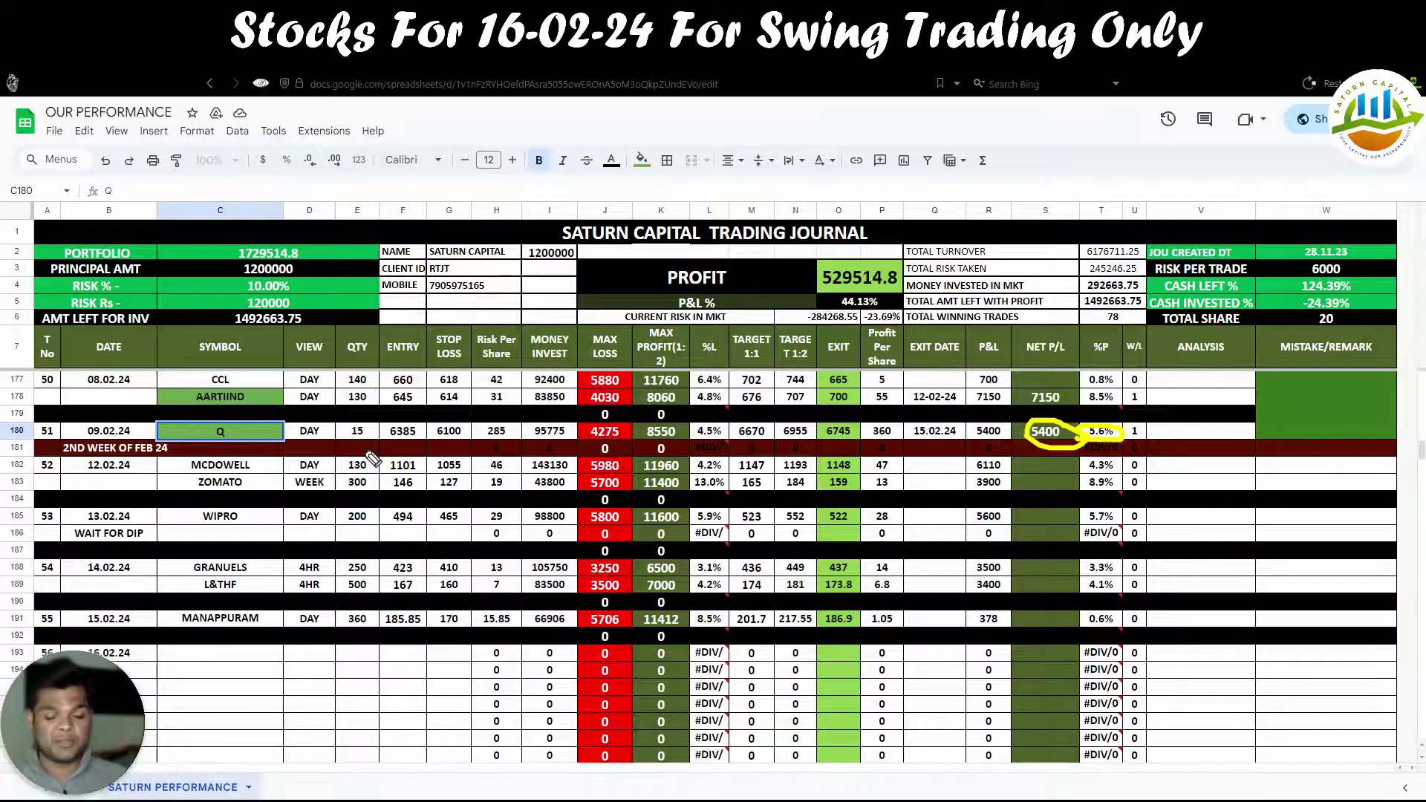
Step: Review the February trades in the journal, circling TECHM's net P/L and checking MCDOWELL's symbol and risk per share
click(309, 533)
scroll(280, 528, up, 3)
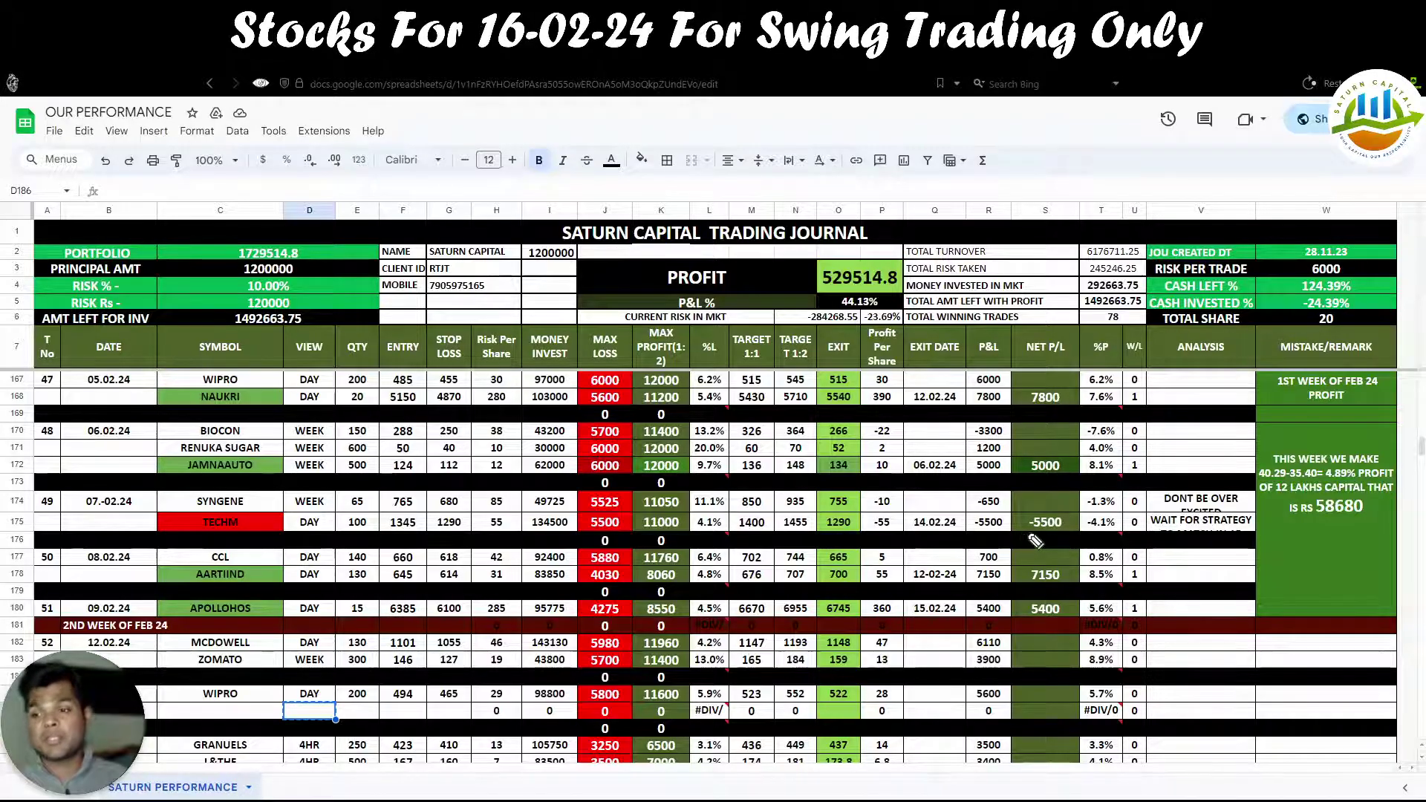
mouse_move(1026, 532)
mouse_down()
mouse_move(1080, 512)
mouse_move(1033, 504)
mouse_move(1025, 539)
mouse_up()
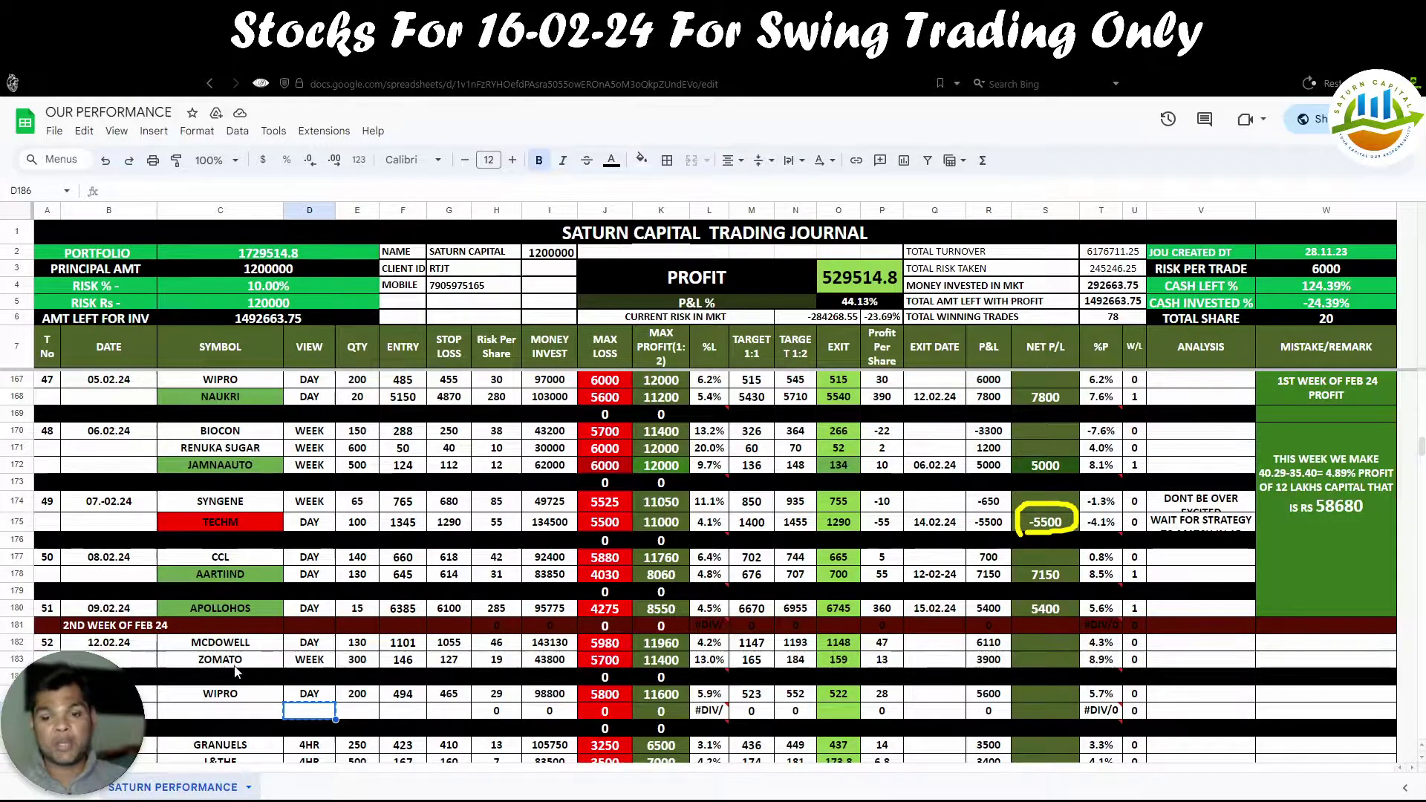
click(223, 641)
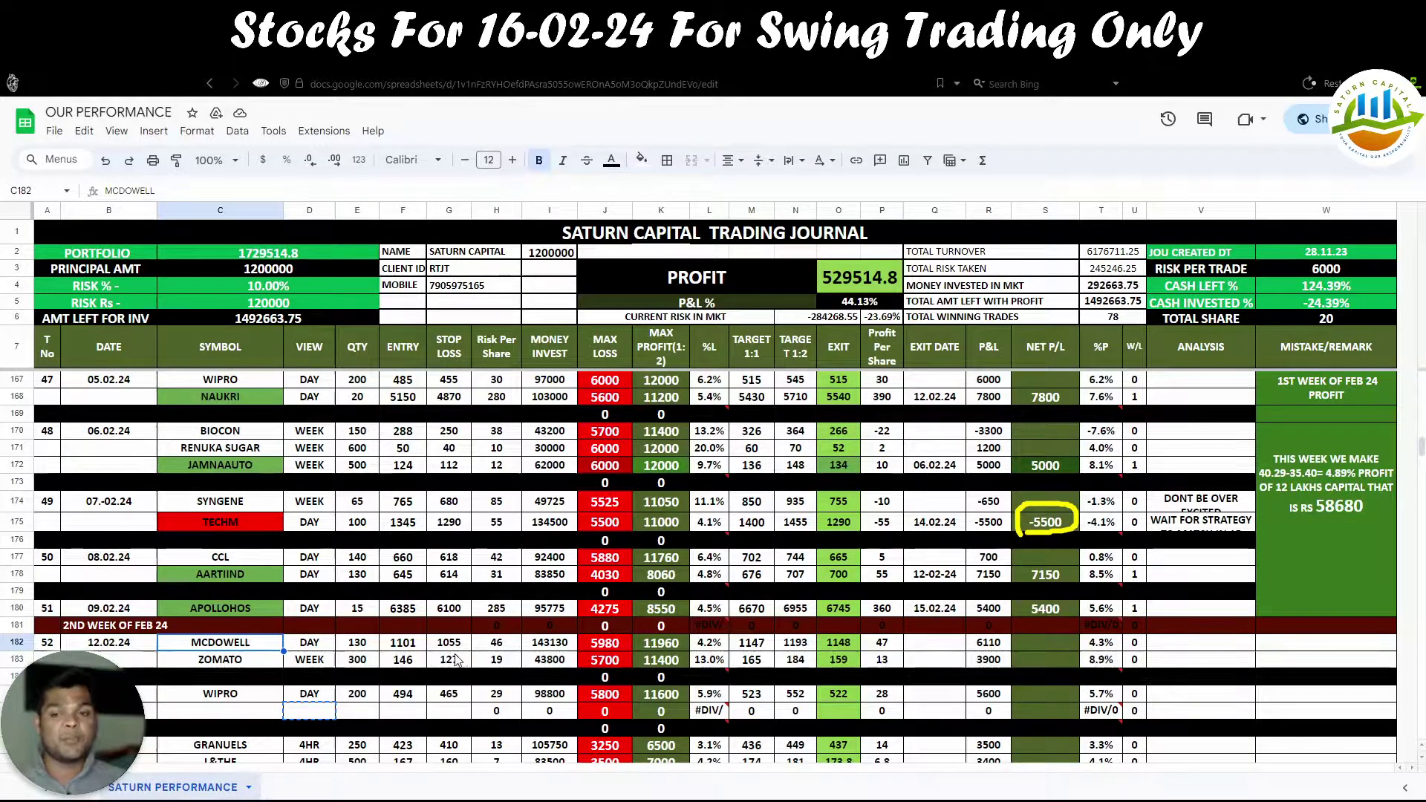
click(497, 649)
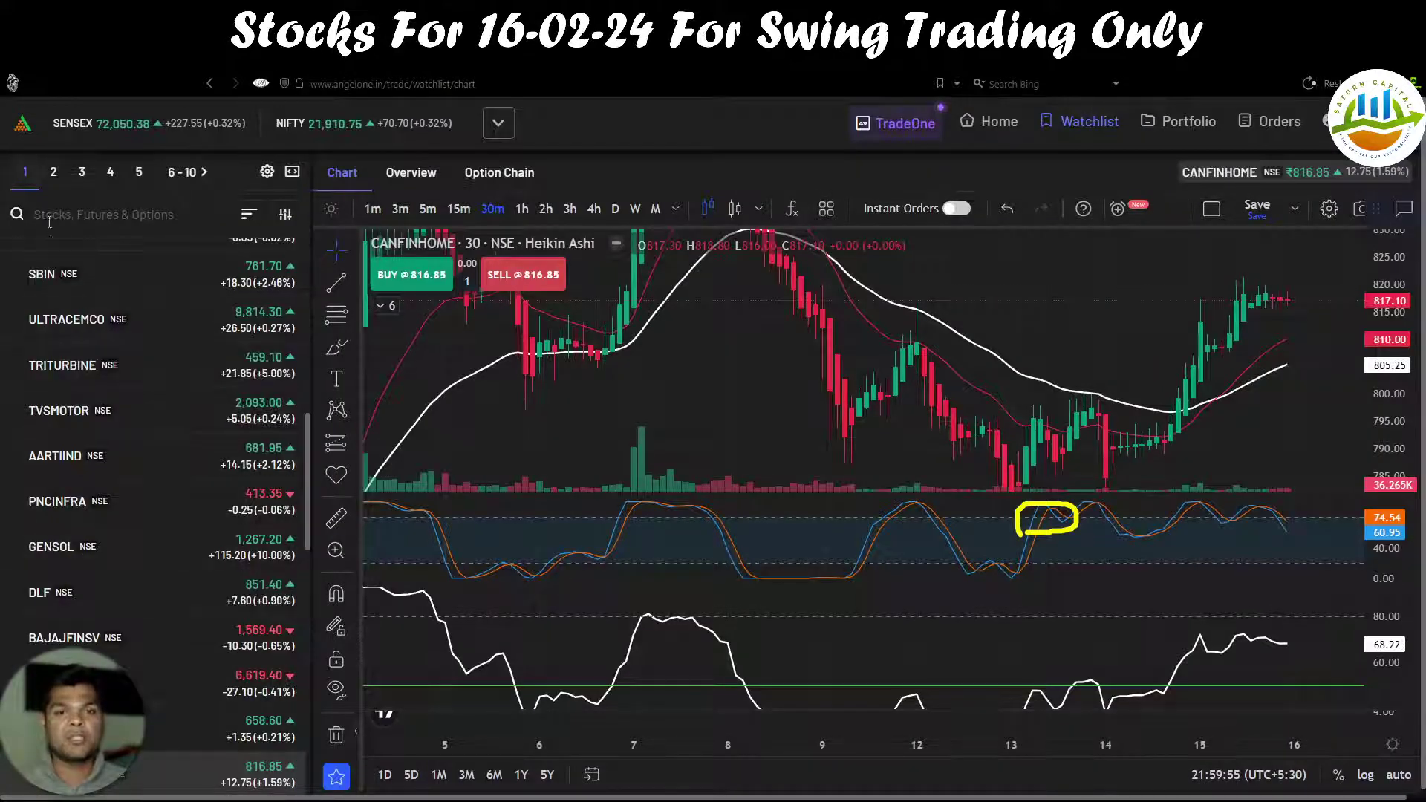
Step: Open the MCDOWELL-N chart from watchlist 2 in Angel One
click(52, 171)
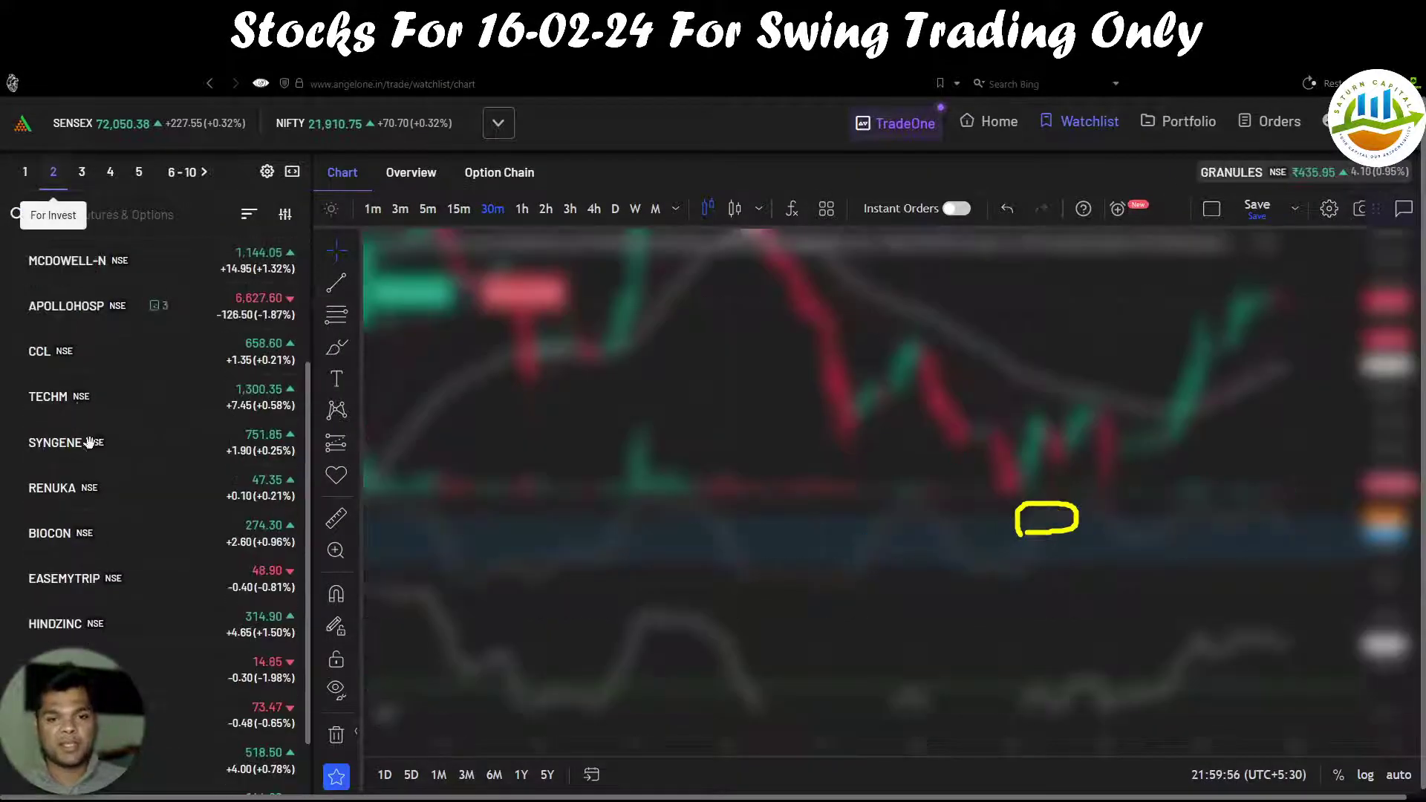
scroll(90, 442, up, 3)
scroll(93, 439, down, 1)
scroll(96, 438, up, 1)
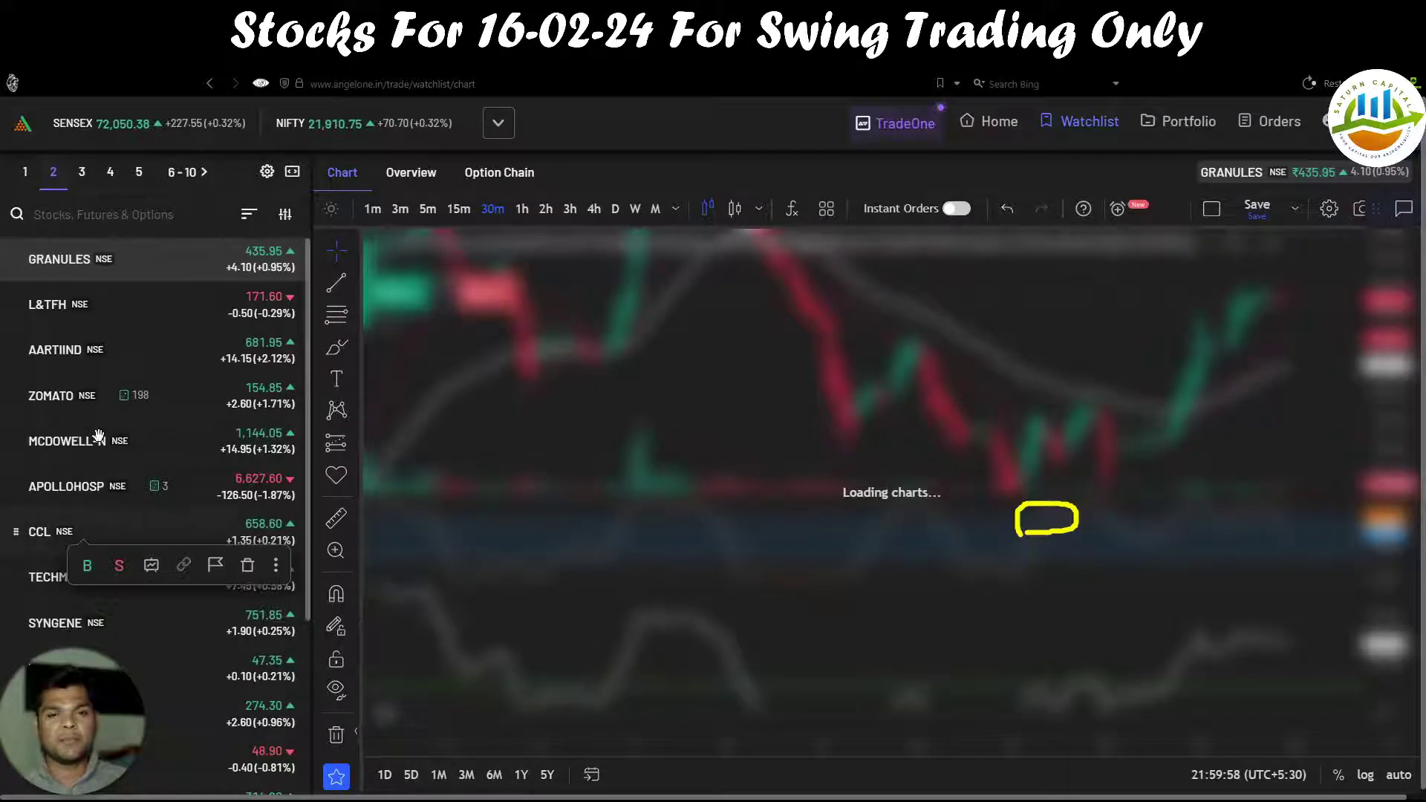
click(63, 442)
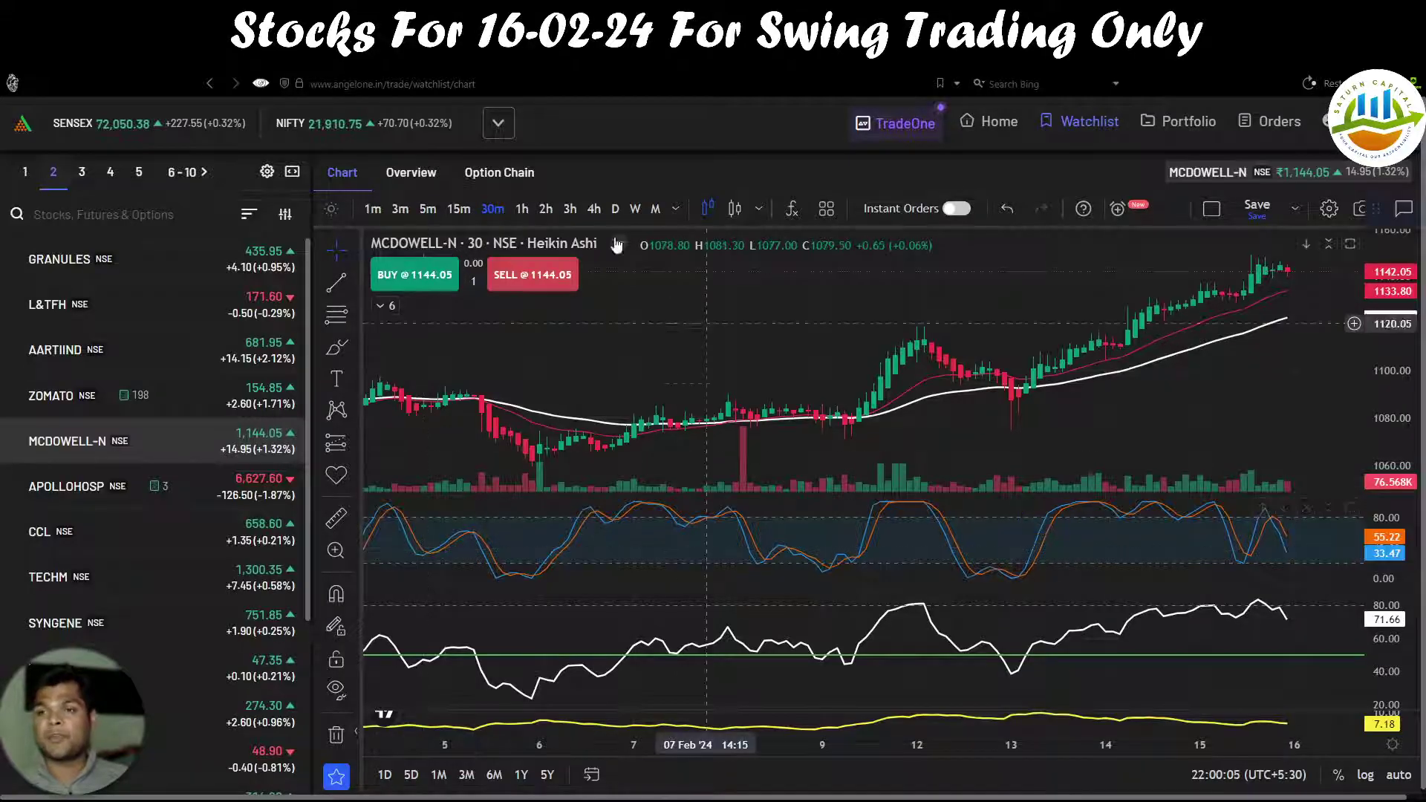
Step: Set the MCDOWELL-N chart to the 4h timeframe and leave empty space after the latest candles
click(615, 209)
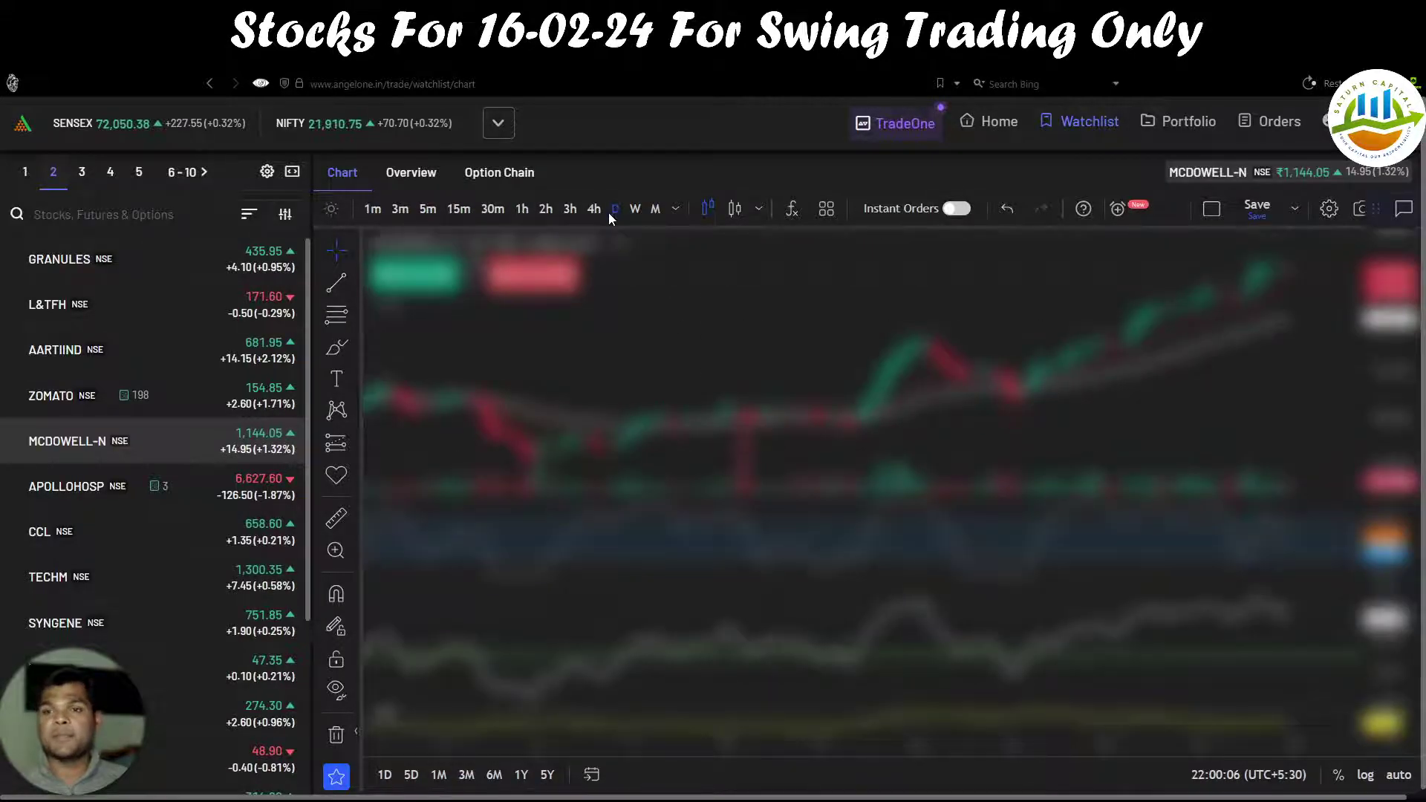
click(594, 208)
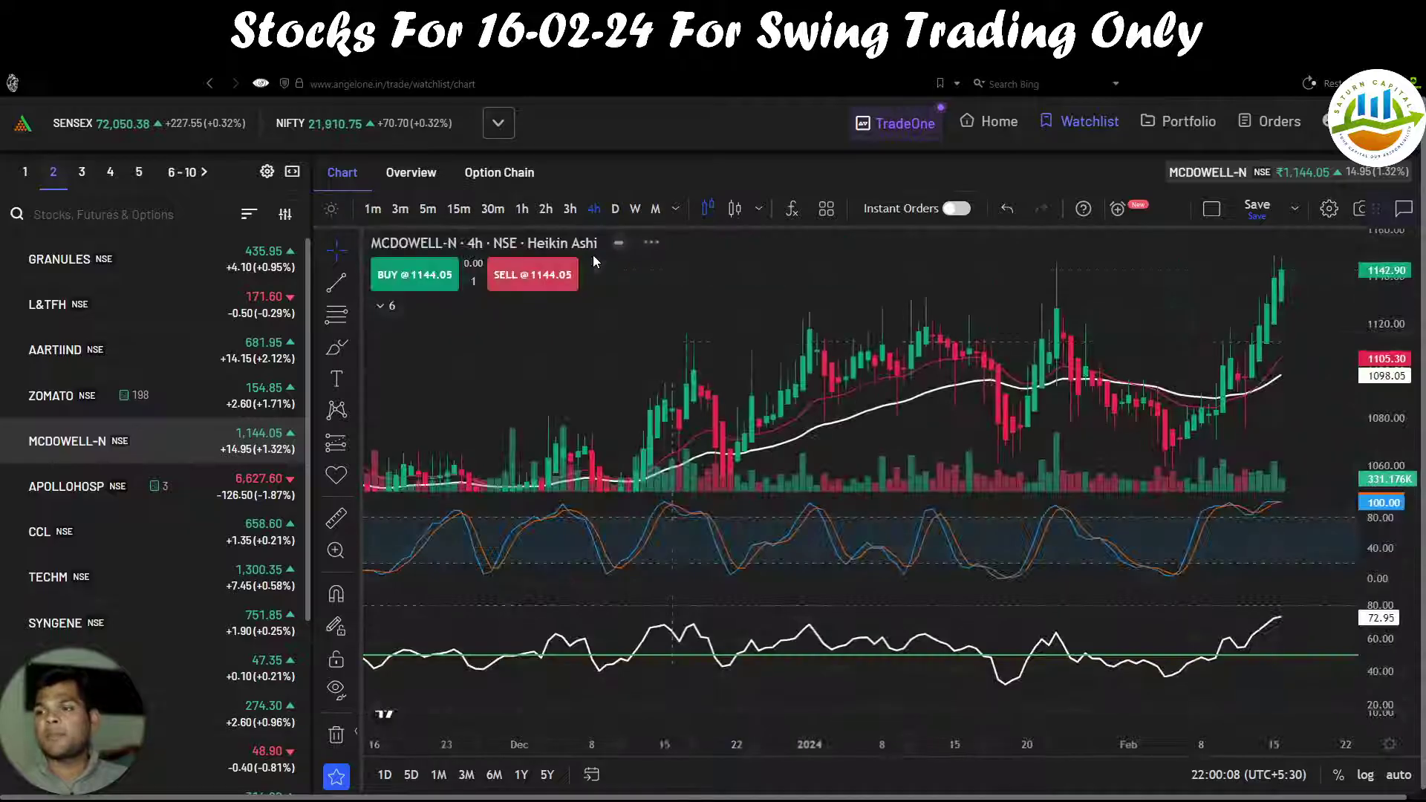
scroll(1021, 446, right, 5)
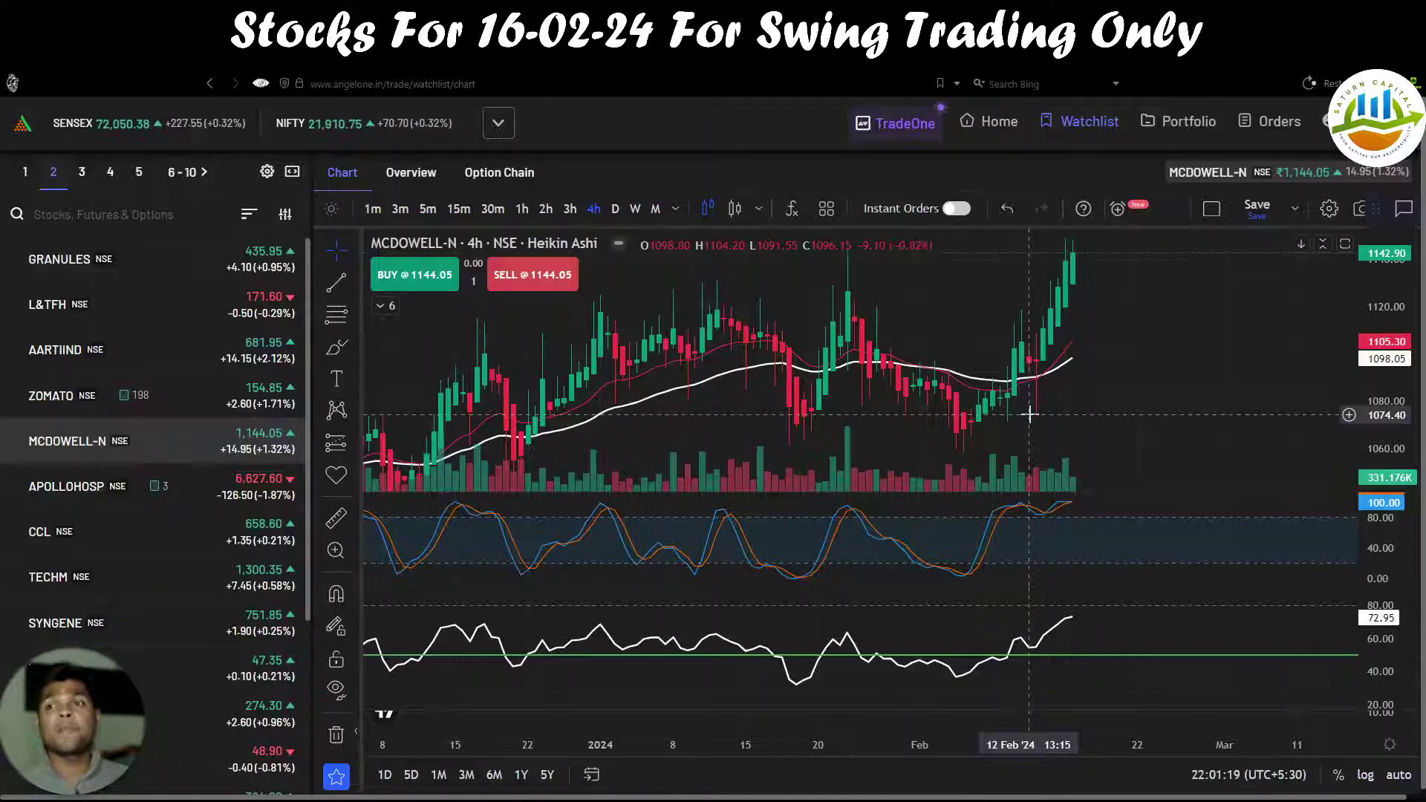
Step: Compare MCDOWELL's loss percentage and net P/L entries in the Google Sheets trading journal with its Angel One chart
key(ctrl+Tab)
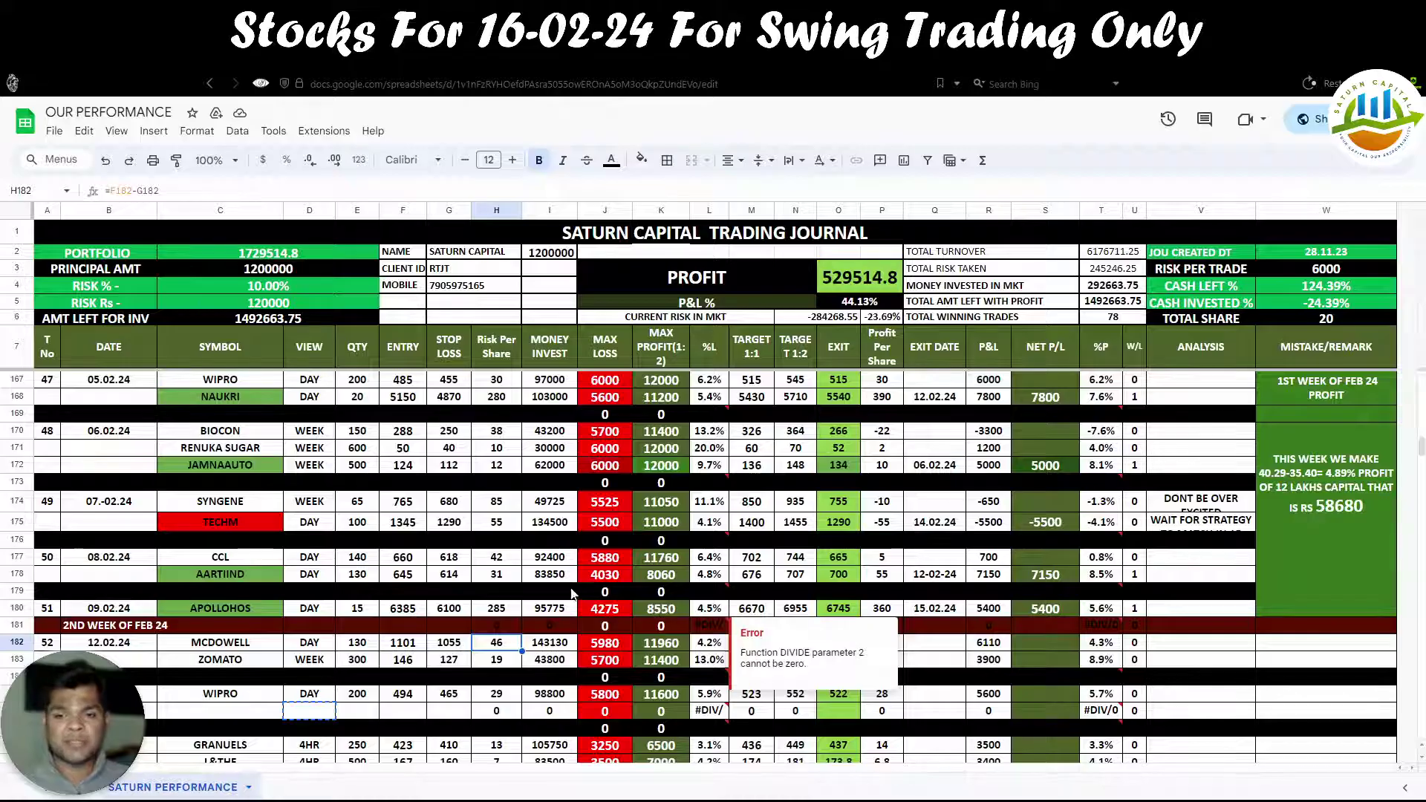
click(709, 643)
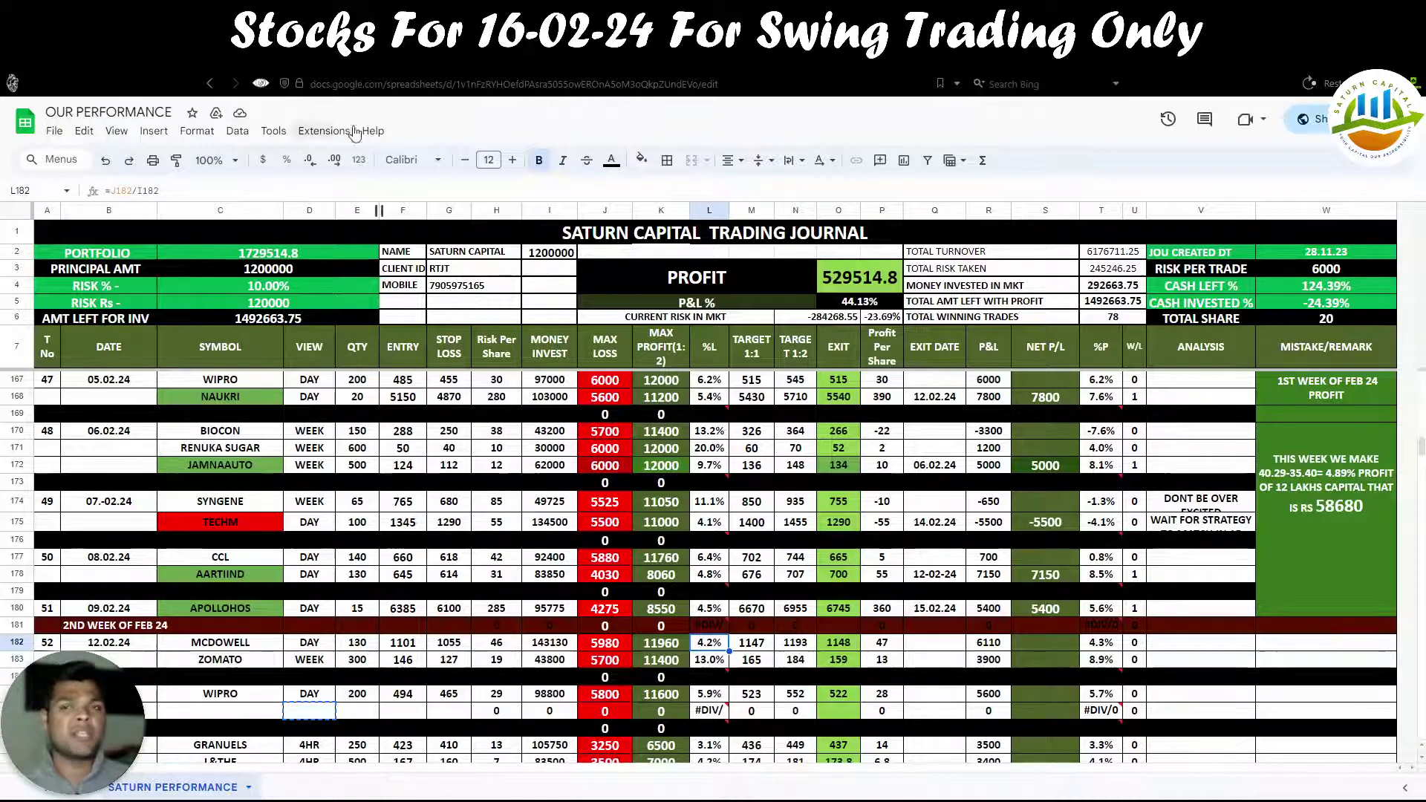
click(361, 63)
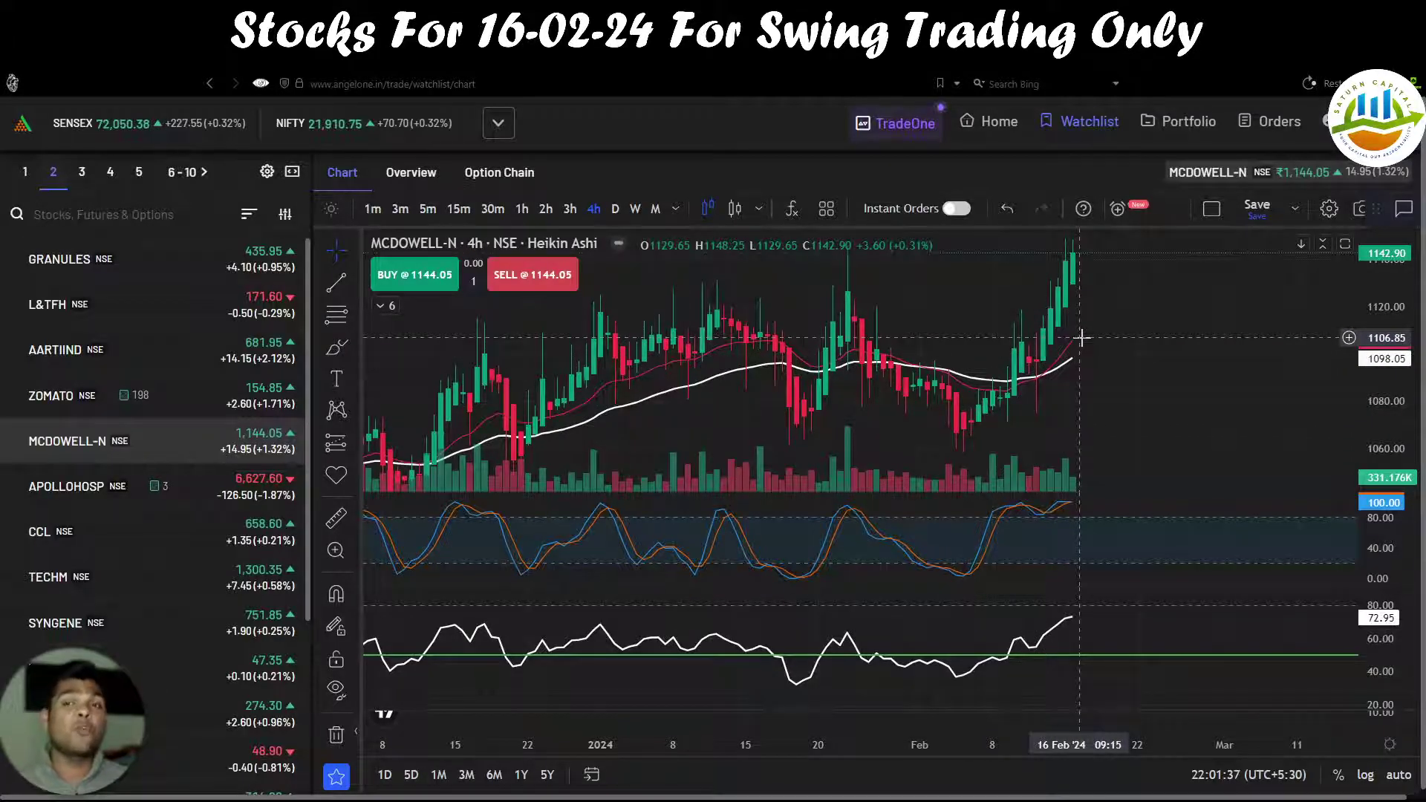
click(891, 65)
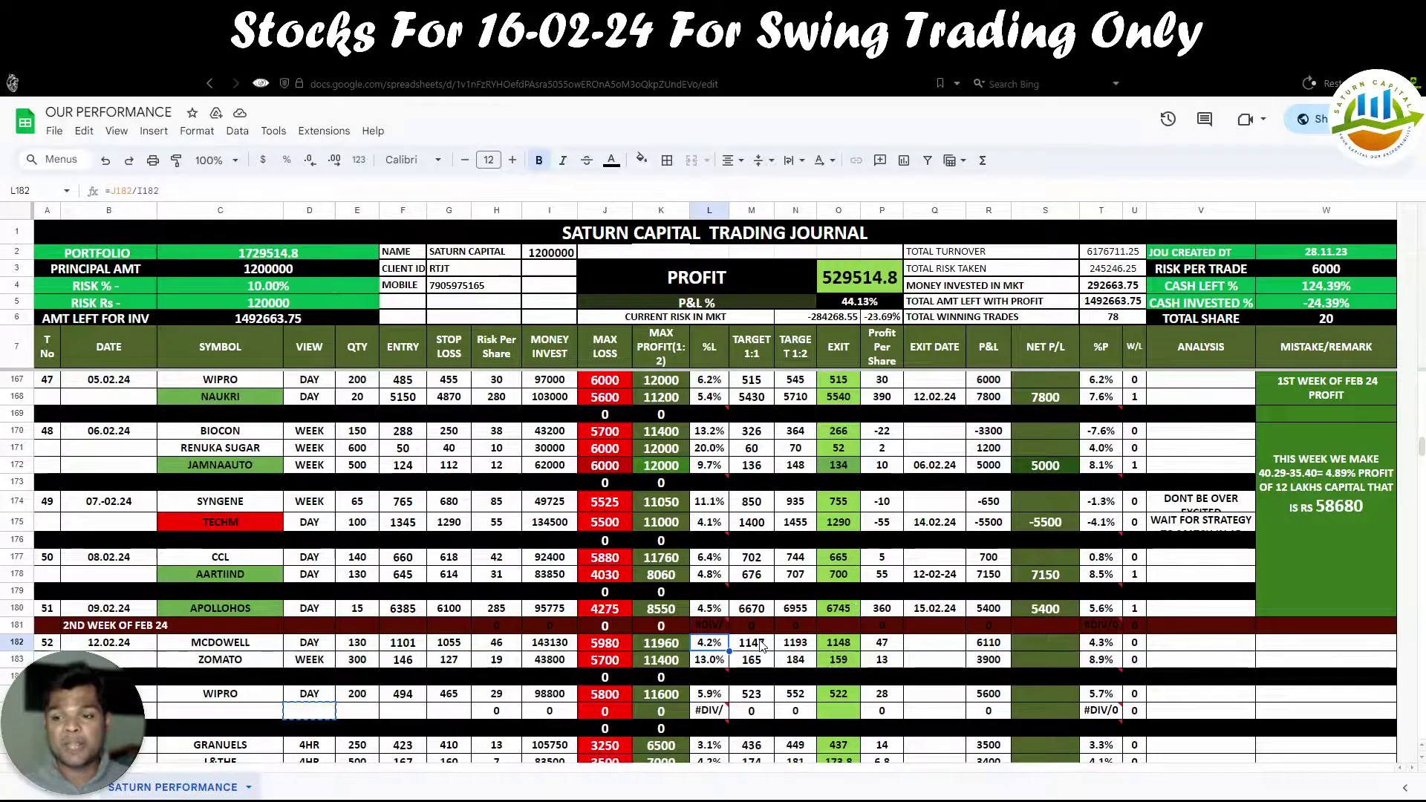
click(1035, 645)
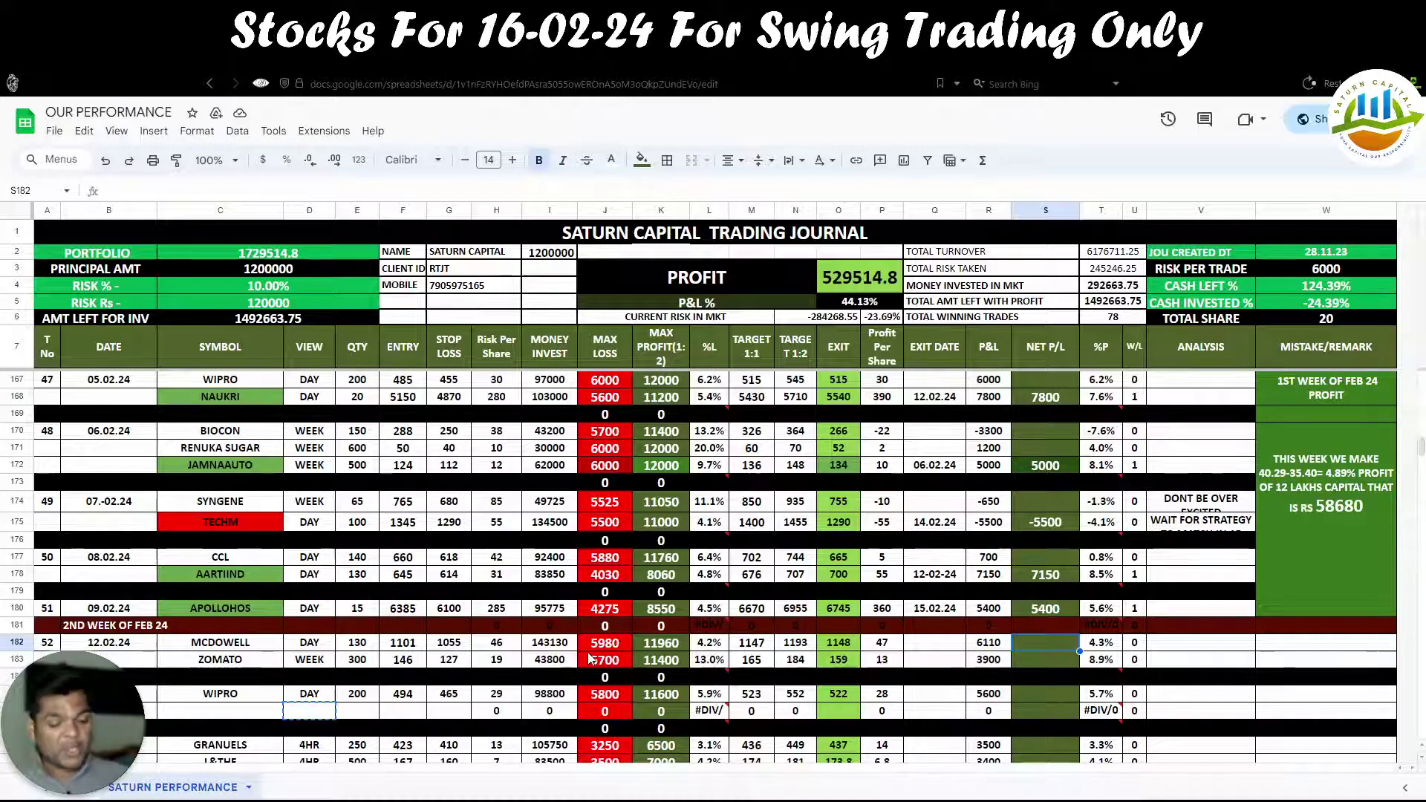
mouse_move(622, 326)
mouse_down()
mouse_move(566, 364)
mouse_move(635, 386)
mouse_move(618, 316)
mouse_move(603, 321)
mouse_up()
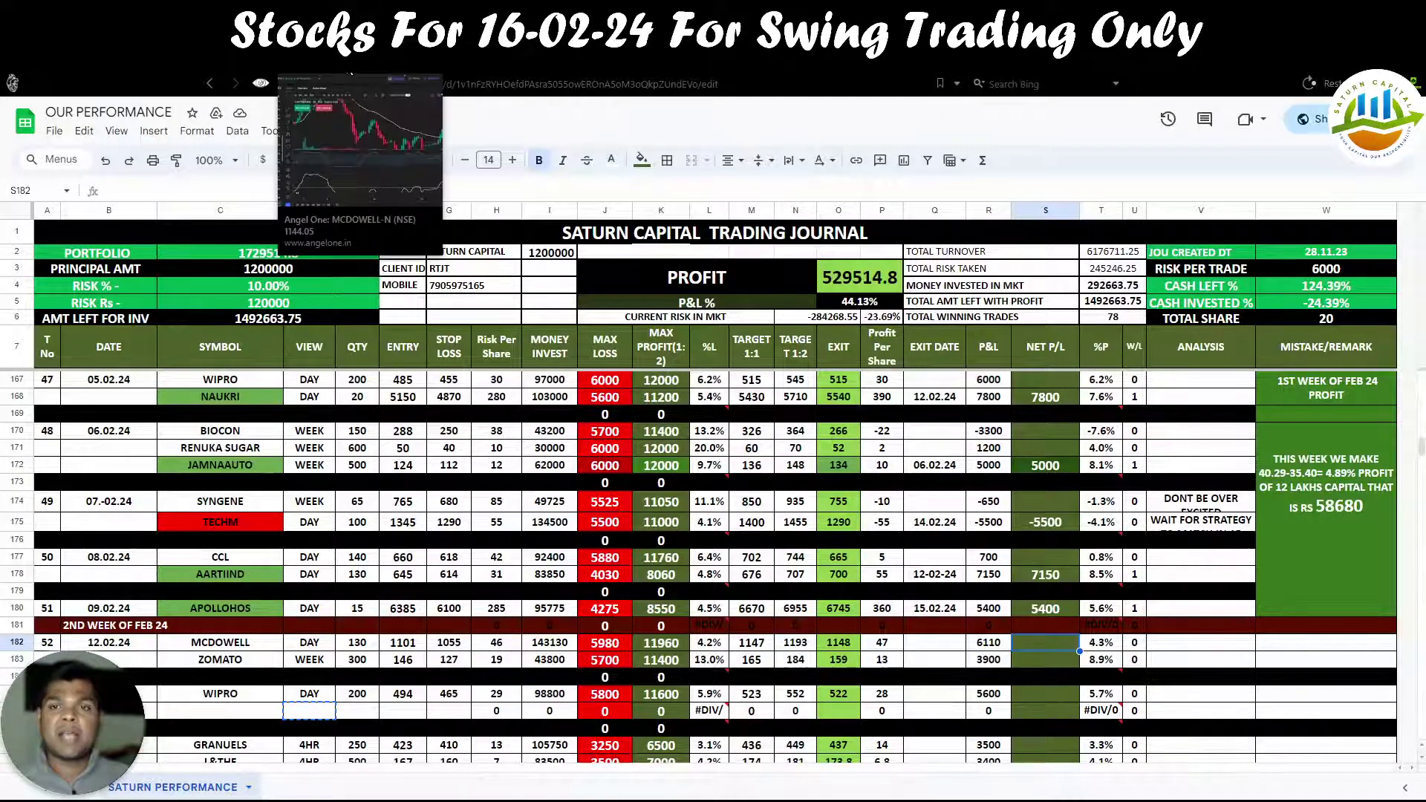
Step: Switch to Angel One and examine the derivative market trend page from the sector heat map to the Build Up section
click(338, 66)
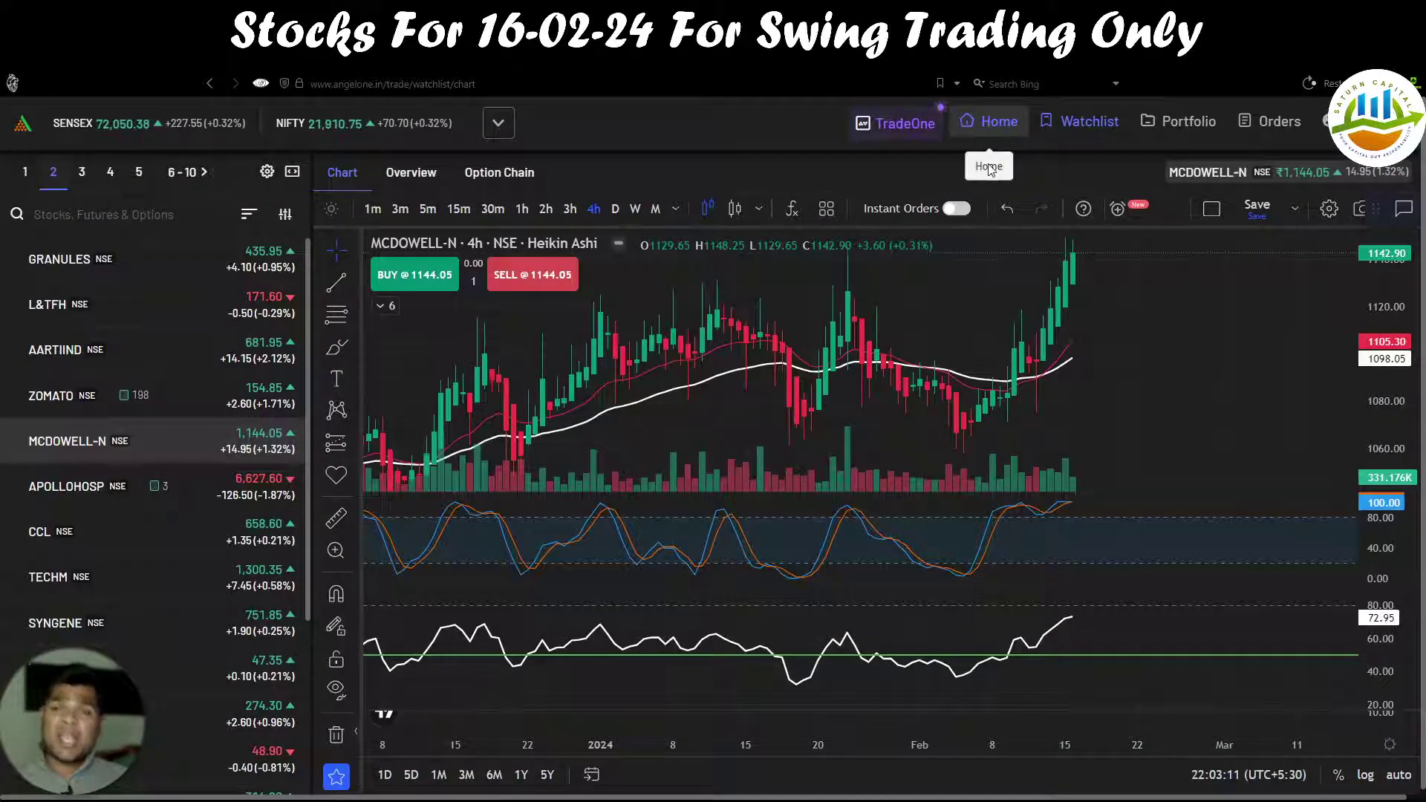
click(992, 121)
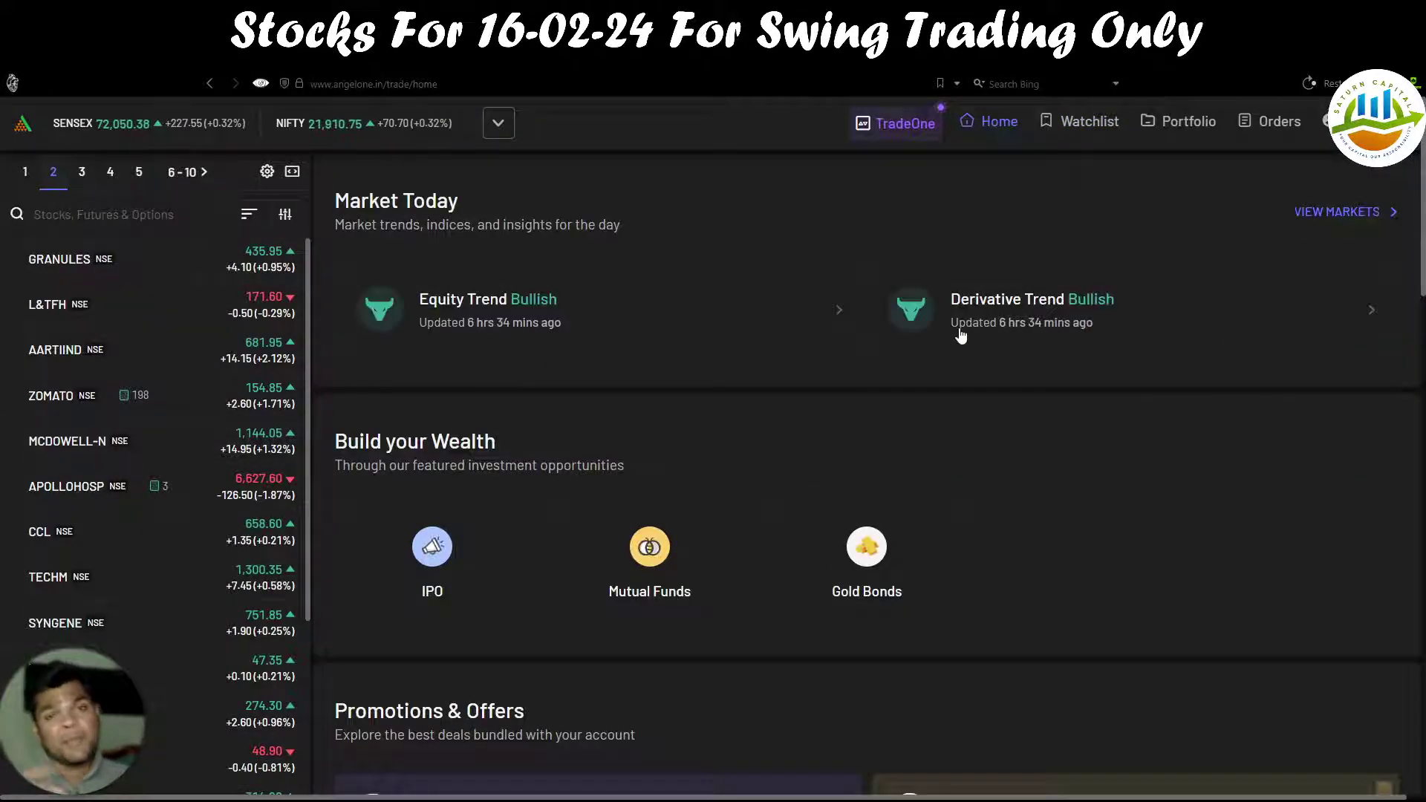
click(1000, 309)
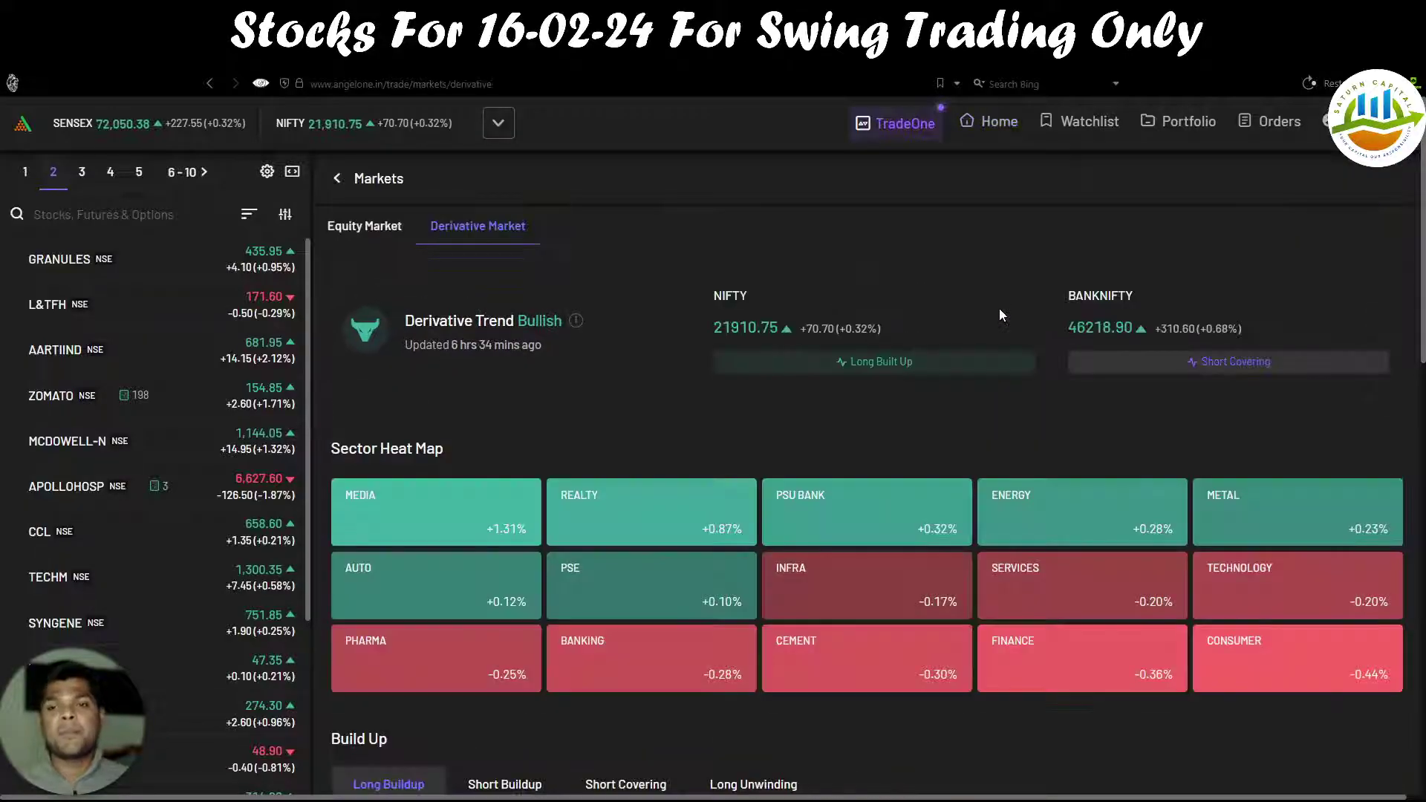
scroll(522, 518, down, 3)
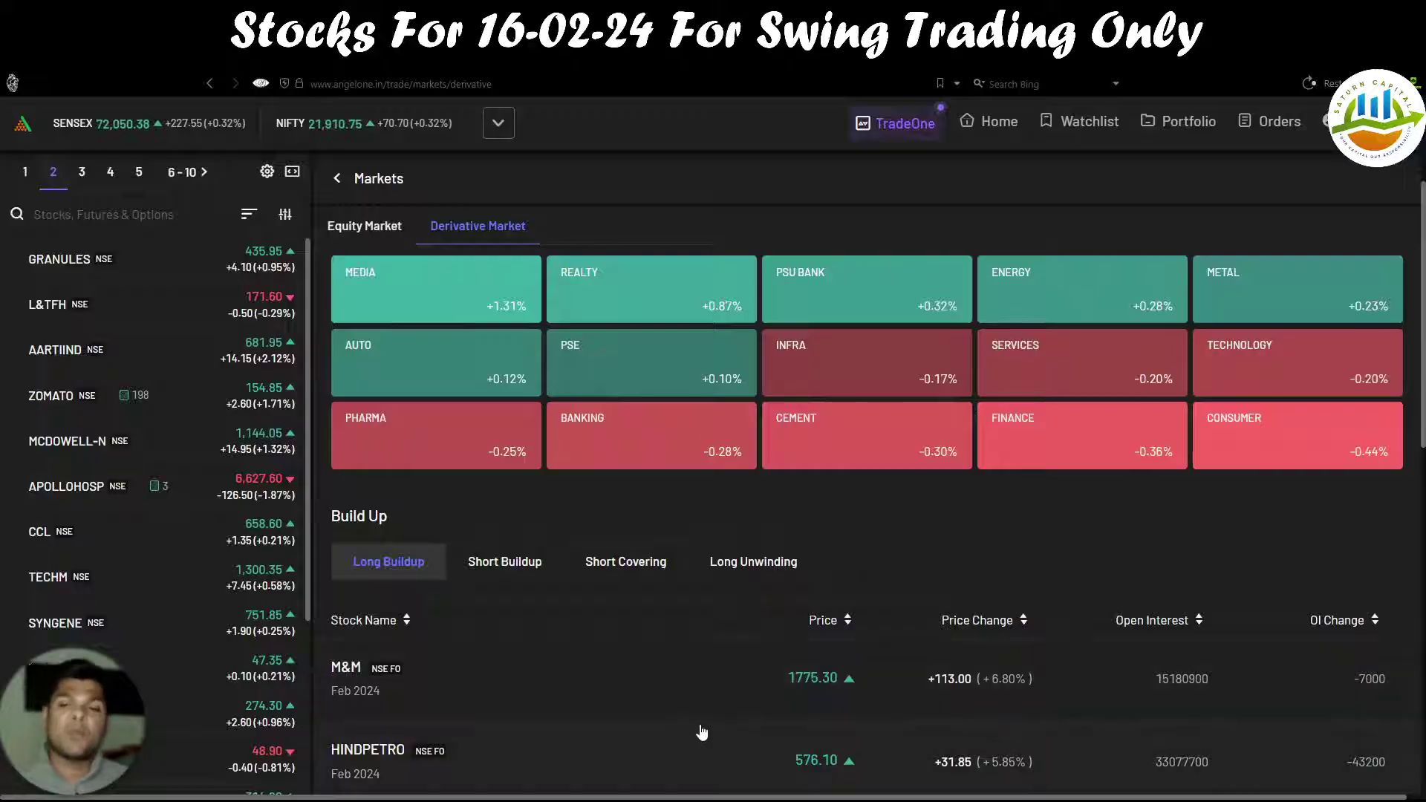
scroll(701, 732, down, 2)
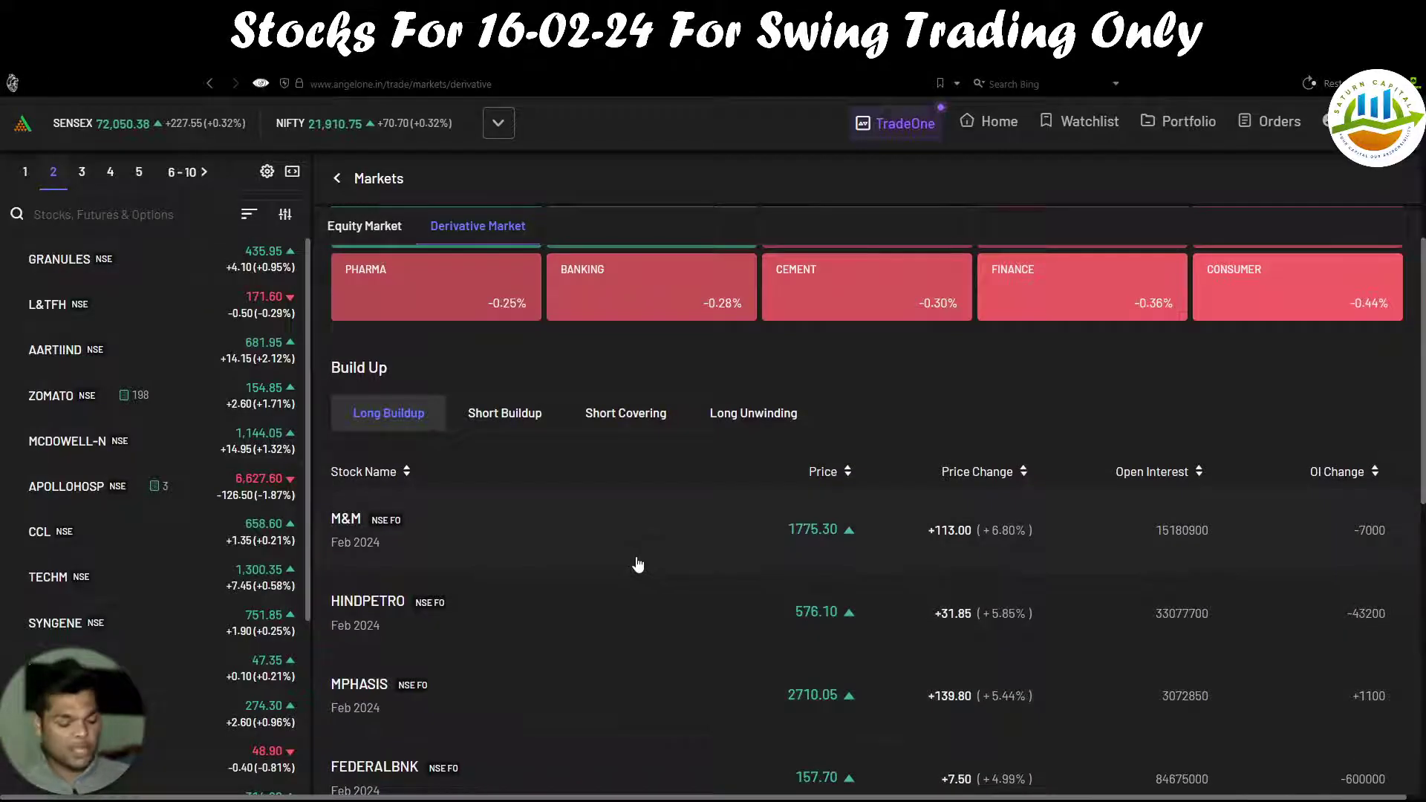
Step: Circle the Long Buildup and Short Covering categories, tick Short Covering, and clear the marks
mouse_move(330, 443)
mouse_down()
mouse_move(412, 377)
mouse_move(355, 436)
mouse_up()
mouse_move(583, 438)
mouse_down()
mouse_move(698, 410)
mouse_move(573, 439)
mouse_move(617, 447)
mouse_move(670, 409)
mouse_up()
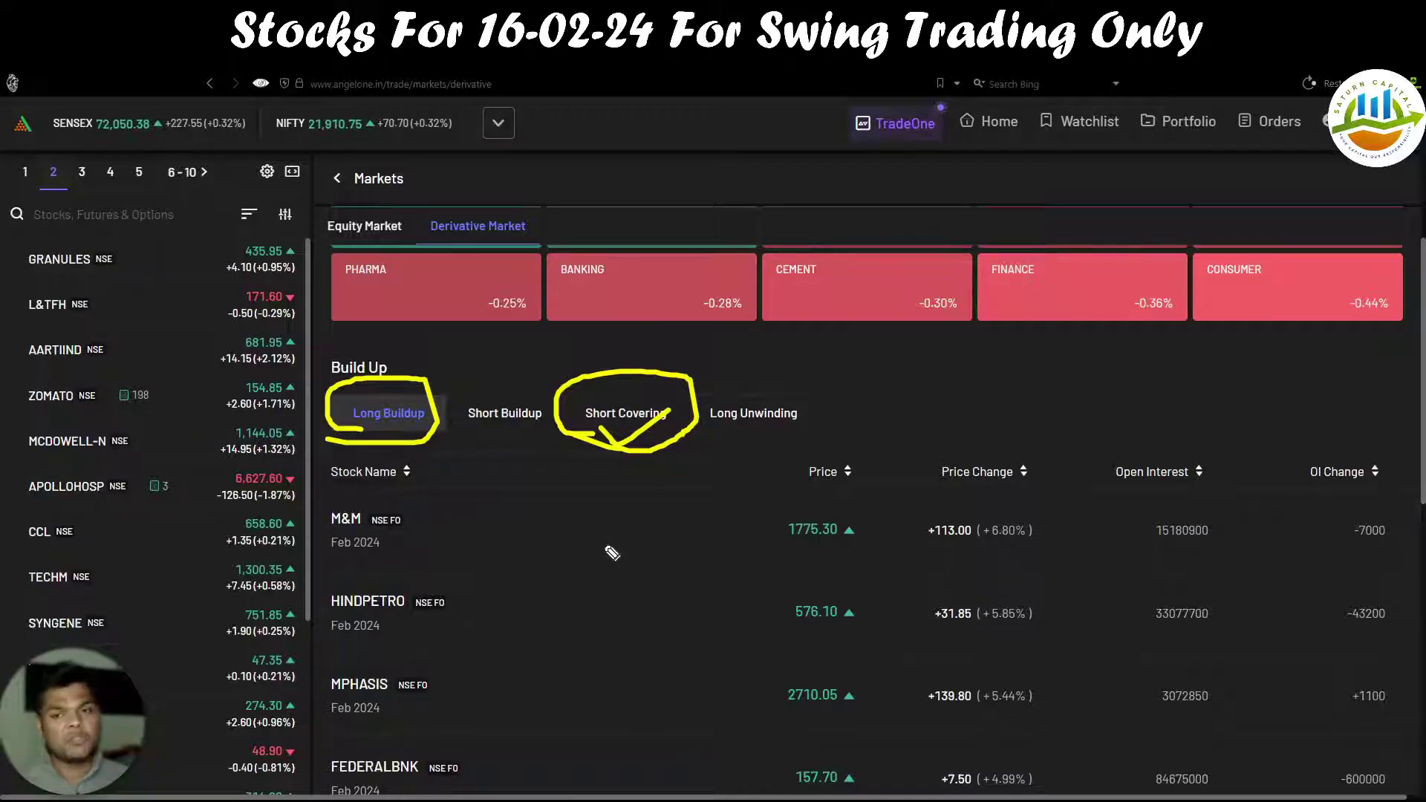
key(Escape)
Step: Open the full Build Up list, review the Long Buildup stocks, and circle CANFINHOME among the Short Covering stocks
scroll(572, 549, down, 5)
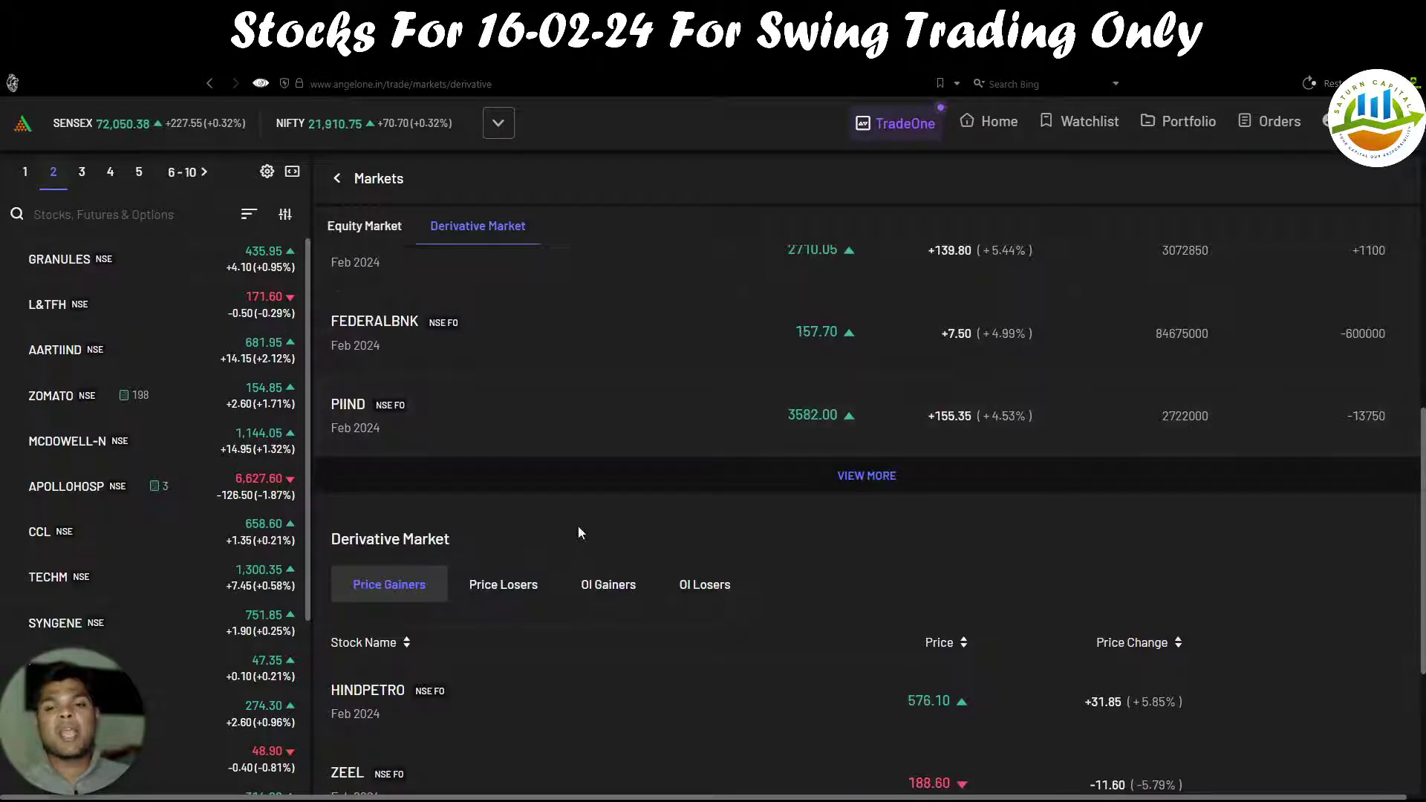
click(847, 479)
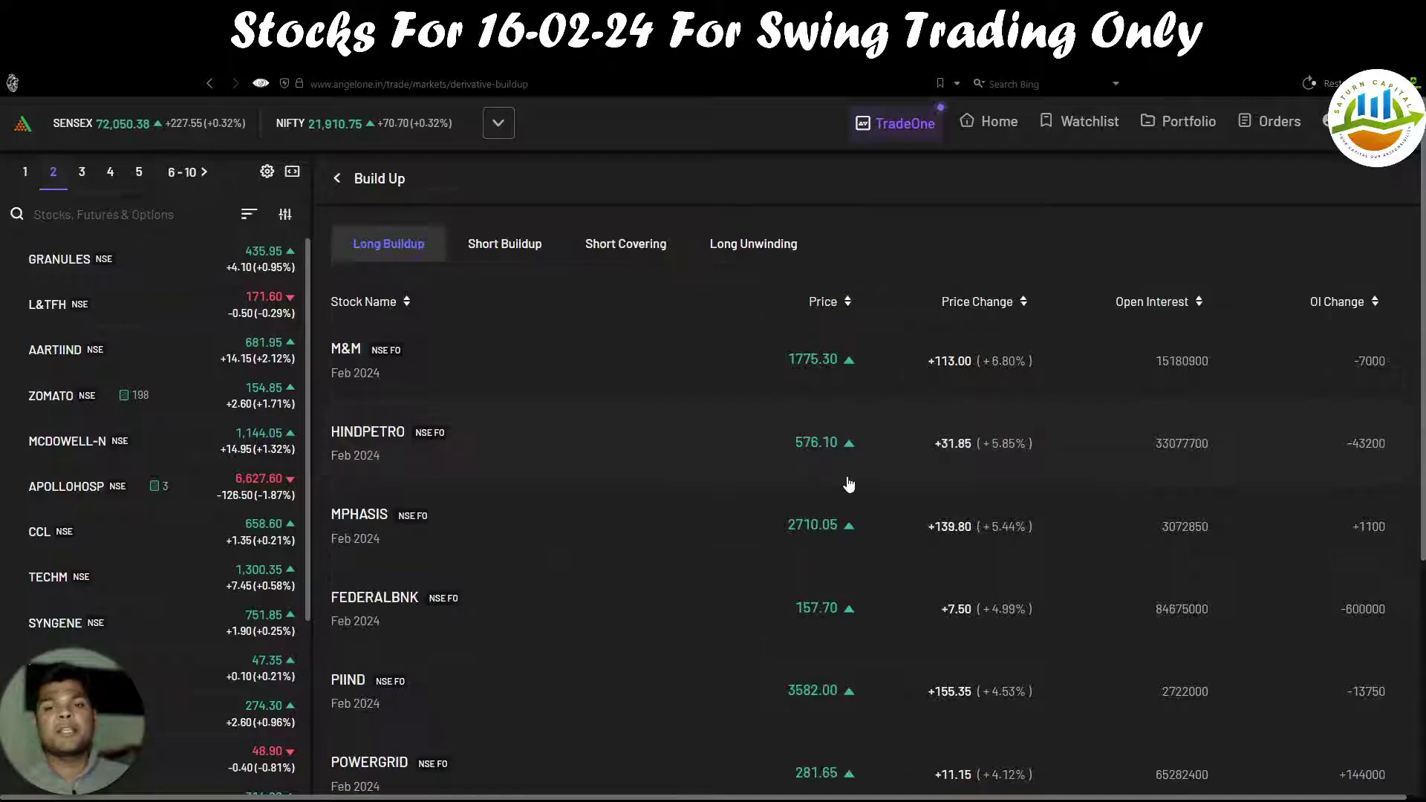
scroll(532, 535, down, 4)
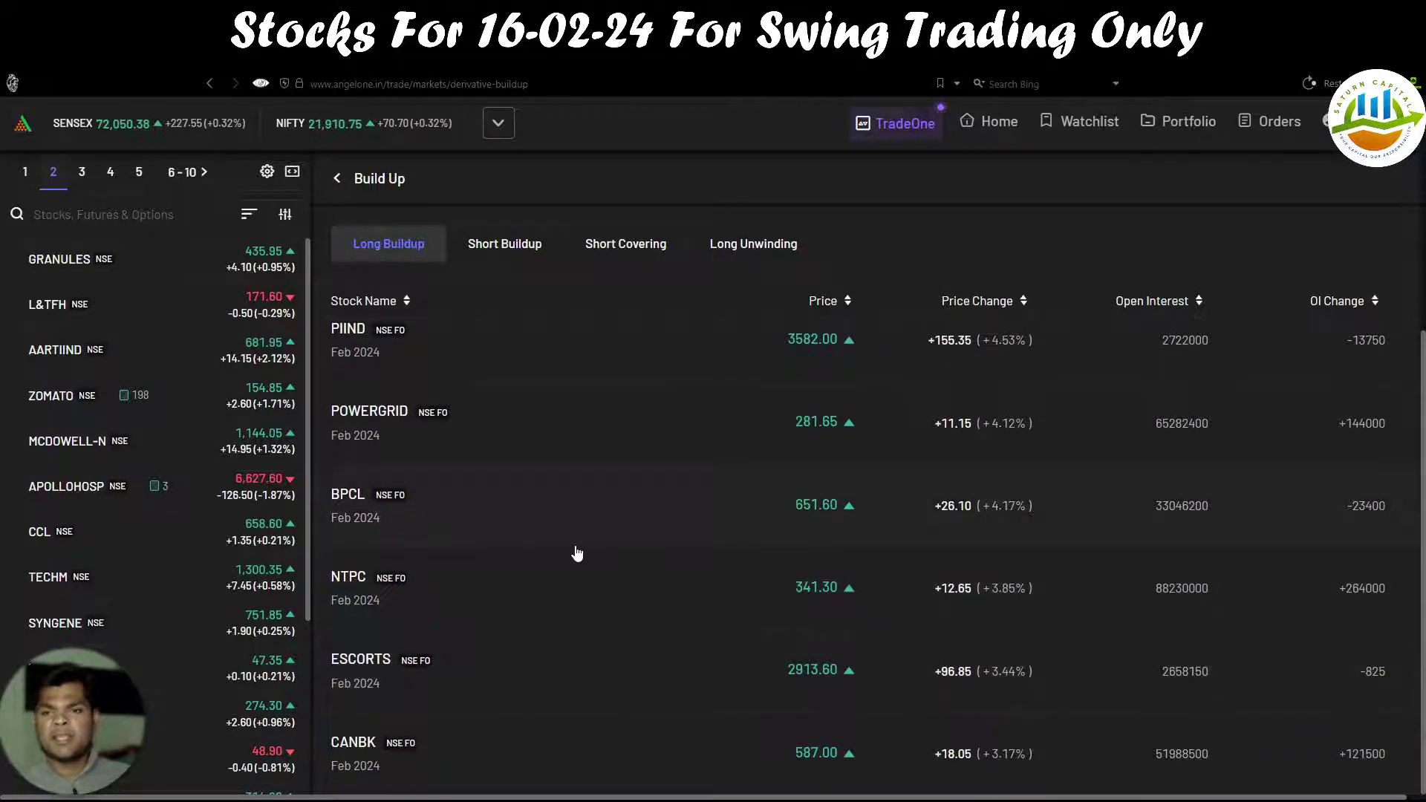
click(626, 245)
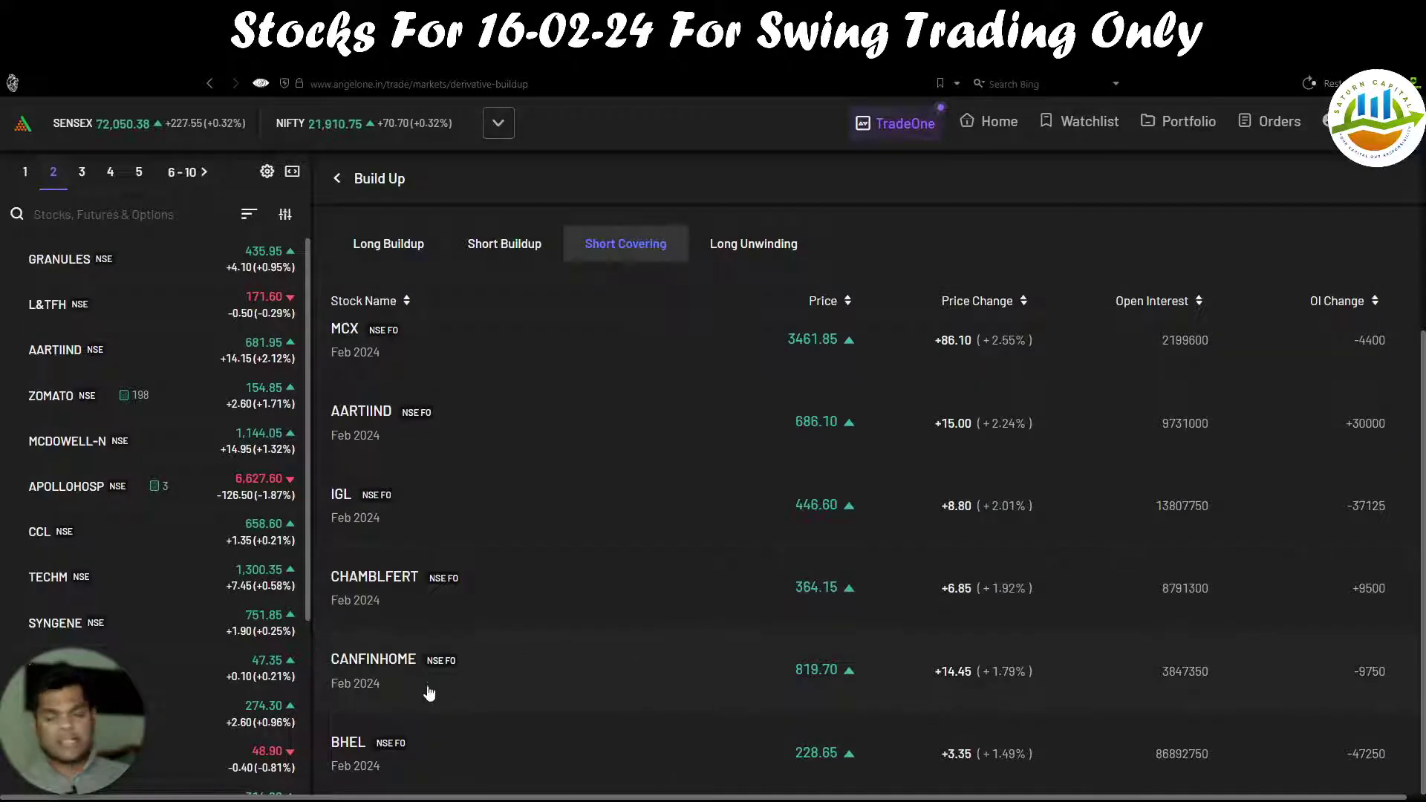
mouse_move(328, 677)
mouse_down()
mouse_move(499, 637)
mouse_move(327, 652)
mouse_move(334, 677)
mouse_up()
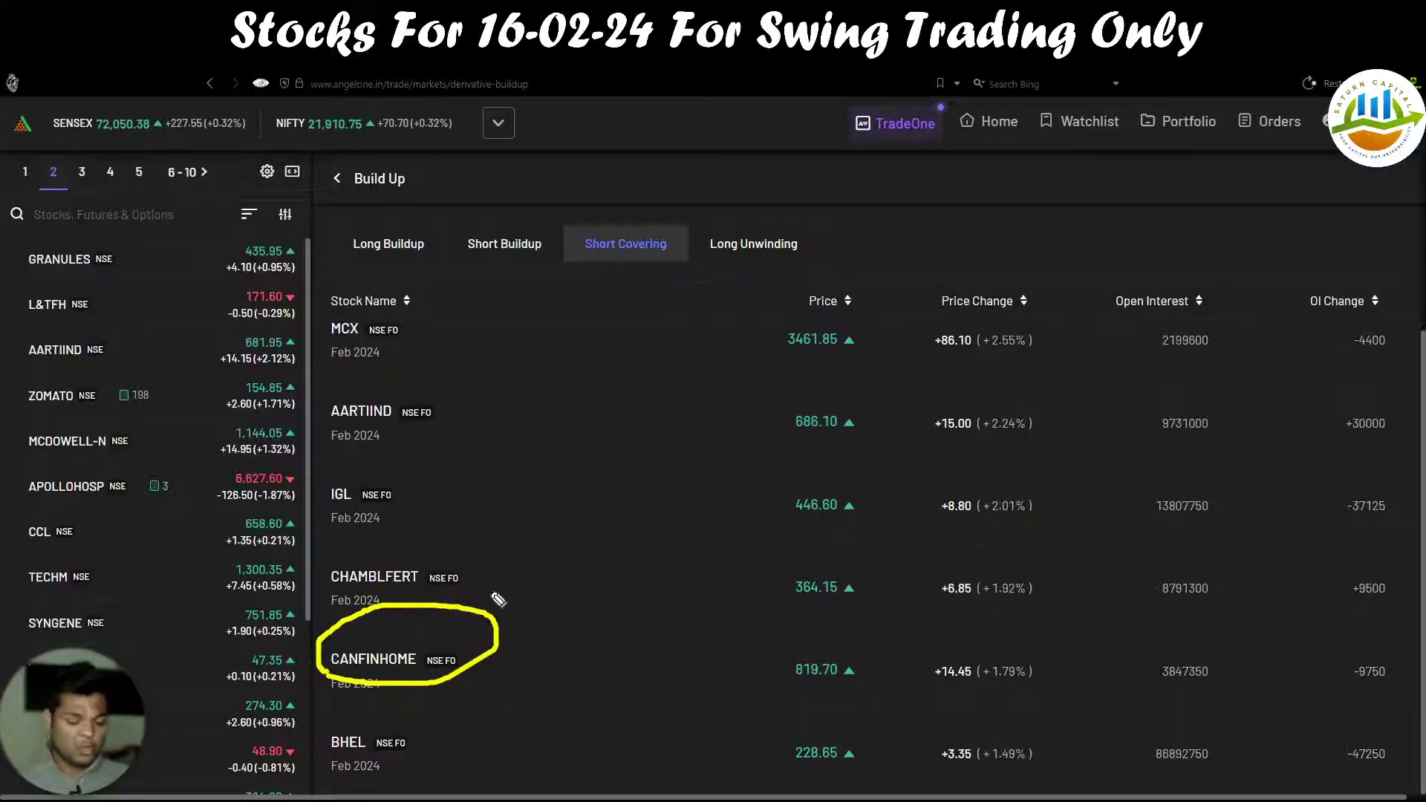
Step: Search for CANFIN from watchlist 1 and open the chart of the NSE-listed CANFINHOME stock
click(24, 172)
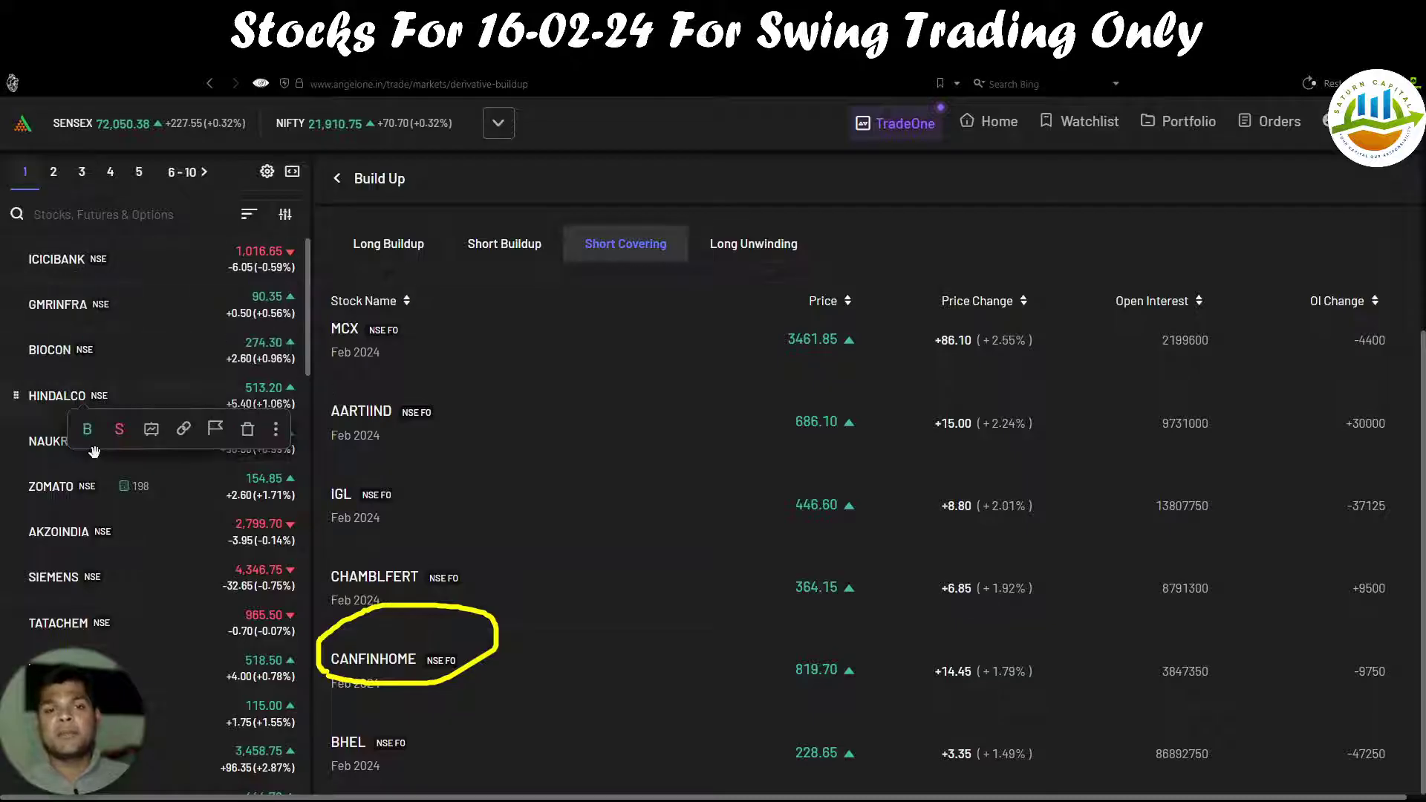
scroll(117, 316, up, 4)
click(95, 214)
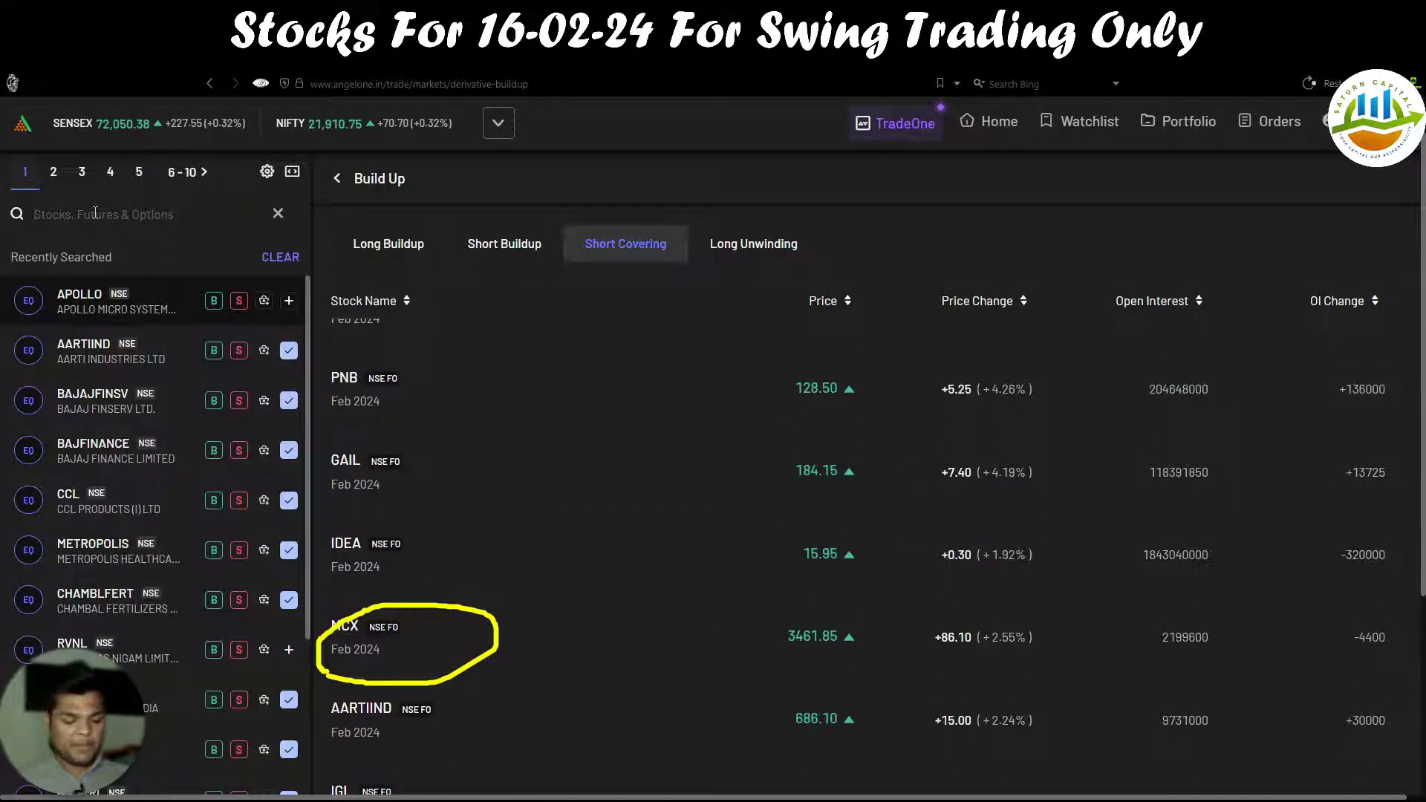
text(CANFIN)
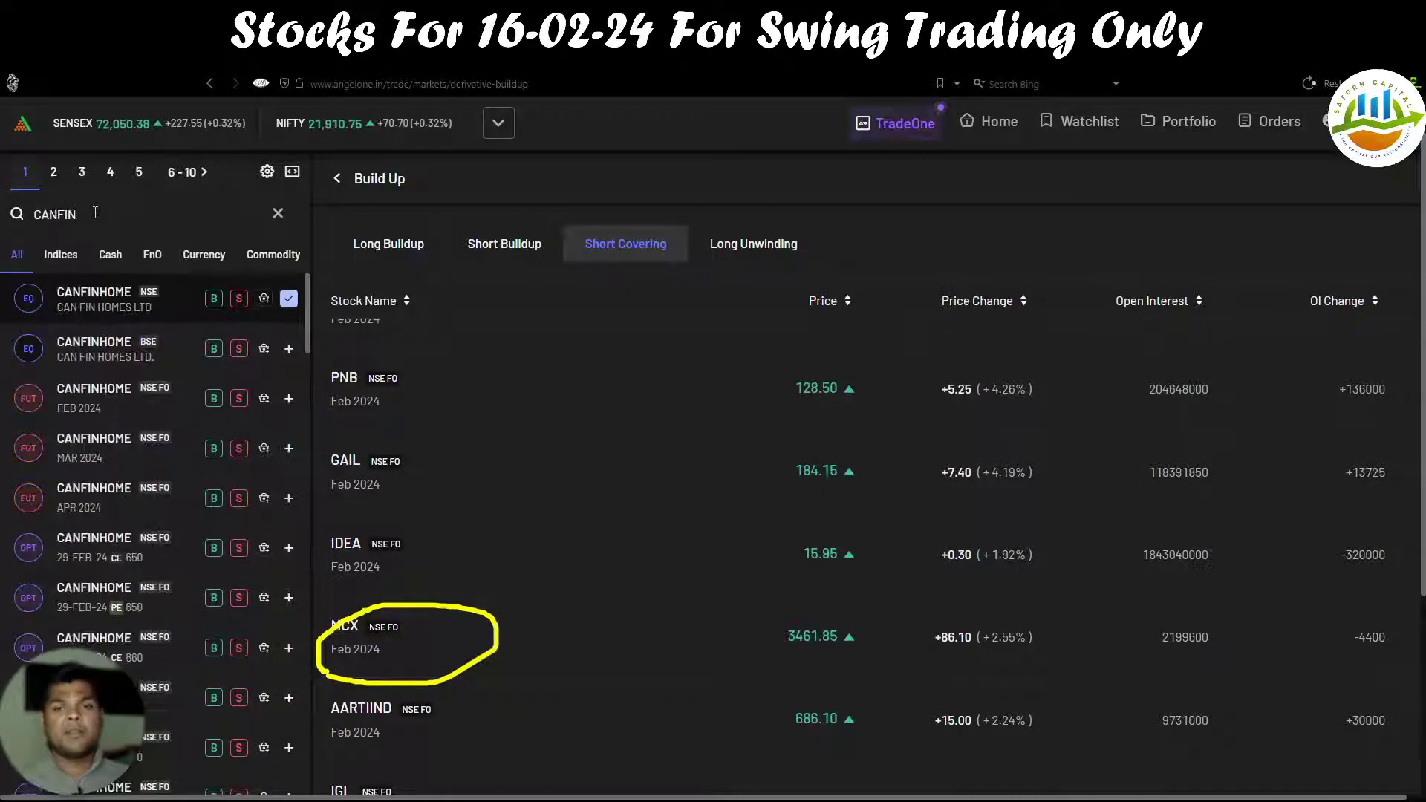
click(138, 304)
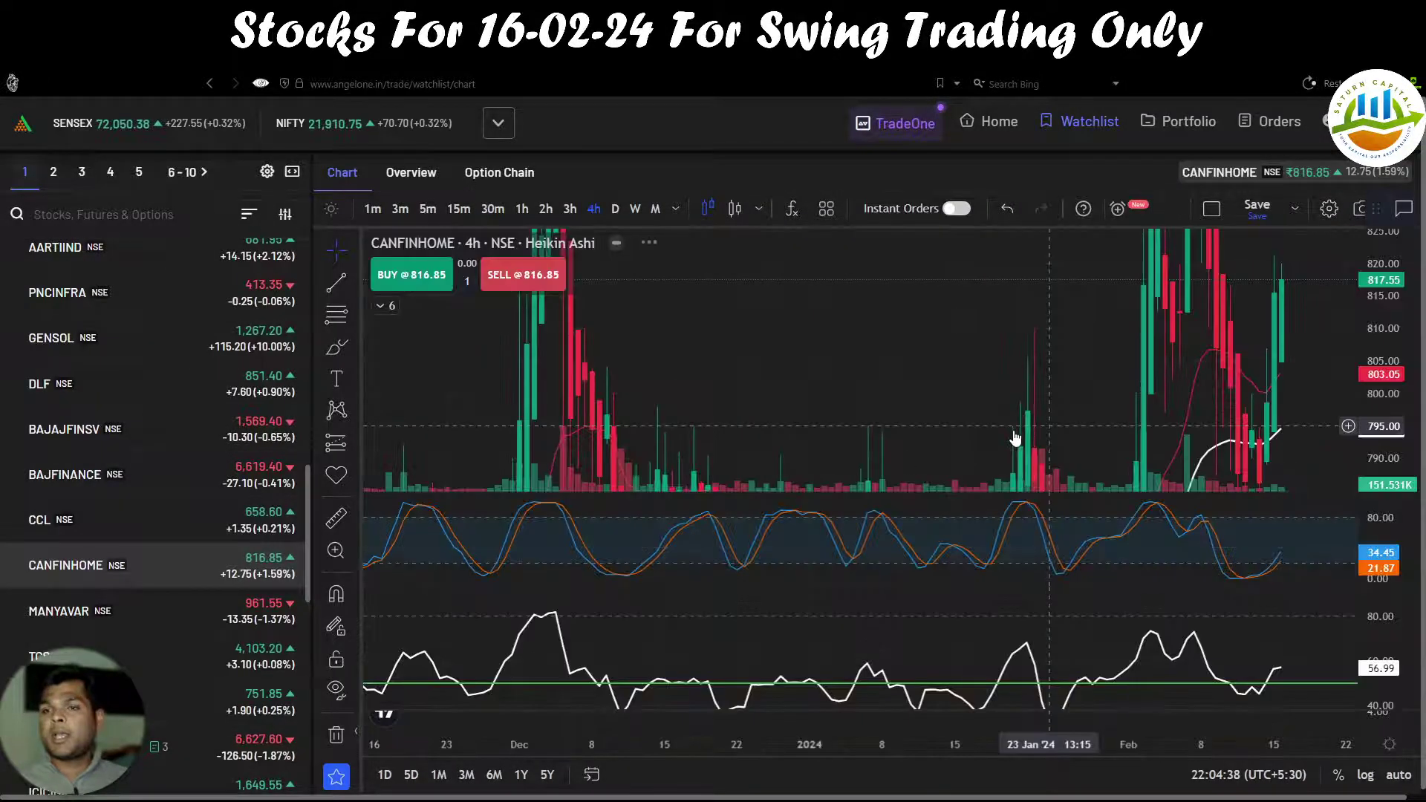
Step: Compress the CANFINHOME chart's price scale, leave space after the latest candles, and show the 4h timeframe
drag(1379, 346, 1374, 408)
drag(1155, 420, 996, 432)
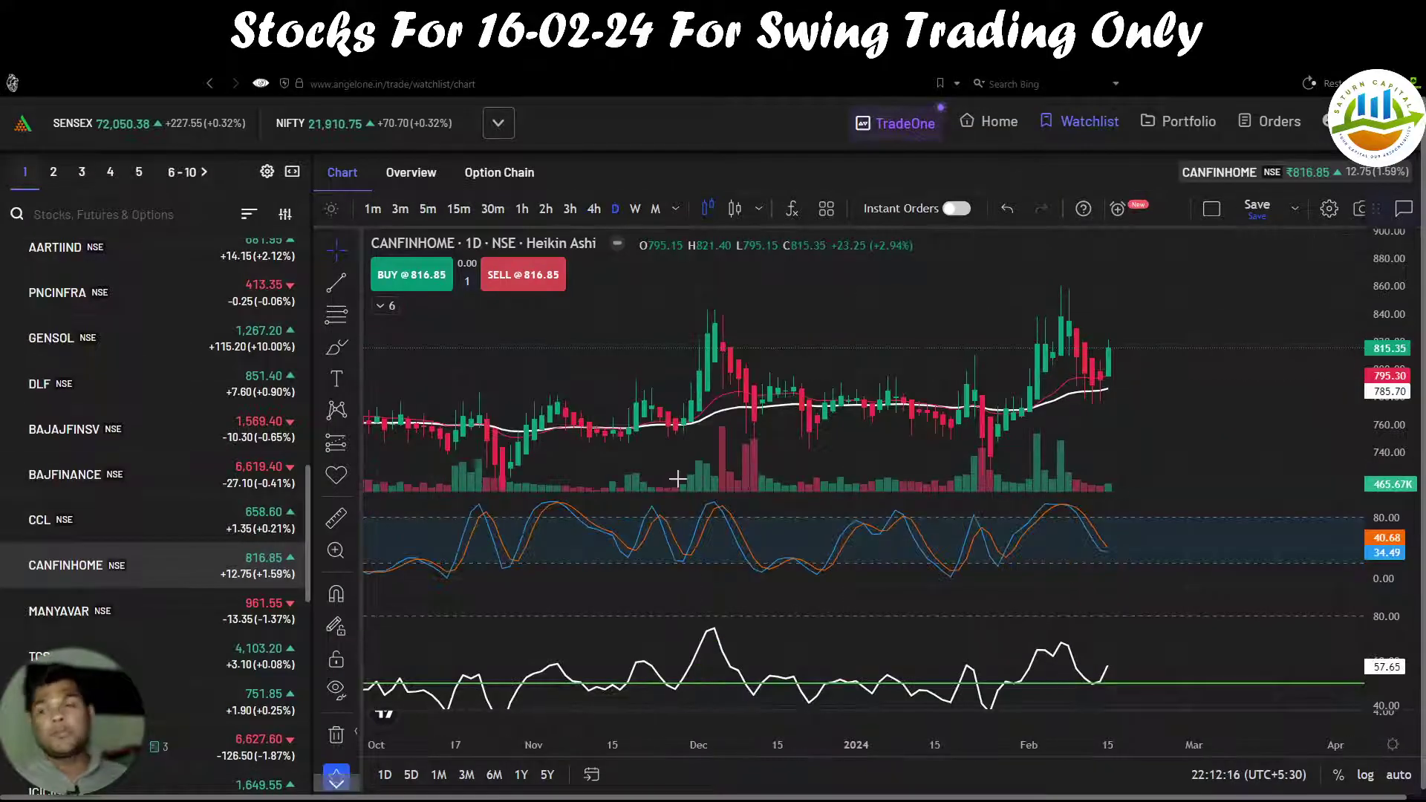
click(593, 210)
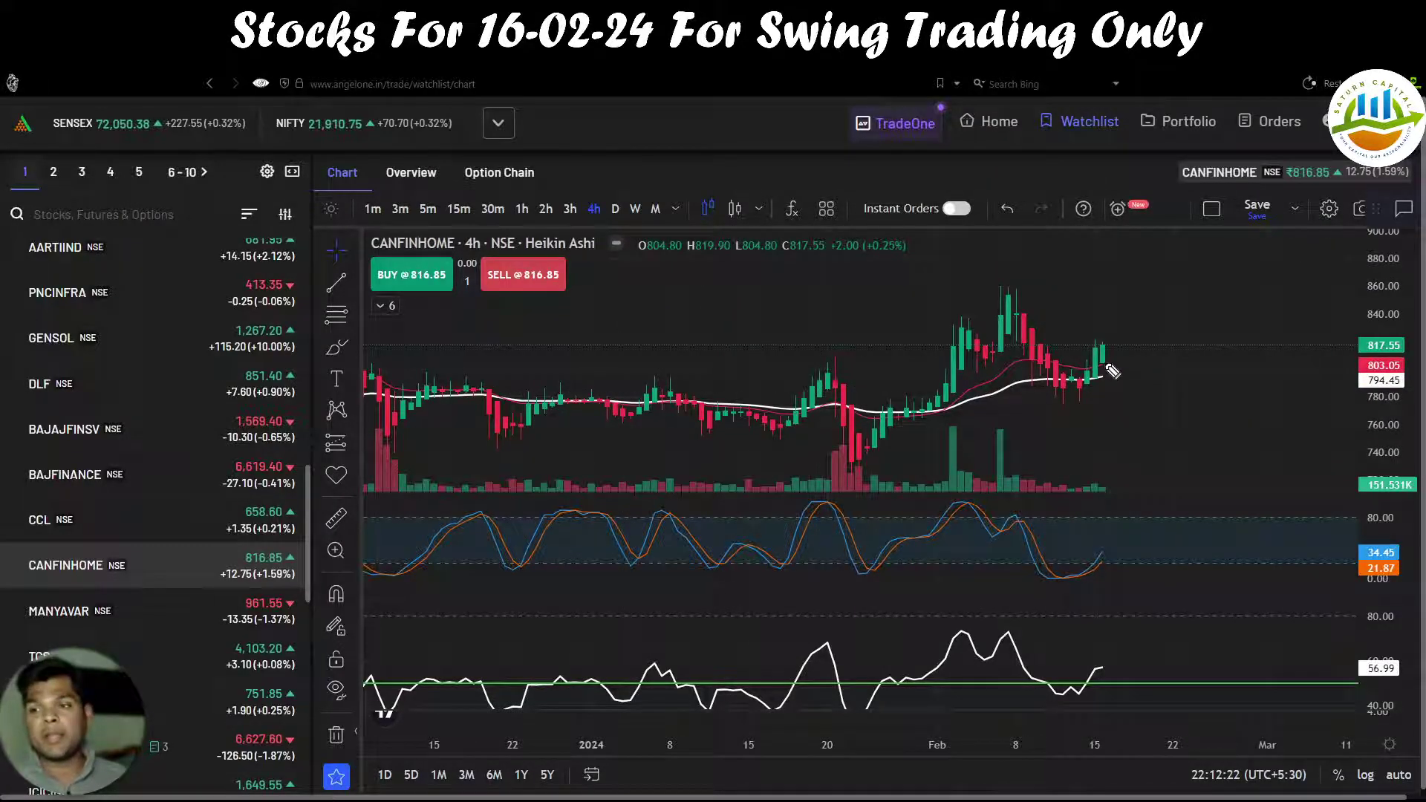
Step: Mark the 4h chart's moving averages, Stochastic upturn and RSI rise as 1M, 2M and 3M, circle the RSI value, and clear the marks
drag(1103, 359, 1144, 345)
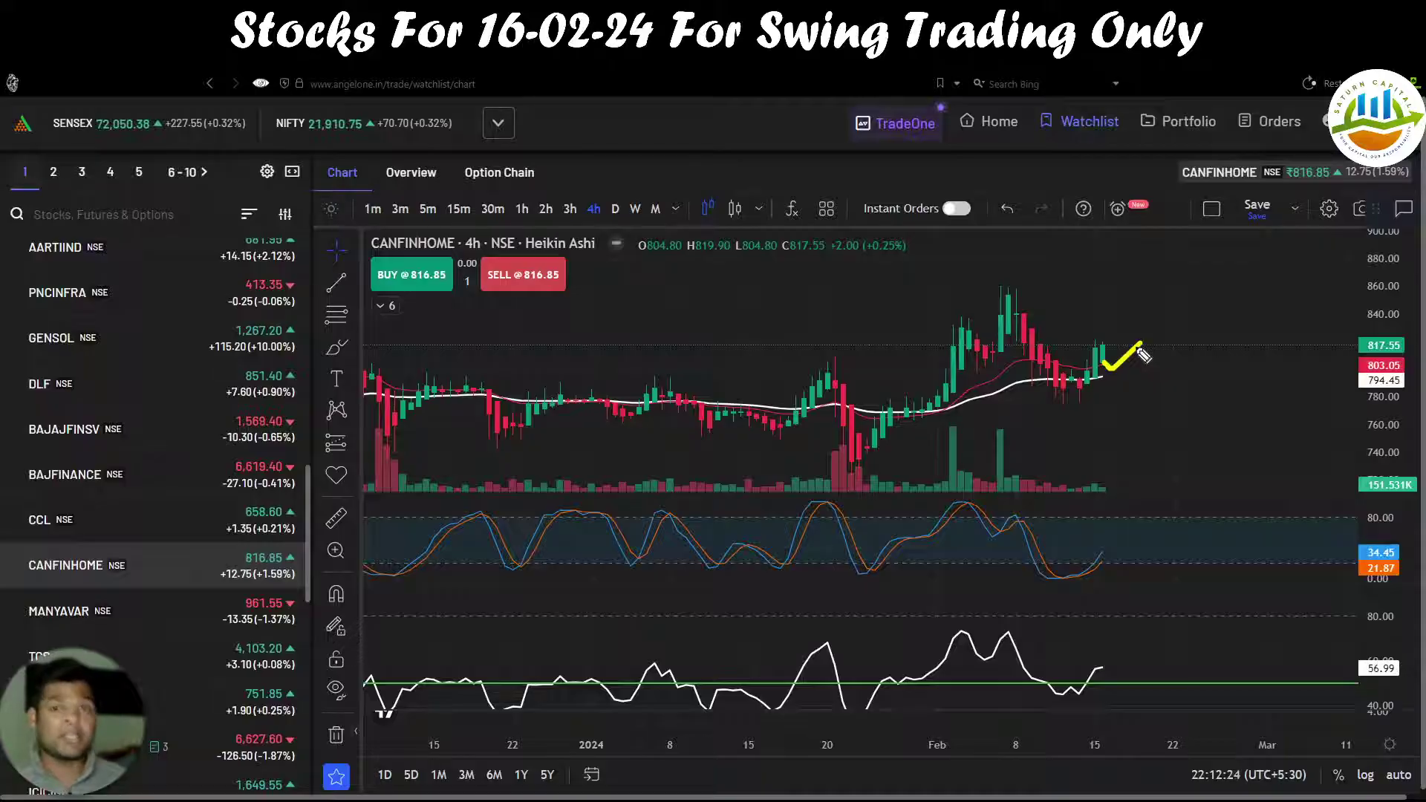
mouse_move(1102, 368)
mouse_down()
mouse_move(1144, 373)
mouse_move(1167, 346)
mouse_move(1186, 360)
mouse_up()
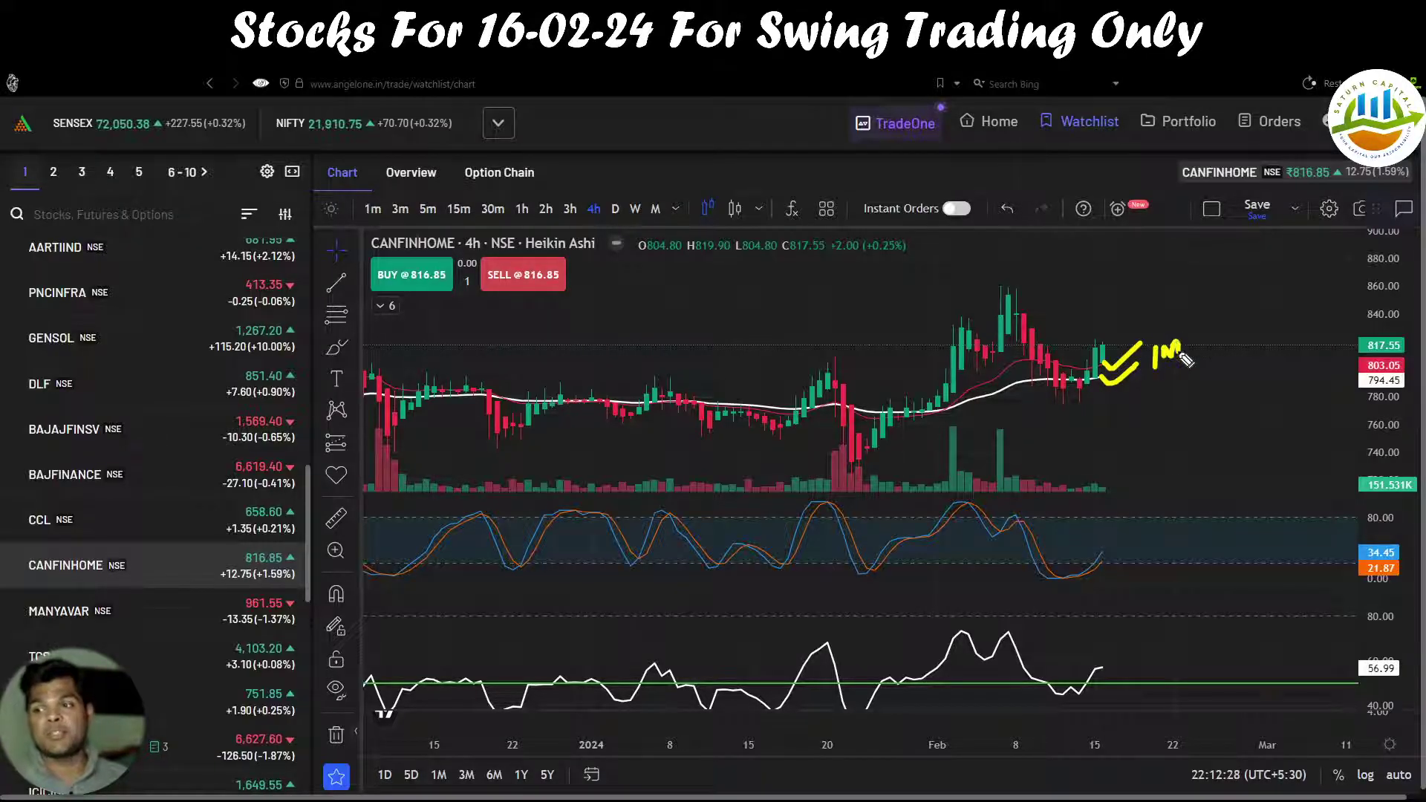
mouse_move(1056, 580)
mouse_down()
mouse_move(1100, 572)
mouse_move(1122, 527)
mouse_move(1151, 567)
mouse_move(1179, 530)
mouse_move(1190, 548)
mouse_up()
mouse_move(1076, 689)
mouse_down()
mouse_move(1091, 695)
mouse_move(1118, 657)
mouse_up()
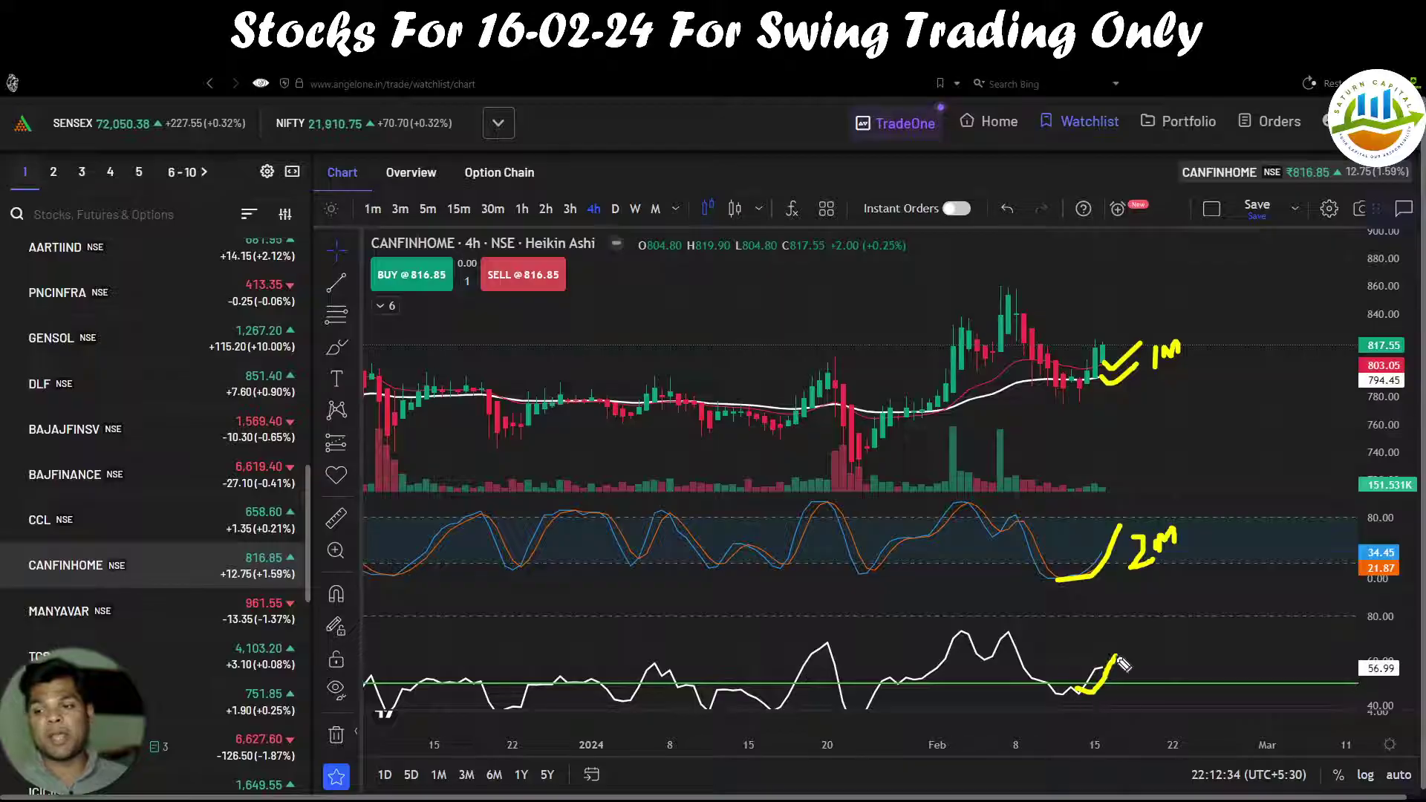
drag(1395, 660, 1373, 682)
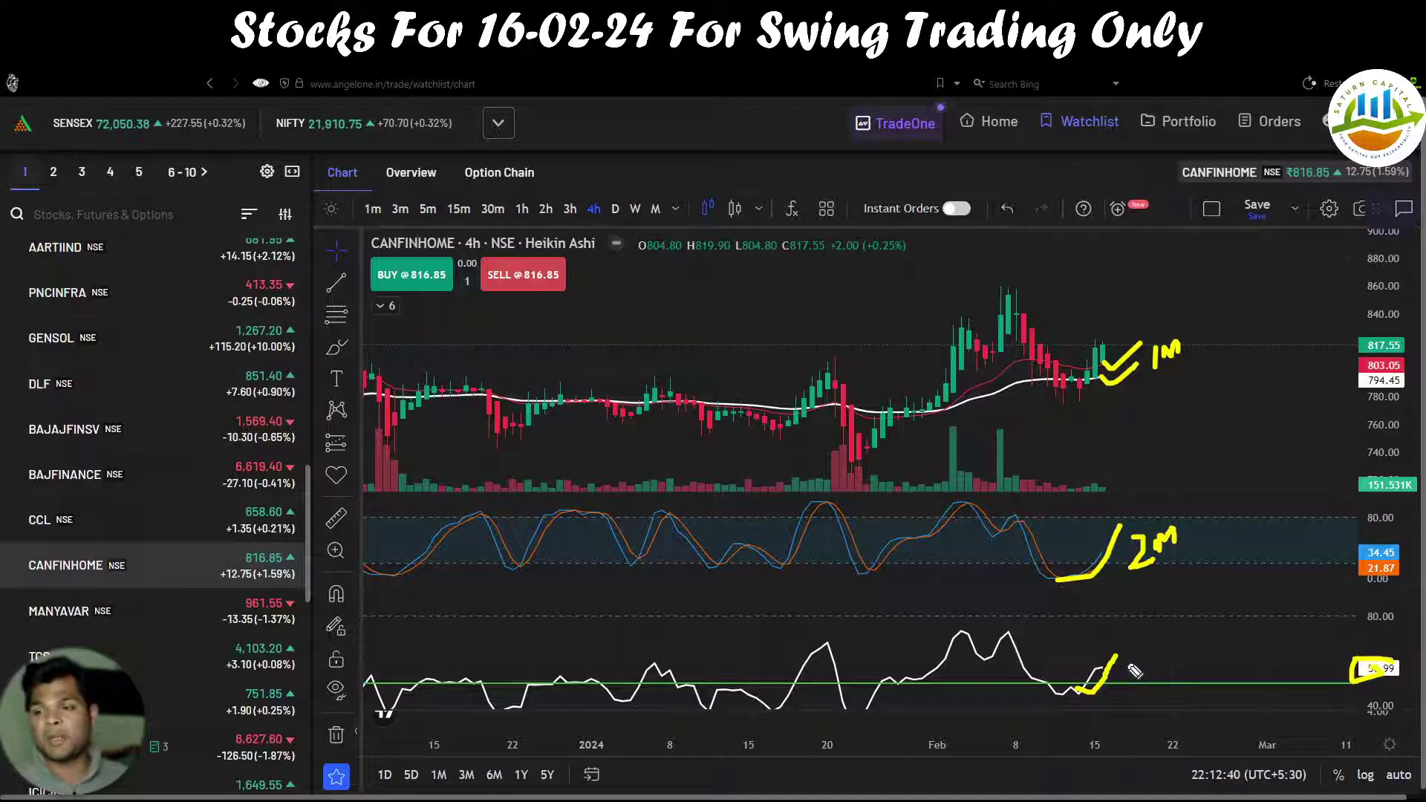
mouse_move(1135, 671)
mouse_down()
mouse_move(1140, 683)
mouse_move(1199, 649)
mouse_up()
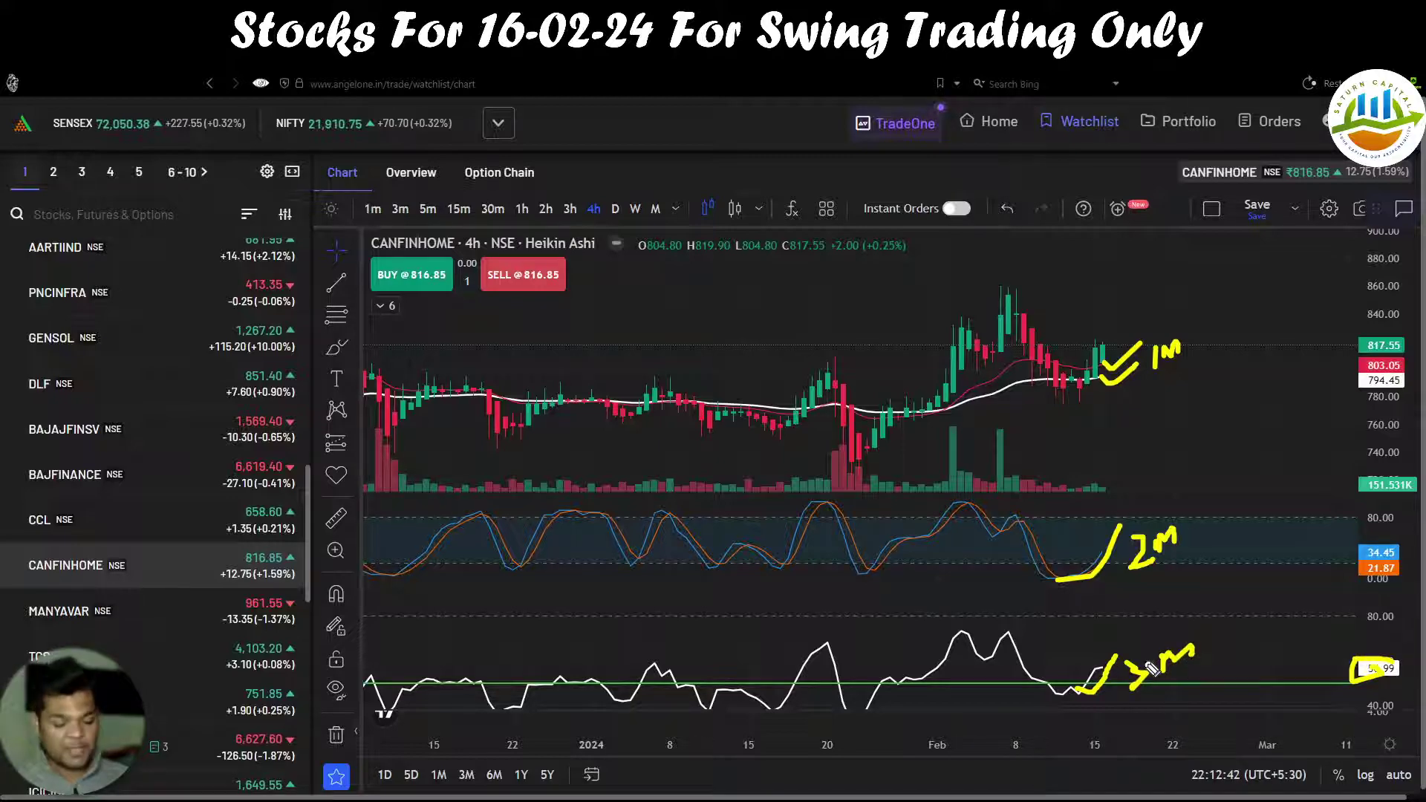
key(Escape)
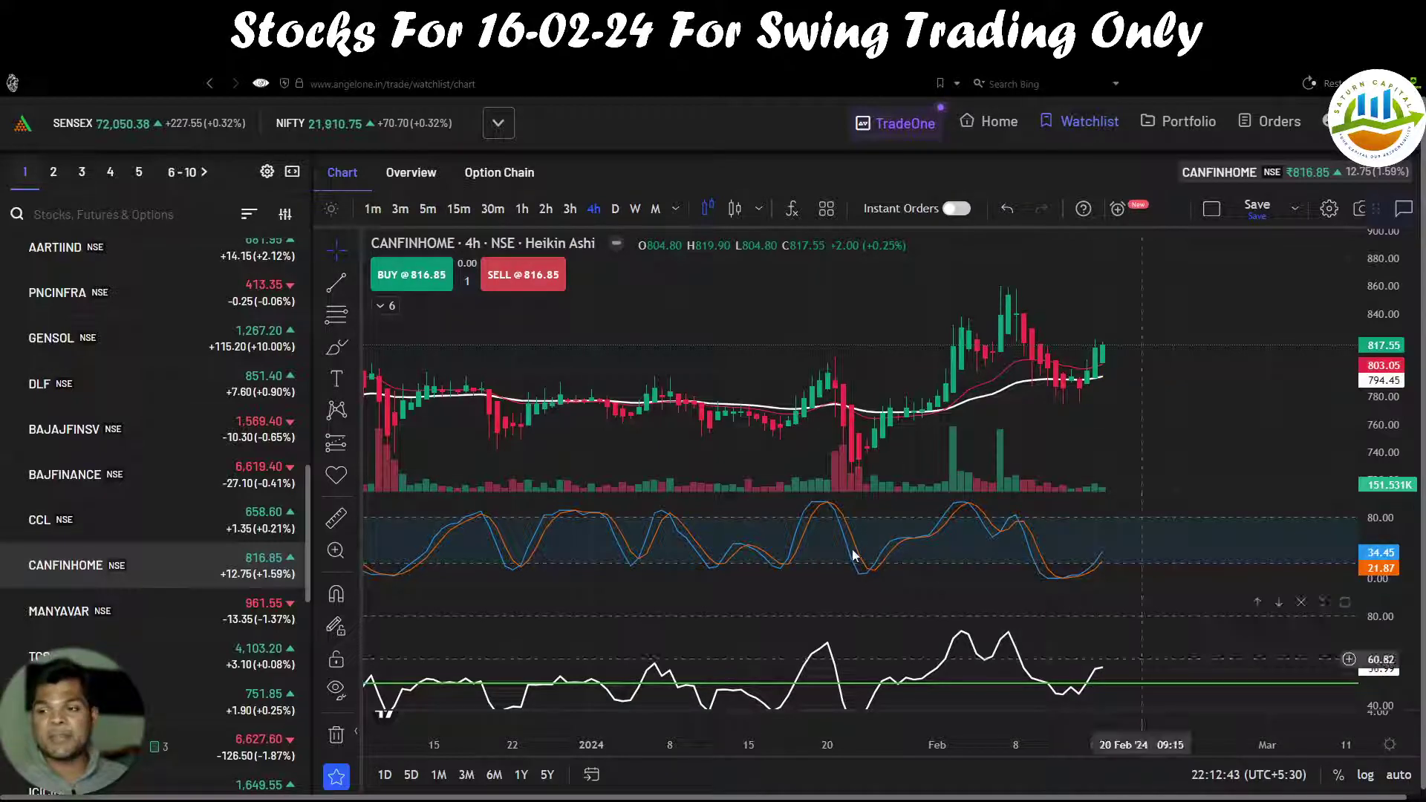
Step: Show the daily timeframe of CANFINHOME, mark the latest candles near the red moving average, and clear the marks
click(614, 211)
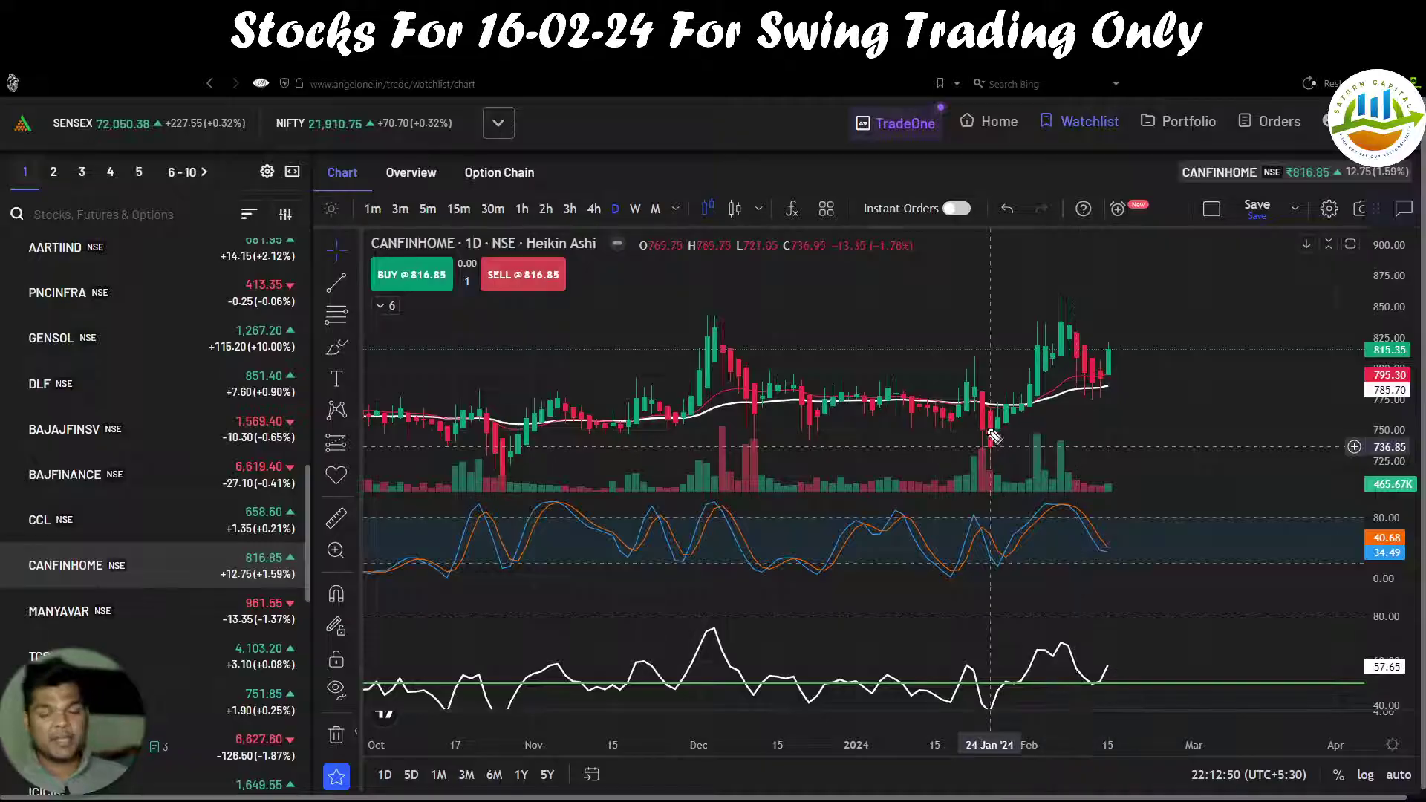
drag(1113, 364, 1142, 361)
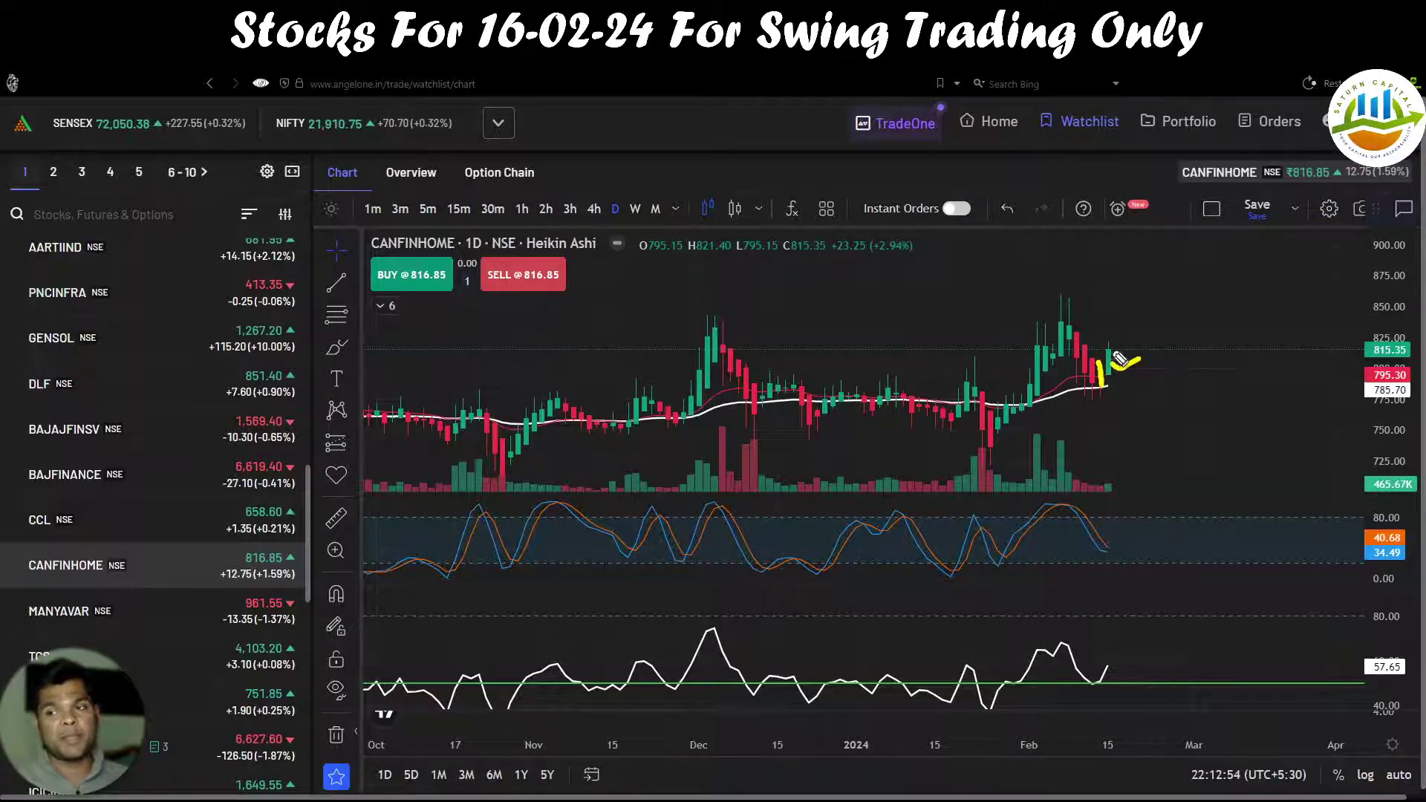
drag(1099, 361, 1101, 390)
key(Escape)
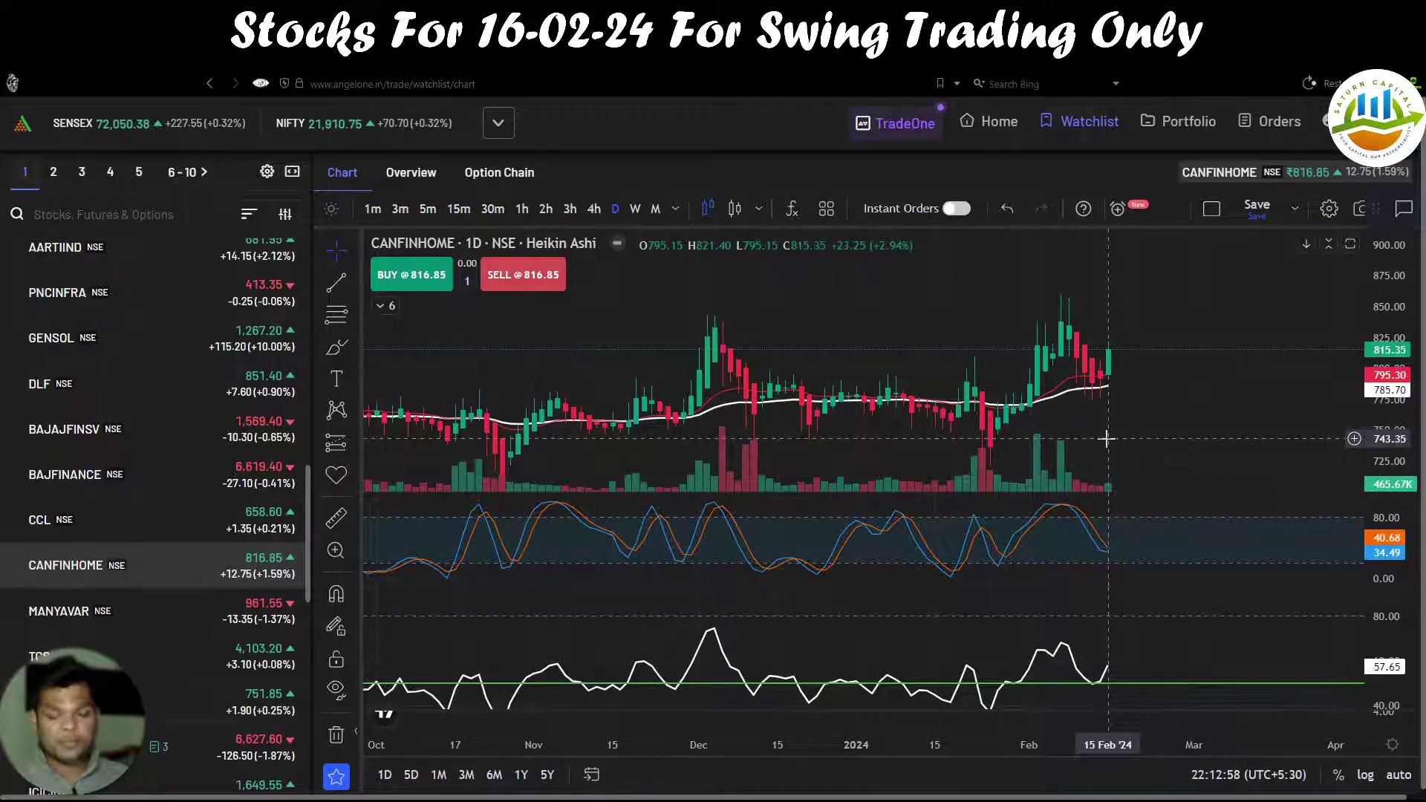
Step: Tick both daily moving averages as 1, sketch the Stochastic turn as 2M and the RSI rebound as 3M, and clear the marks
drag(1105, 369, 1132, 356)
click(1146, 349)
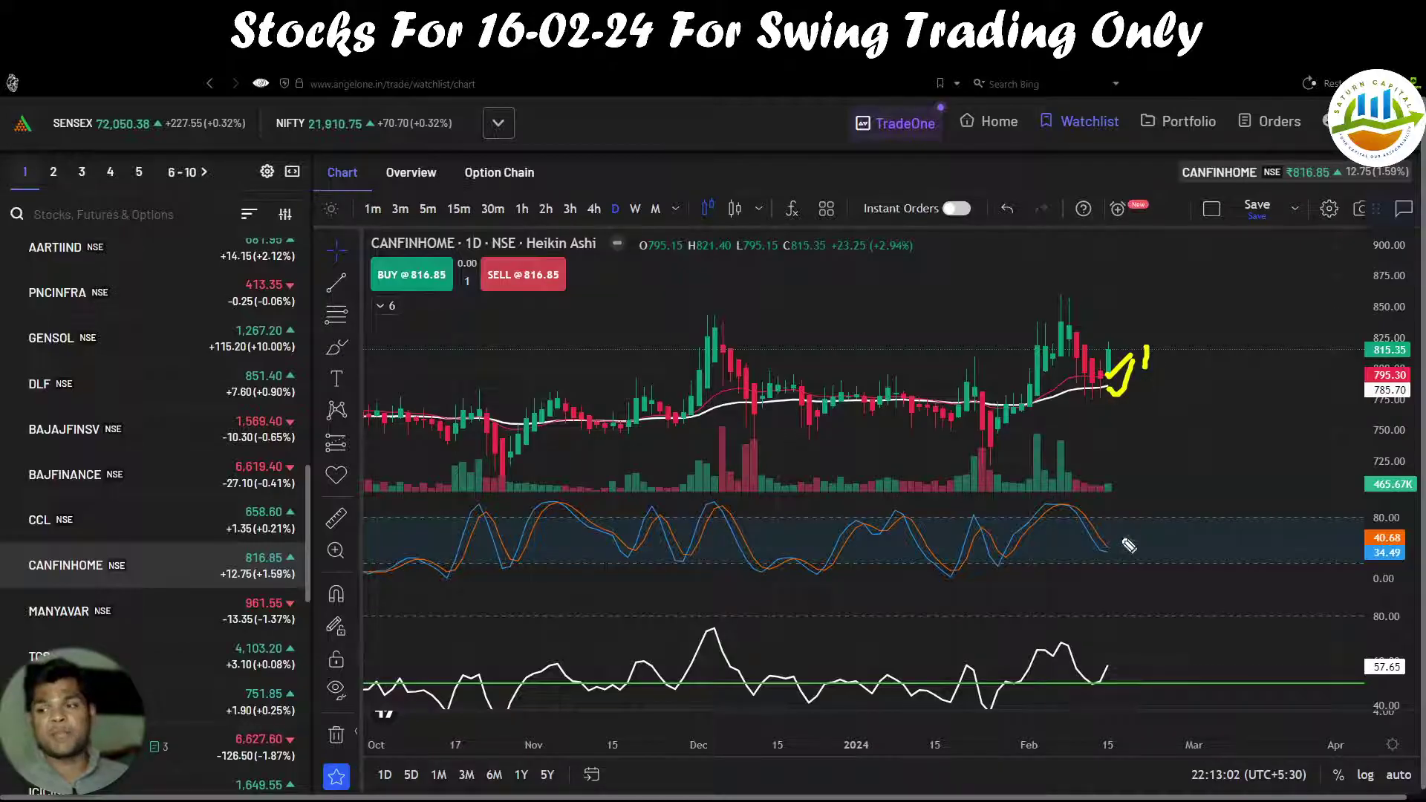
drag(1076, 509, 1116, 545)
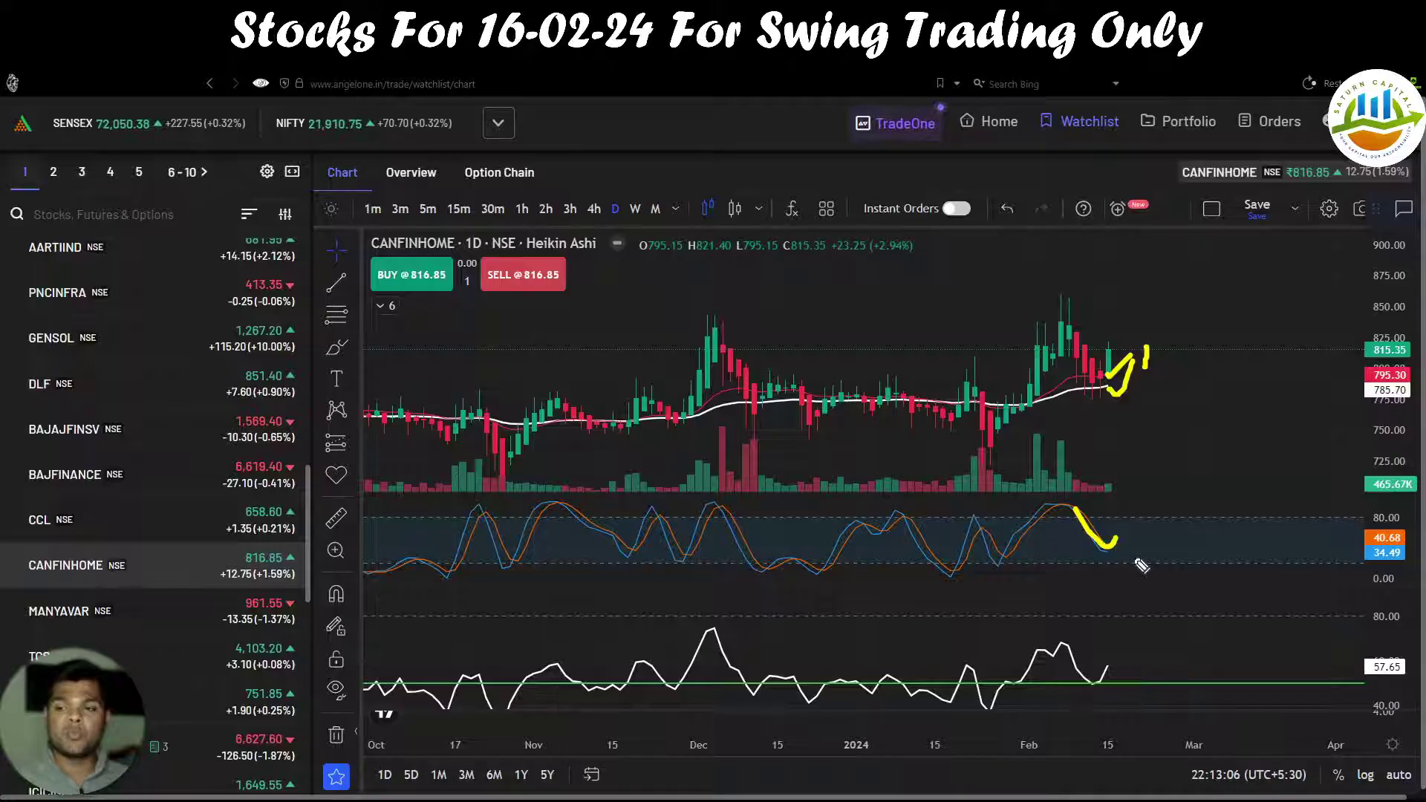
drag(1106, 562, 1169, 496)
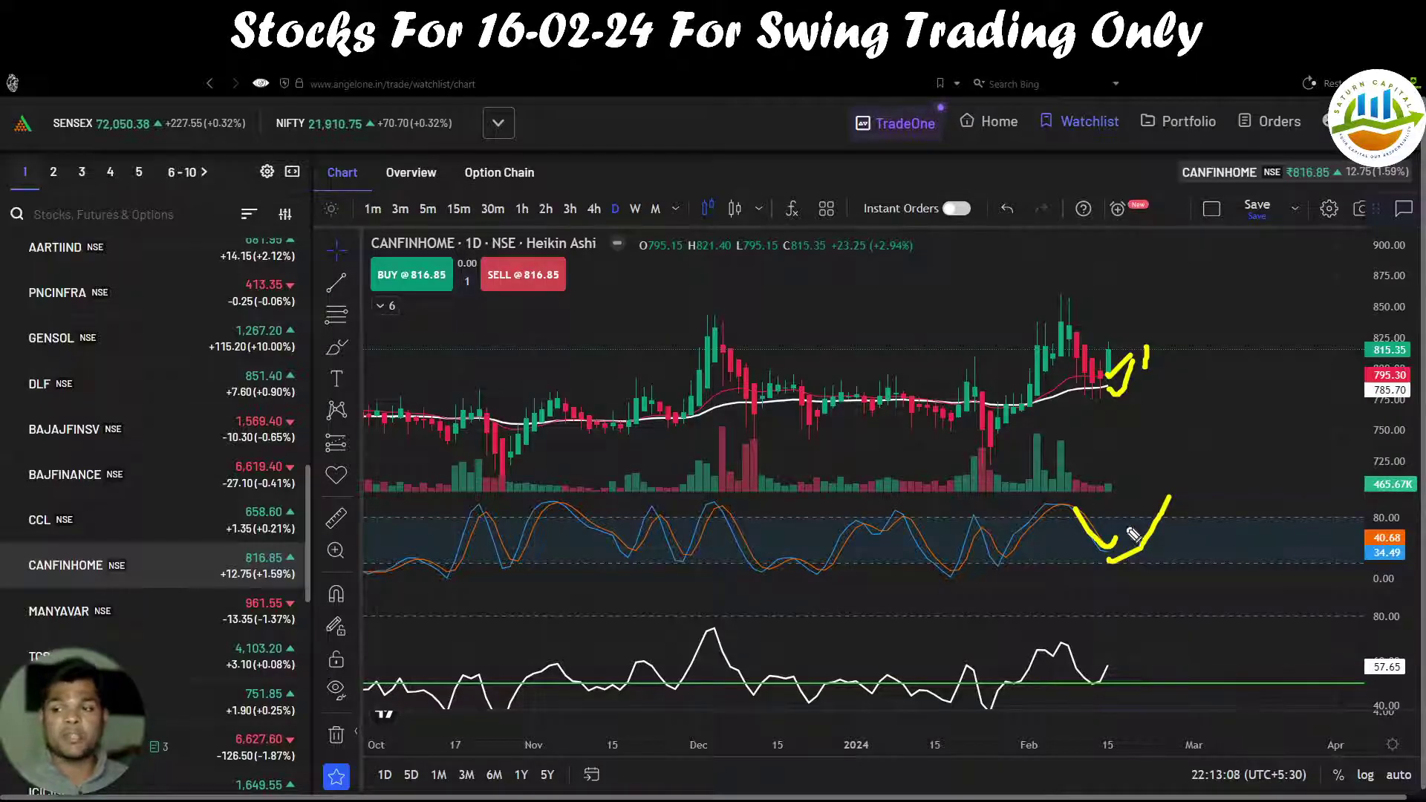
mouse_move(1156, 537)
mouse_down()
mouse_move(1183, 557)
mouse_move(1203, 548)
mouse_move(1207, 524)
mouse_up()
click(1081, 692)
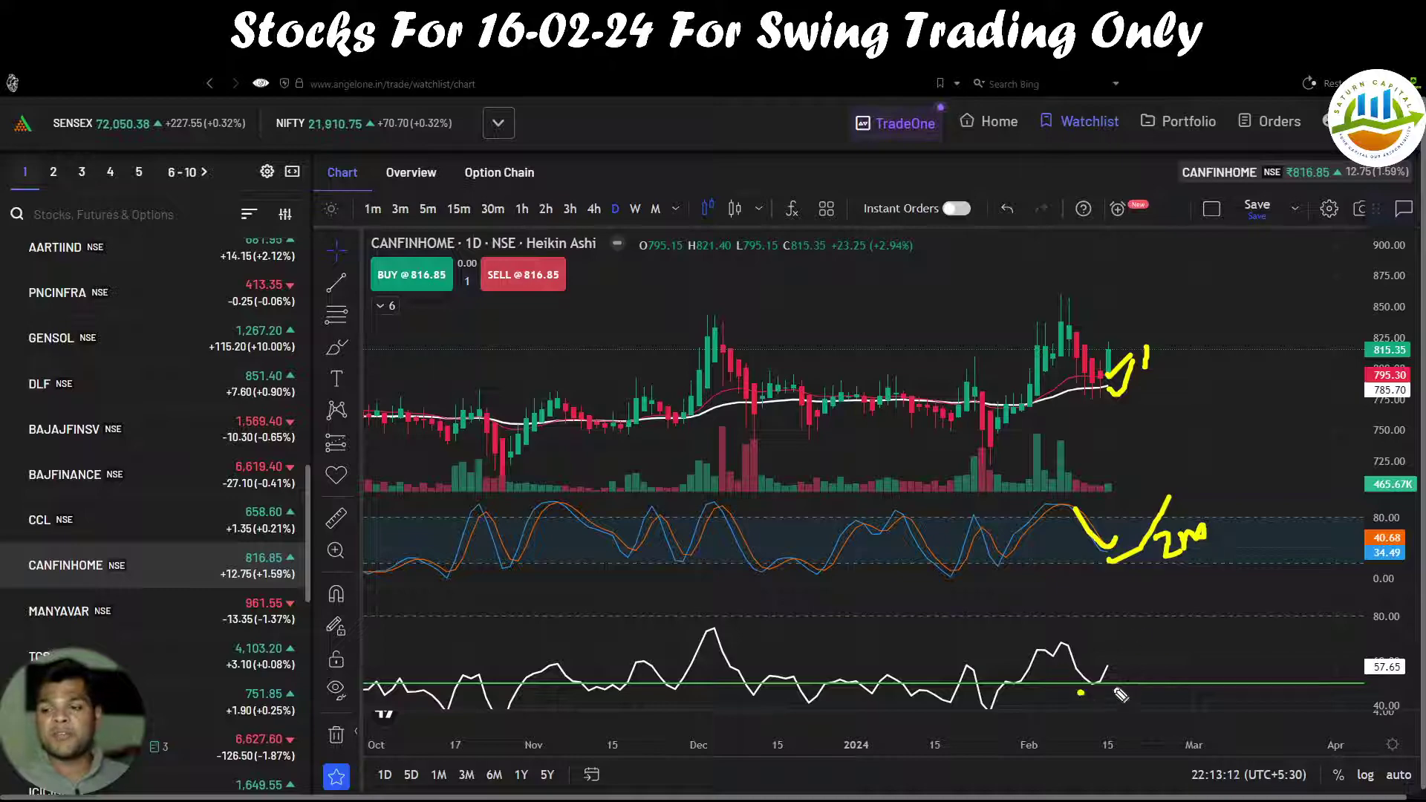
mouse_move(1080, 693)
mouse_down()
mouse_move(1130, 656)
mouse_move(1165, 682)
mouse_move(1149, 696)
mouse_move(1198, 669)
mouse_up()
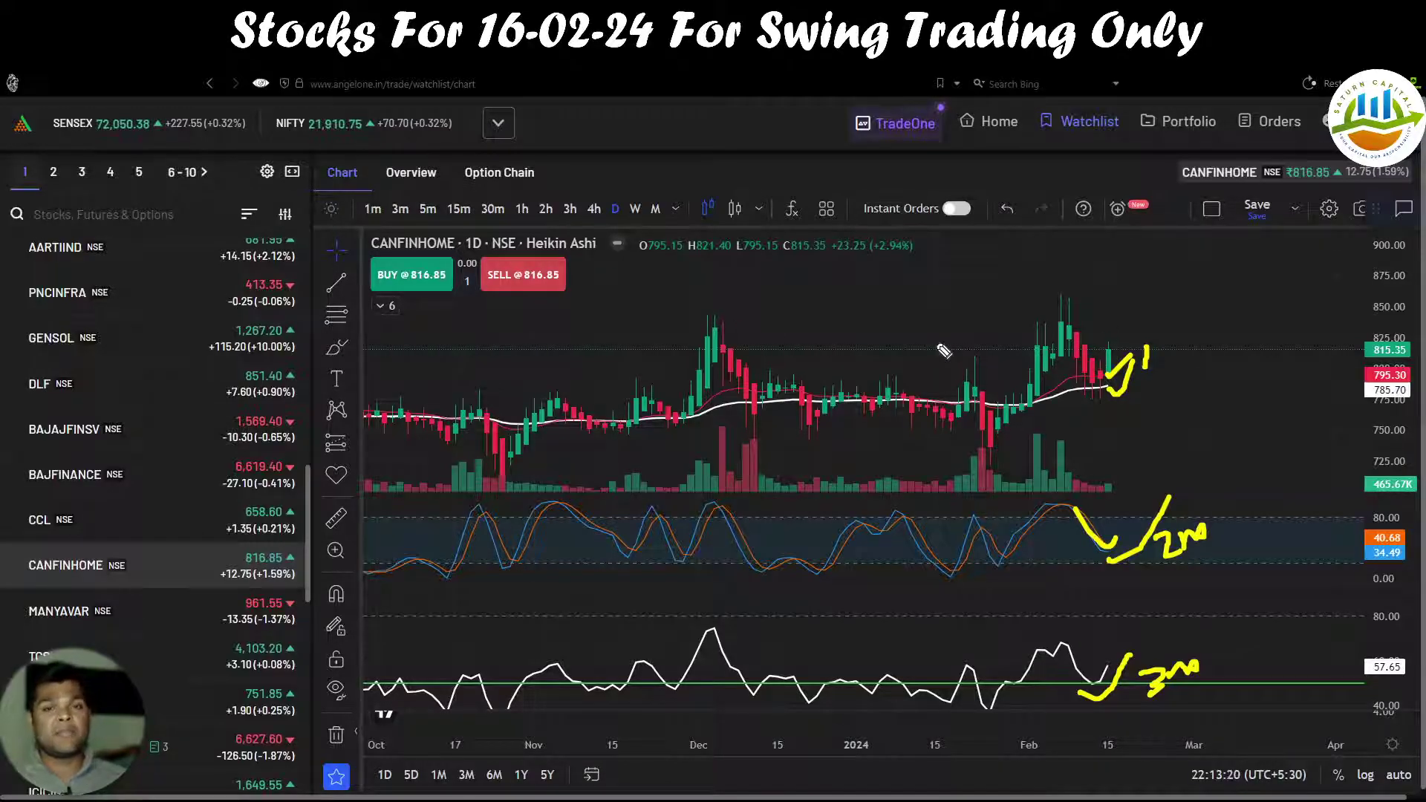
key(Escape)
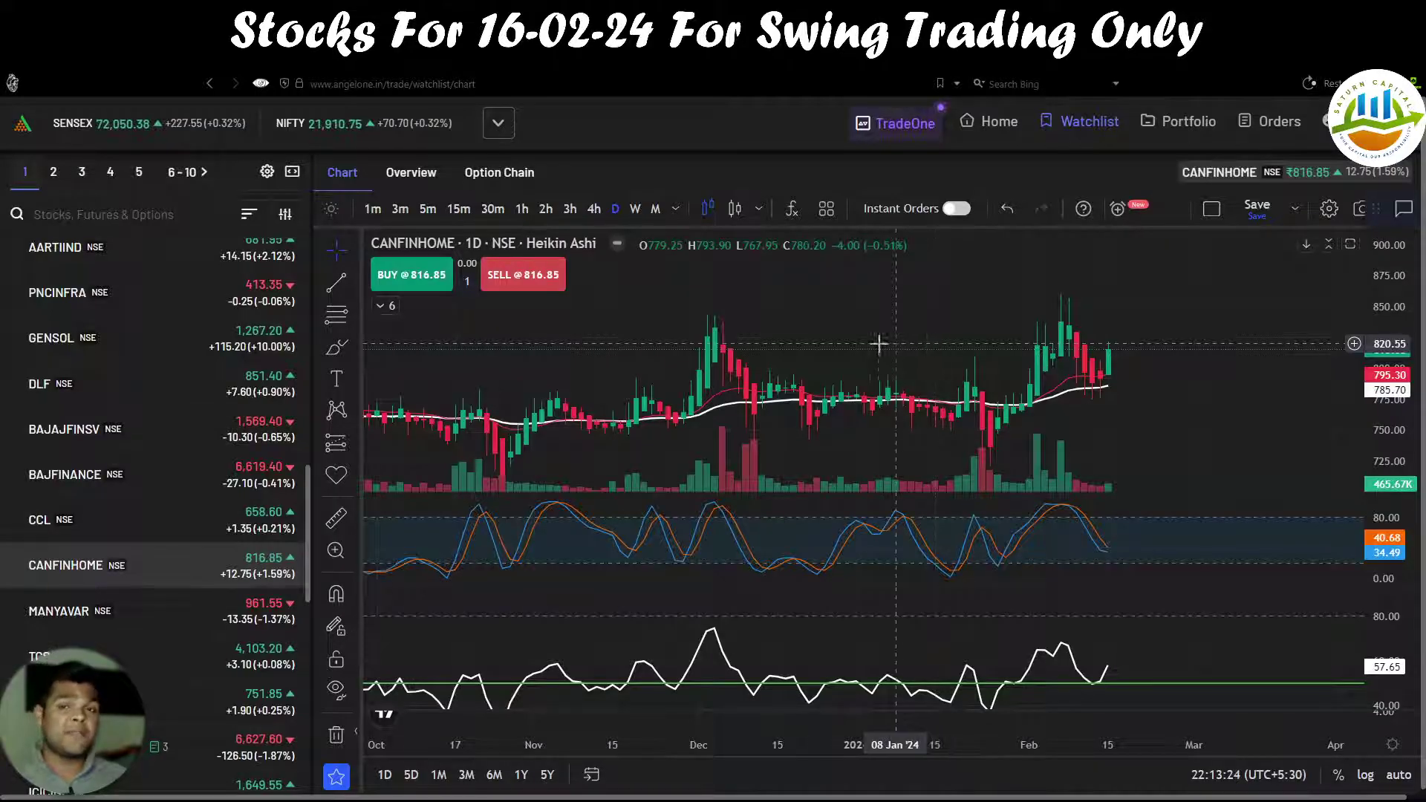
Step: Check the 30m and 15m timeframes, ticking both moving averages and the Stochastic's upturn on the 15m chart
click(492, 209)
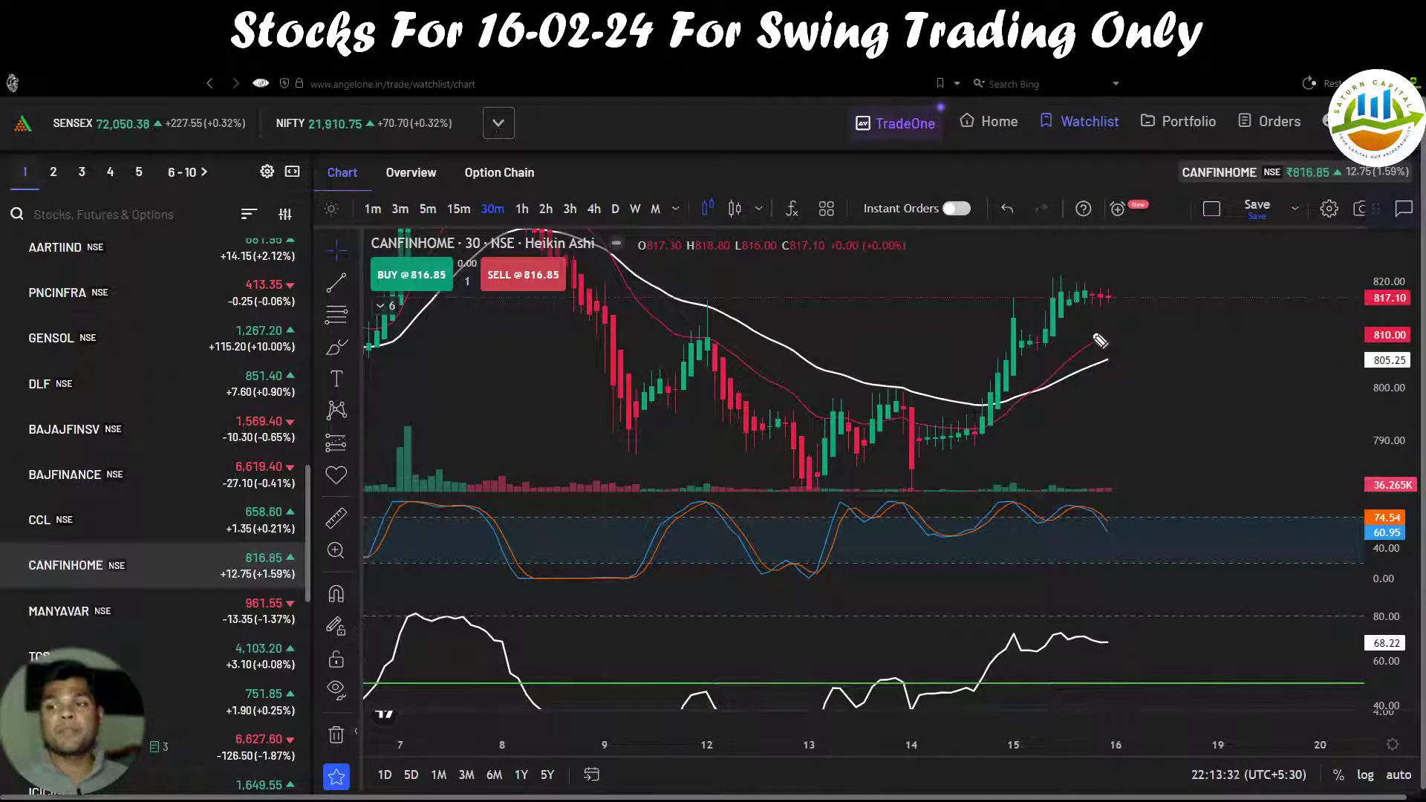
click(458, 209)
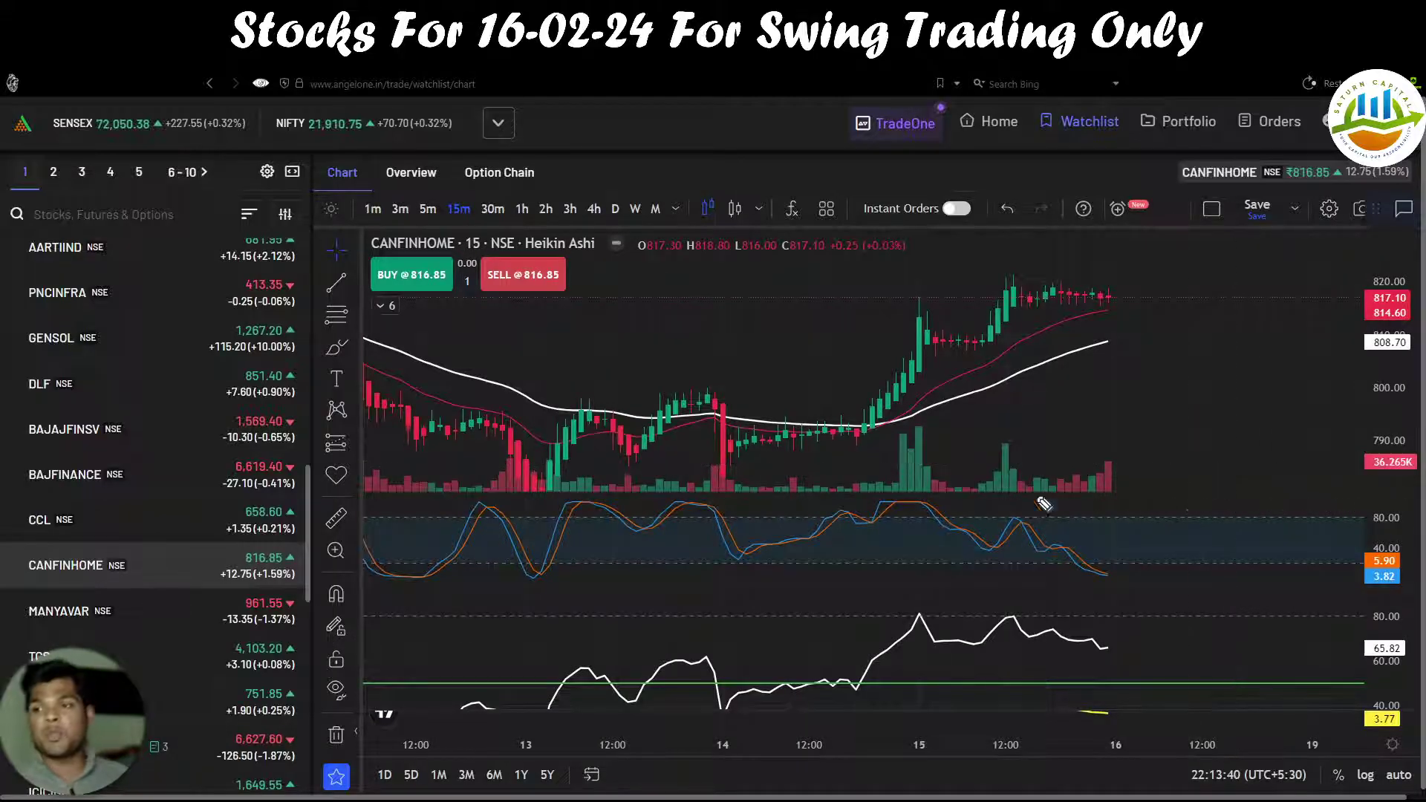
mouse_move(1108, 312)
mouse_down()
mouse_move(1136, 309)
mouse_move(1147, 325)
mouse_up()
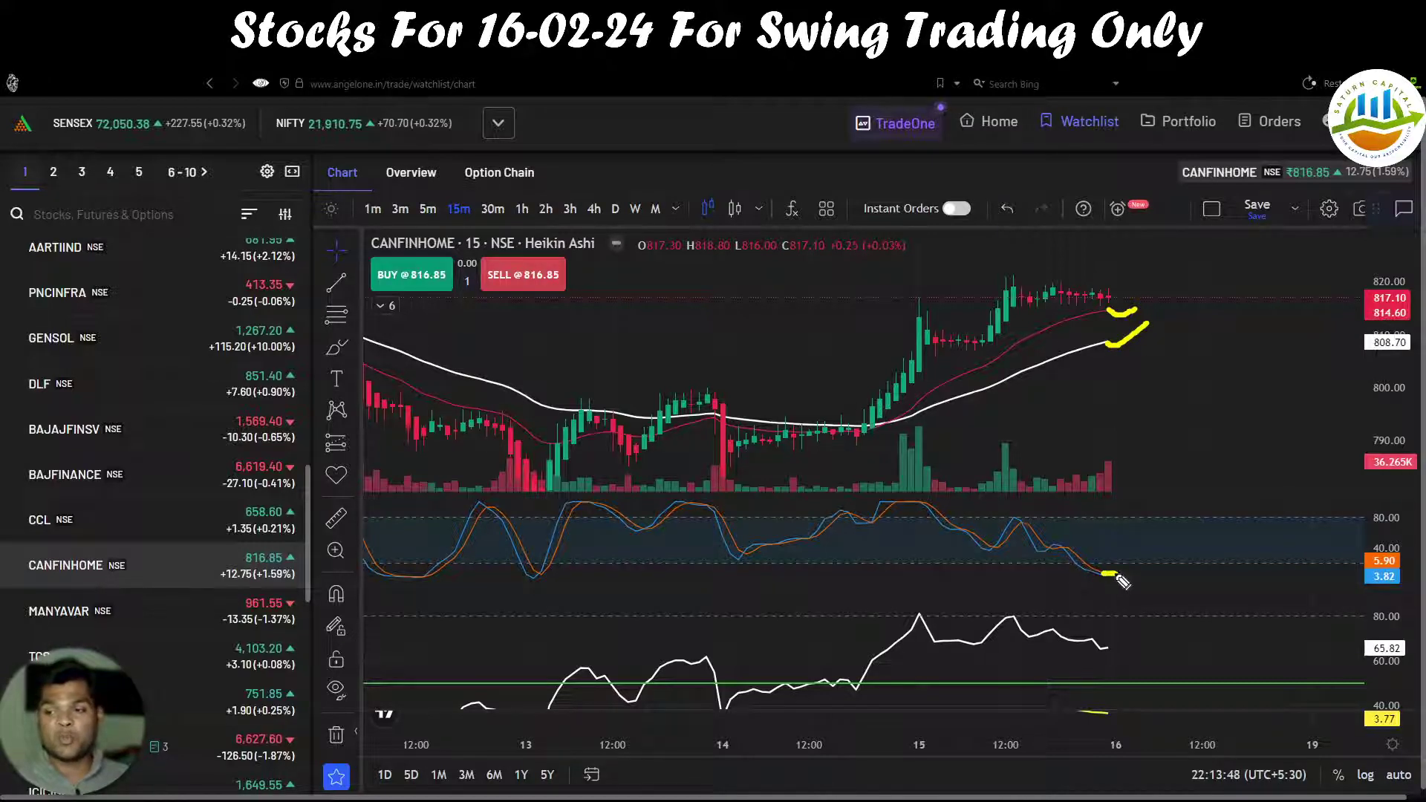
drag(1115, 574, 1126, 567)
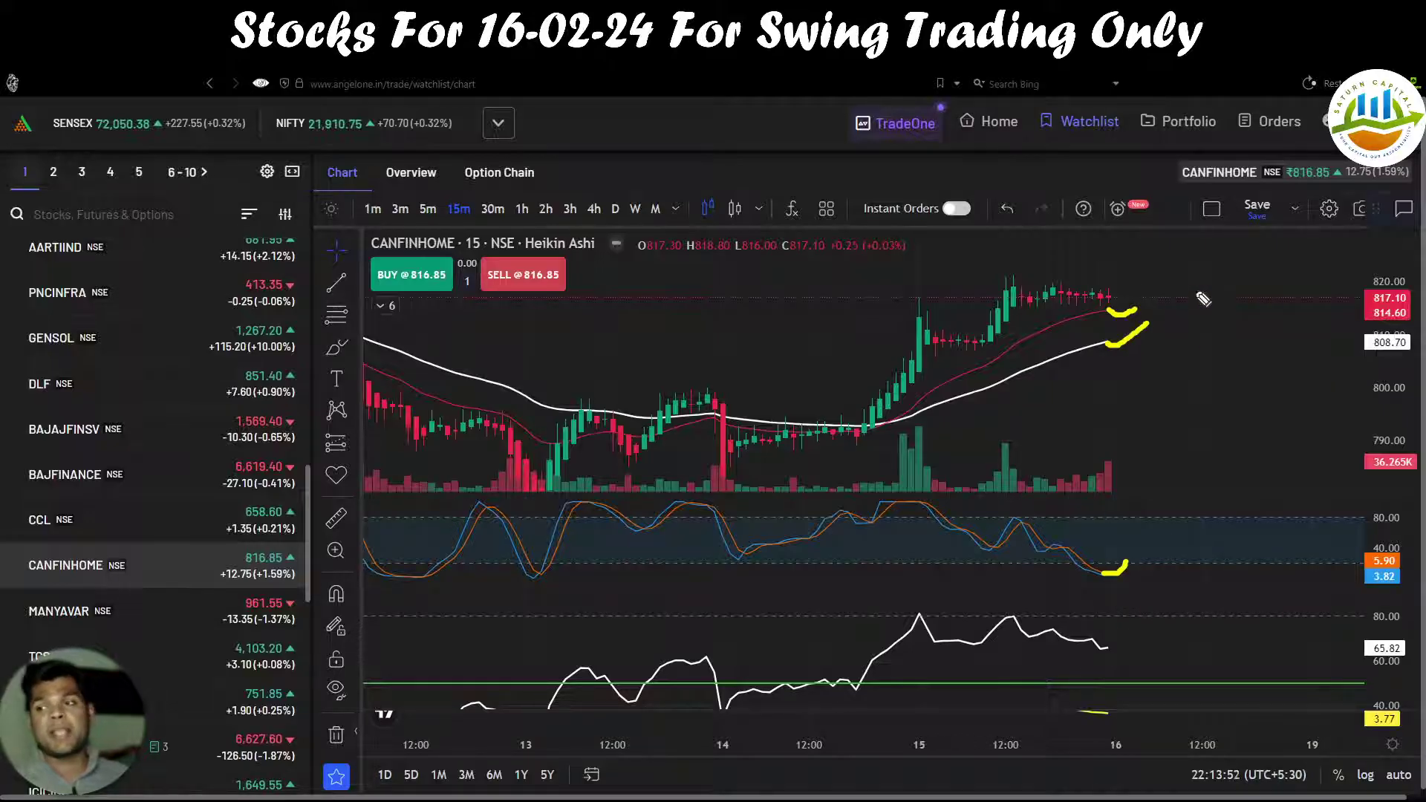
Step: Write 50% beside the 15m candles, sketch the RSI dip and the Stochastic upturn, and clear the marks
mouse_move(1196, 291)
mouse_down()
mouse_move(1218, 318)
mouse_move(1205, 349)
mouse_move(1231, 272)
mouse_move(1263, 296)
mouse_move(1279, 343)
mouse_up()
click(1270, 315)
click(1293, 315)
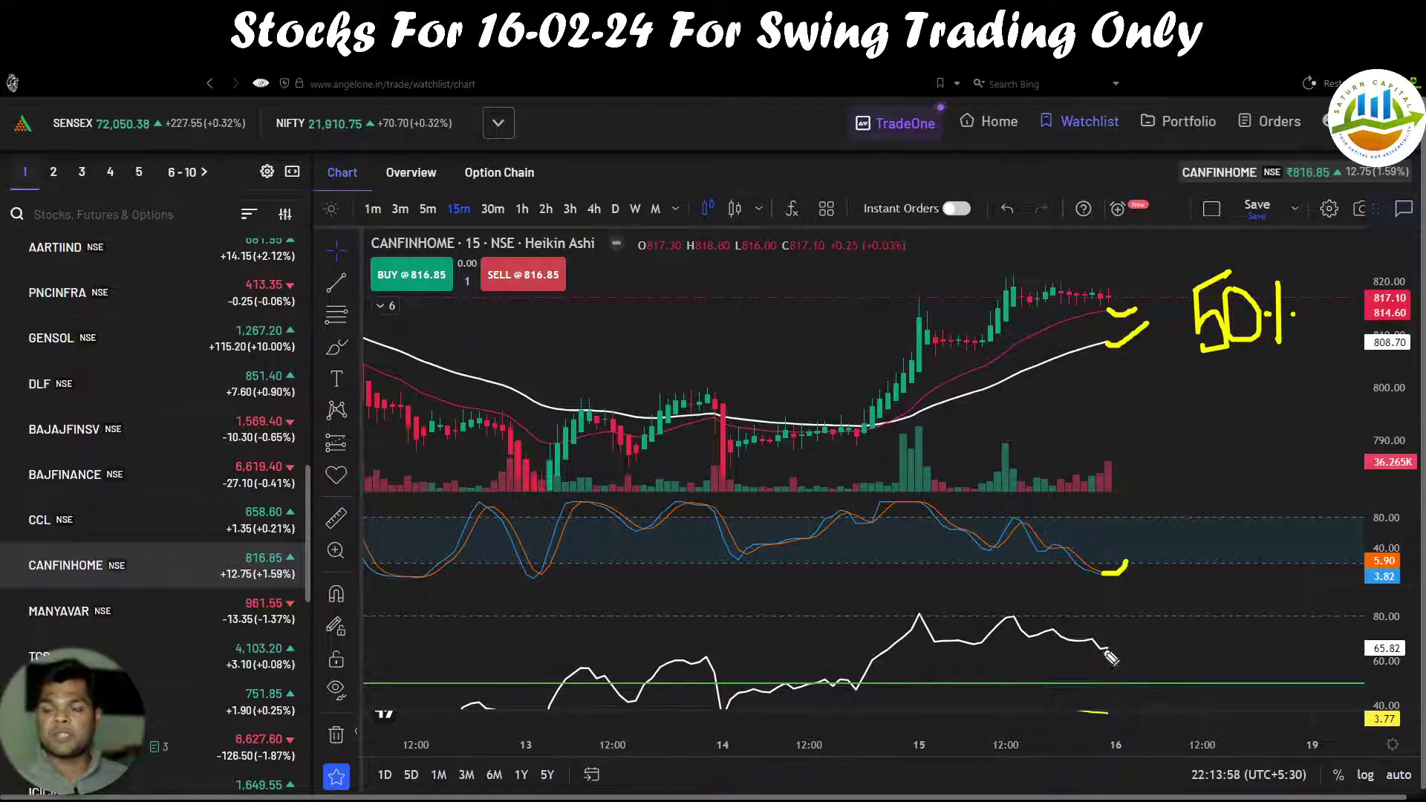
mouse_move(1105, 649)
mouse_down()
mouse_move(1125, 668)
mouse_move(1146, 646)
mouse_up()
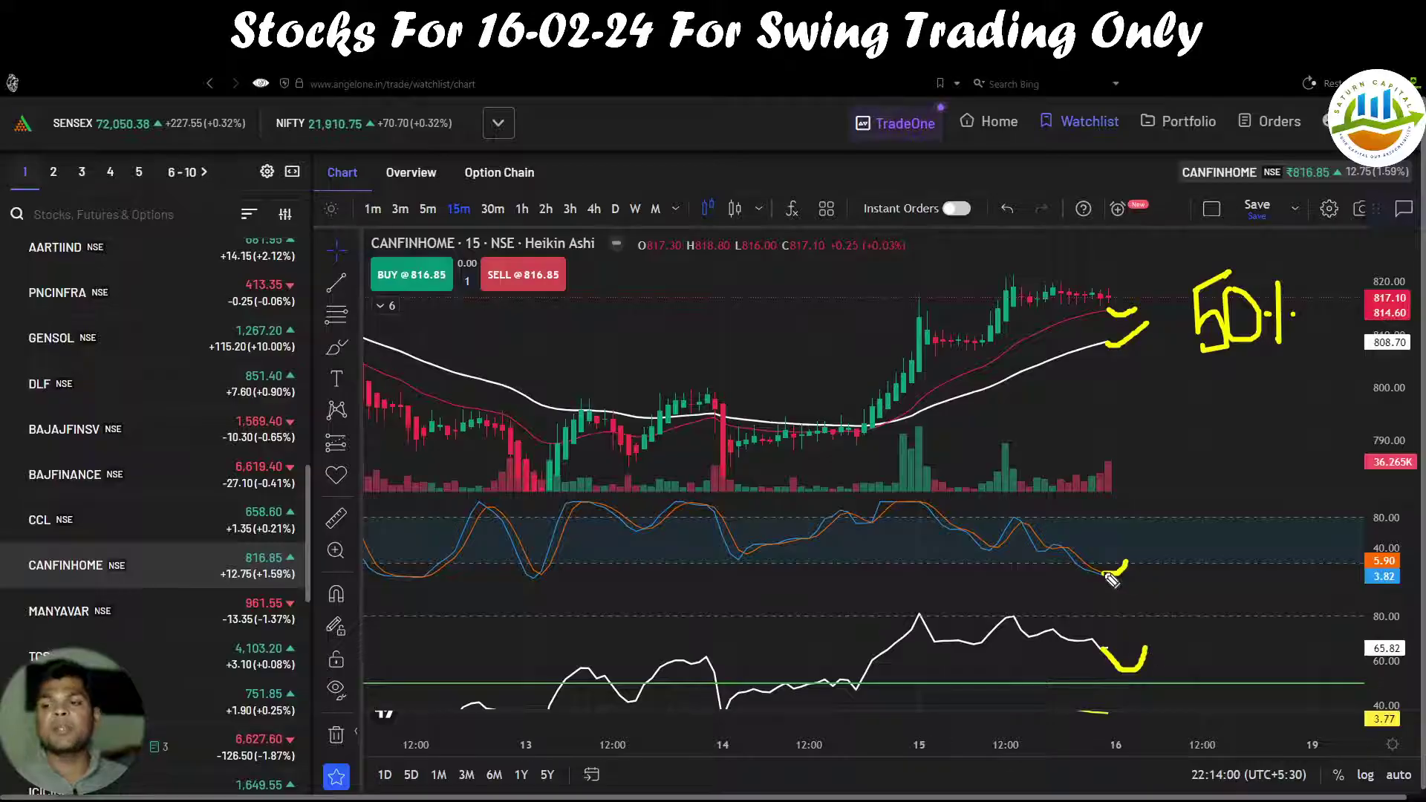
drag(1109, 580, 1127, 546)
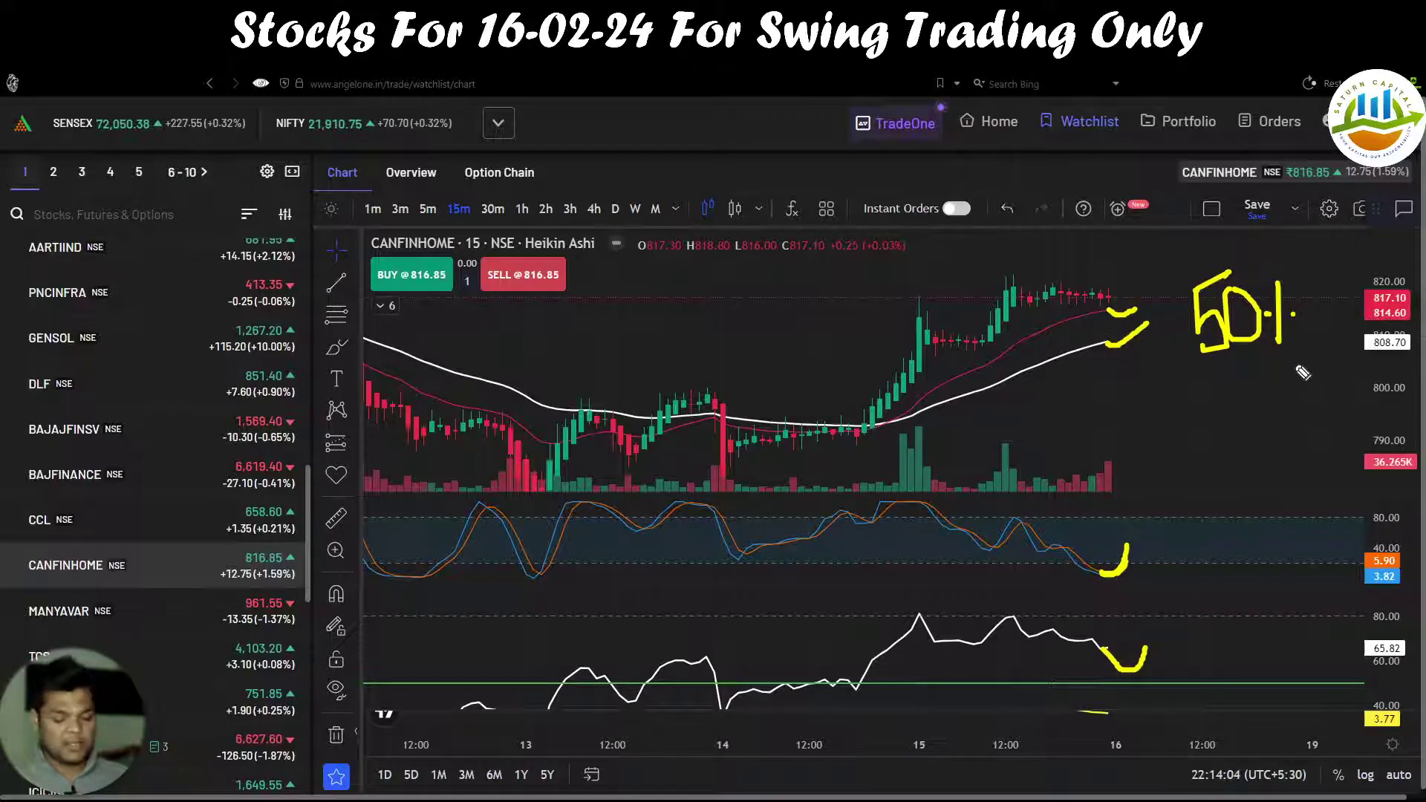
key(e)
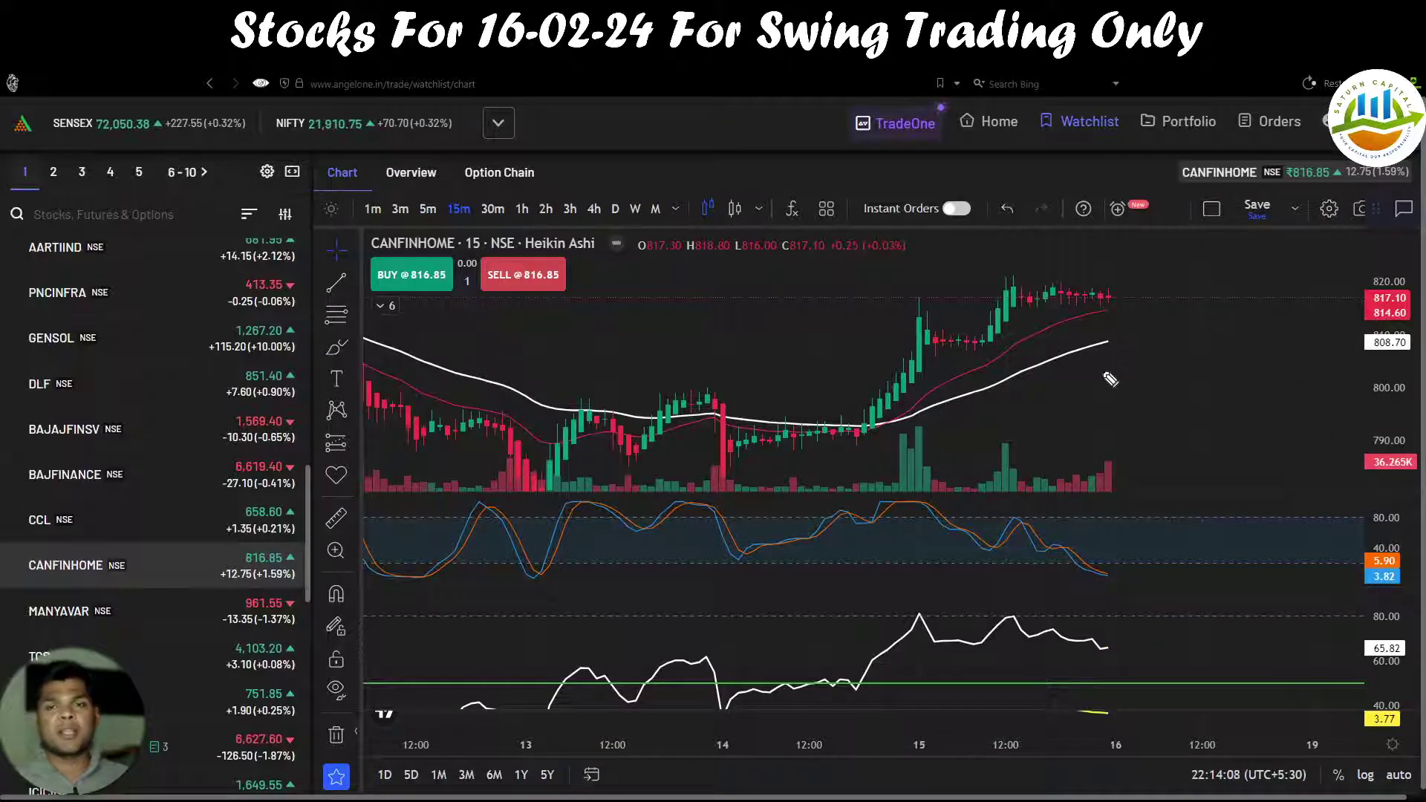
Step: Tick the 15m chart's red moving average, write 50% beside the latest candle, and clear the marks
mouse_move(1112, 306)
mouse_down()
mouse_move(1149, 265)
mouse_move(1158, 302)
mouse_move(1164, 270)
mouse_up()
drag(1181, 268, 1181, 303)
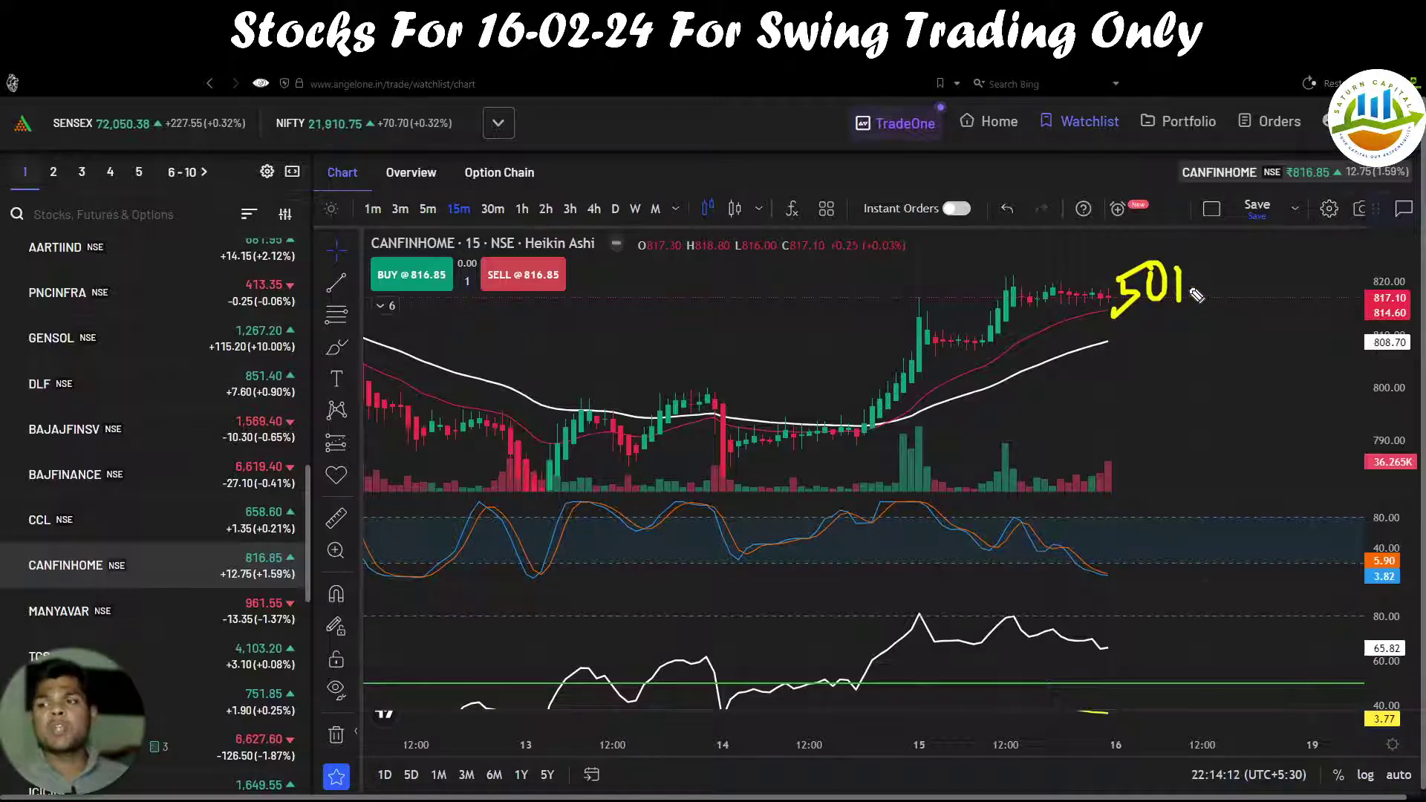
key(Escape)
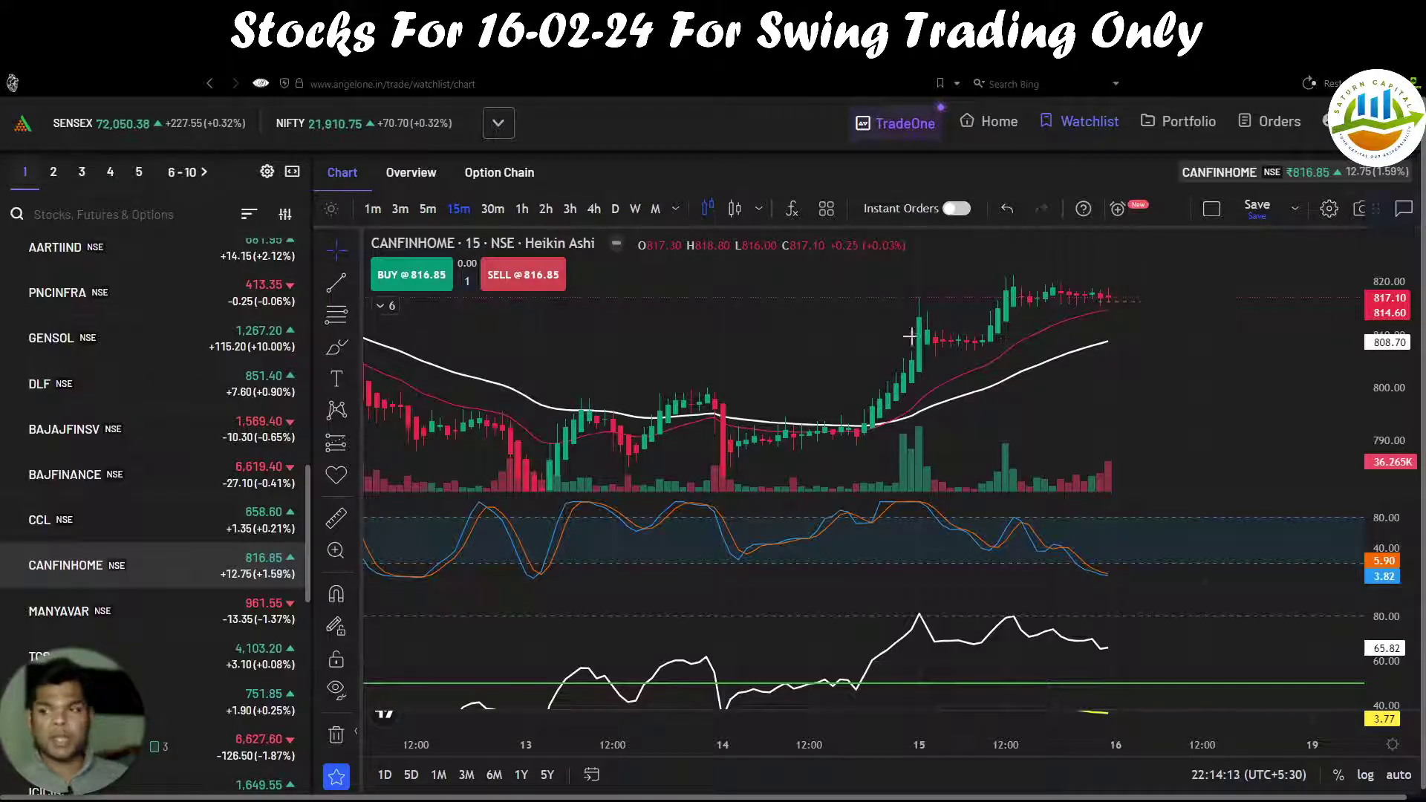
Step: On the 30m timeframe, sketch a price pullback to a line at the red moving average, with matching Stochastic and RSI dips and upturns
click(490, 210)
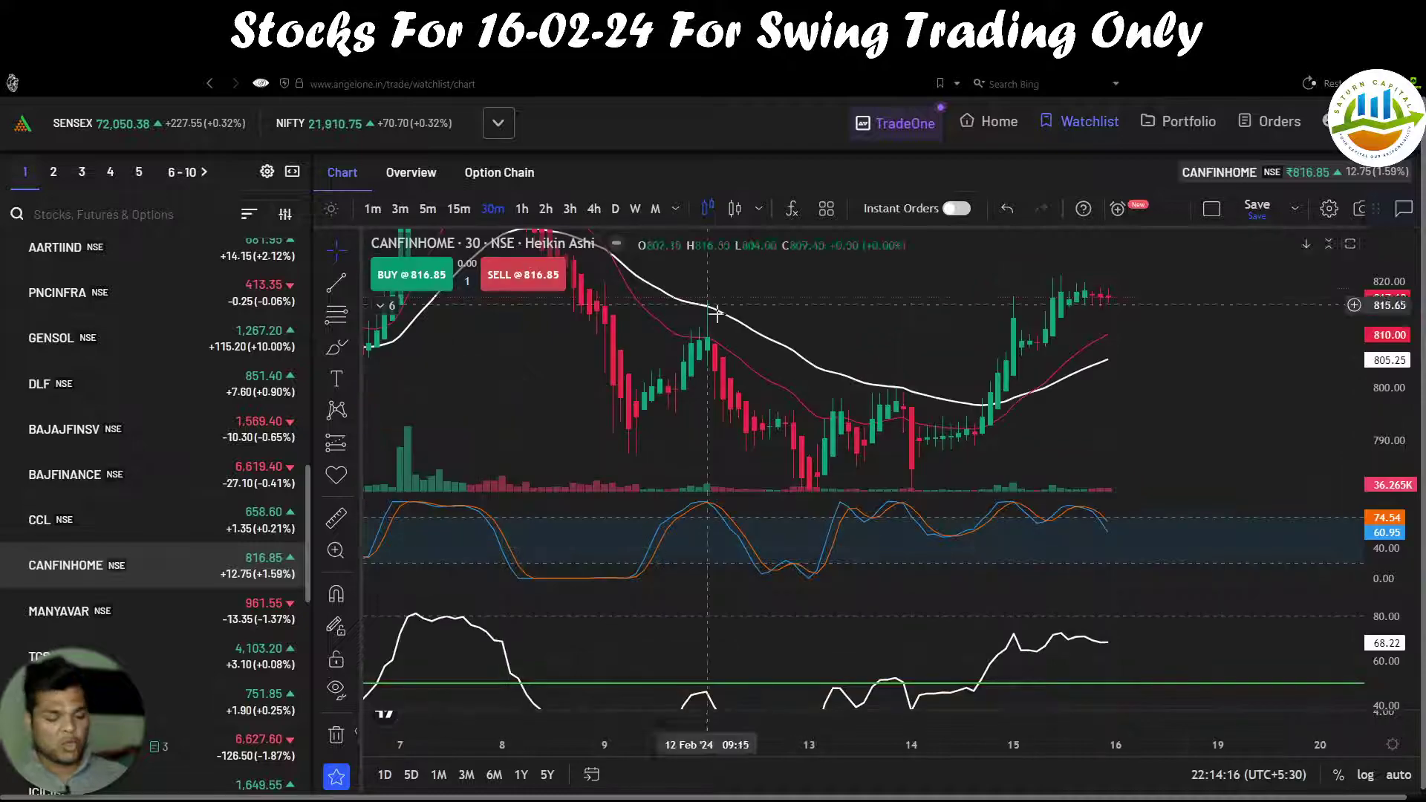
mouse_move(1113, 297)
mouse_down()
mouse_move(1131, 337)
mouse_move(1300, 335)
mouse_up()
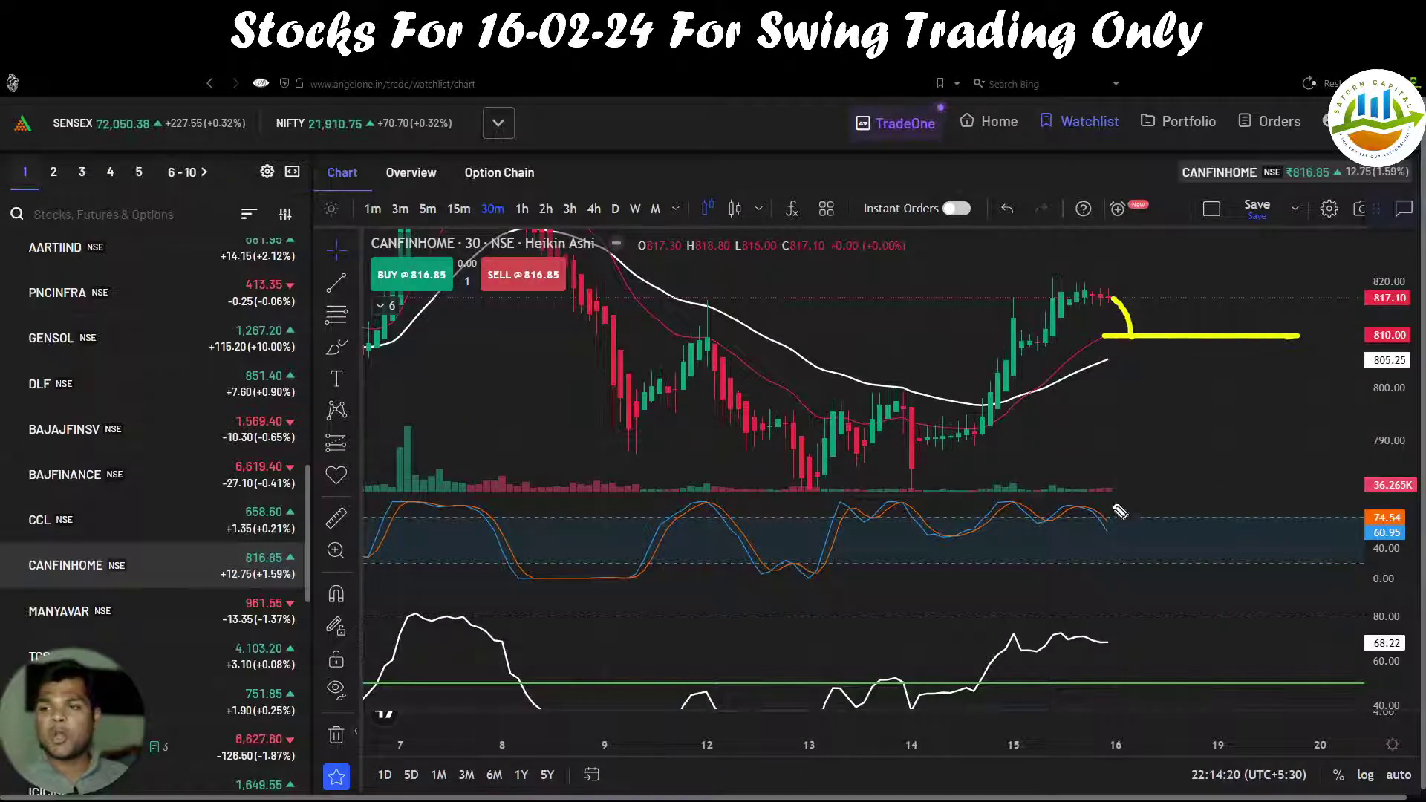
mouse_move(1076, 508)
mouse_down()
mouse_move(1122, 542)
mouse_move(1129, 573)
mouse_move(1153, 585)
mouse_move(1160, 561)
mouse_up()
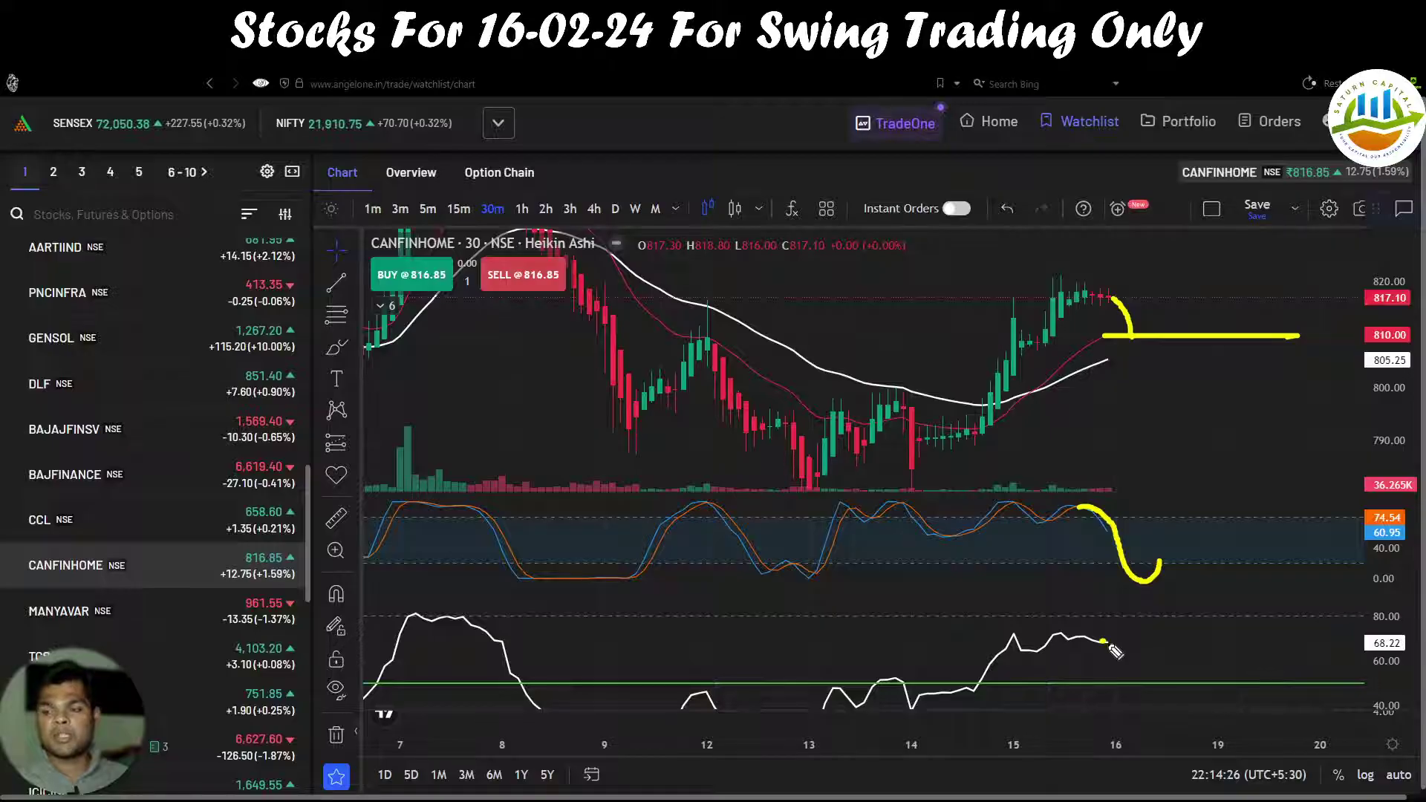
drag(1110, 644, 1156, 658)
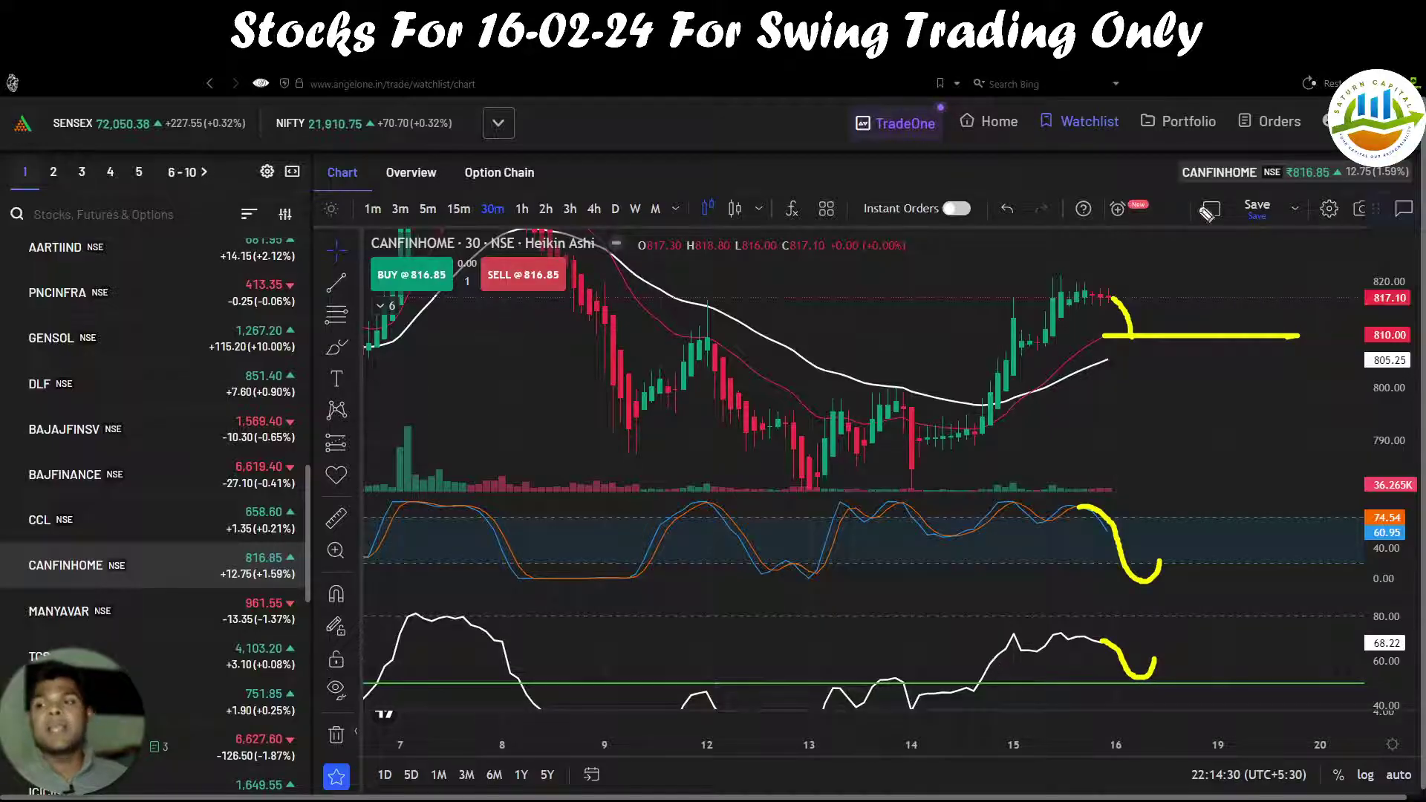
Step: Draw a horizontal line across the recent 30m highs and a slightly rising line below it, and clear all marks
drag(1010, 295, 1163, 297)
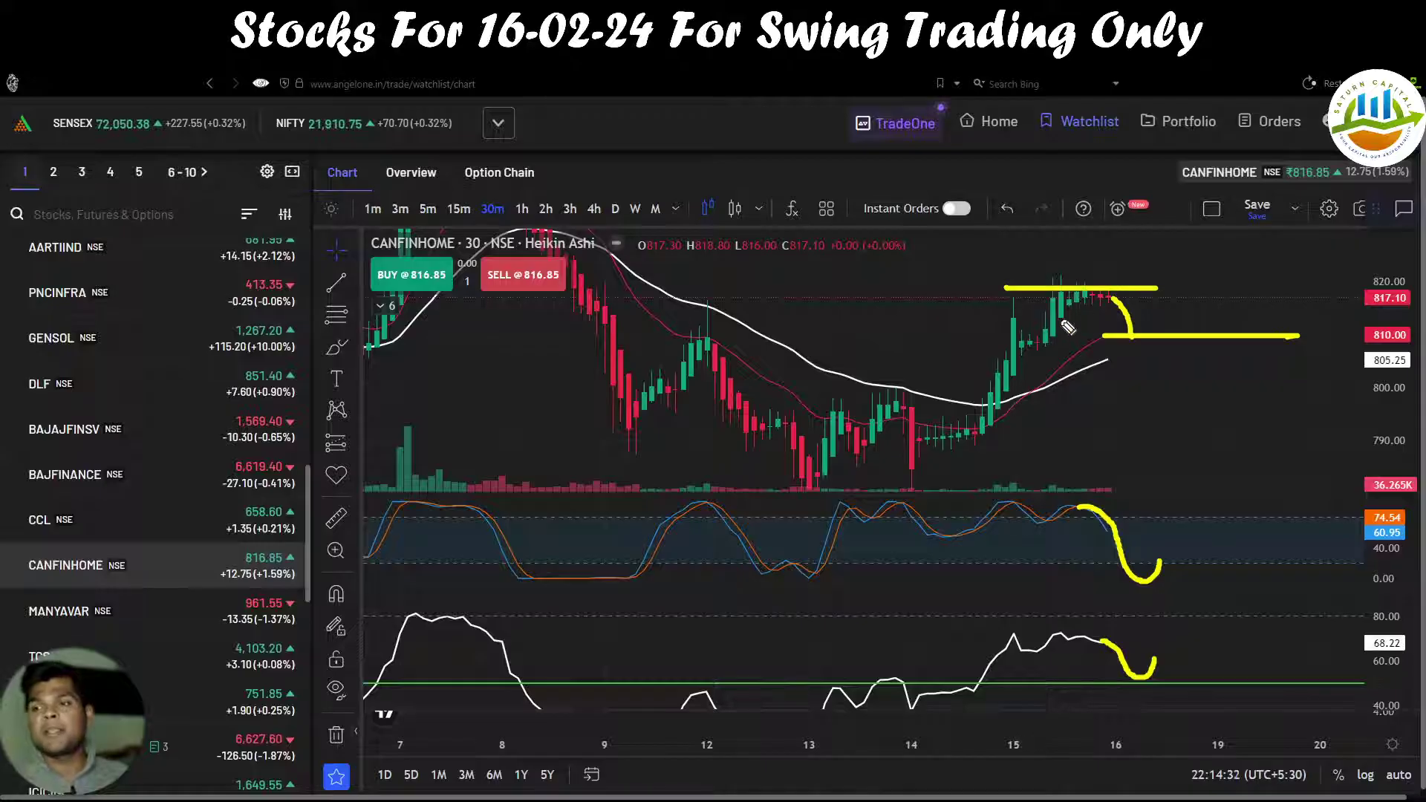
drag(1028, 312, 1231, 293)
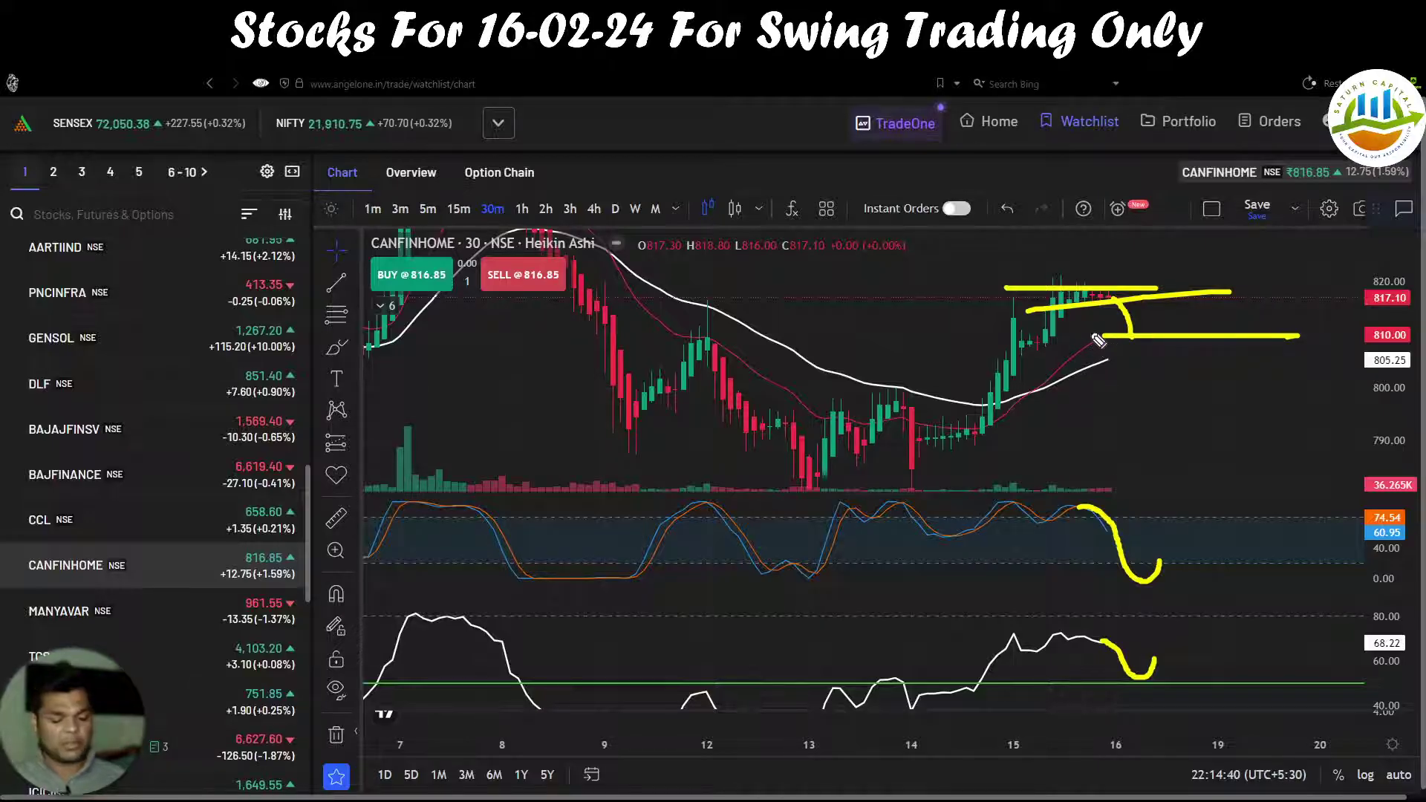
key(e)
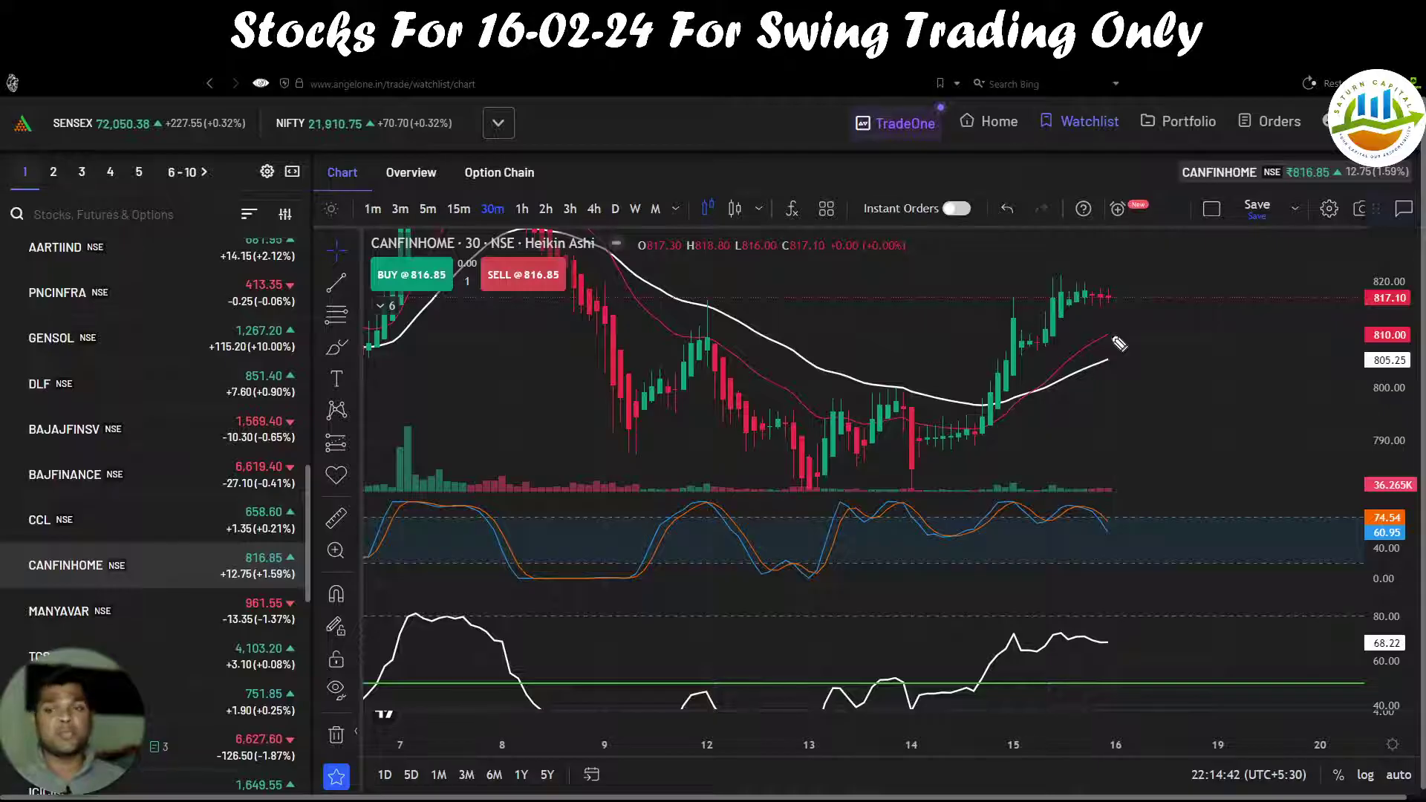
Step: Mark the end of the 30m chart's red moving average, clear the mark, and switch up to the 4h and daily timeframes
drag(1101, 332, 1133, 334)
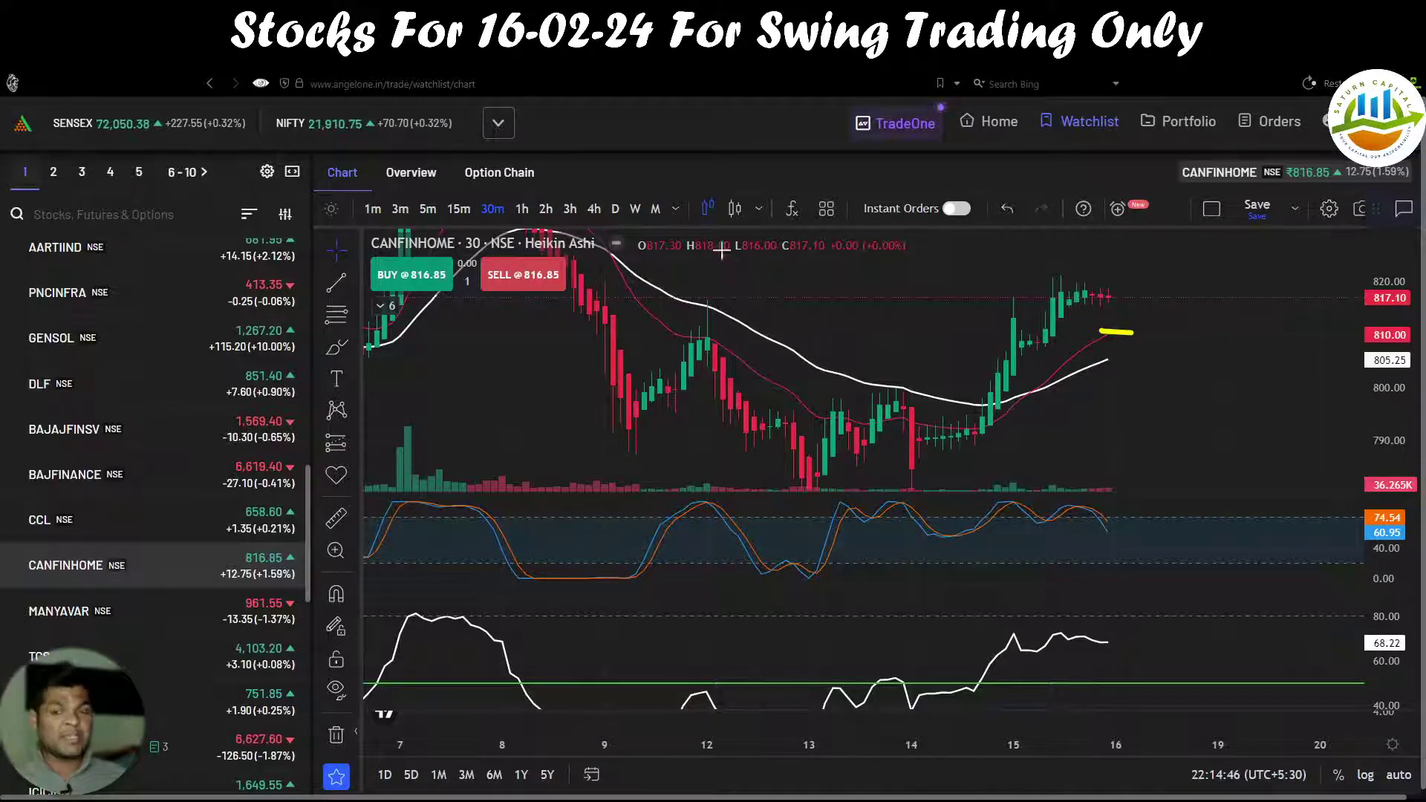
key(e)
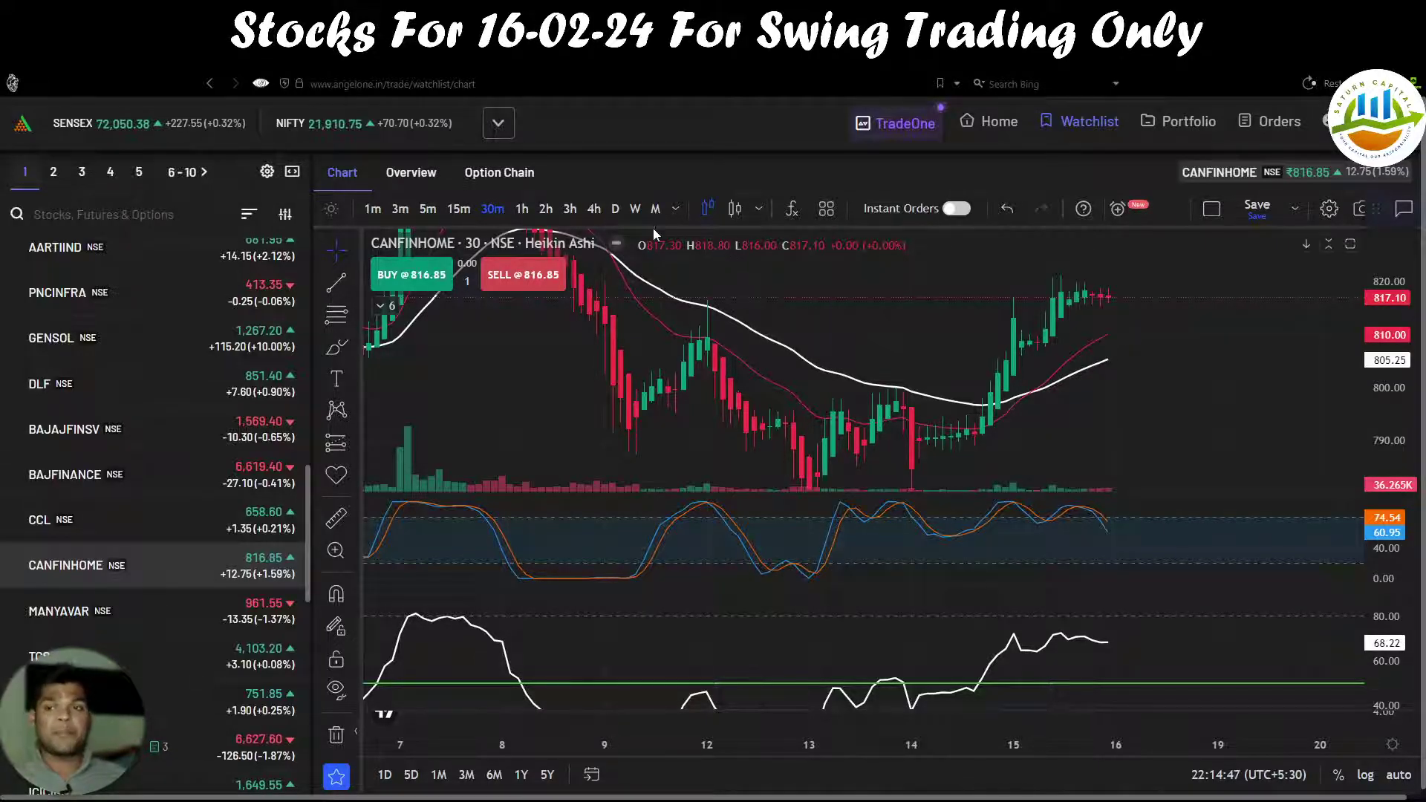
click(594, 210)
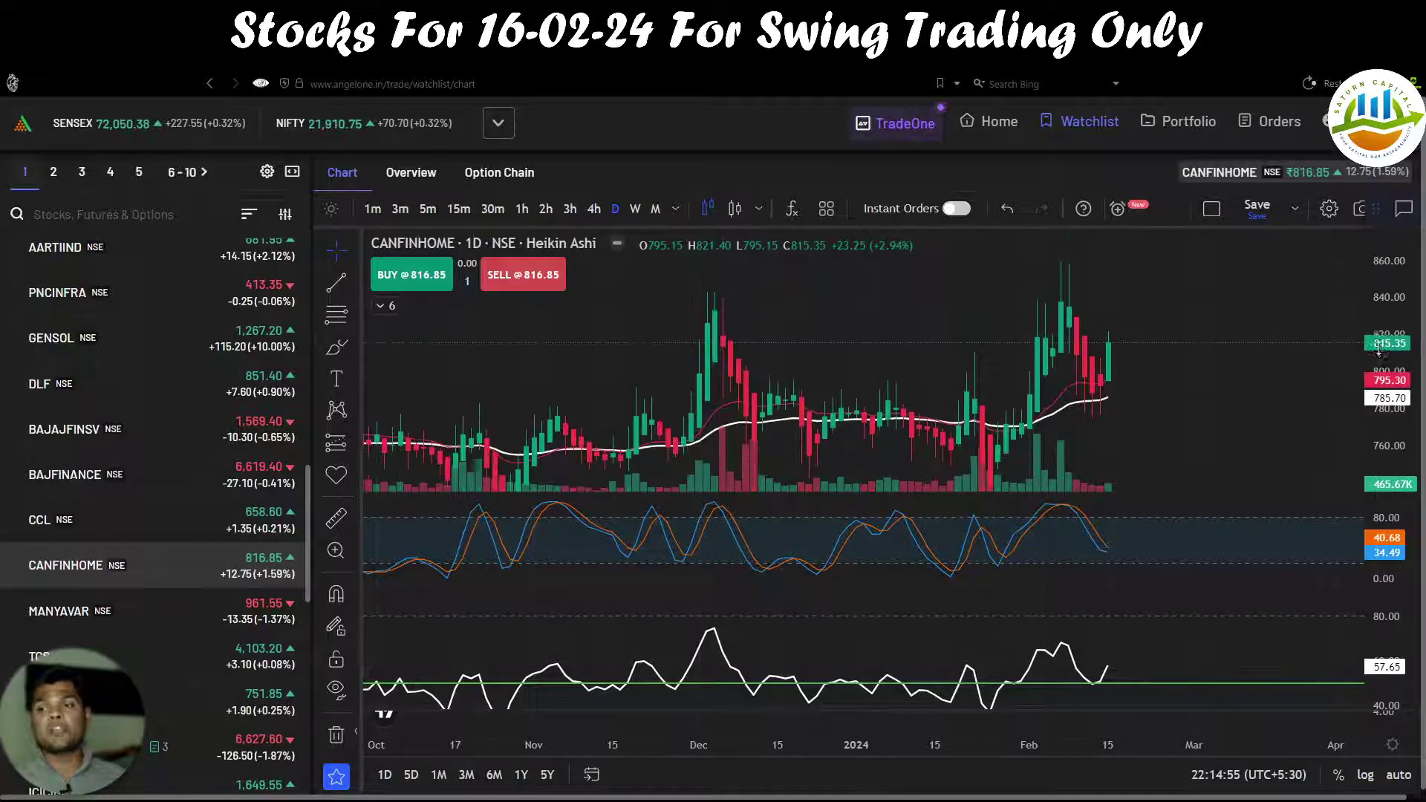
Step: On the daily CANFINHOME chart, draw a rising line beneath the end of the white moving average and circle the latest candle's low value
scroll(1188, 384, up, 3)
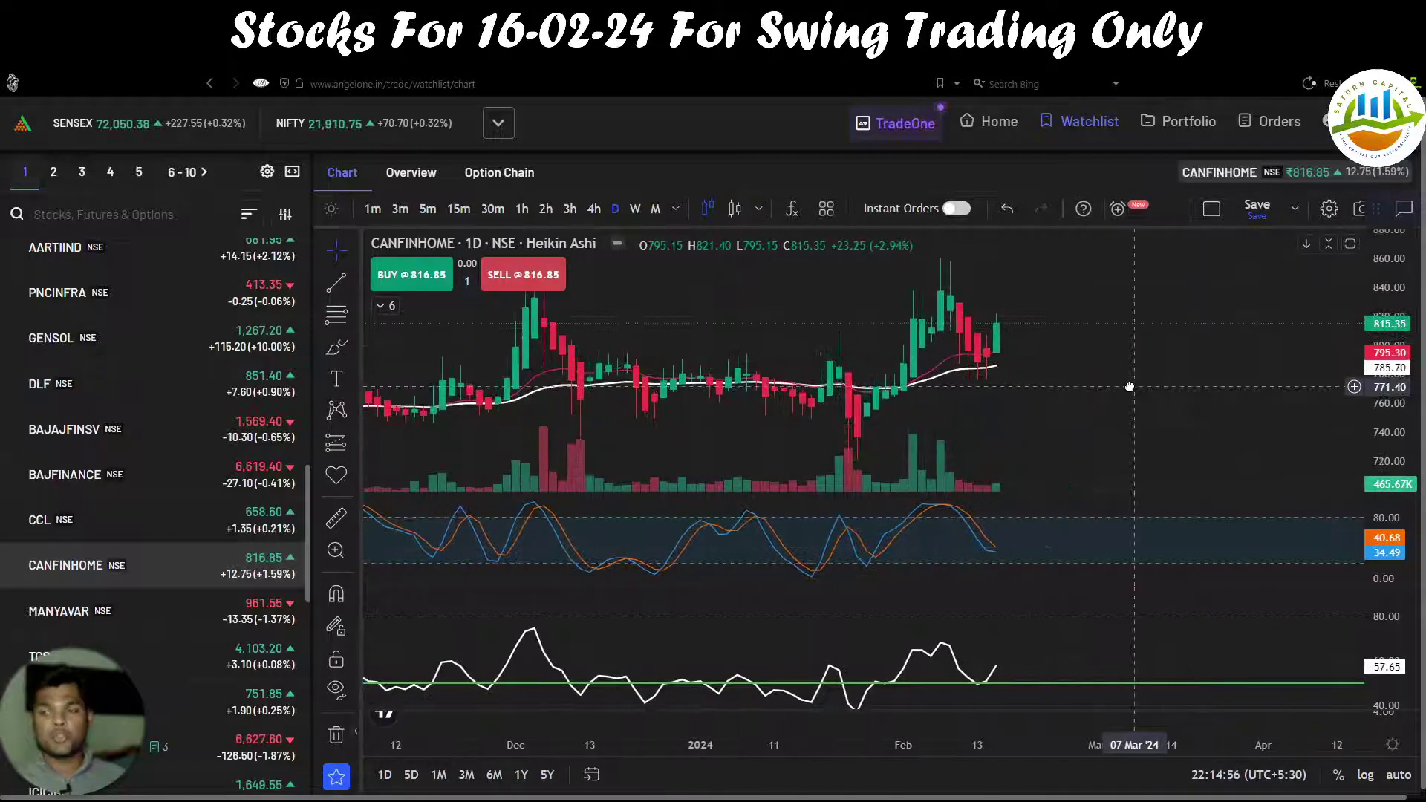
scroll(1133, 384, up, 2)
drag(972, 387, 1045, 367)
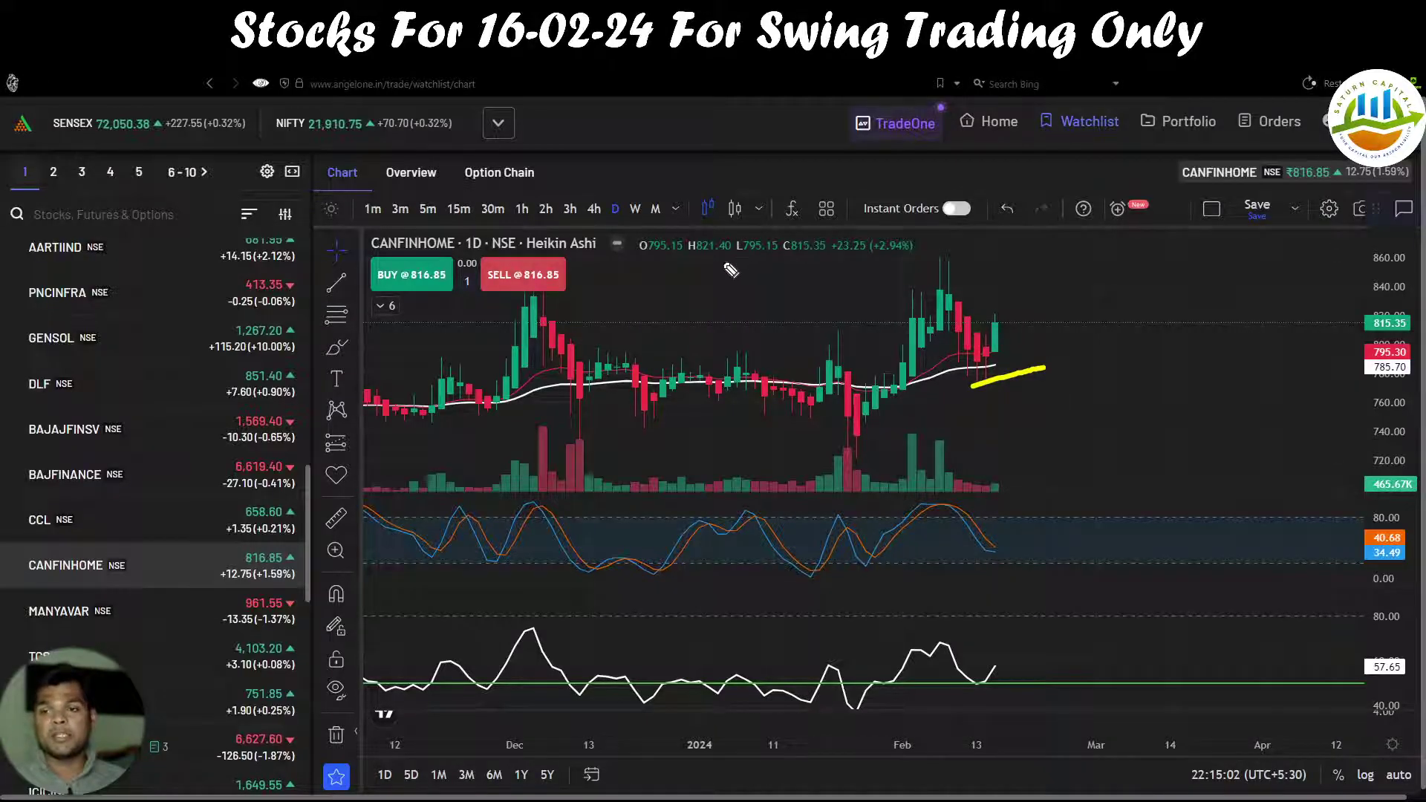
mouse_move(722, 261)
mouse_down()
mouse_move(778, 256)
mouse_move(750, 229)
mouse_move(729, 274)
mouse_up()
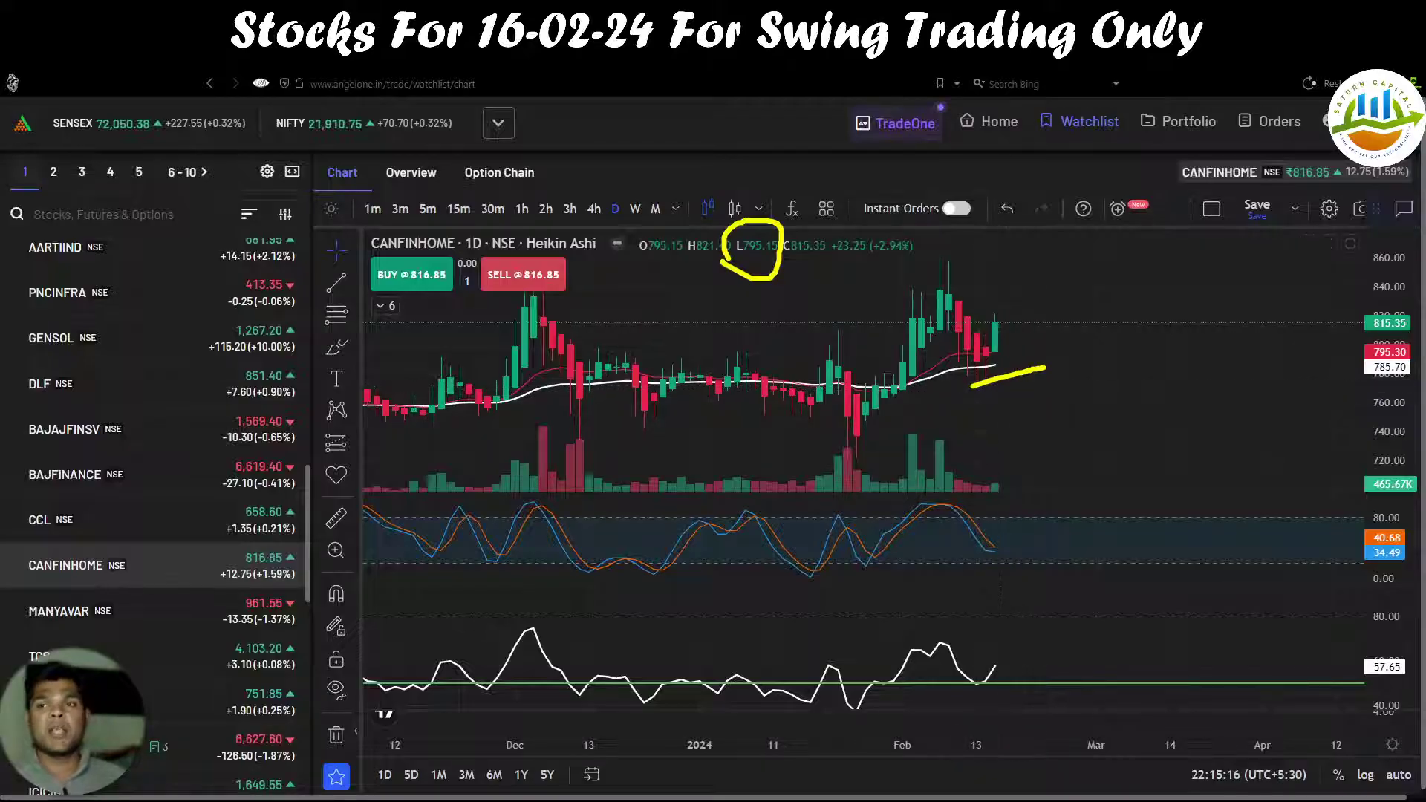
Step: Switch to the OUR PERFORMANCE trading journal in Google Sheets and enter symbol CANFINHOME with view DYA in the 16.02.24 row
click(891, 65)
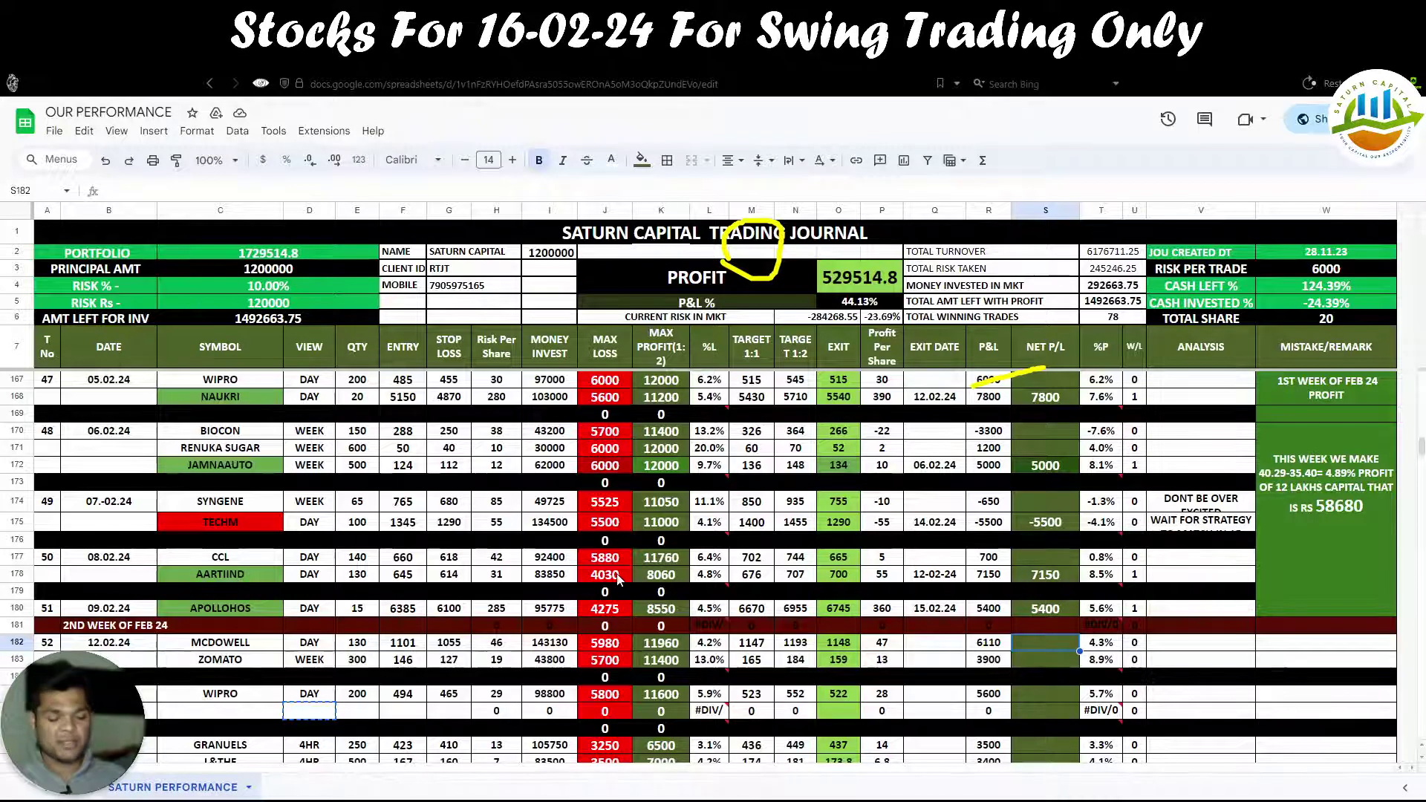
scroll(619, 578, down, 5)
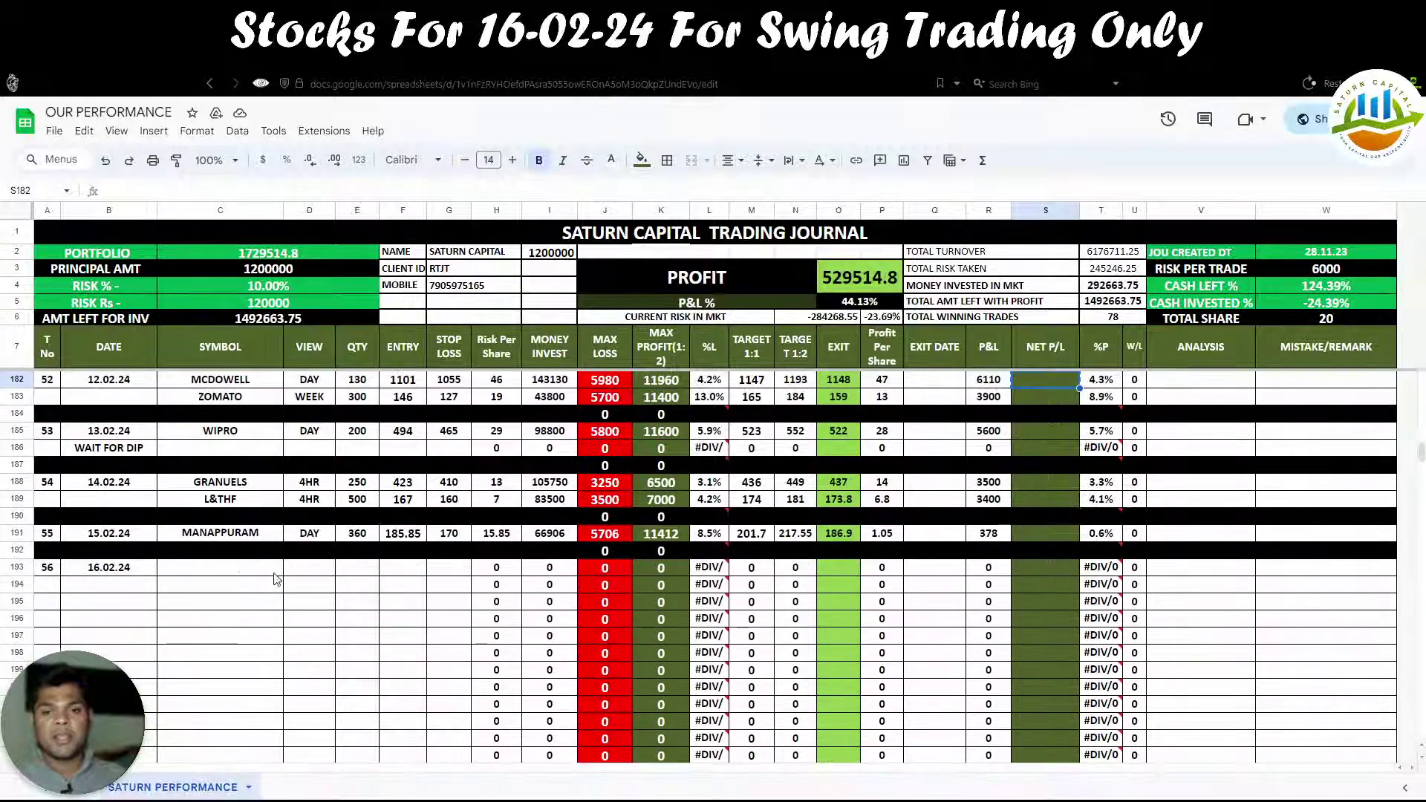
click(229, 572)
text(CAN)
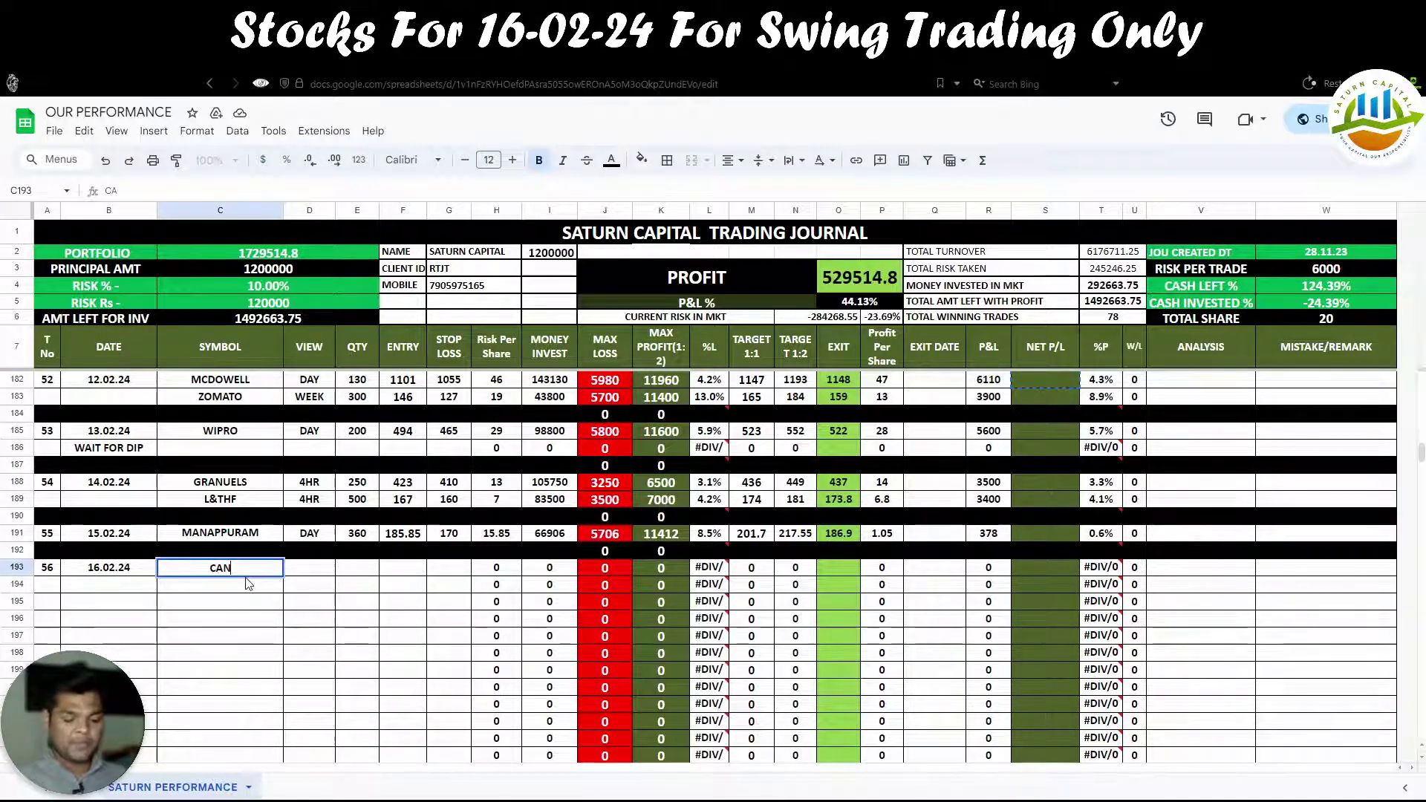
text(FINHOME)
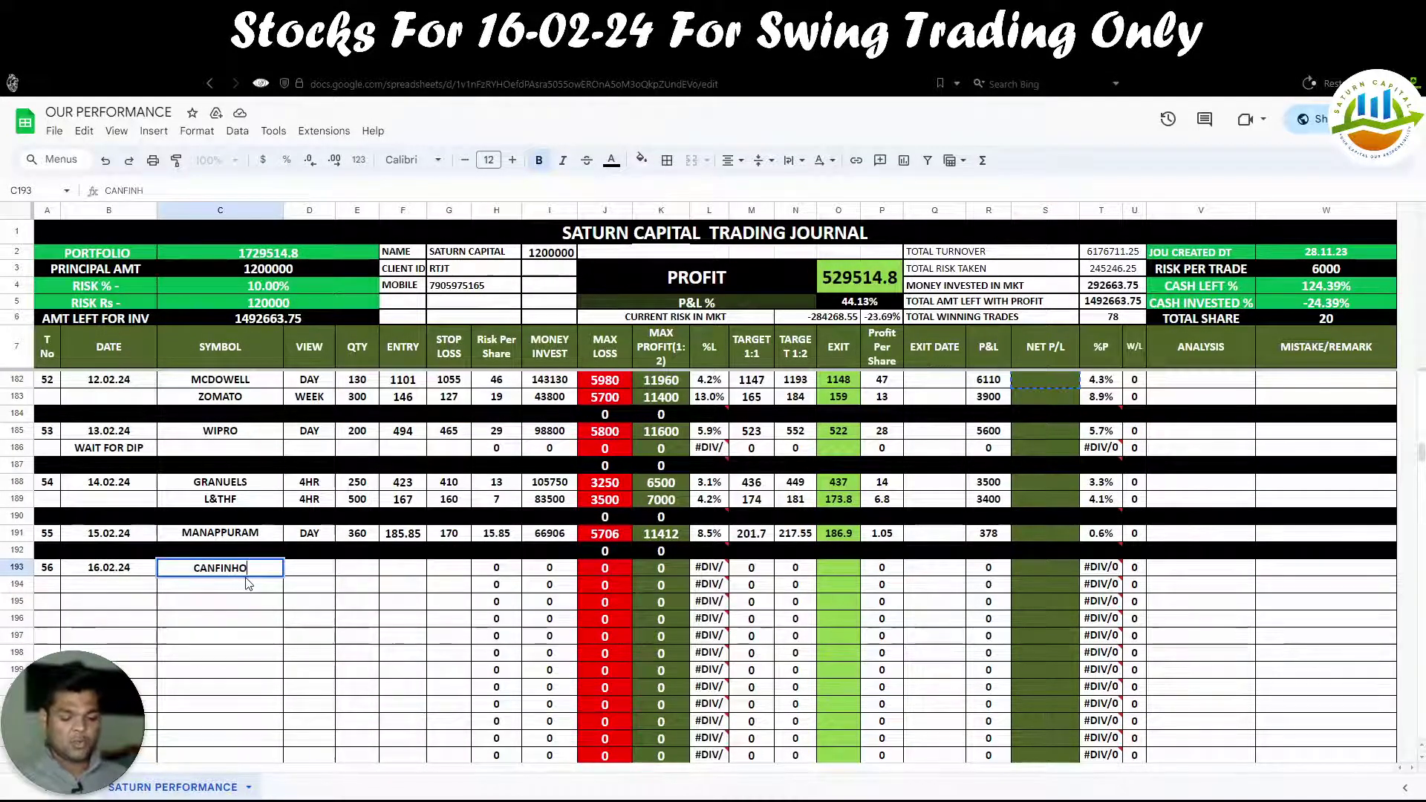
click(308, 577)
text(DYA)
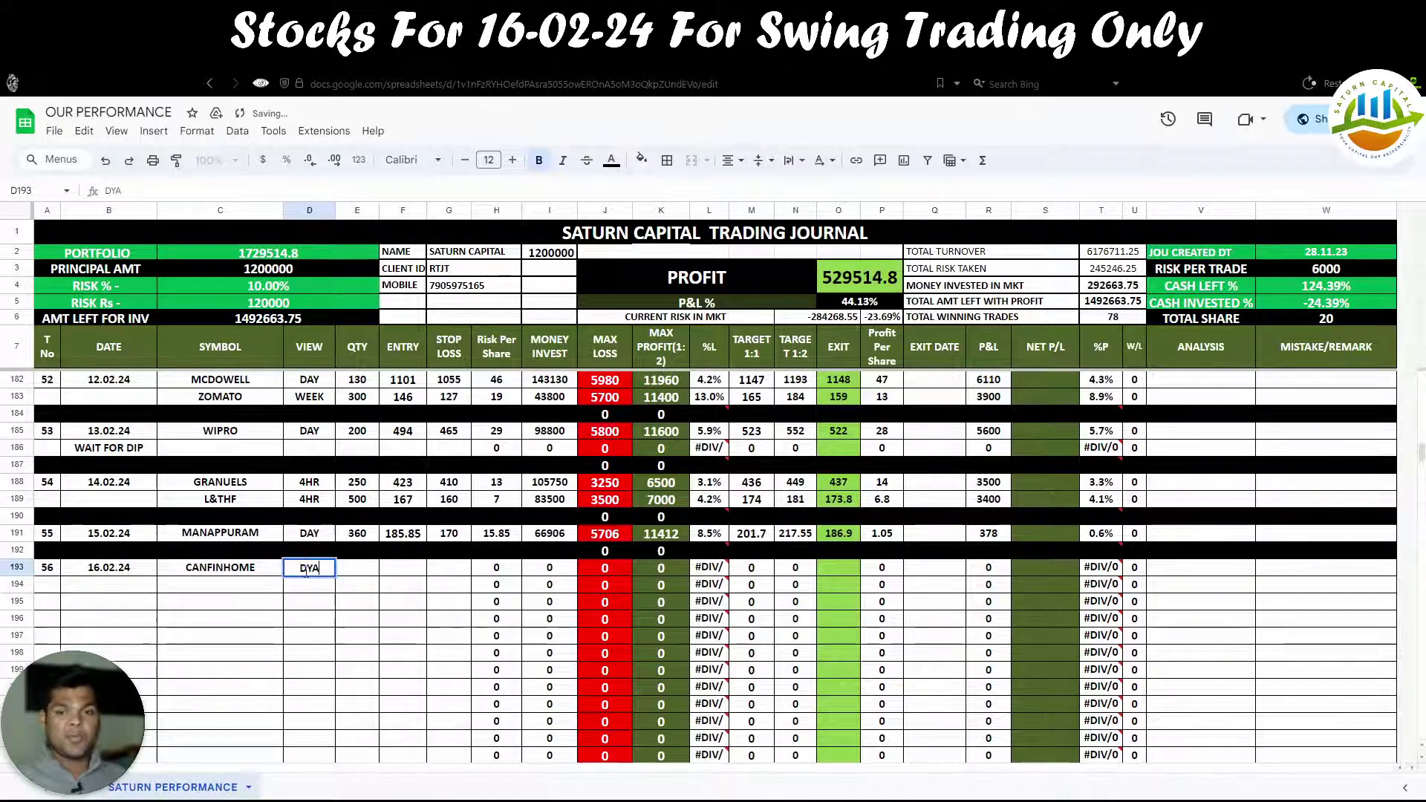
Step: Enter a stop loss of 774 and an entry price of 812 for CANFINHOME, and select its risk-per-share cell
click(443, 576)
text(7)
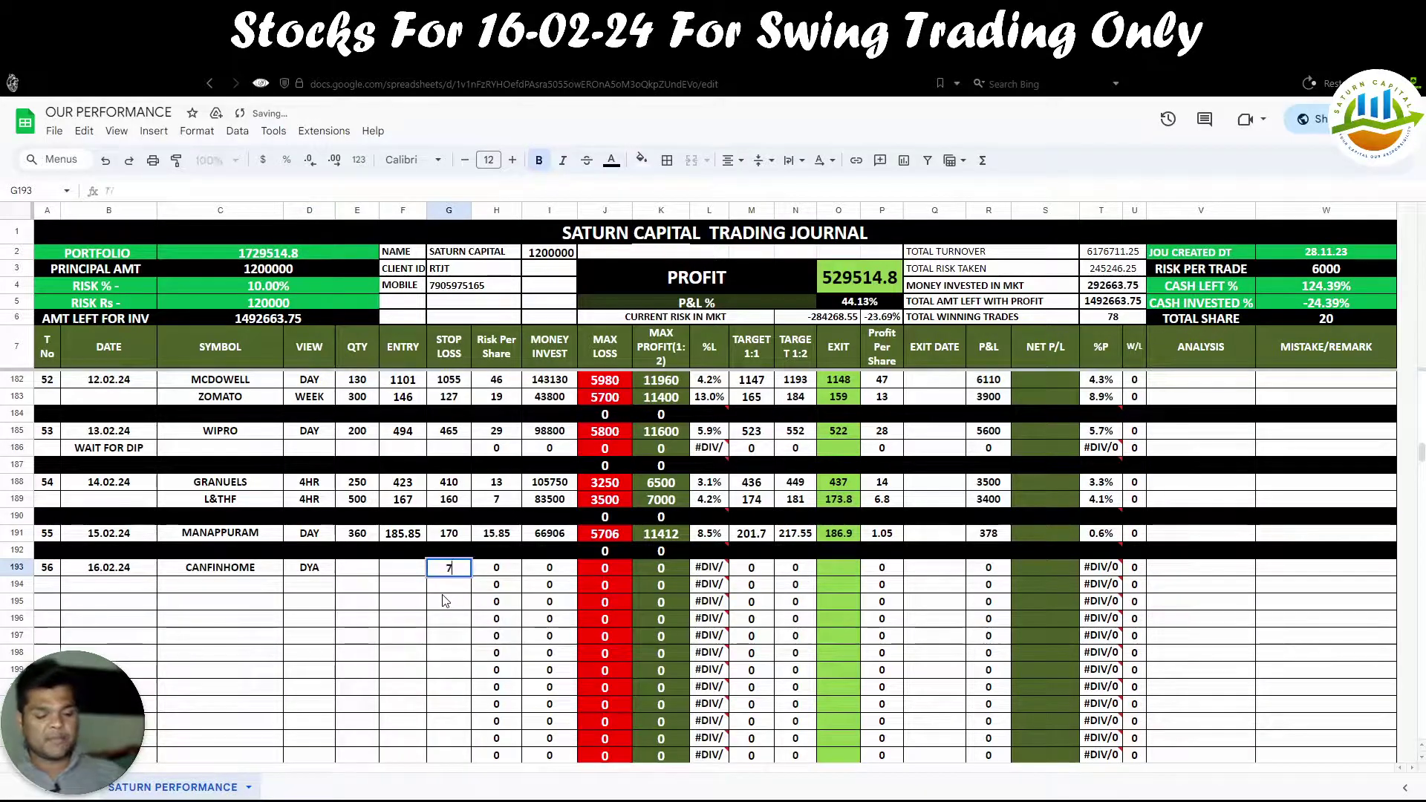
text(74)
click(393, 568)
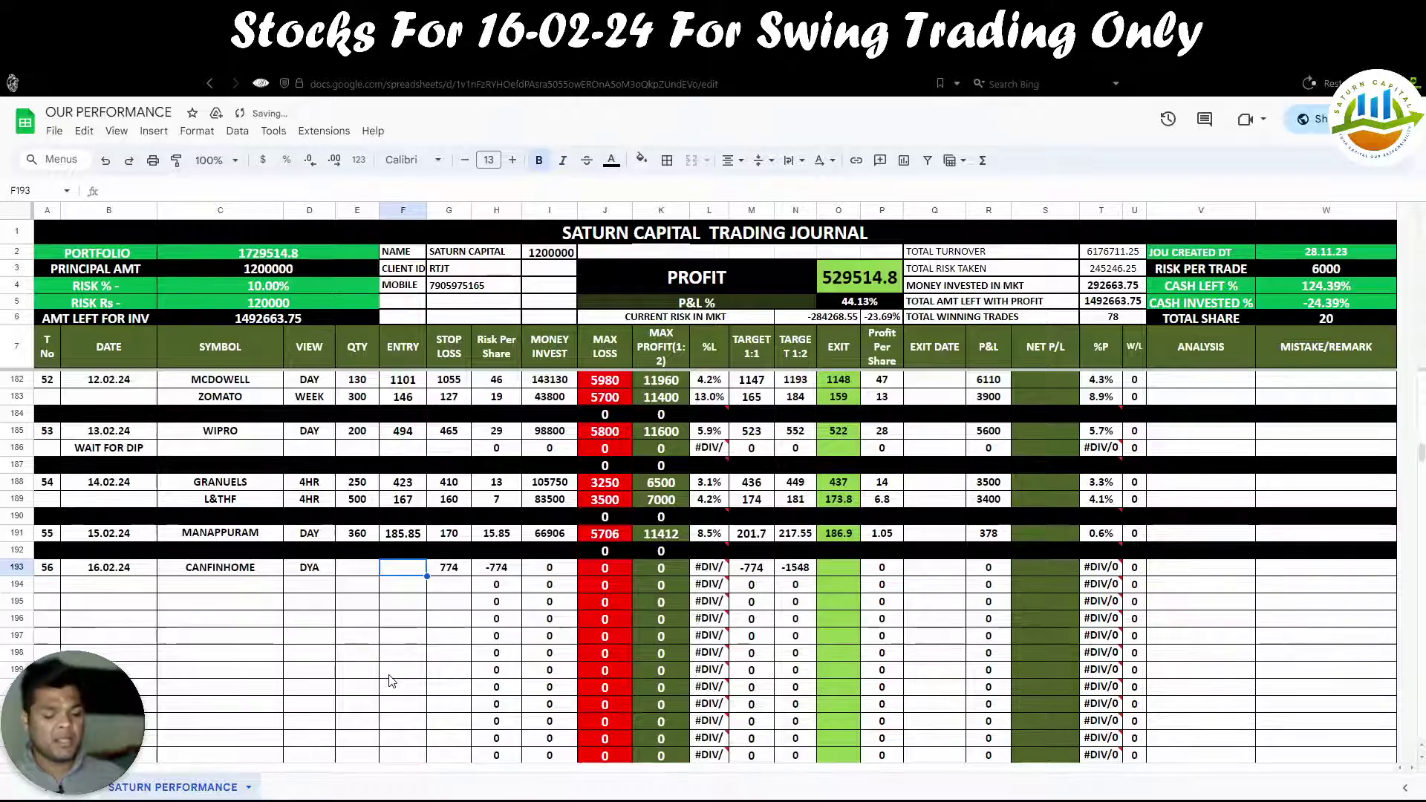
text(8)
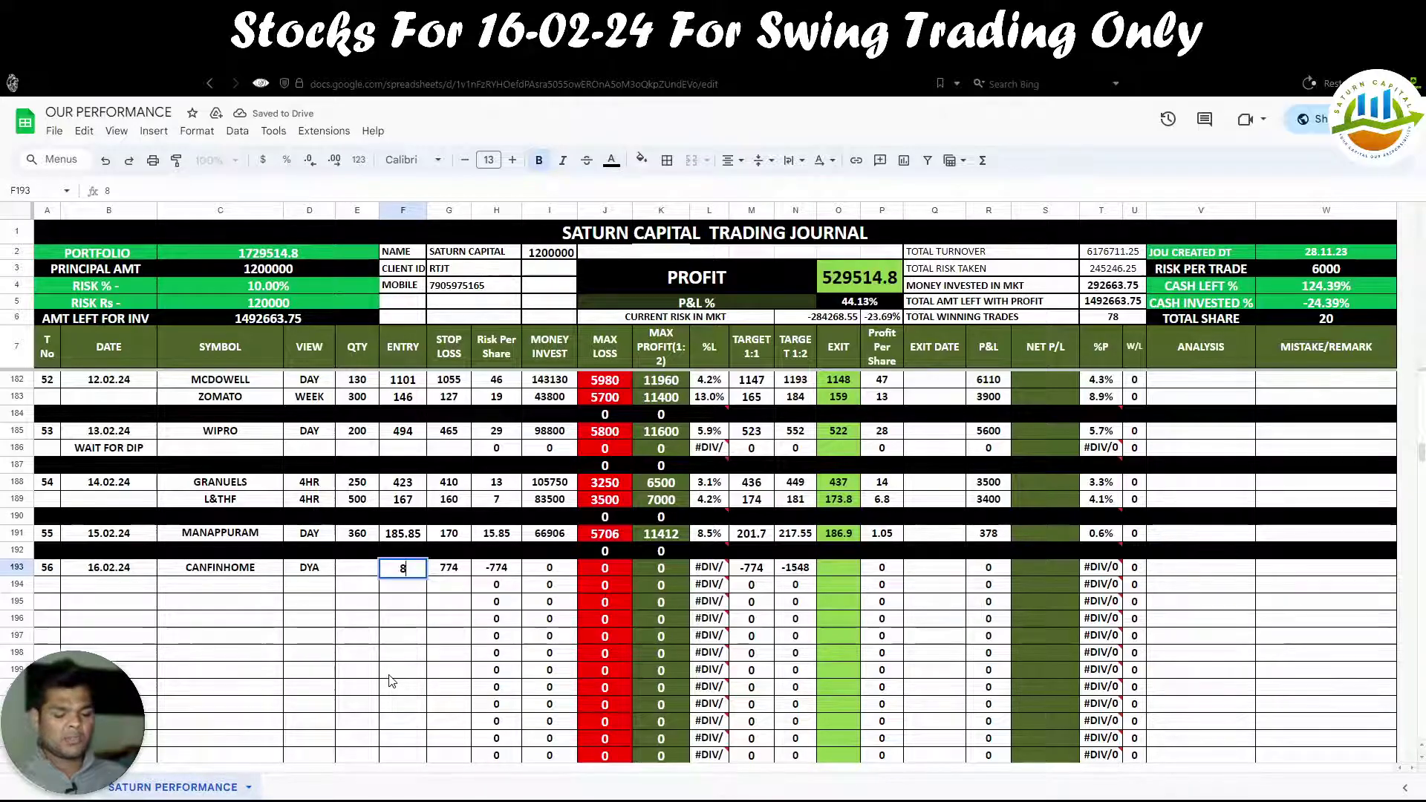
text(12)
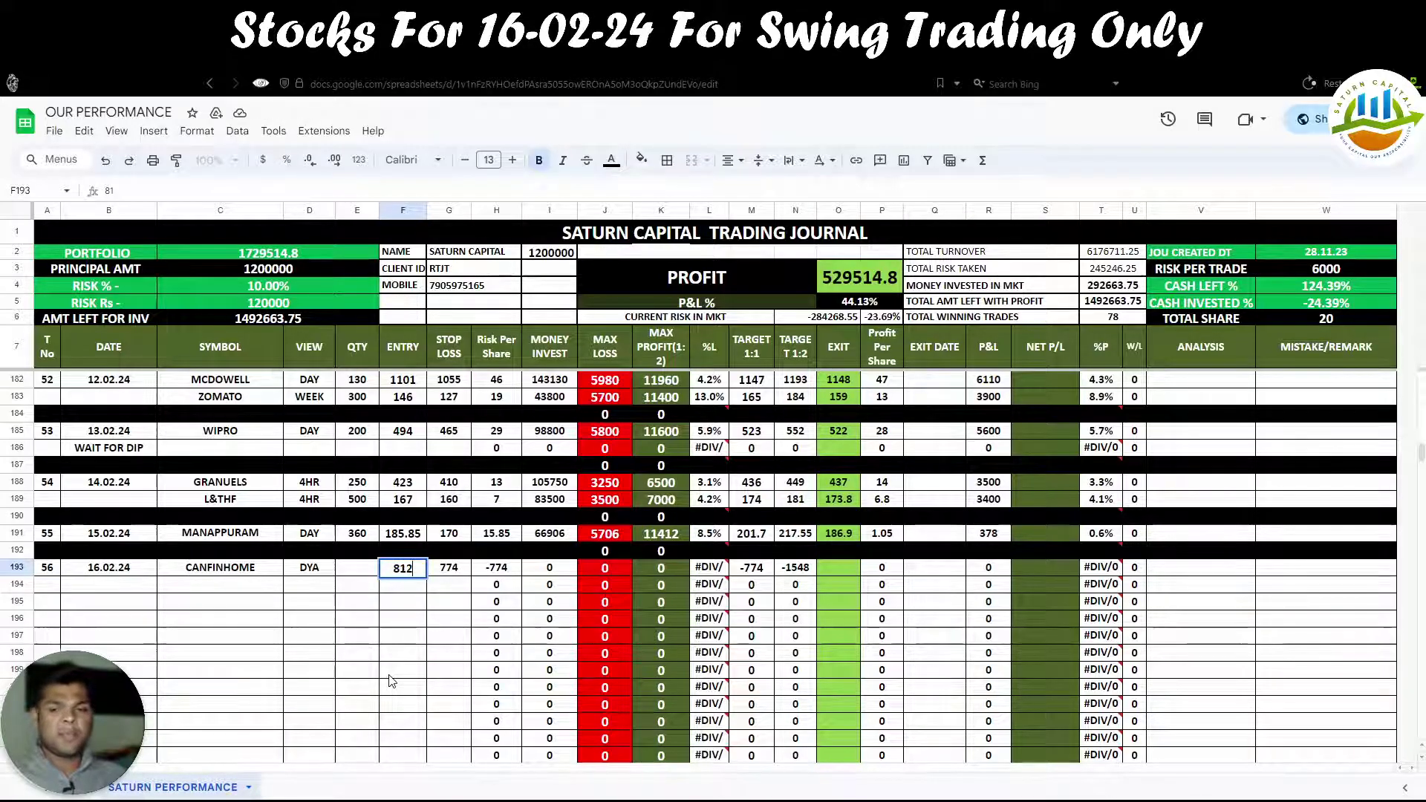
key(Return)
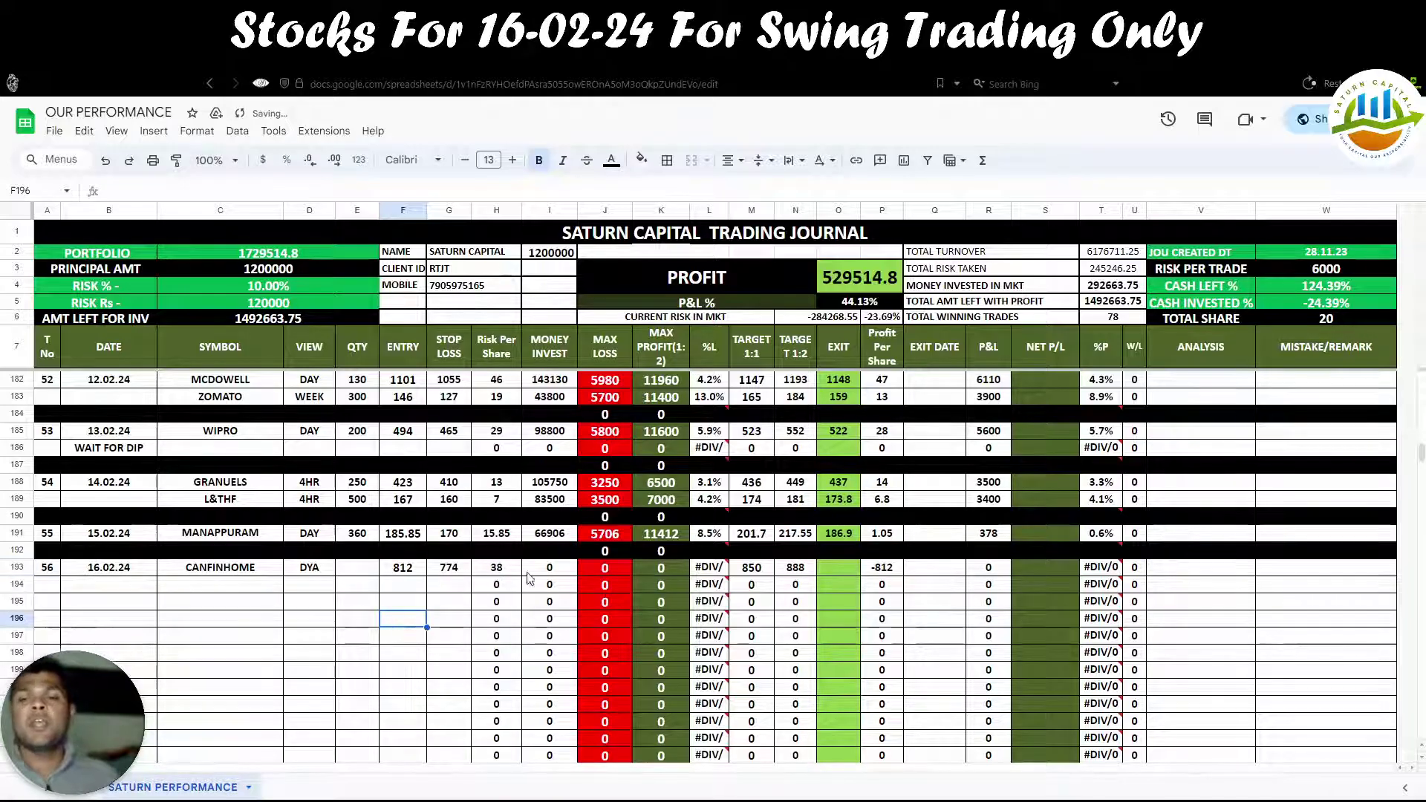
key(Up)
key(Right)
key(Right)
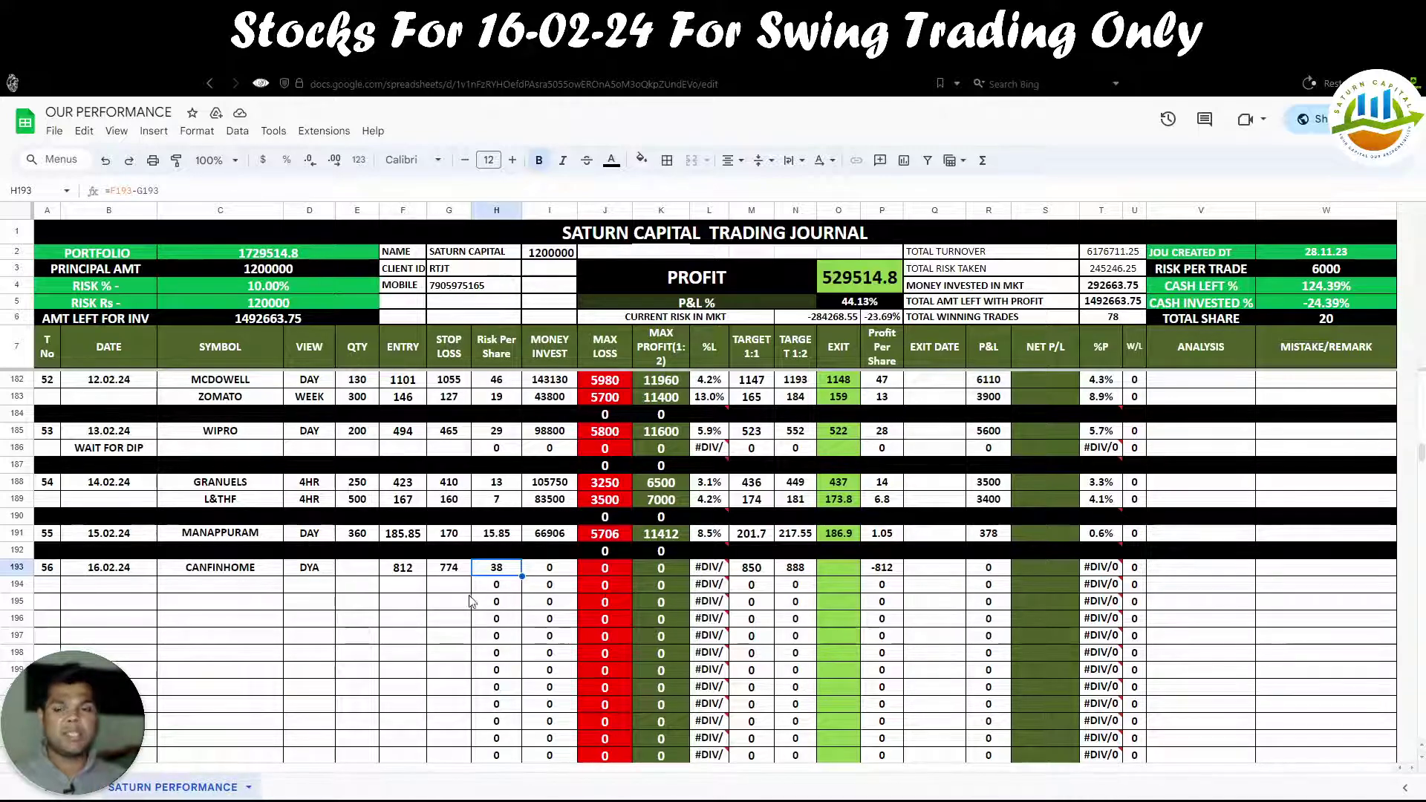
Step: Enter a trial quantity of 30 for the CANFINHOME trade
click(365, 575)
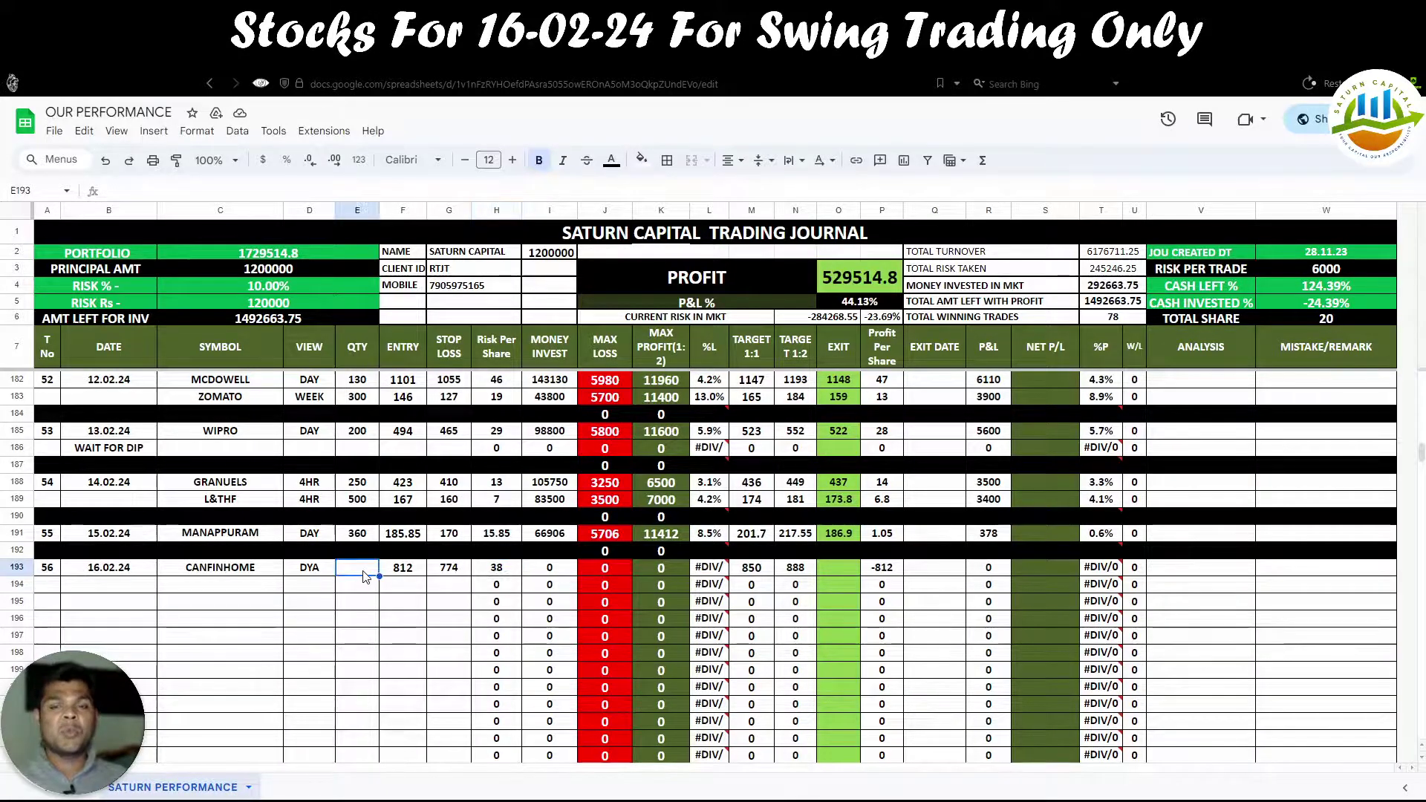
text(30)
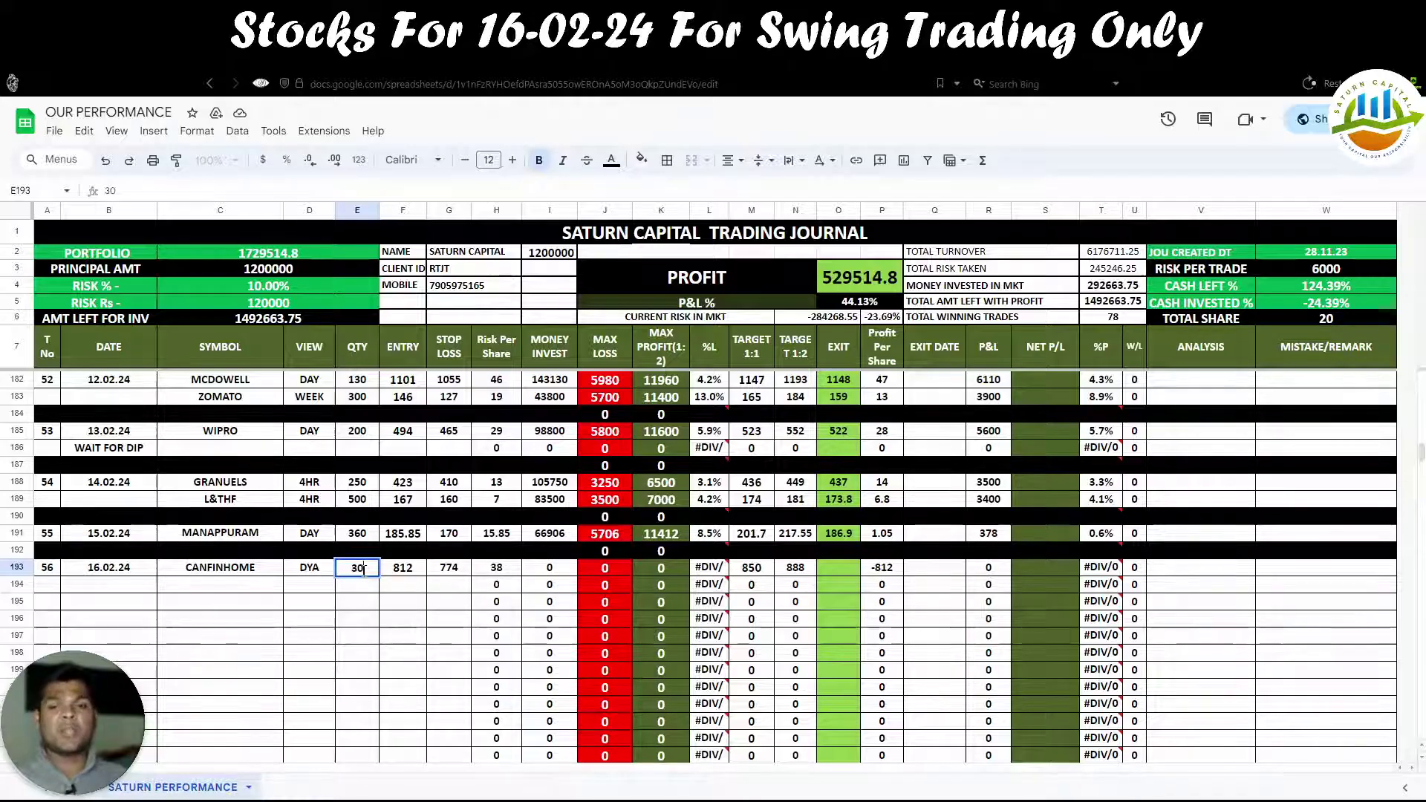
click(346, 620)
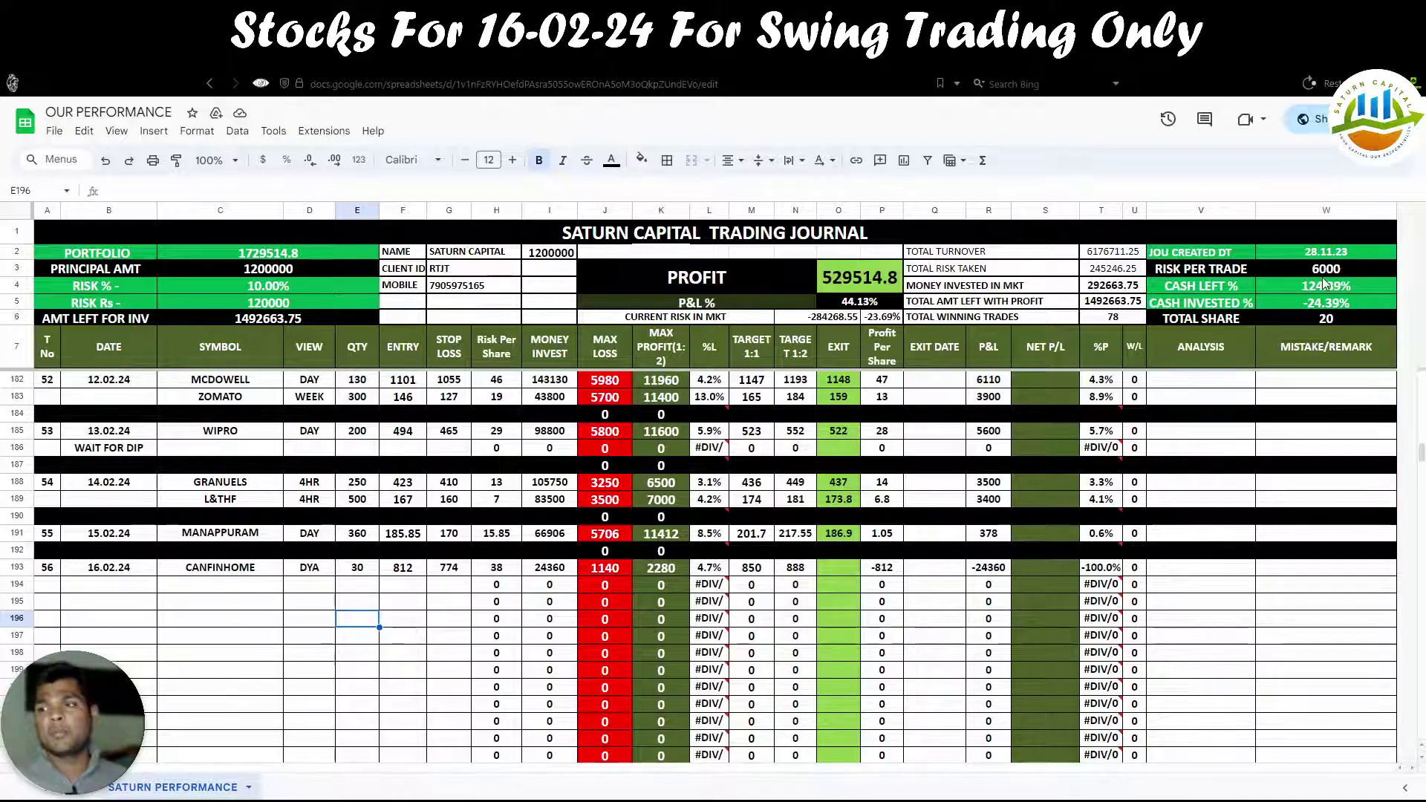
Step: Set the CANFINHOME trade's quantity to 150
click(358, 570)
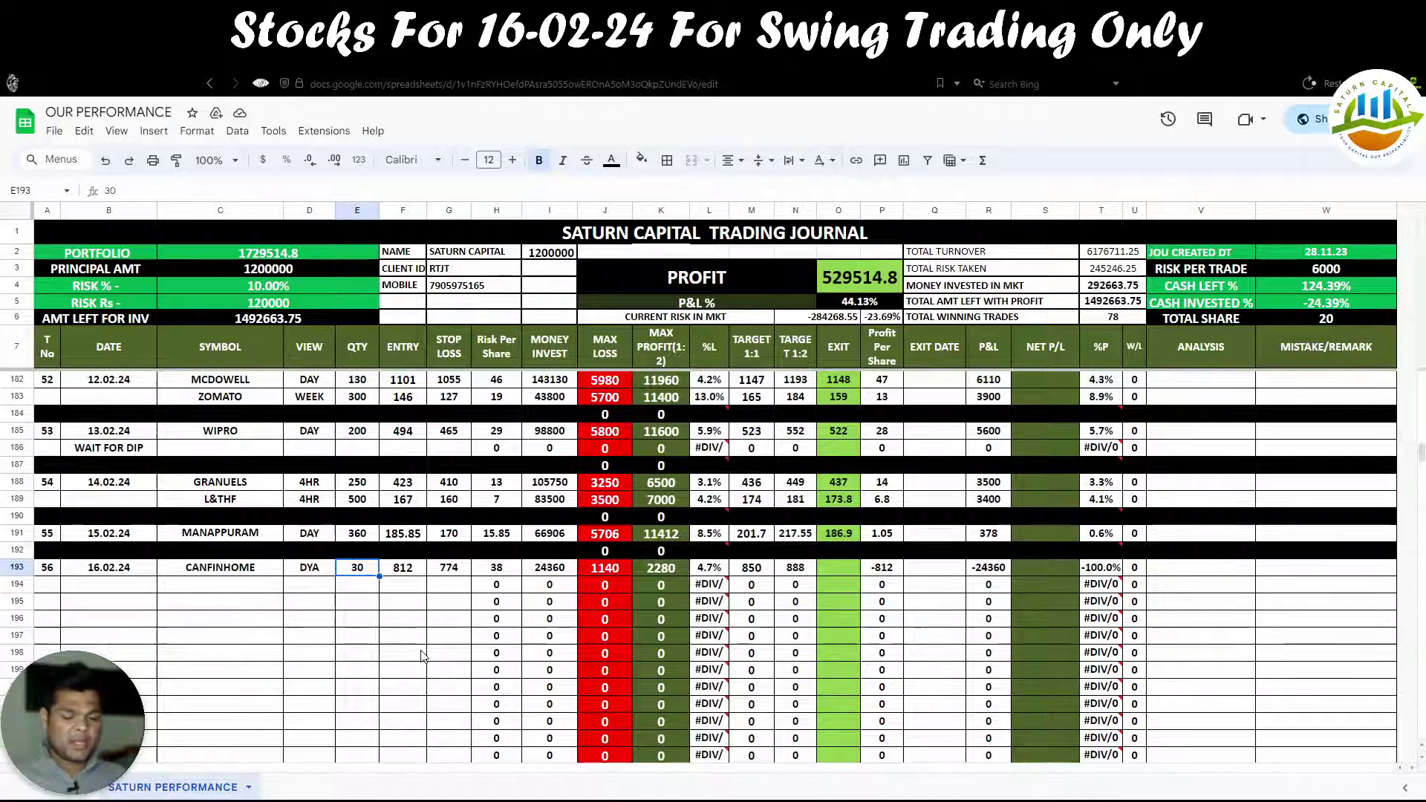
text(150)
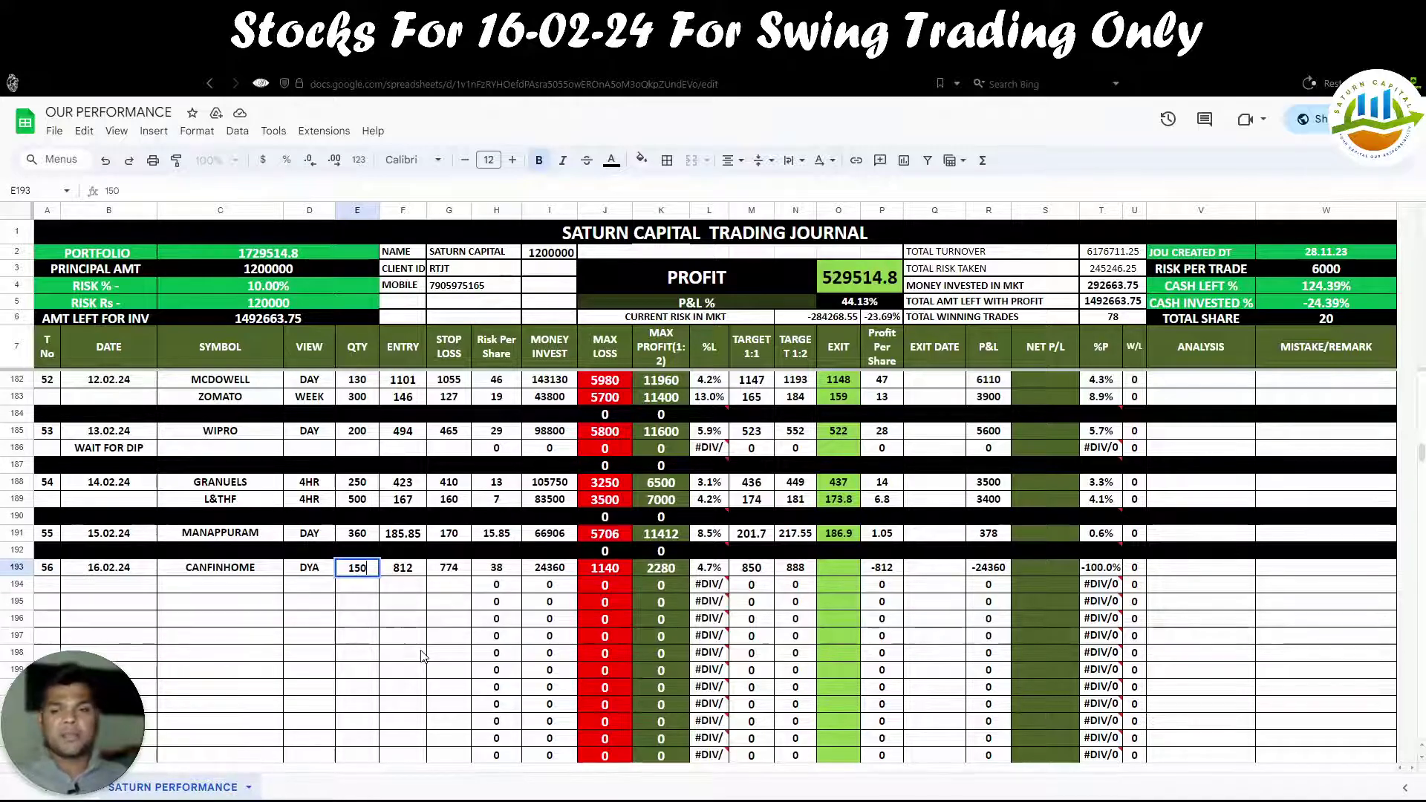
click(421, 655)
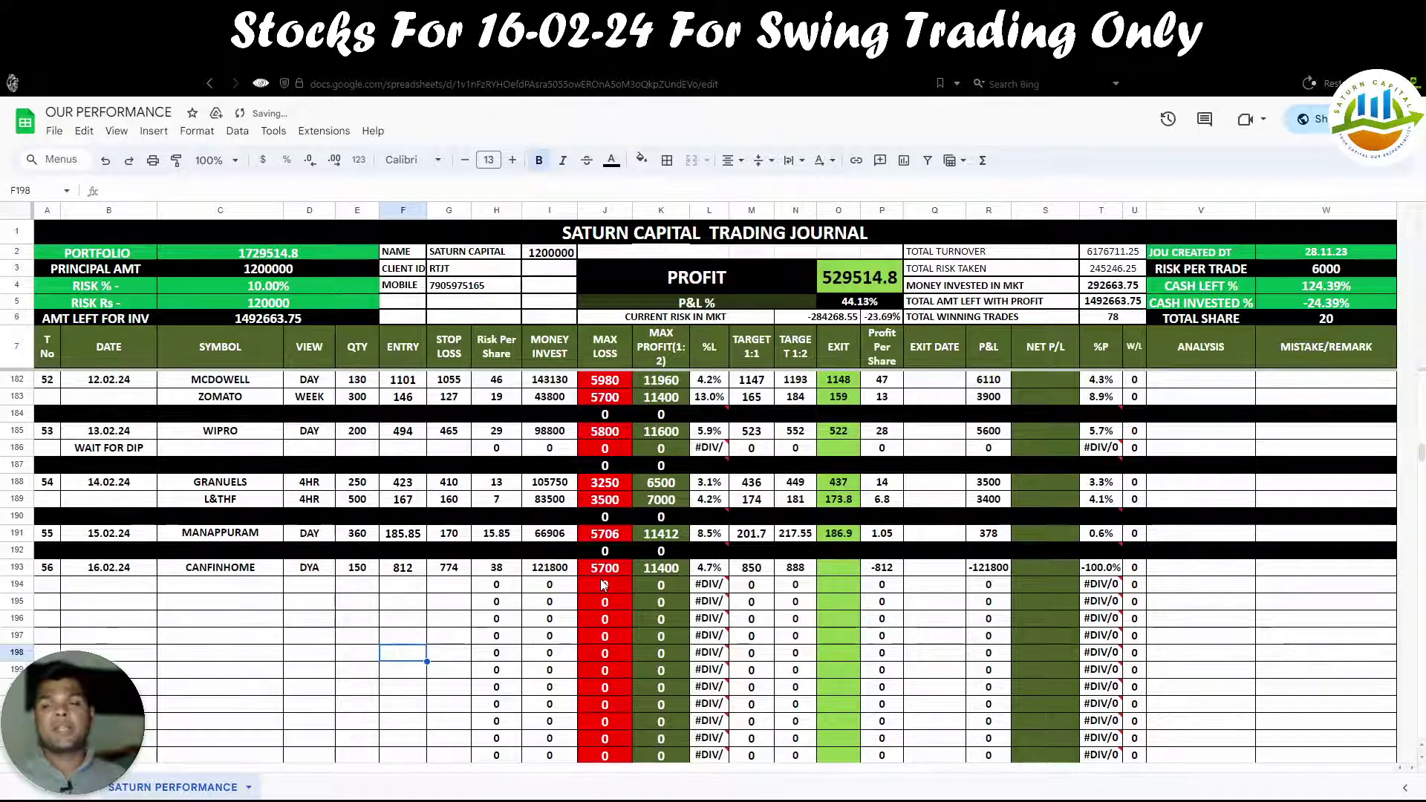
Step: Try a quantity of 75 for CANFINHOME to compare the maximum loss, and restore the quantity to 150
click(356, 569)
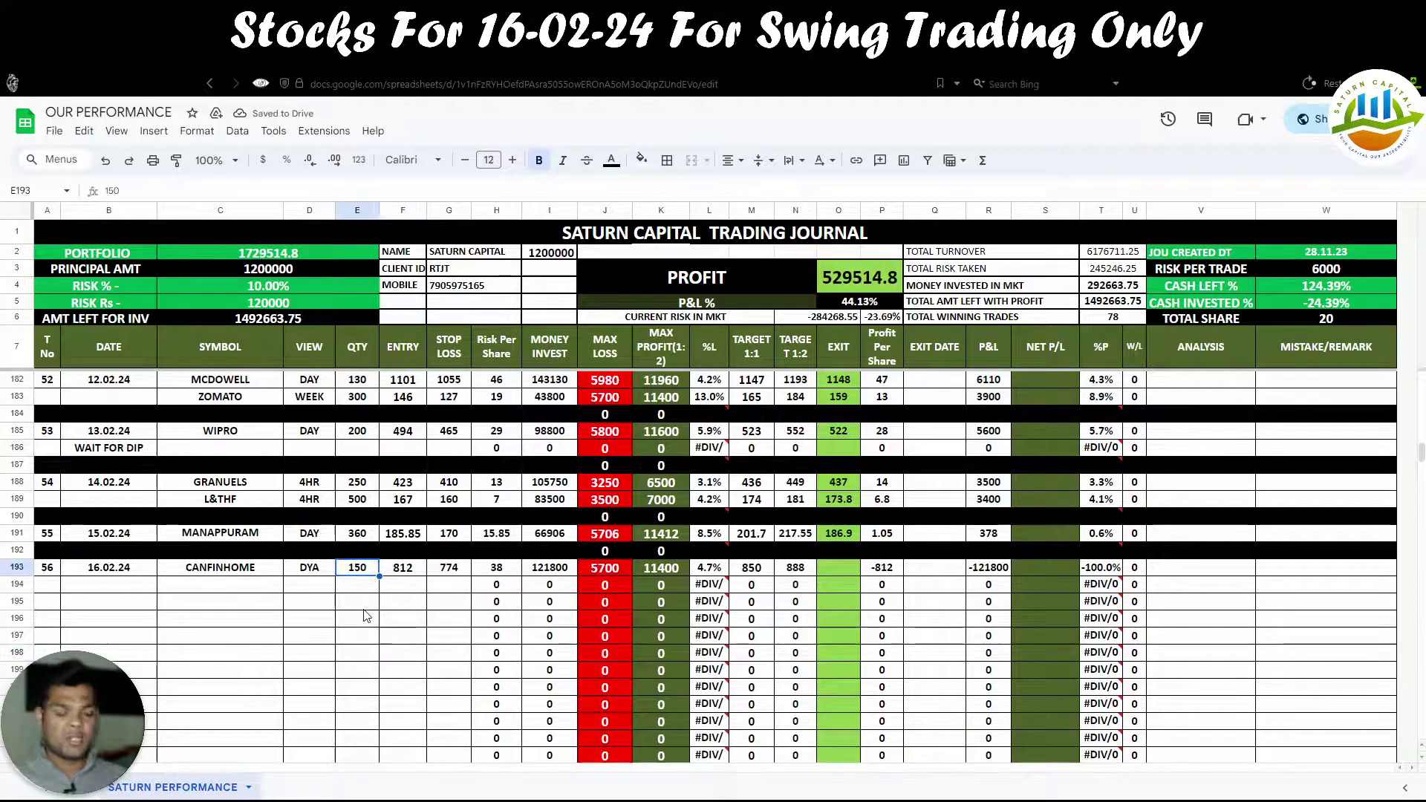
text(75)
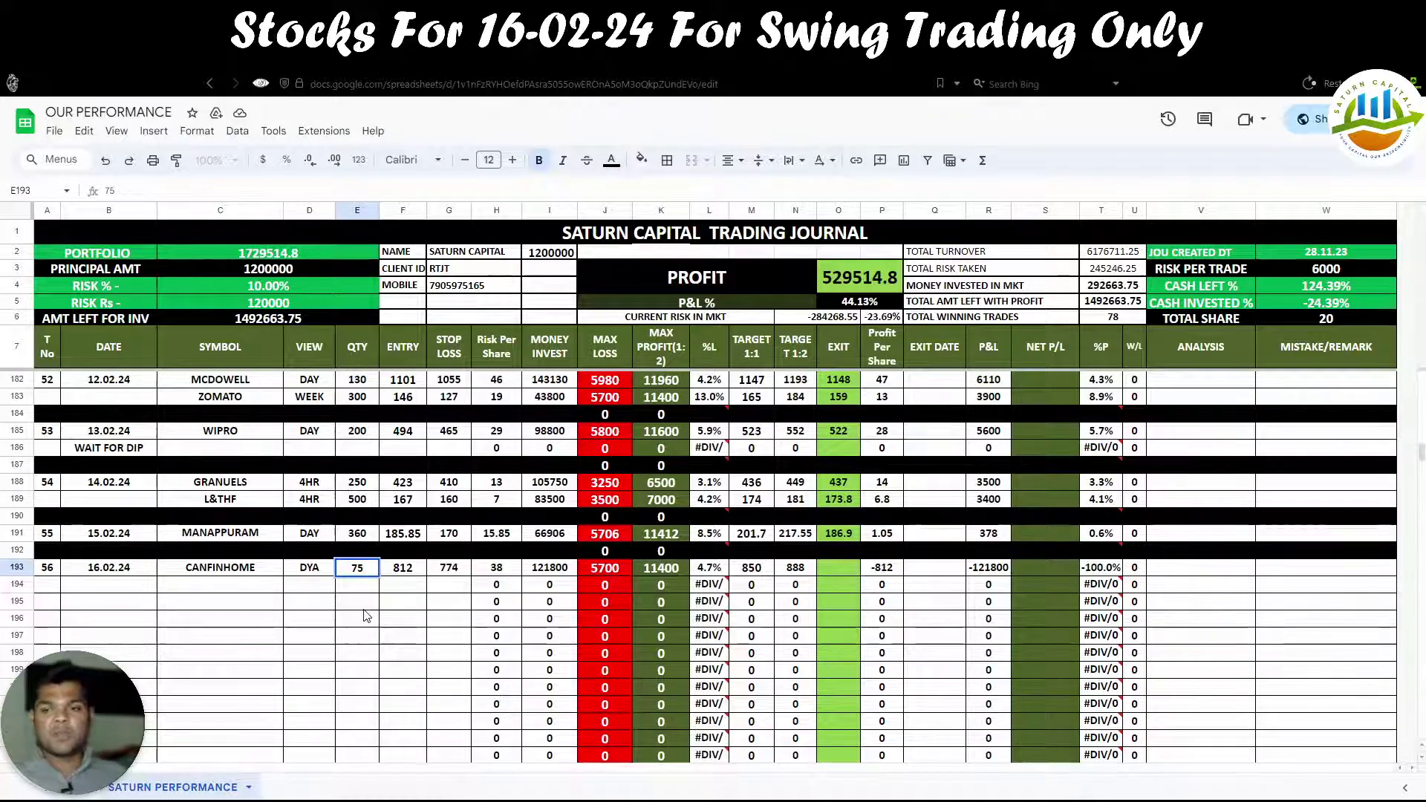
click(360, 602)
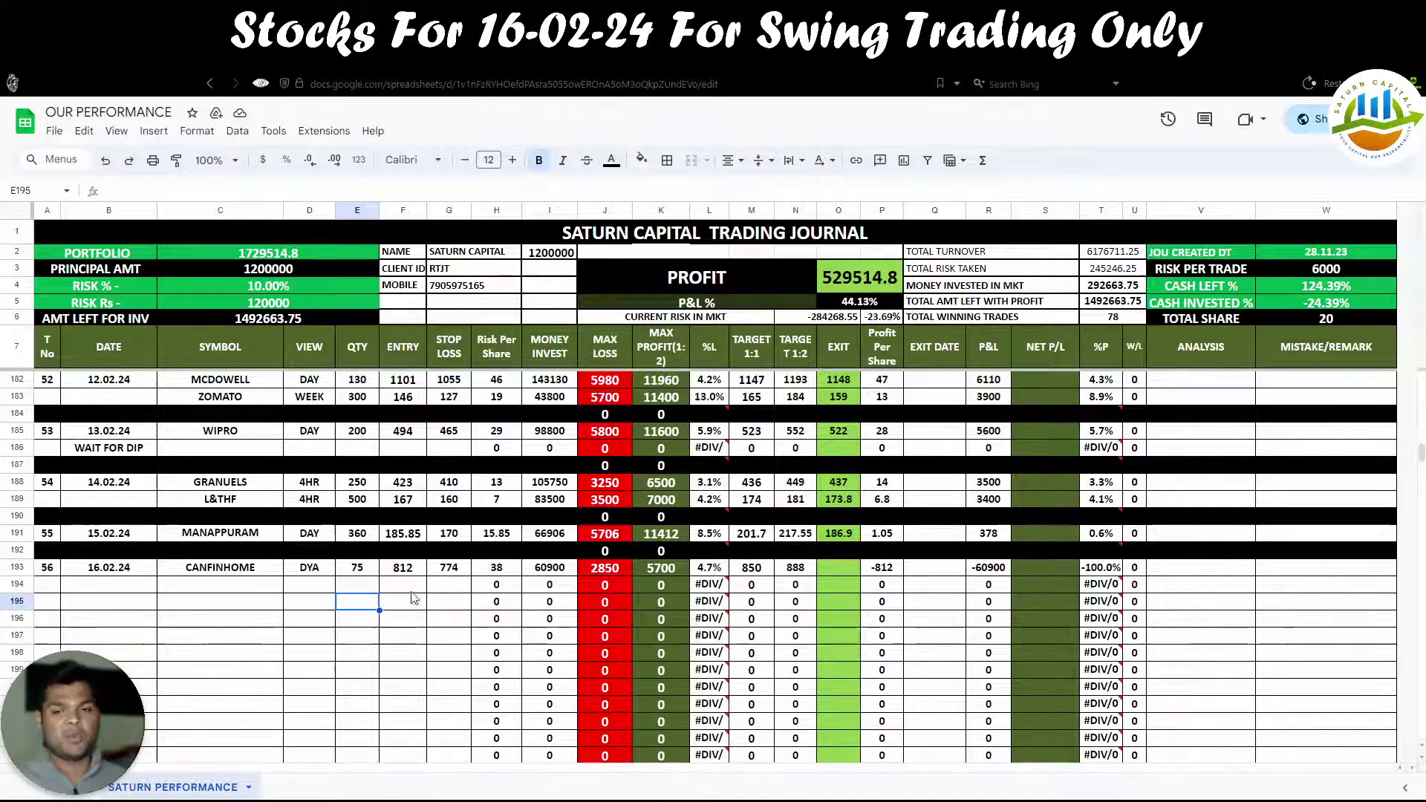
click(357, 568)
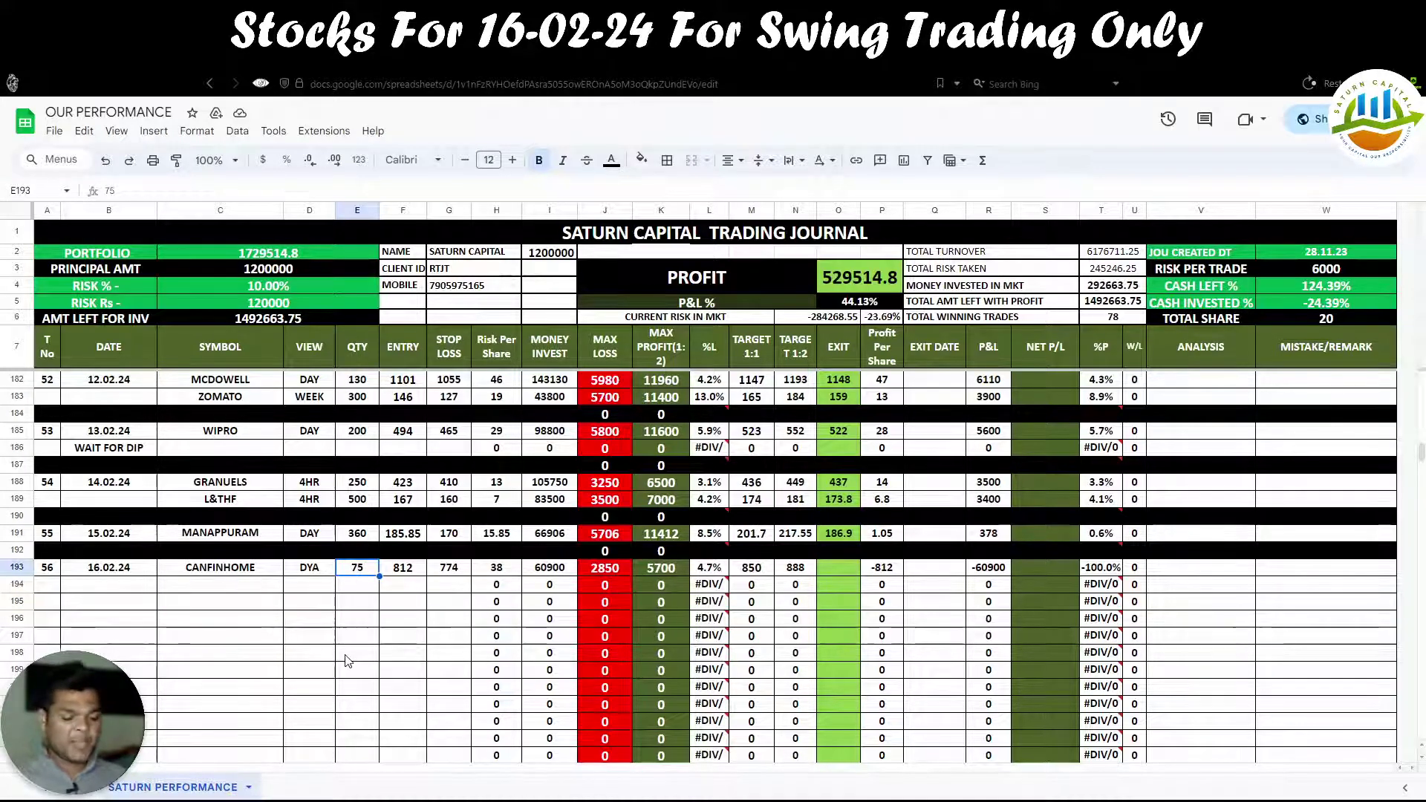
text(150)
click(348, 659)
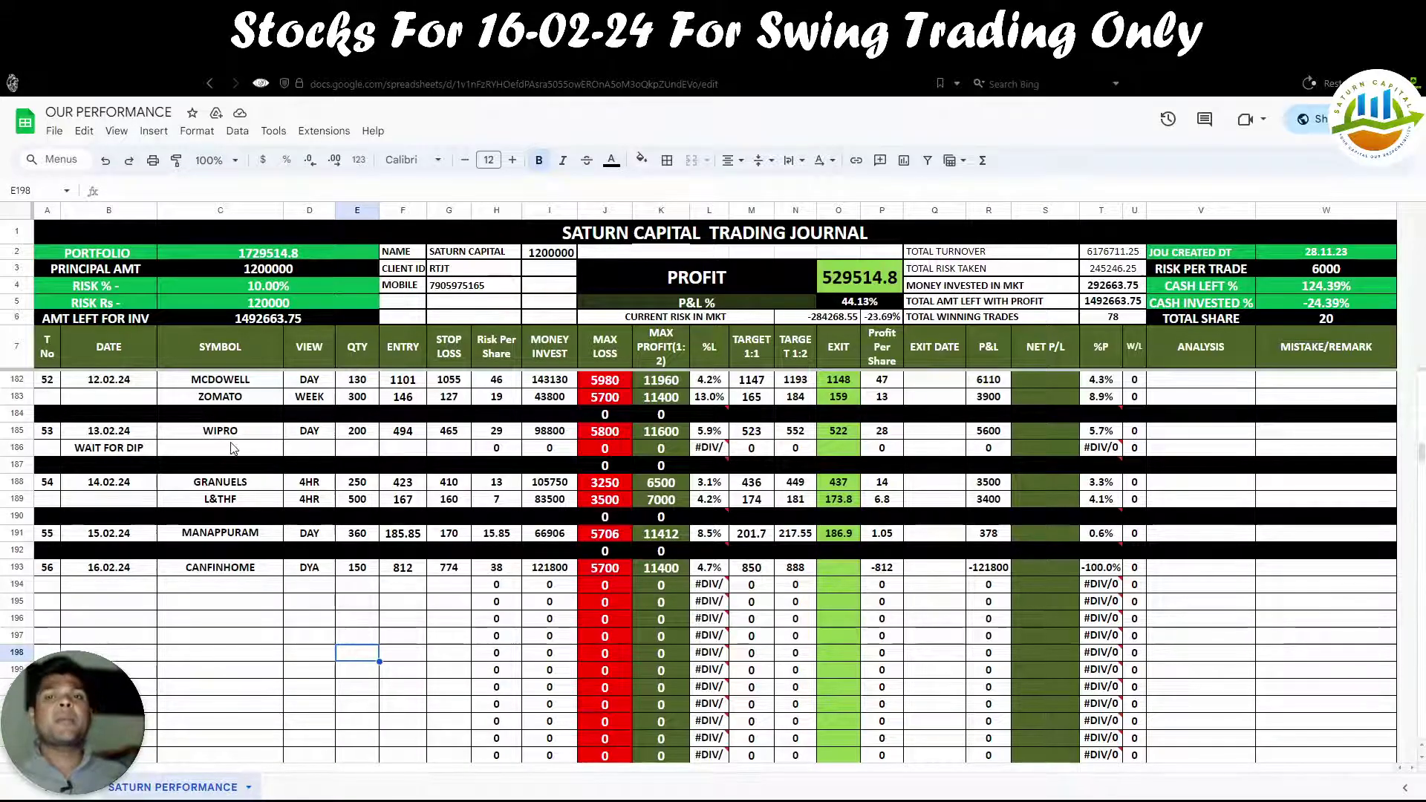
Step: Switch to the CANFINHOME chart in Angel One and make the hidden Traditional pivots indicator visible on the daily candles
click(327, 63)
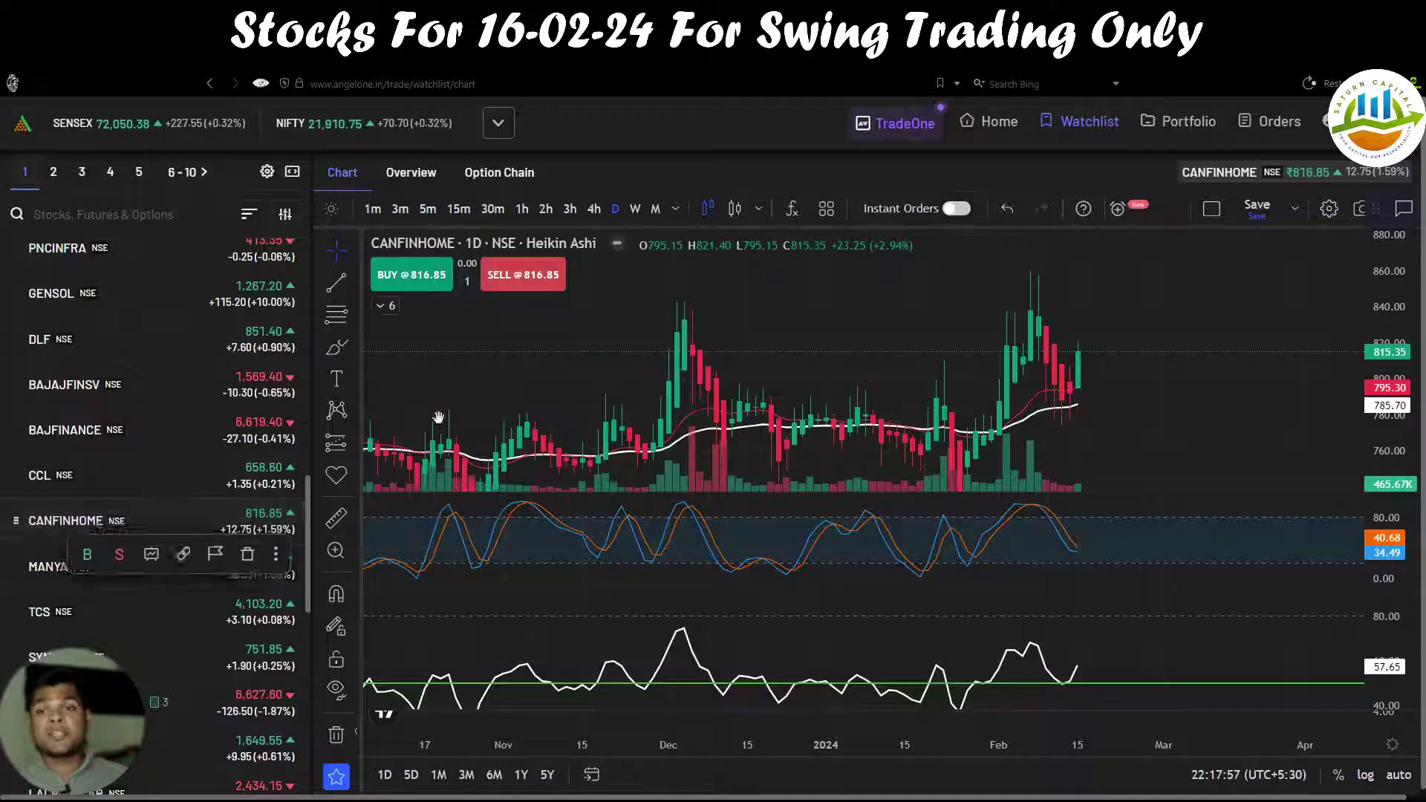
click(381, 307)
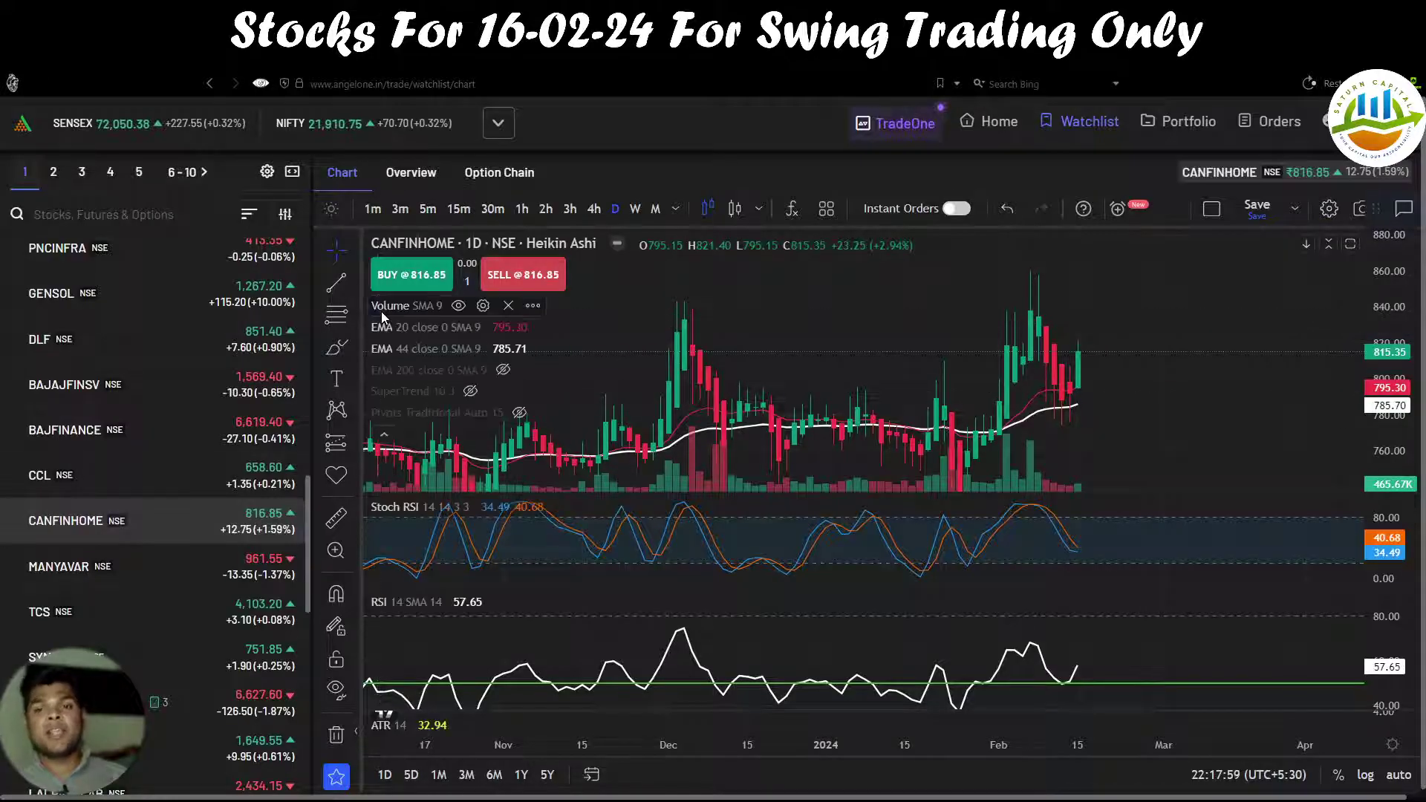
click(519, 413)
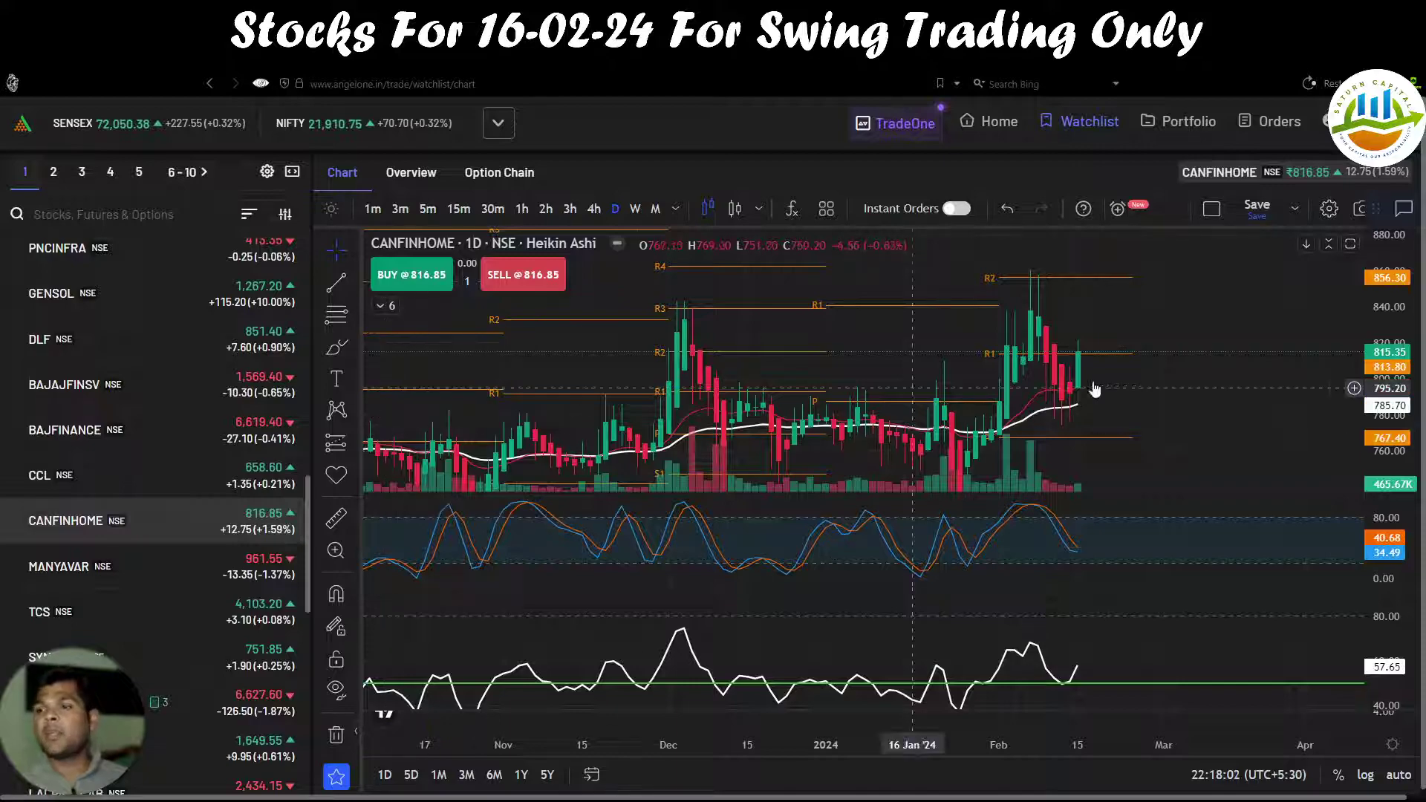
scroll(1094, 388, up, 3)
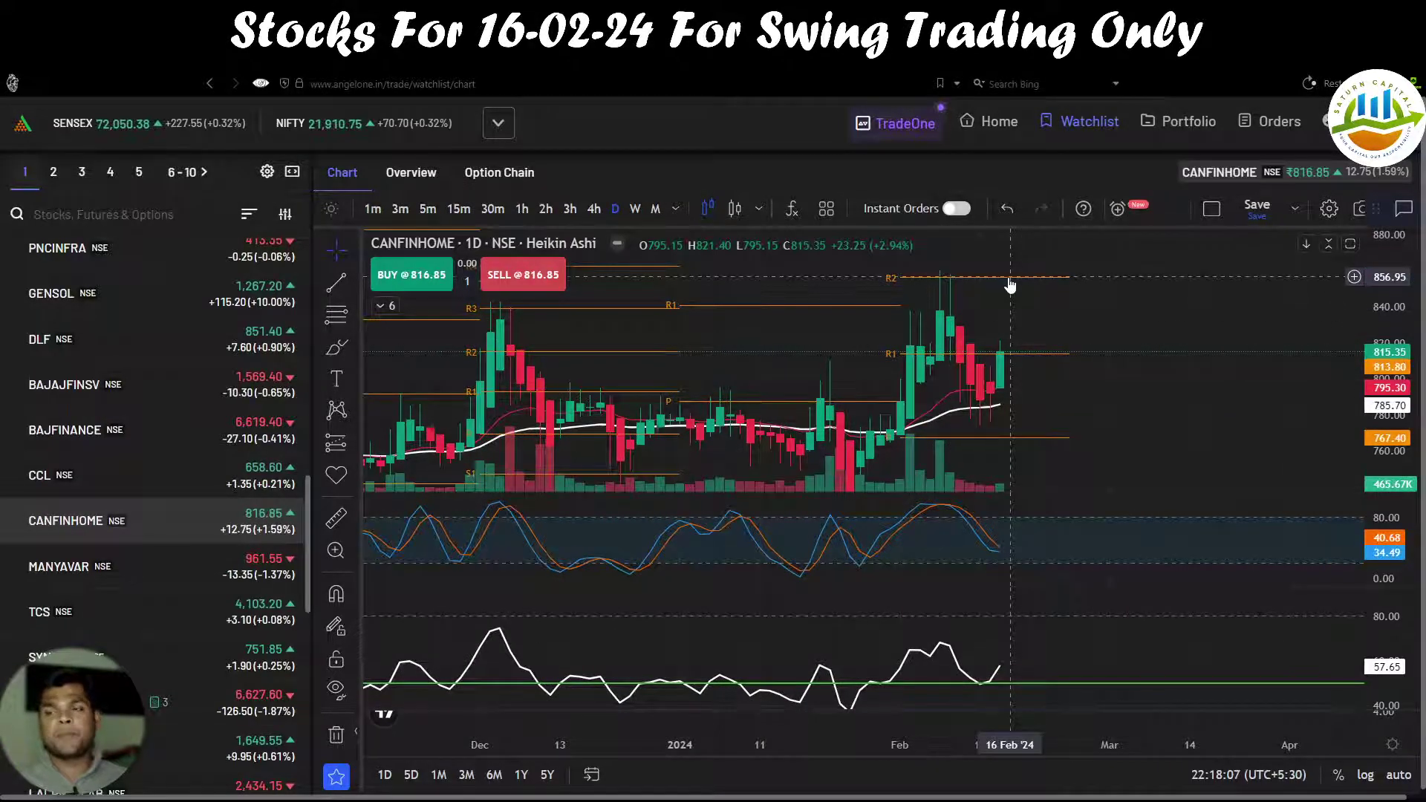
Step: Return to the Google Sheets journal and check CANFINHOME's 1:1 target and maximum loss in the 16.02.24 row
key(ctrl+Tab)
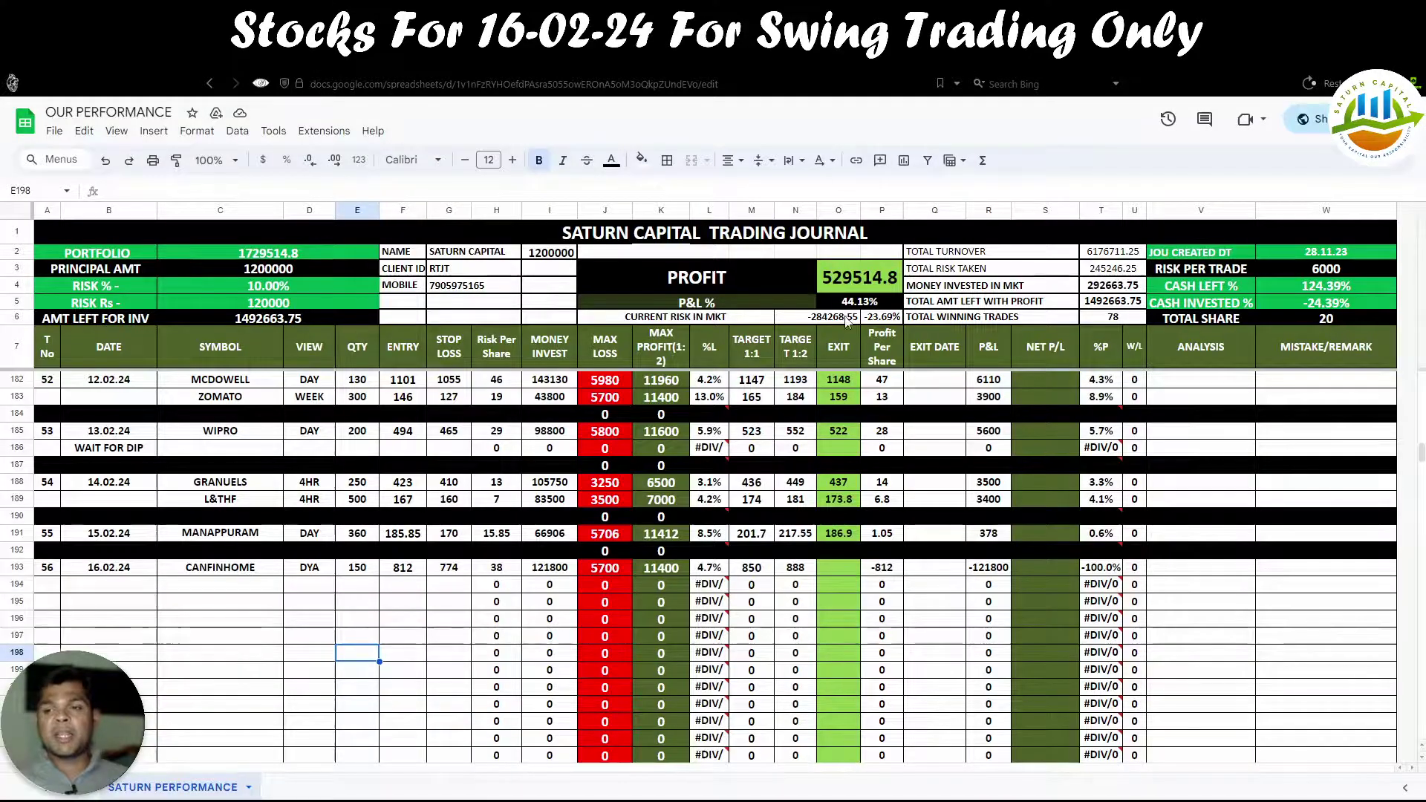
click(755, 575)
key(Left)
key(Left)
key(Left)
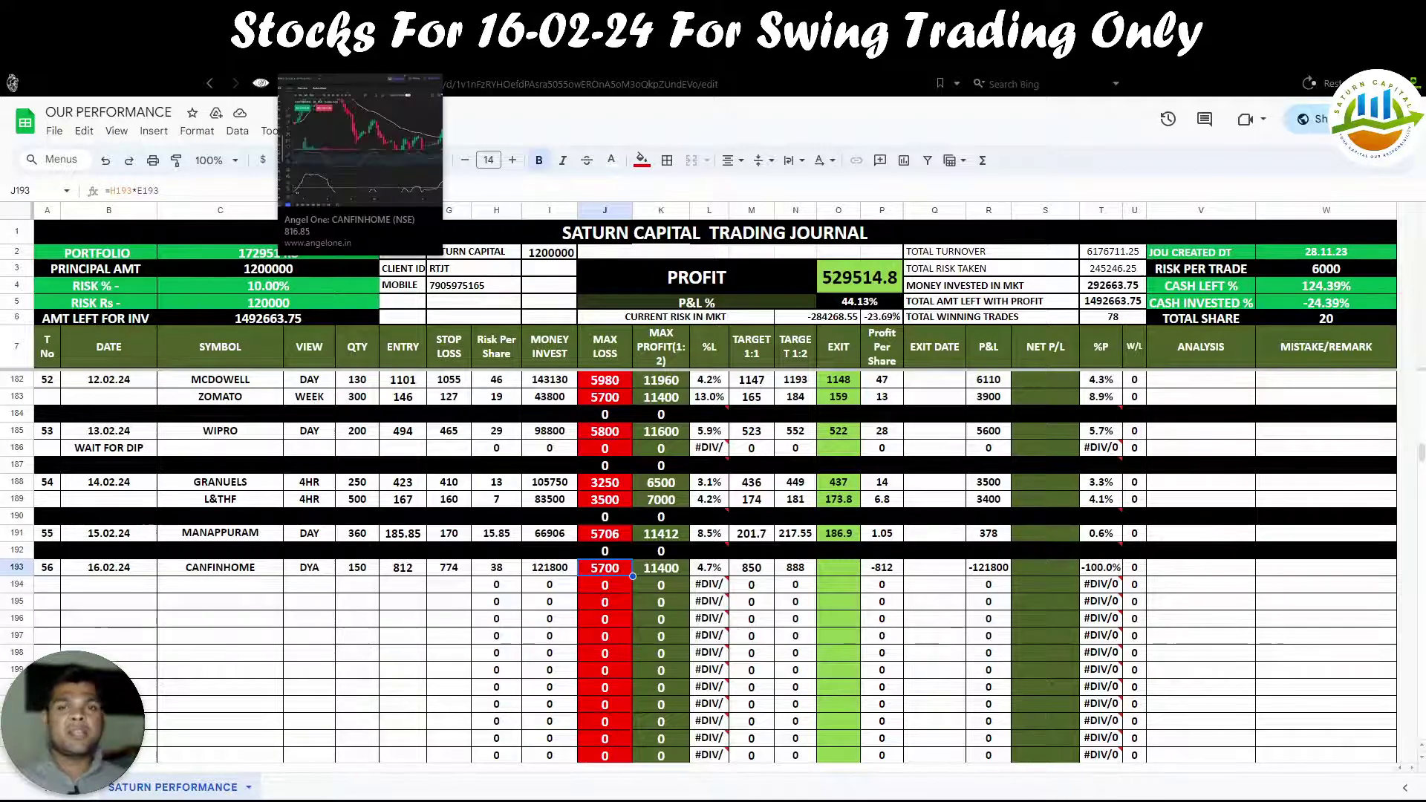
Step: Switch back to Angel One, go to its home page and open the Derivative Trend under Market Today
click(334, 59)
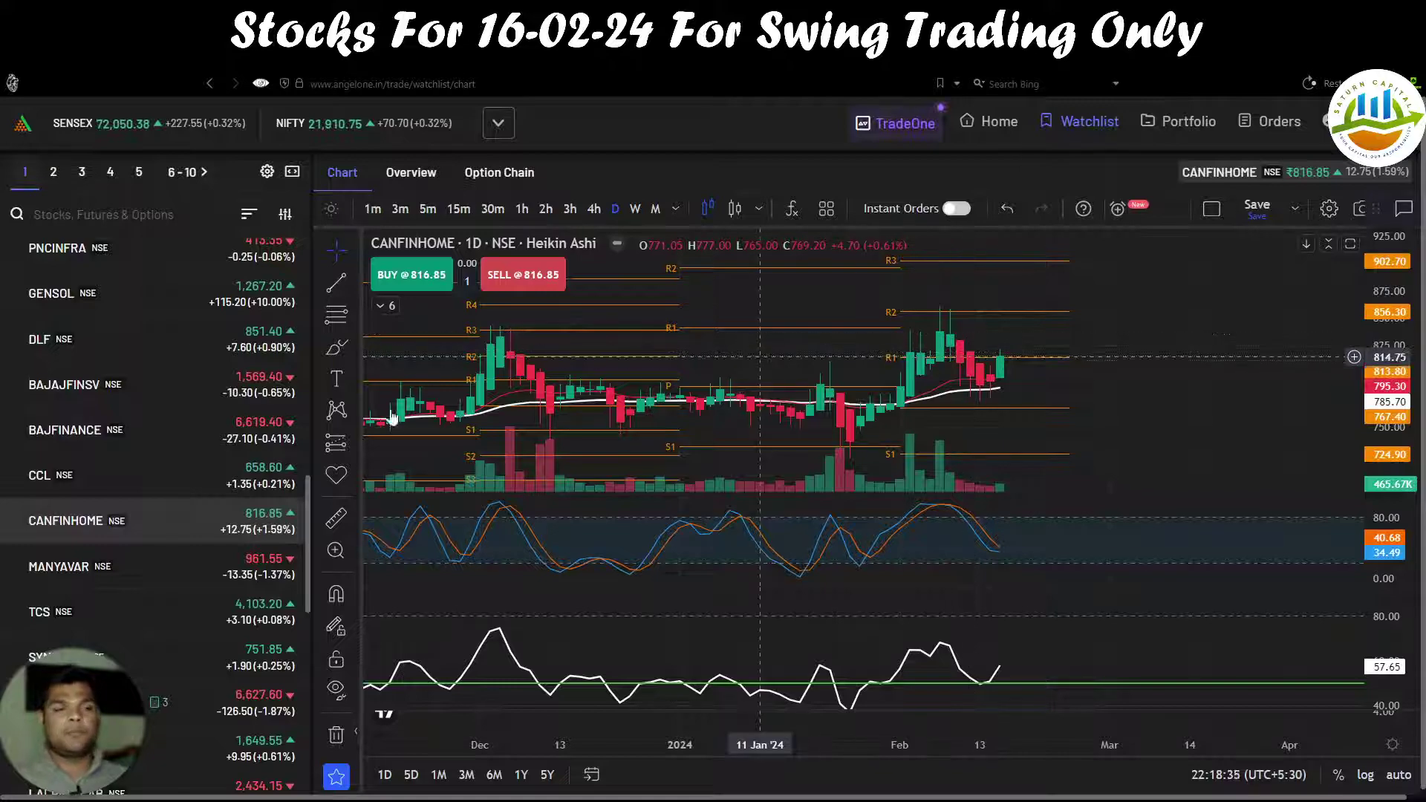
click(995, 132)
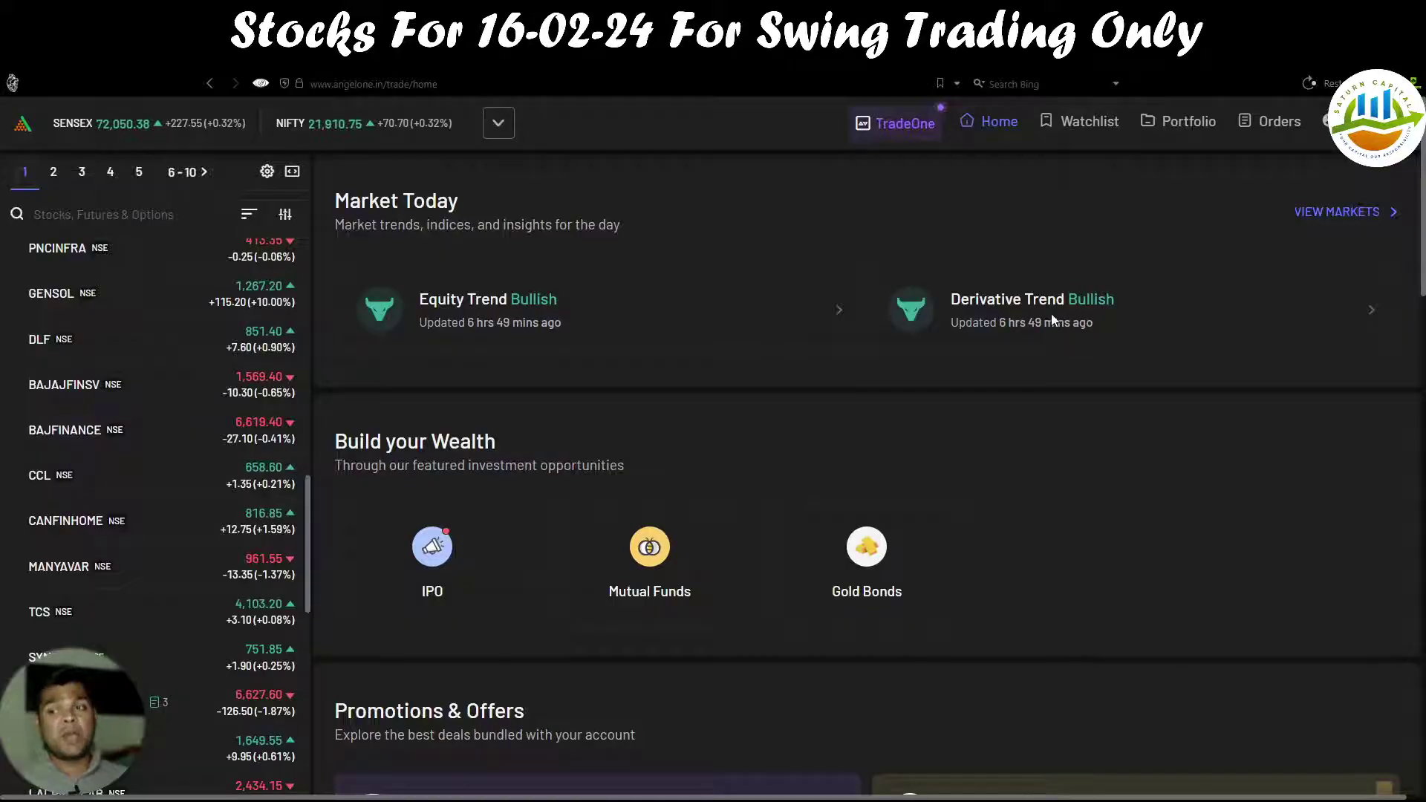
click(1053, 319)
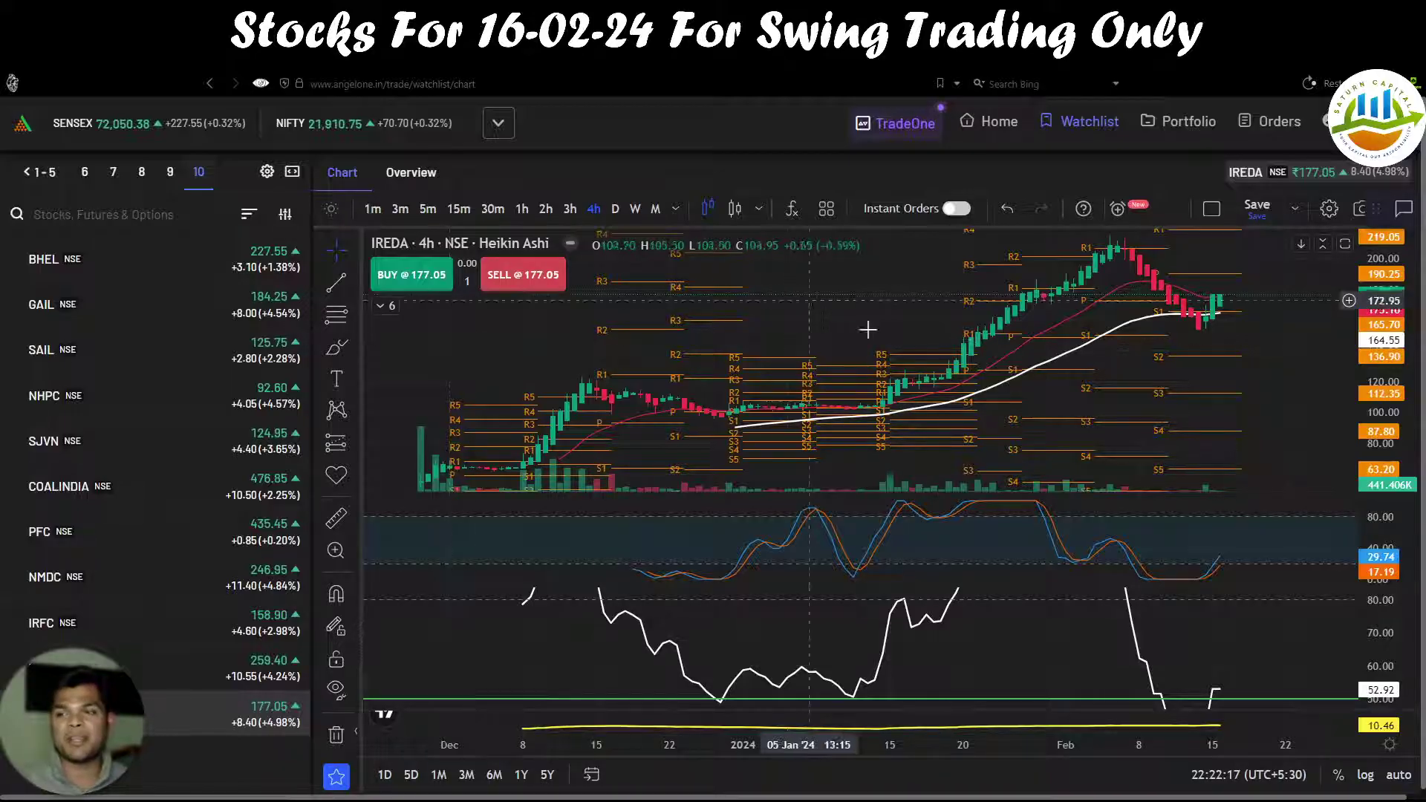
Step: Annotate IREDA's 4-hour chart with 1M at the moving averages and 2M and 3M at the two oscillators, and clear the marks
drag(1082, 404, 1024, 412)
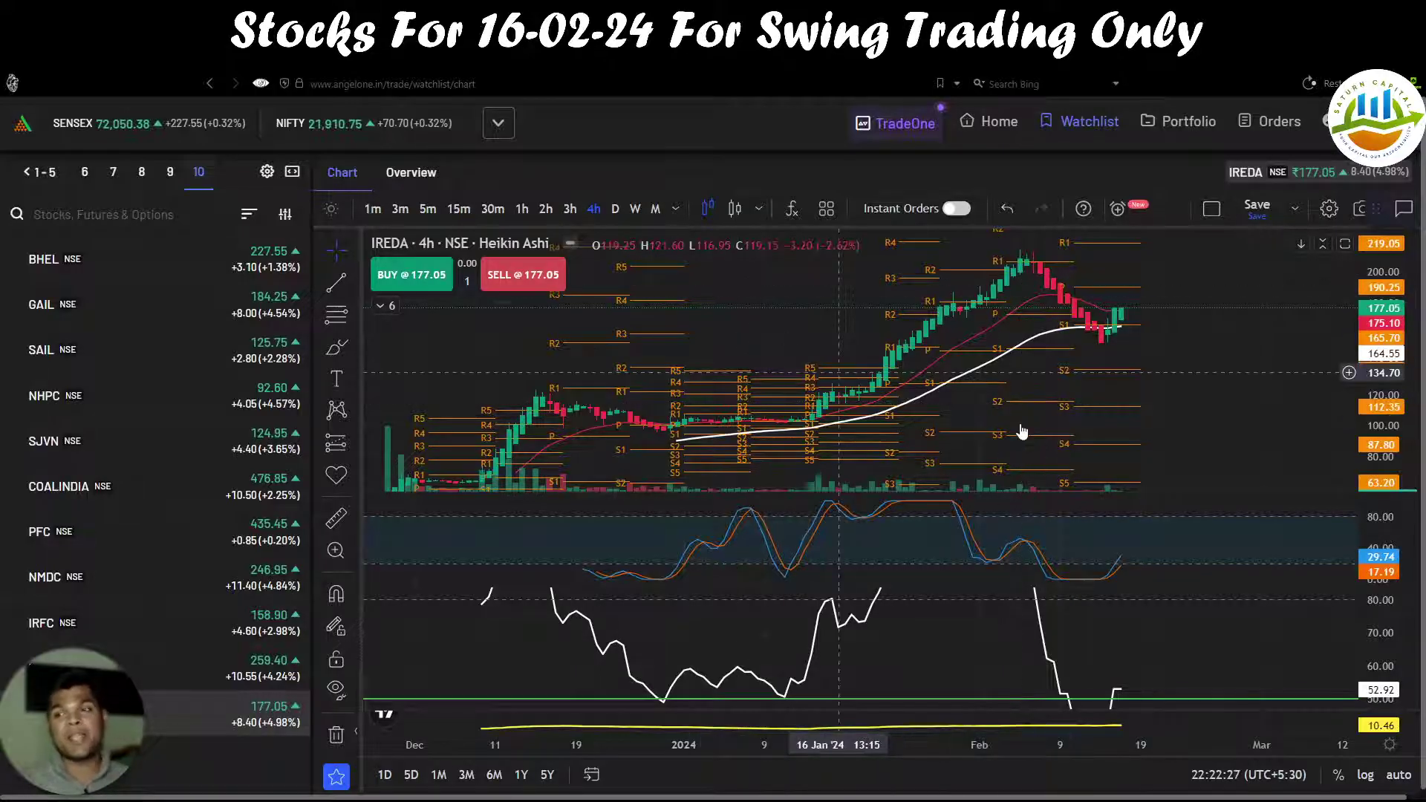
drag(1204, 404, 1140, 423)
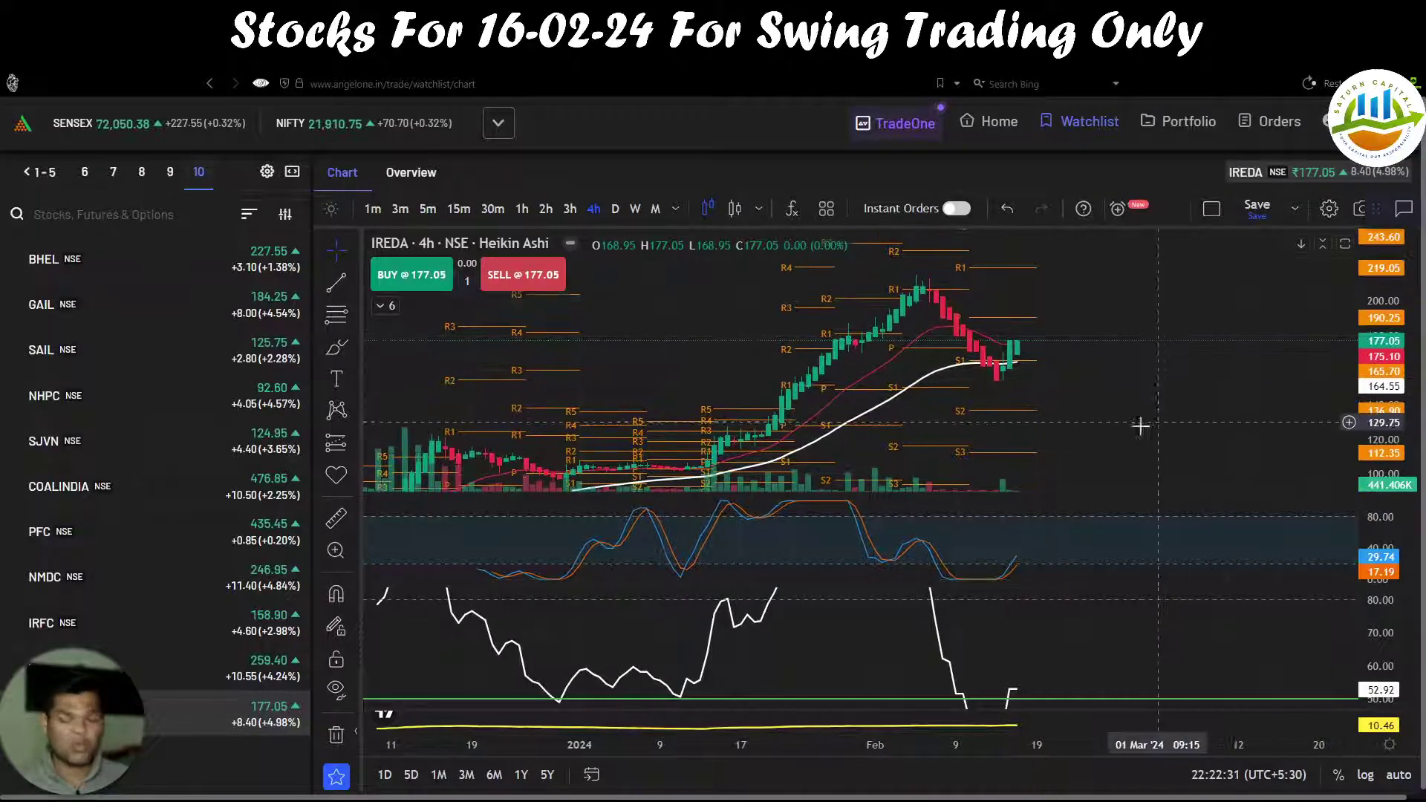
mouse_move(1014, 346)
mouse_down()
mouse_move(1049, 334)
mouse_move(1087, 358)
mouse_move(1129, 322)
mouse_move(1140, 346)
mouse_up()
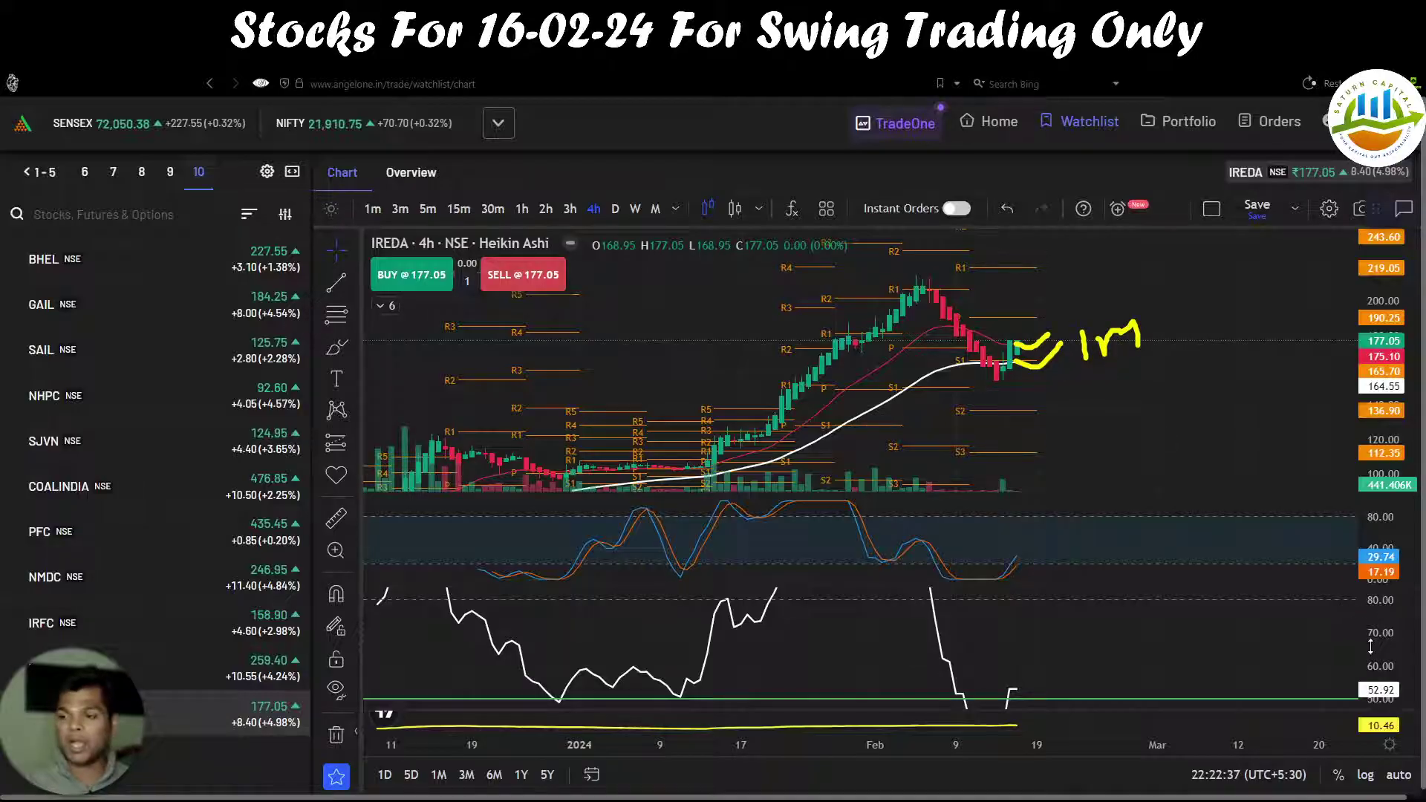
drag(1371, 646, 1371, 680)
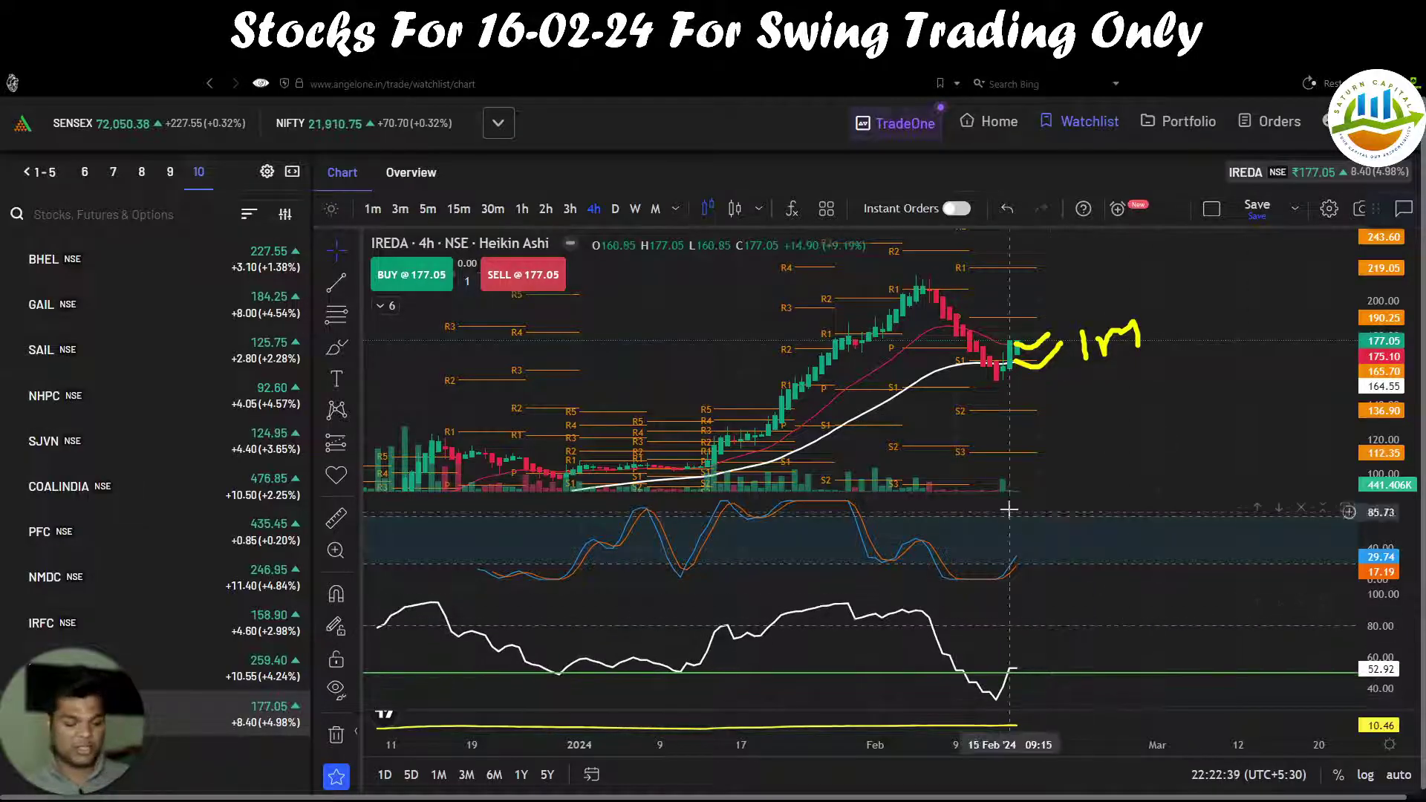
mouse_move(988, 585)
mouse_down()
mouse_move(1042, 554)
mouse_move(1130, 568)
mouse_move(1171, 549)
mouse_up()
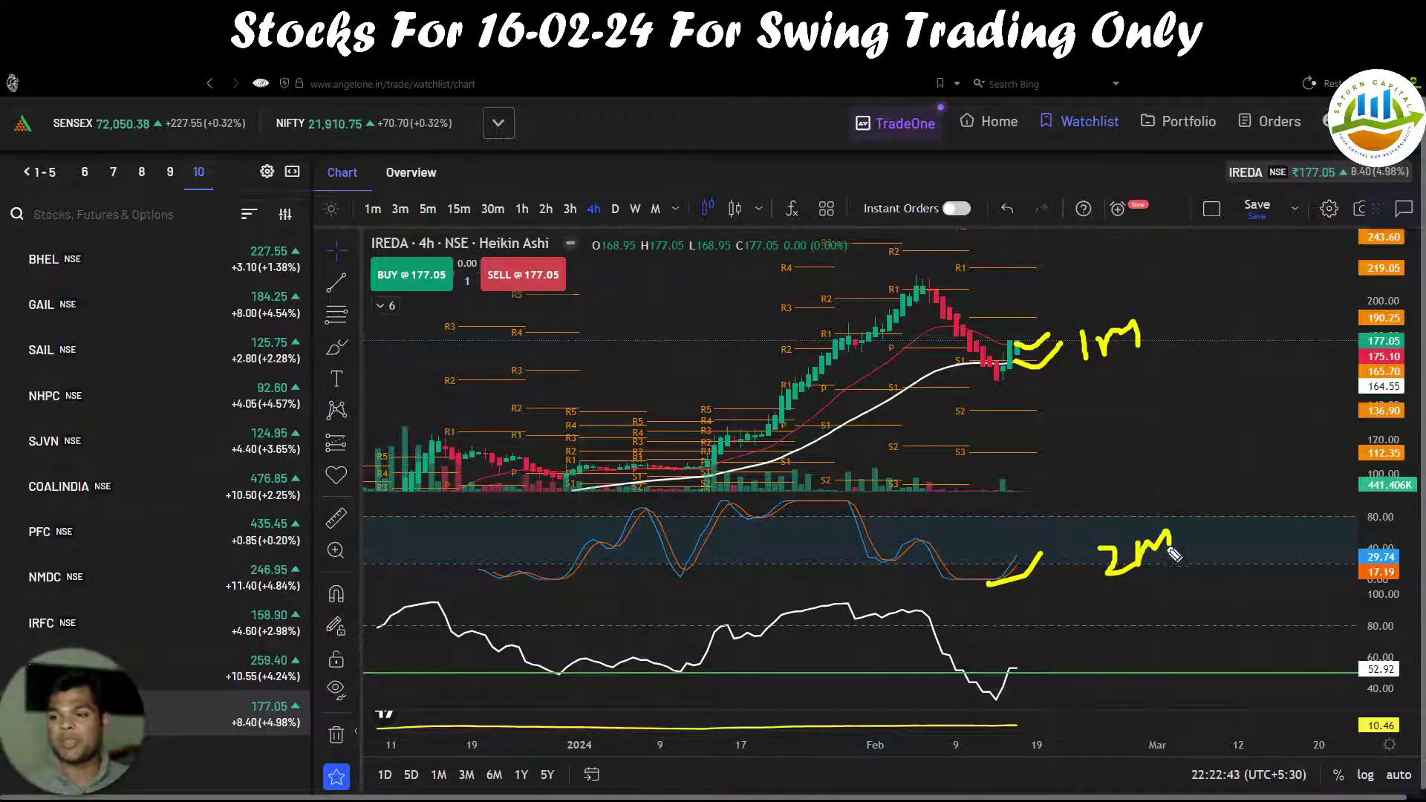
mouse_move(992, 702)
mouse_down()
mouse_move(1019, 666)
mouse_move(1105, 658)
mouse_move(1090, 672)
mouse_move(1139, 648)
mouse_up()
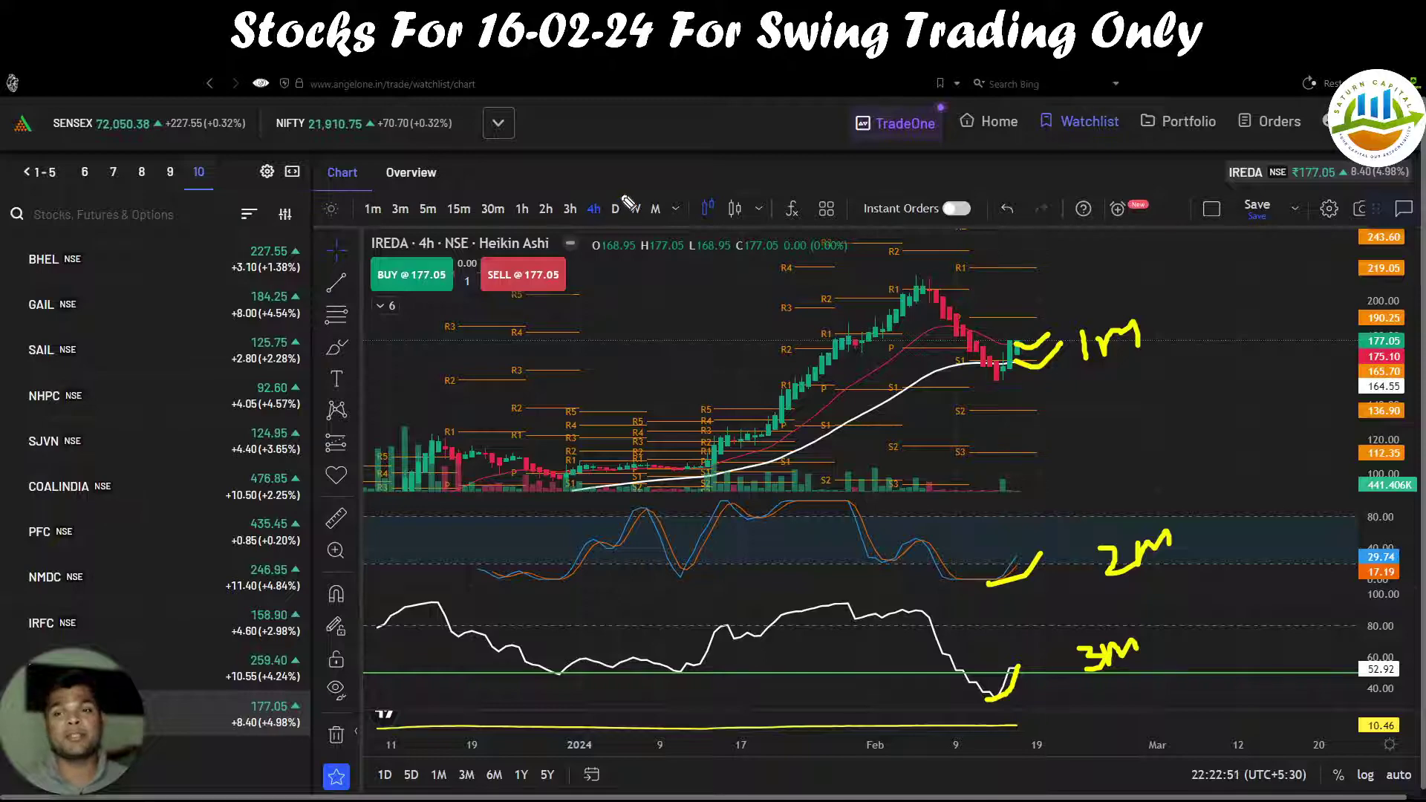
key(Escape)
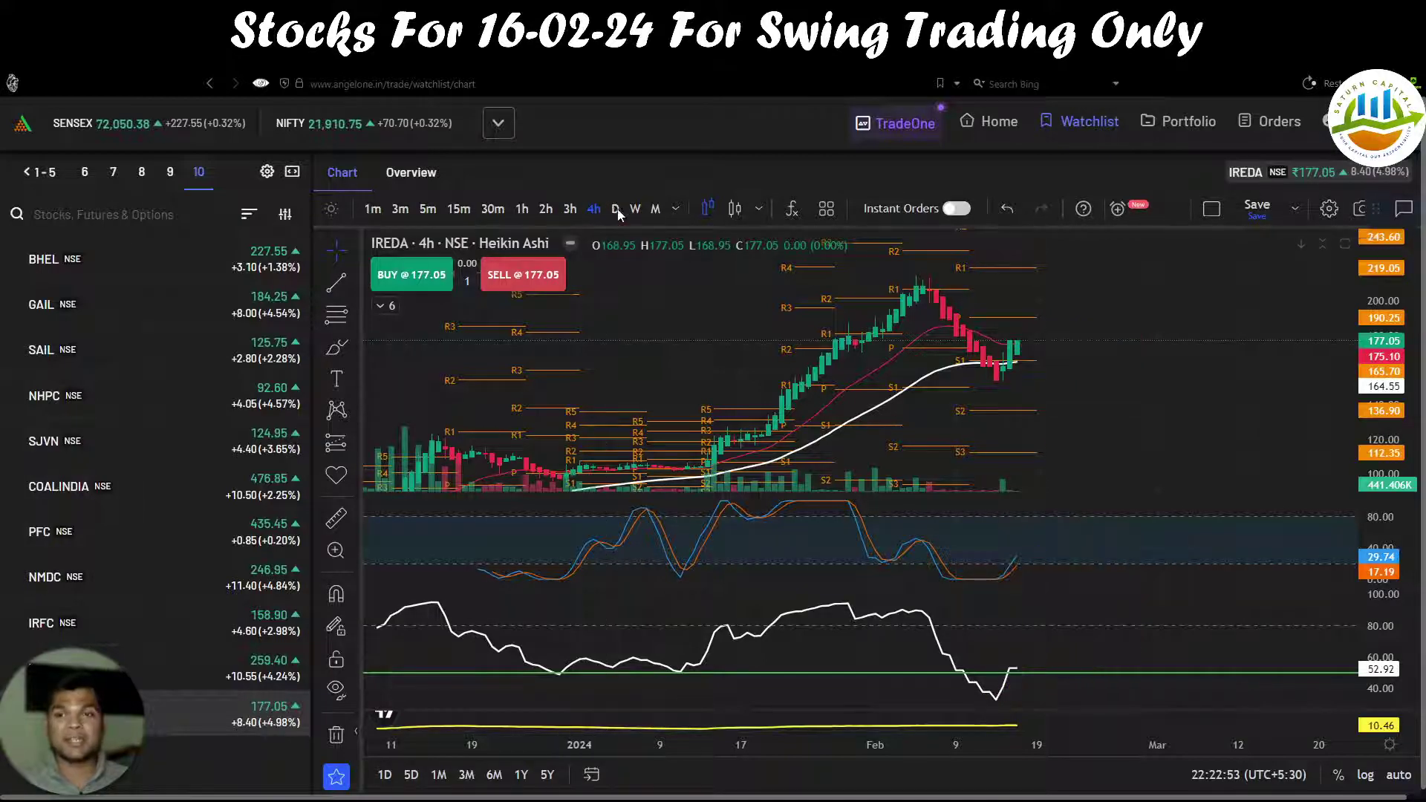
Step: Show IREDA's daily candles, mark the moving averages 1M and the oscillators 2M and 3M, circle both oscillator readings, and clear the marks
click(615, 210)
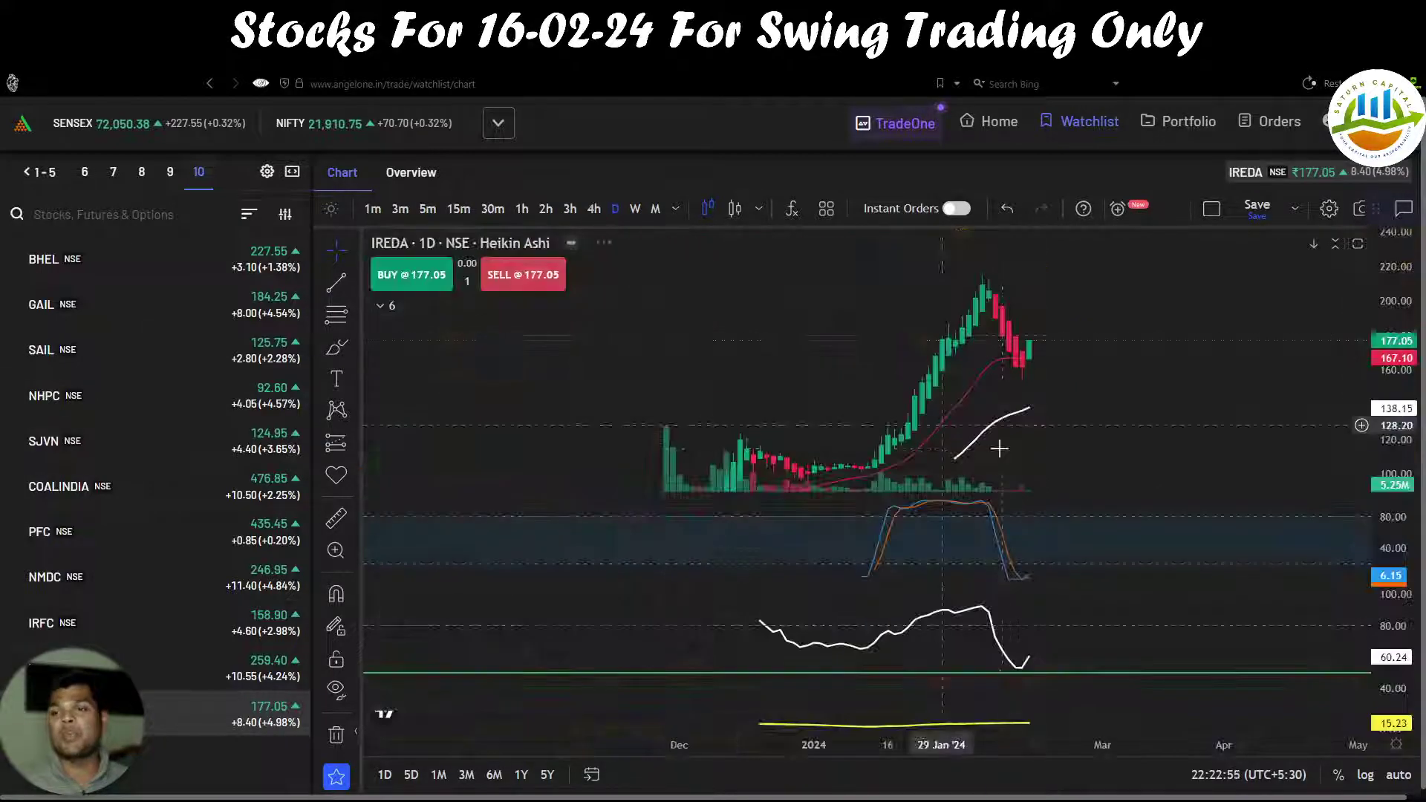
key(ctrl+2)
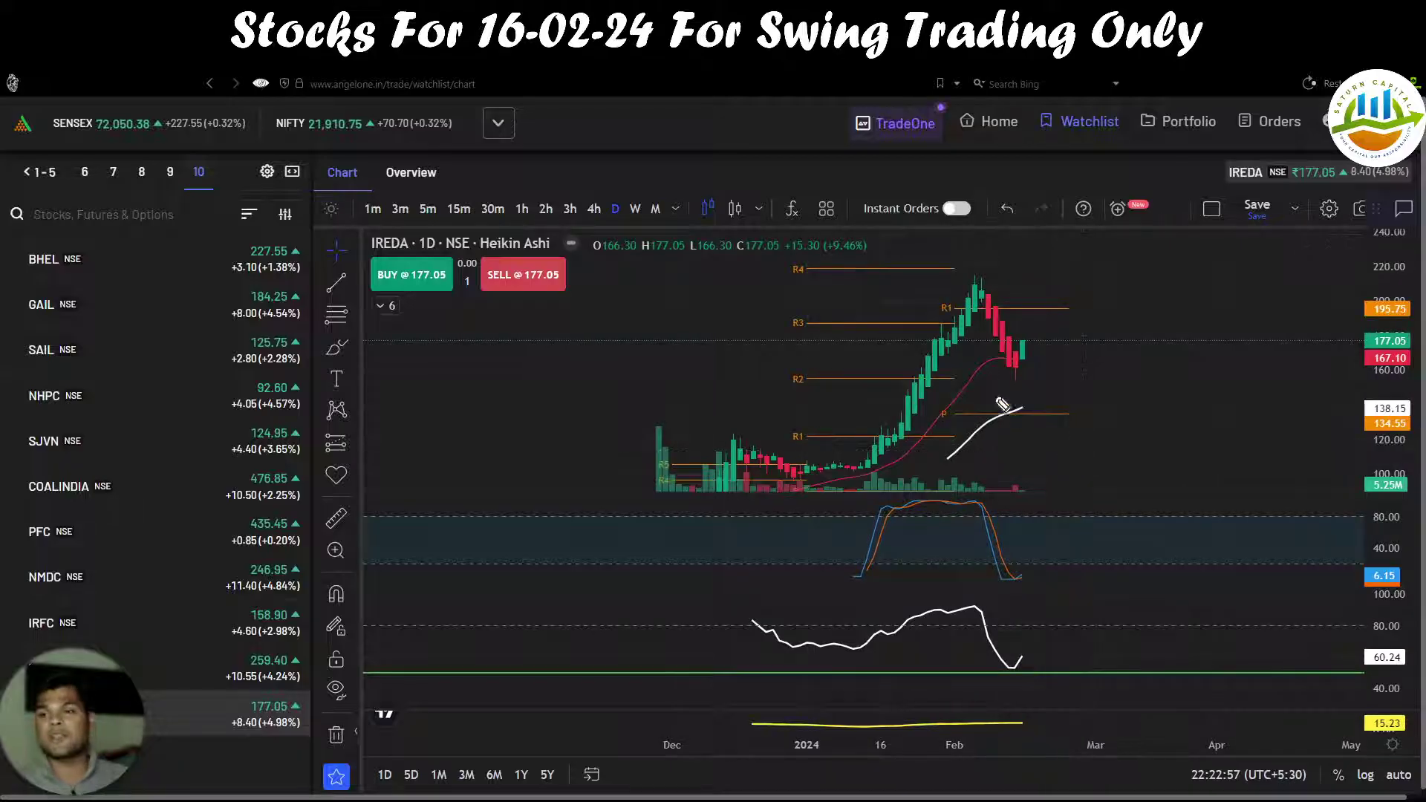
click(1027, 363)
mouse_move(1053, 355)
mouse_down()
mouse_move(1027, 366)
mouse_move(1051, 395)
mouse_move(1133, 369)
mouse_up()
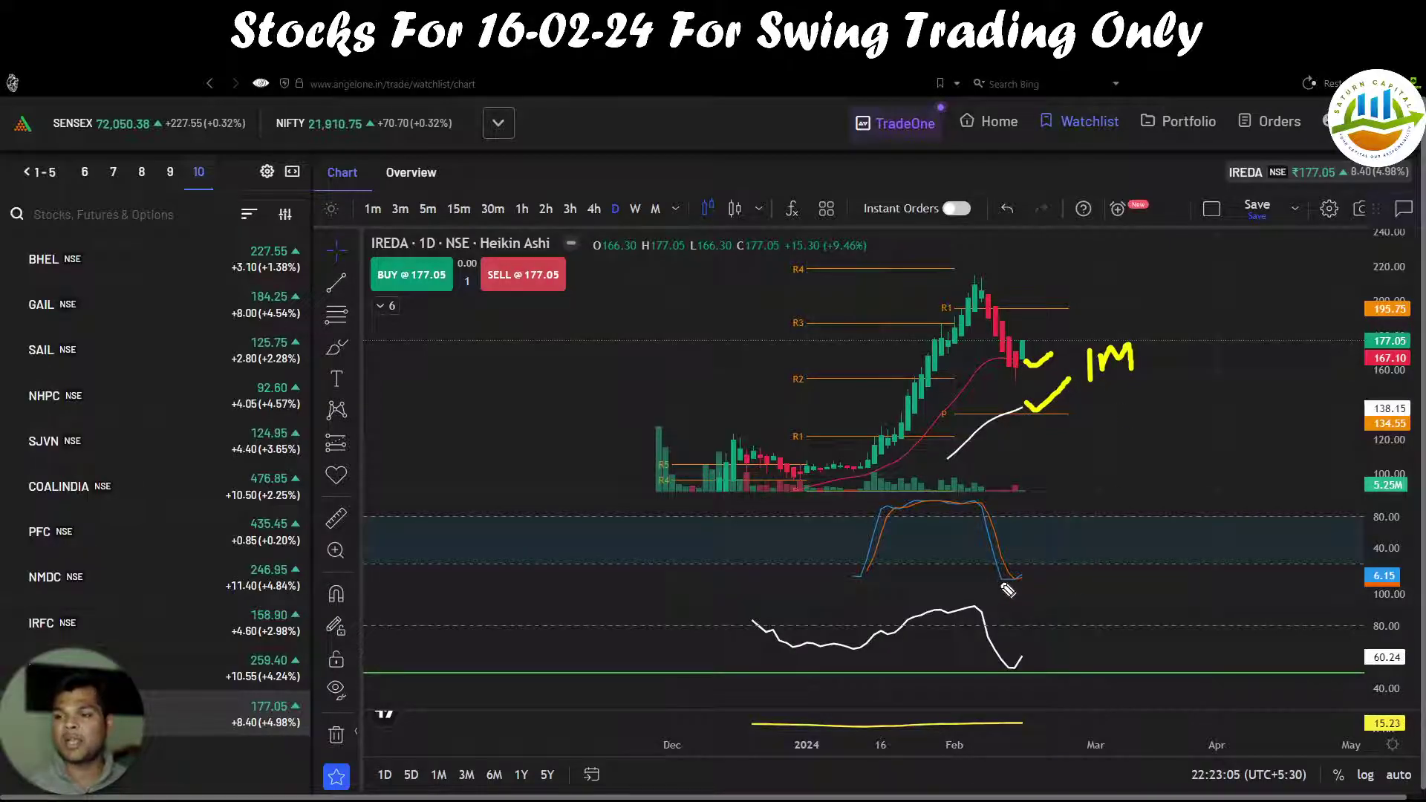
drag(999, 579, 1034, 563)
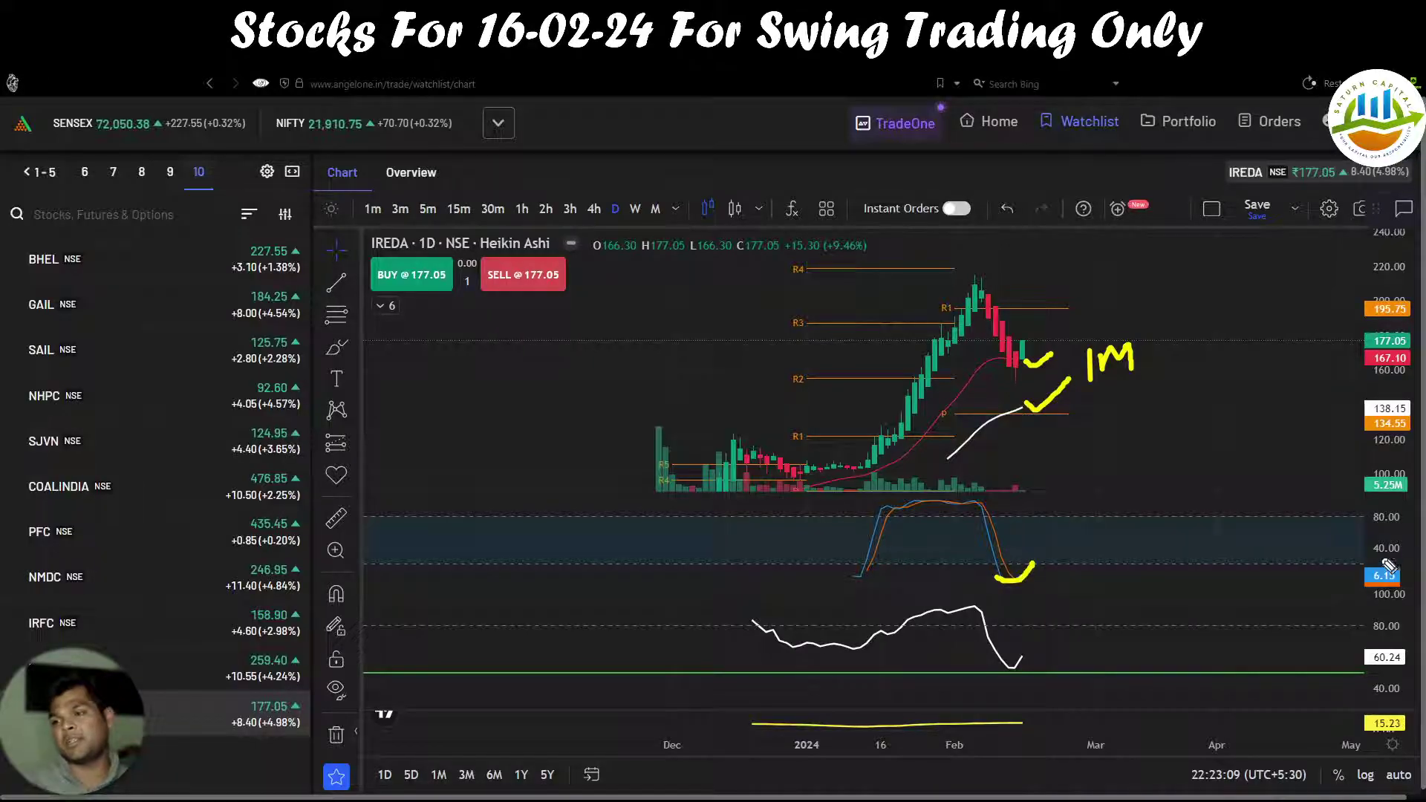
mouse_move(1388, 564)
mouse_down()
mouse_move(1373, 583)
mouse_move(1396, 562)
mouse_up()
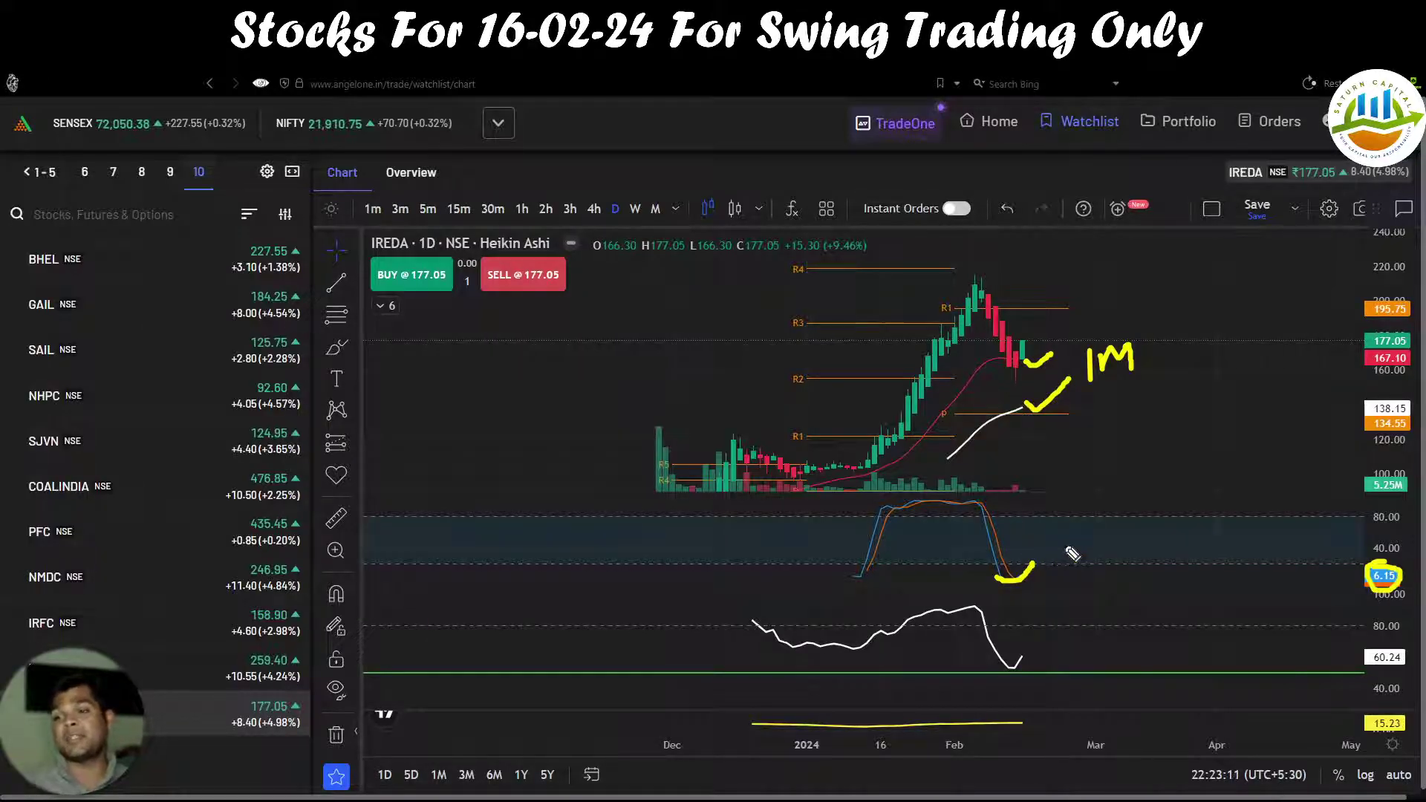
drag(1064, 546, 1084, 511)
drag(997, 682, 1073, 653)
mouse_move(1396, 658)
mouse_down()
mouse_move(1407, 654)
mouse_move(1356, 672)
mouse_move(1344, 646)
mouse_up()
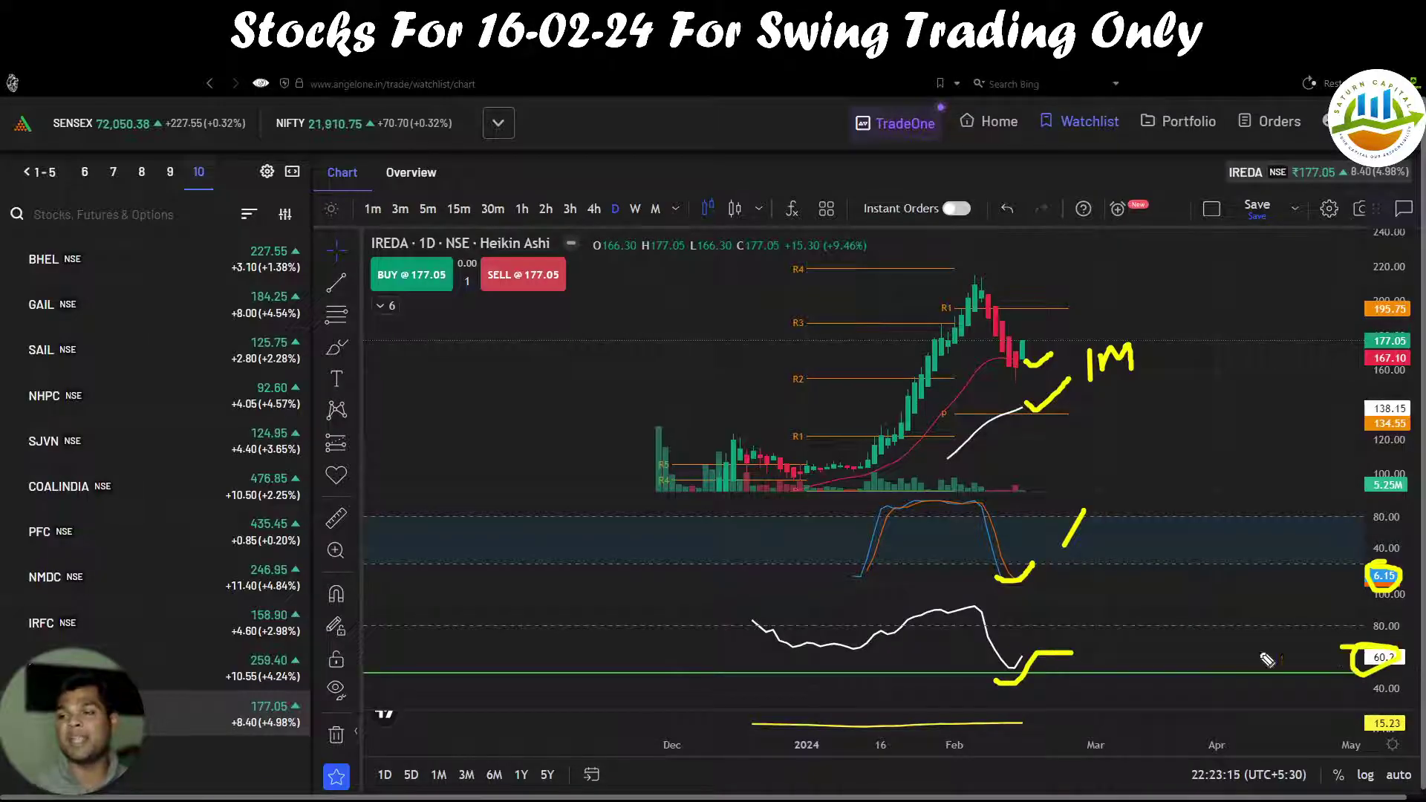
mouse_move(1091, 650)
mouse_down()
mouse_move(1108, 670)
mouse_move(1142, 668)
mouse_move(1173, 631)
mouse_up()
mouse_move(1086, 531)
mouse_down()
mouse_move(1072, 550)
mouse_move(1141, 548)
mouse_up()
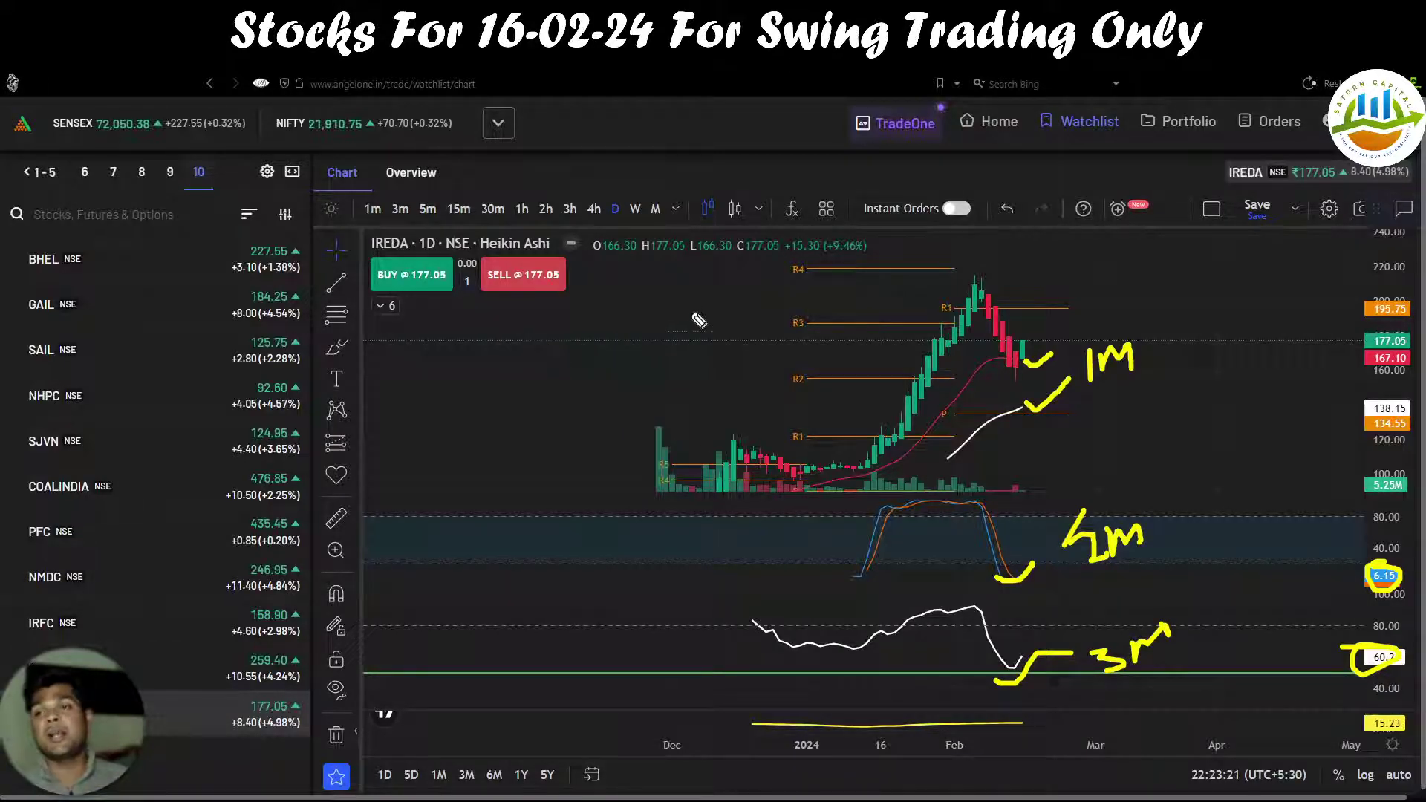
key(Escape)
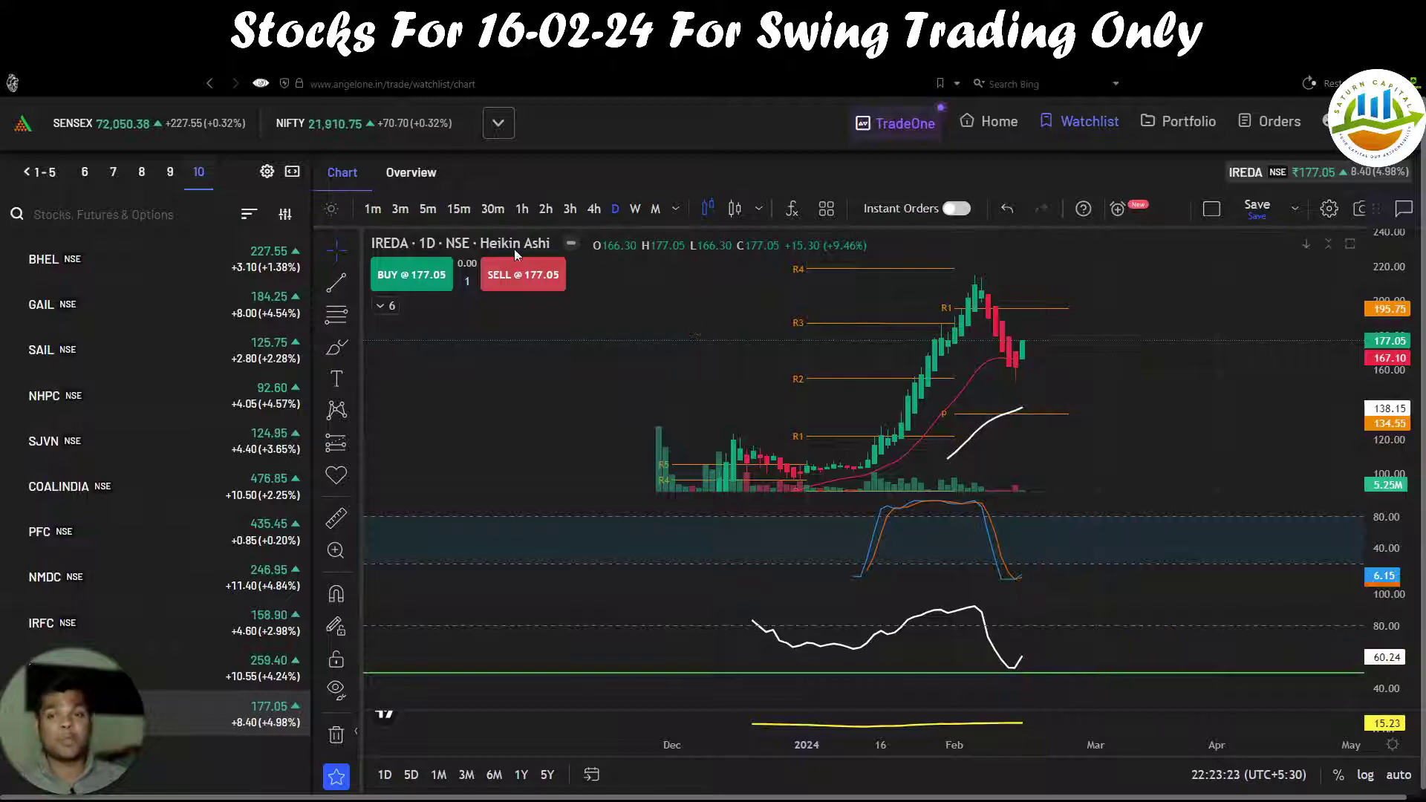
Step: Examine IREDA's candles and pivot levels on the 15-minute and weekly timeframes
click(458, 209)
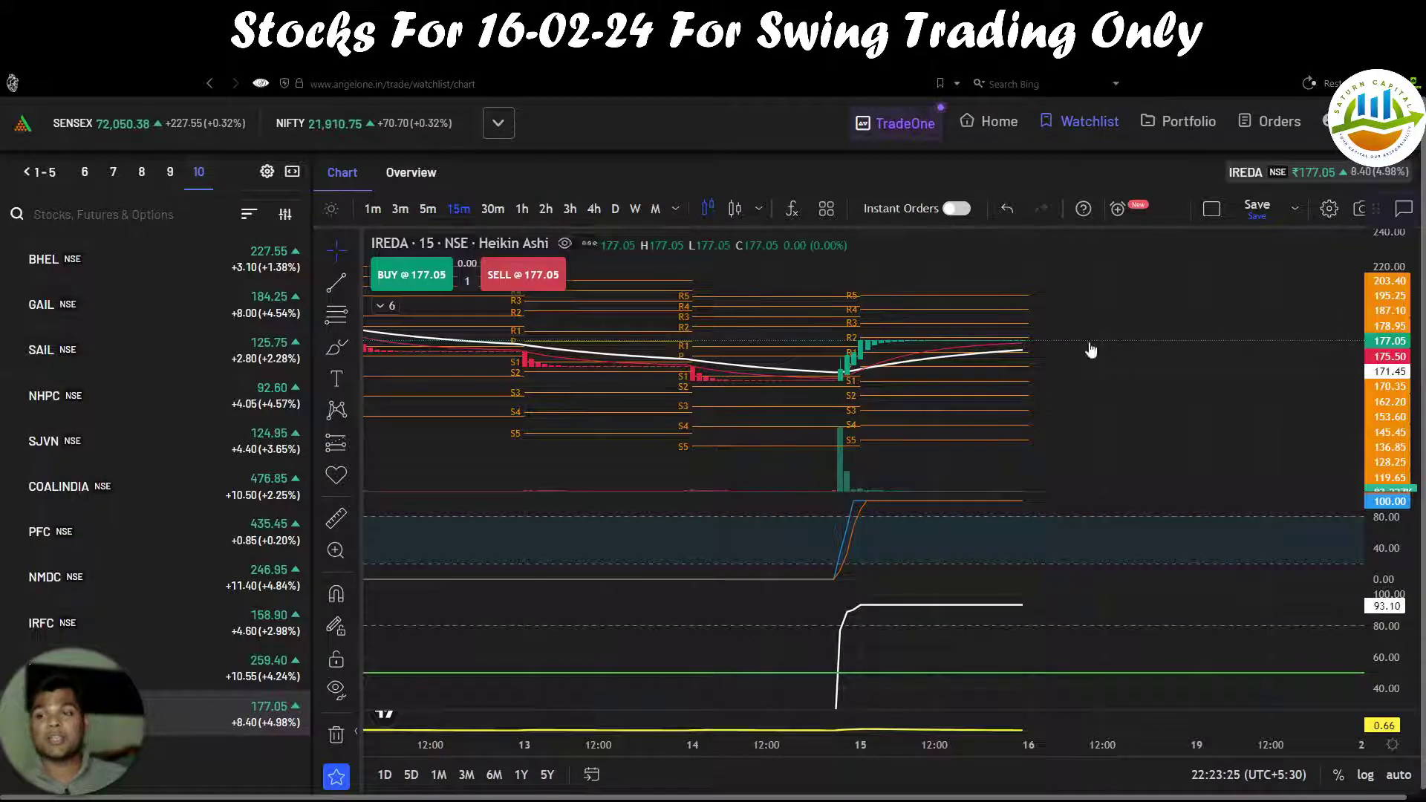
scroll(1381, 359, up, 5)
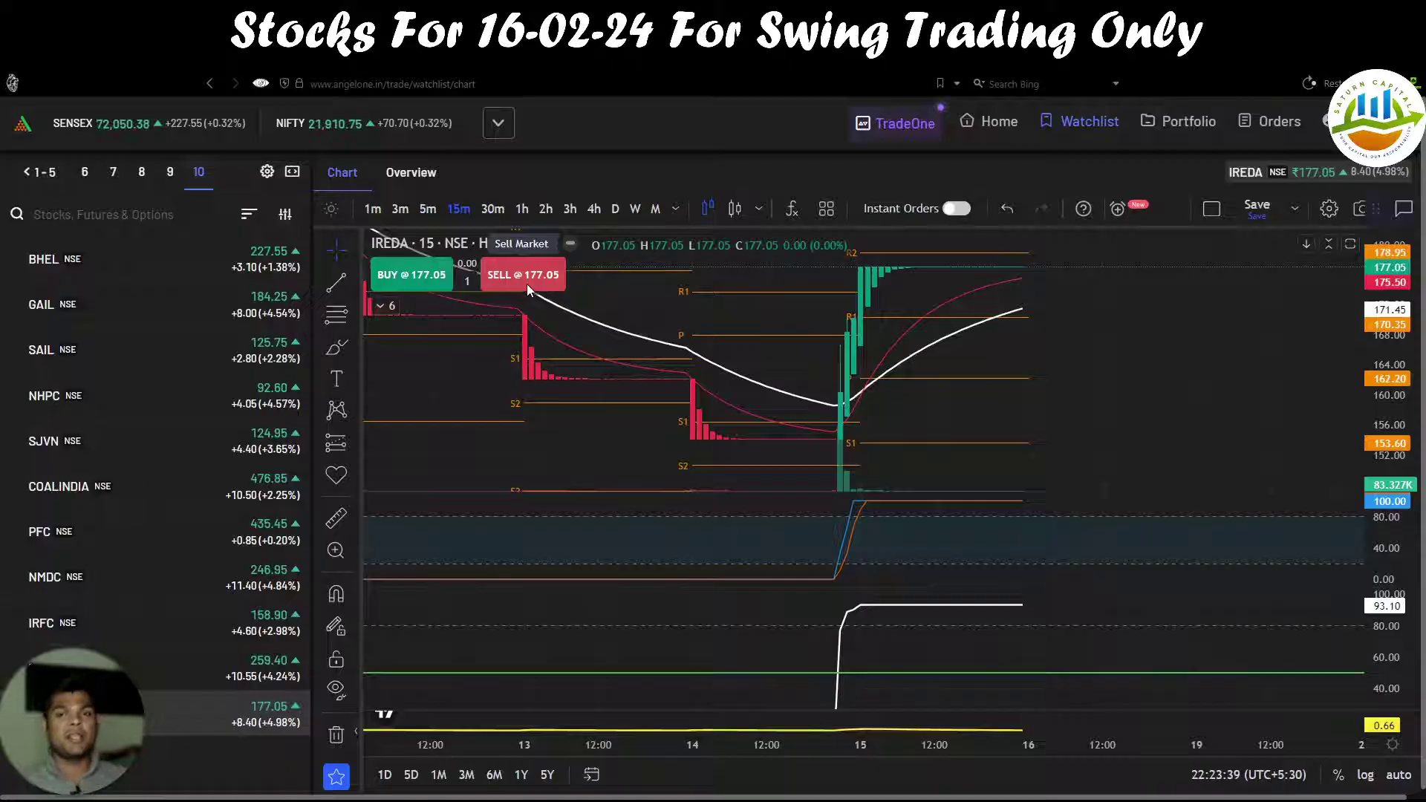
click(635, 210)
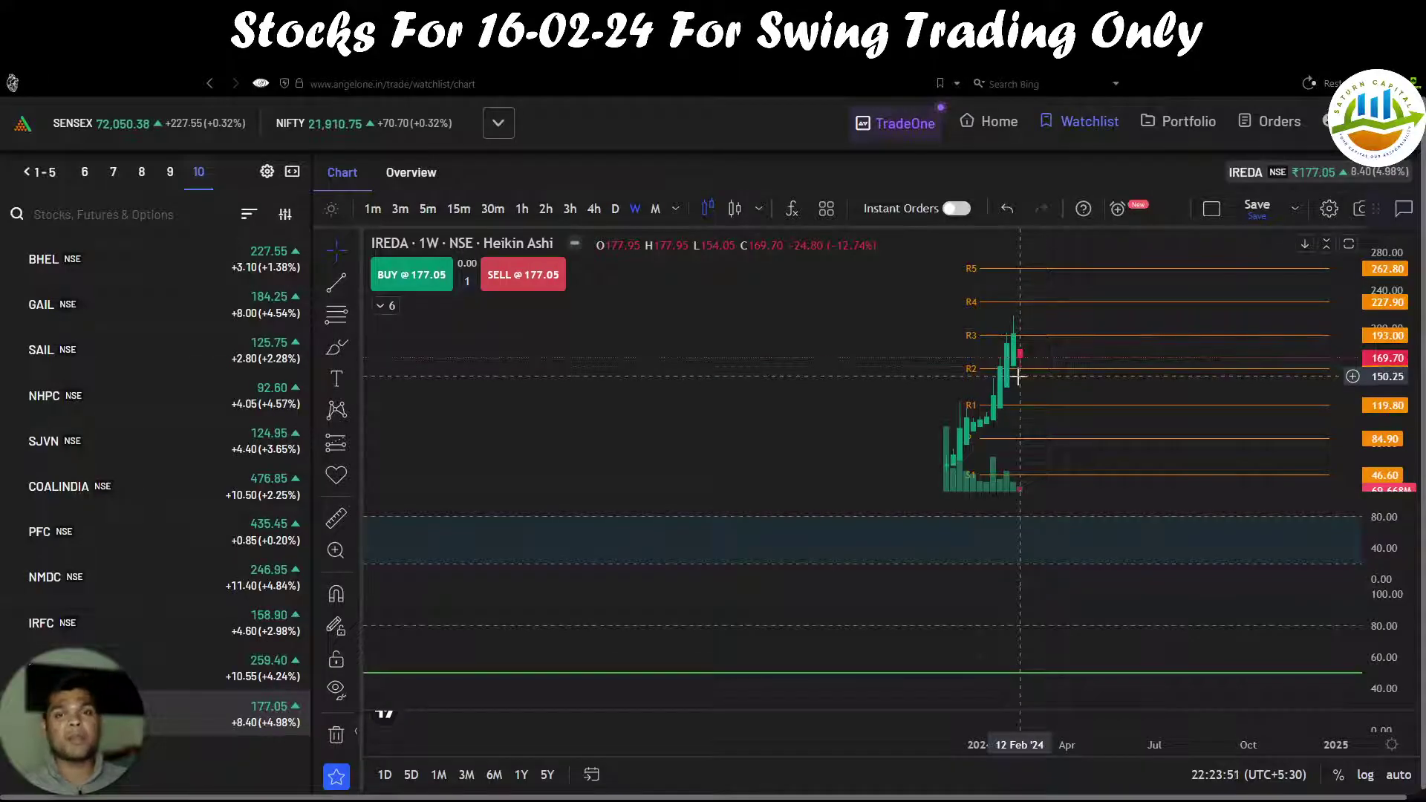
Step: Open BHEL from the watchlist and examine its chart on the weekly and daily timeframes
mouse_move(141, 379)
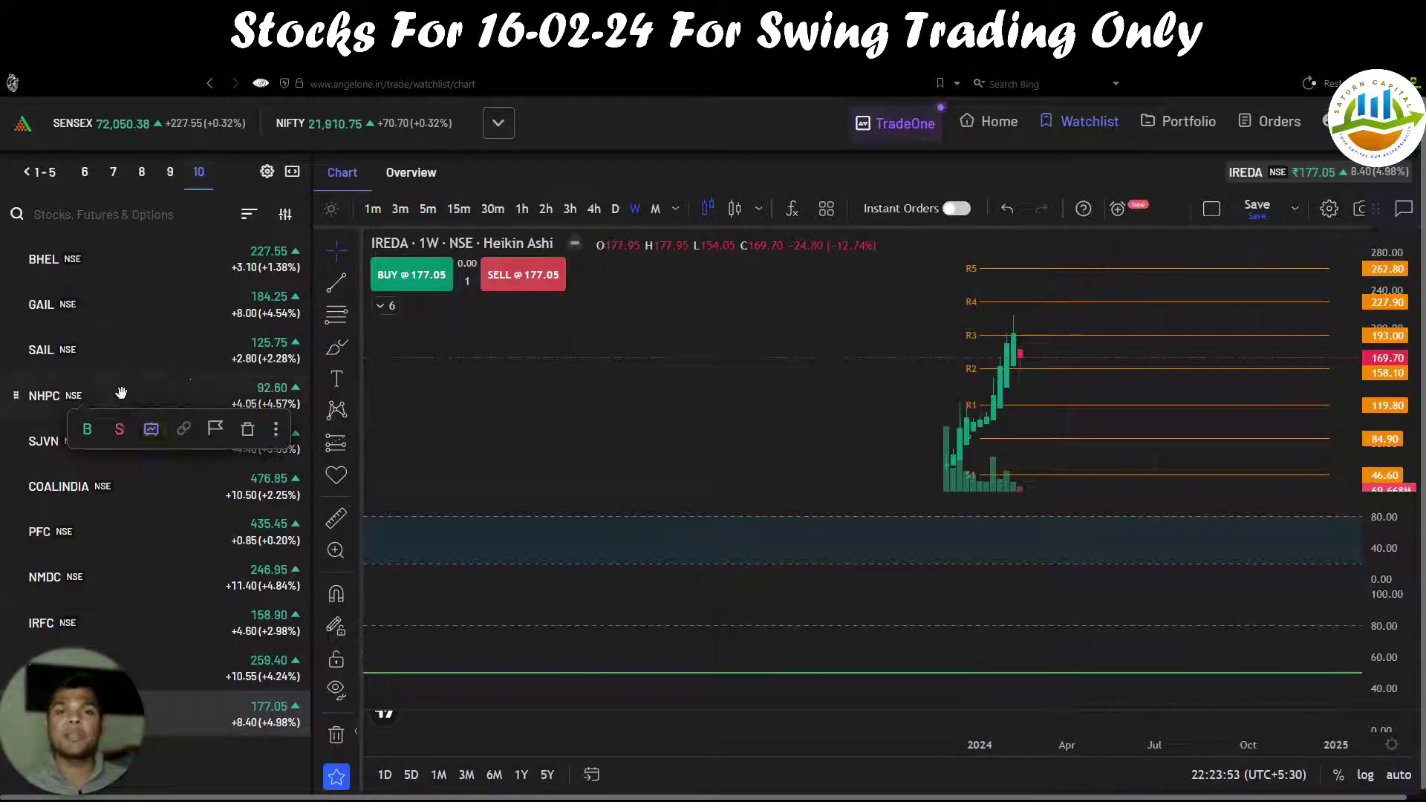
click(99, 266)
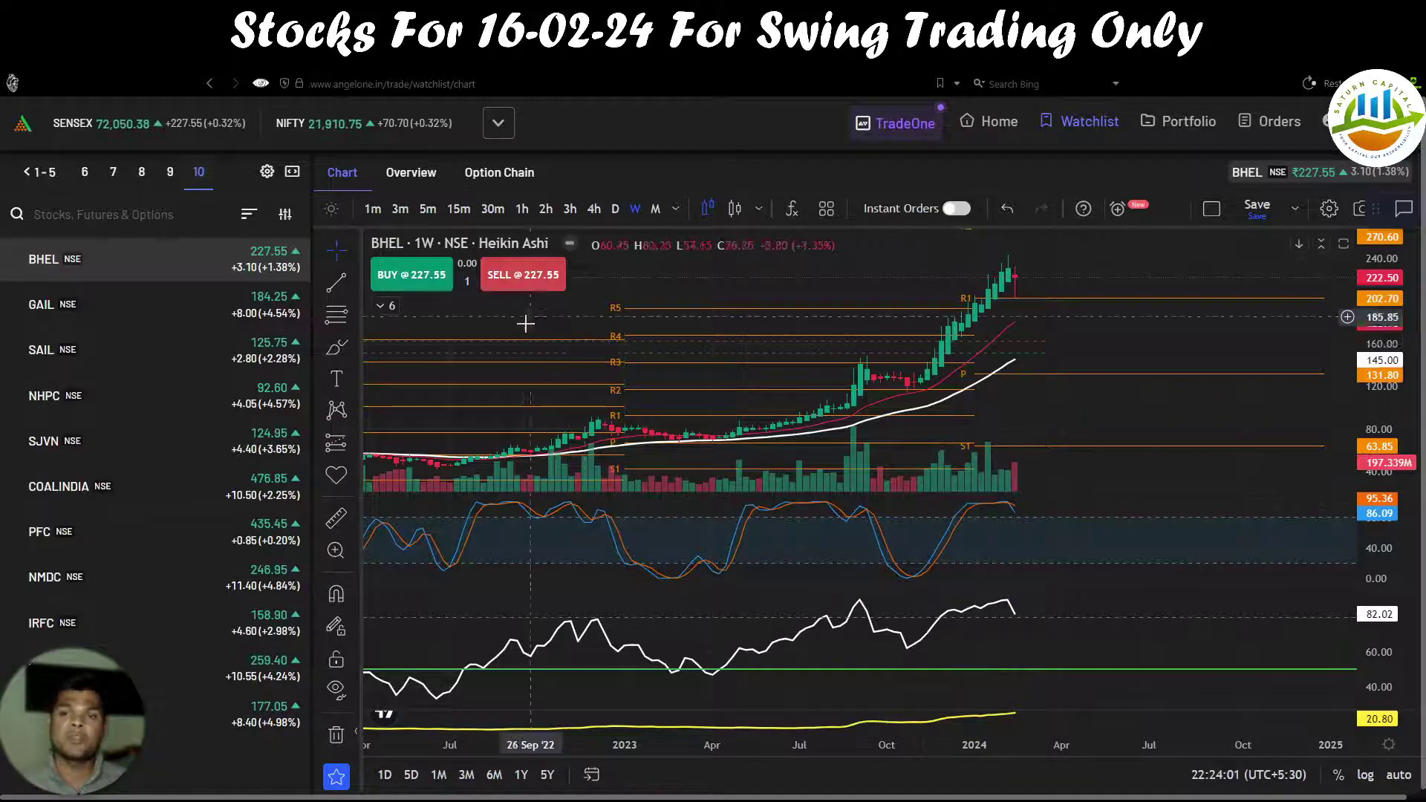
click(616, 209)
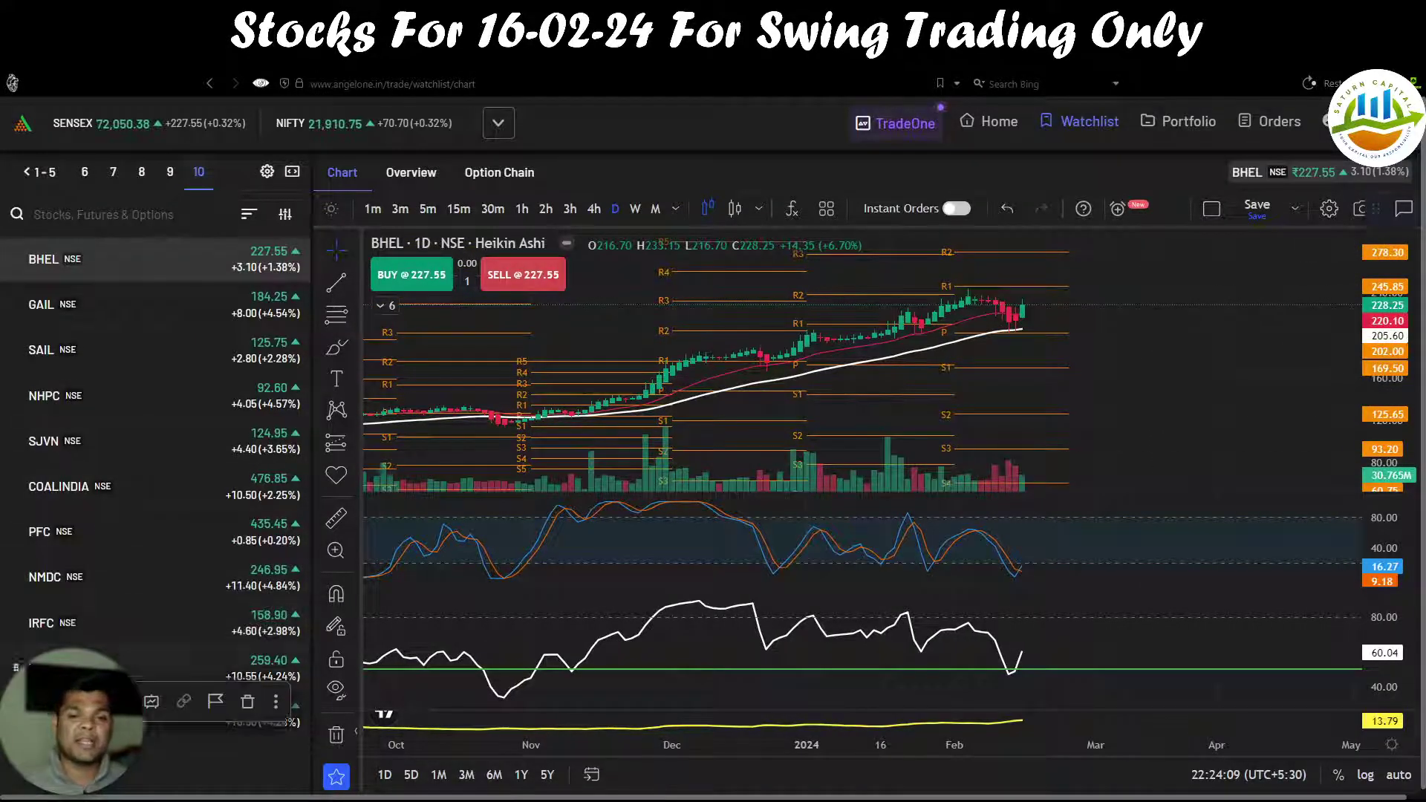
Step: Return to IREDA, compare its daily and 4-hour candles, and underline the recent daily low, removing the mark again
click(223, 713)
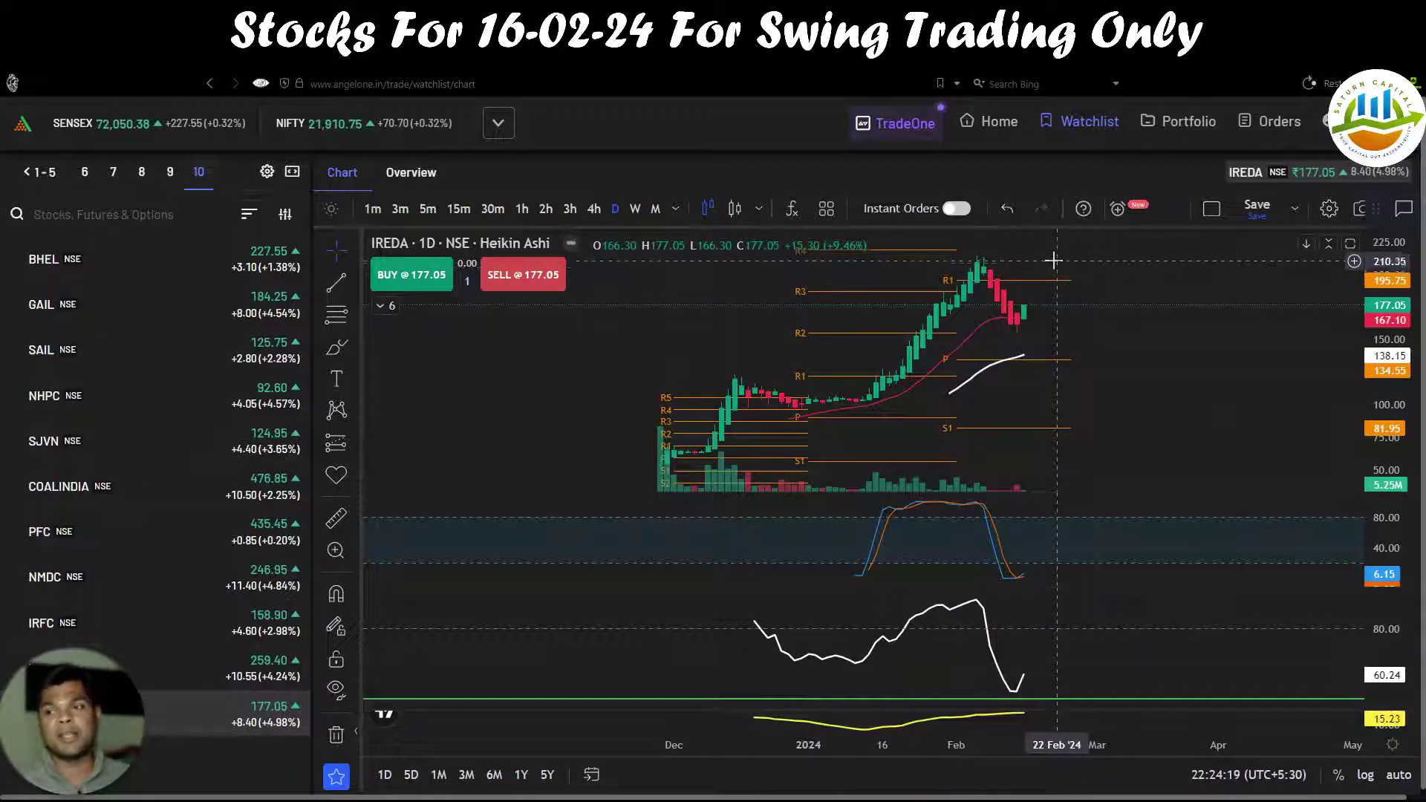
drag(1160, 349, 1103, 367)
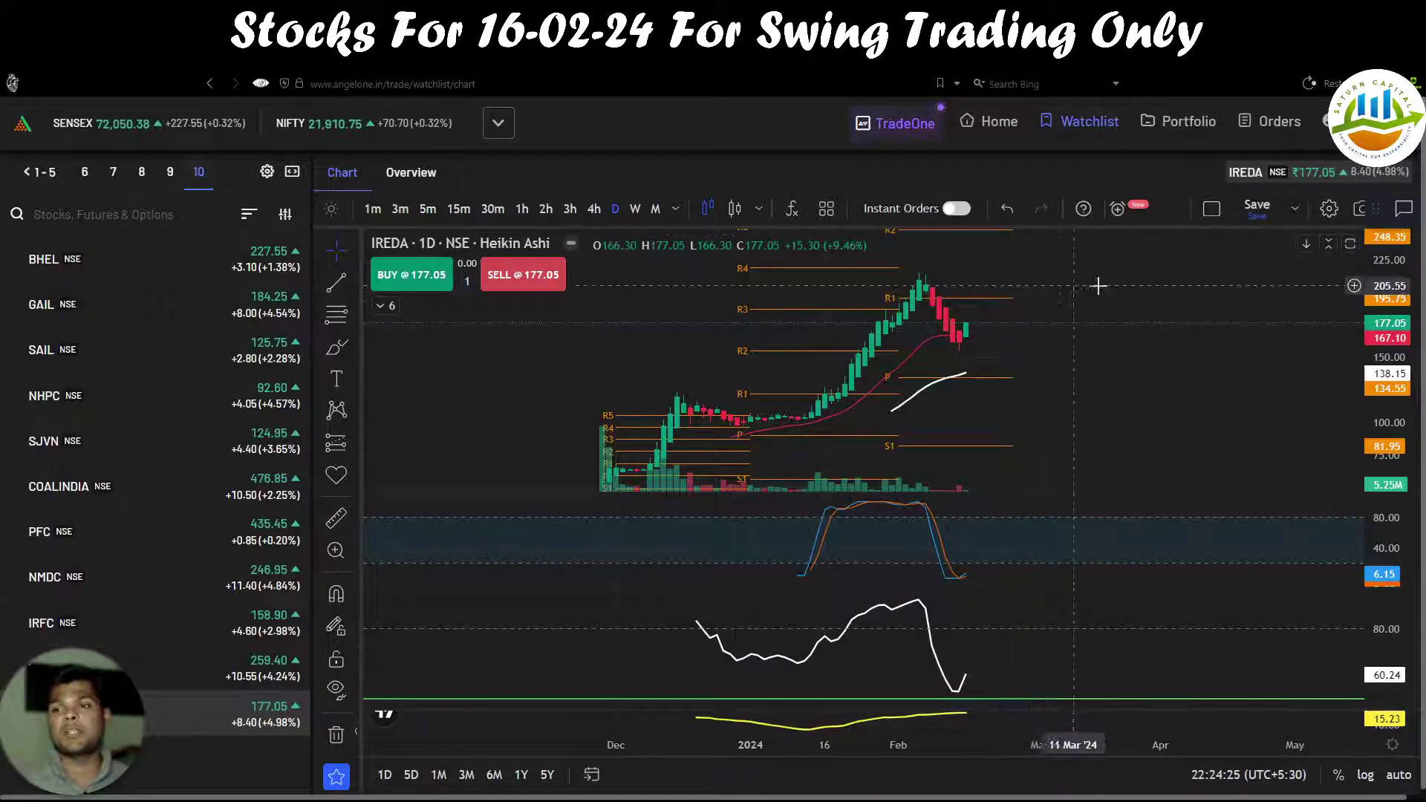
drag(1039, 288, 996, 296)
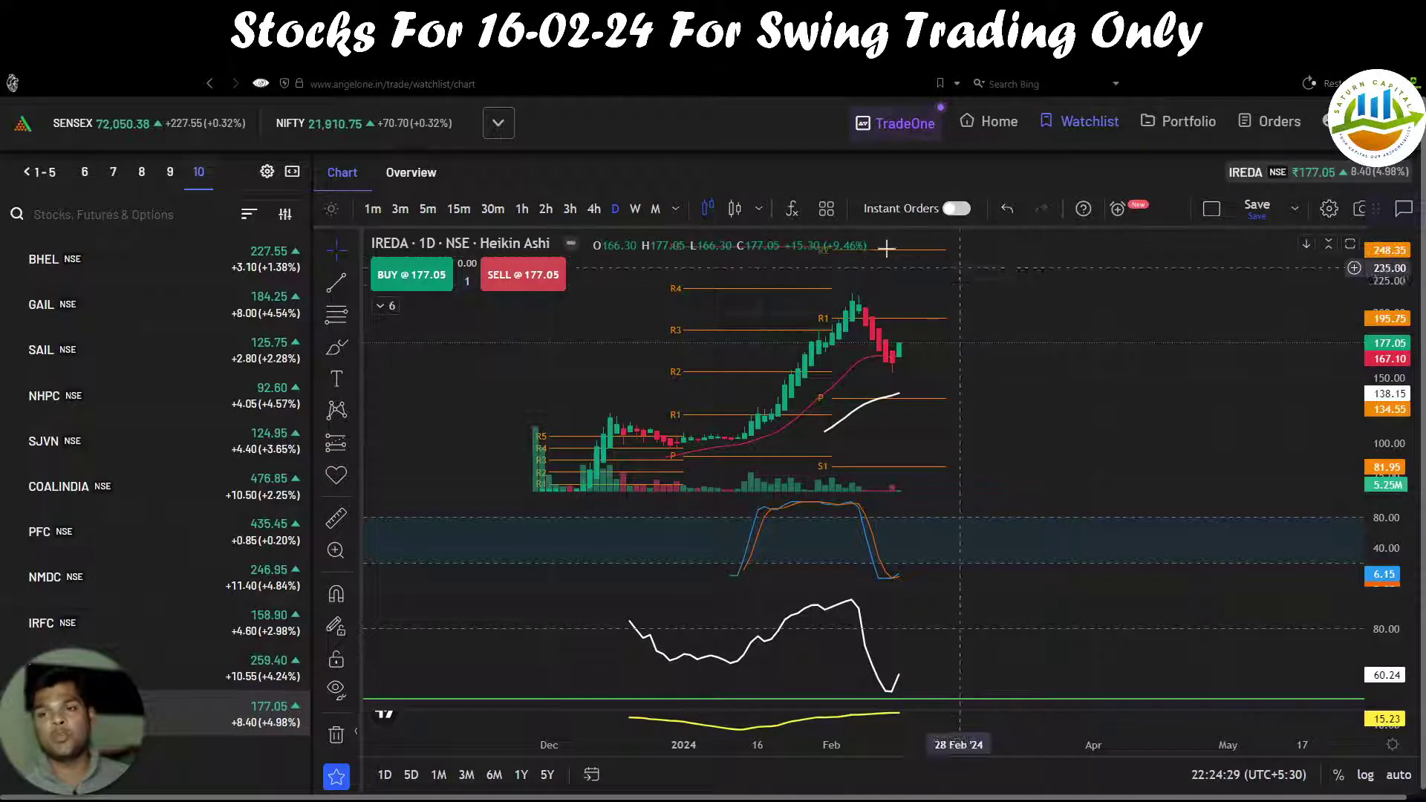
click(594, 209)
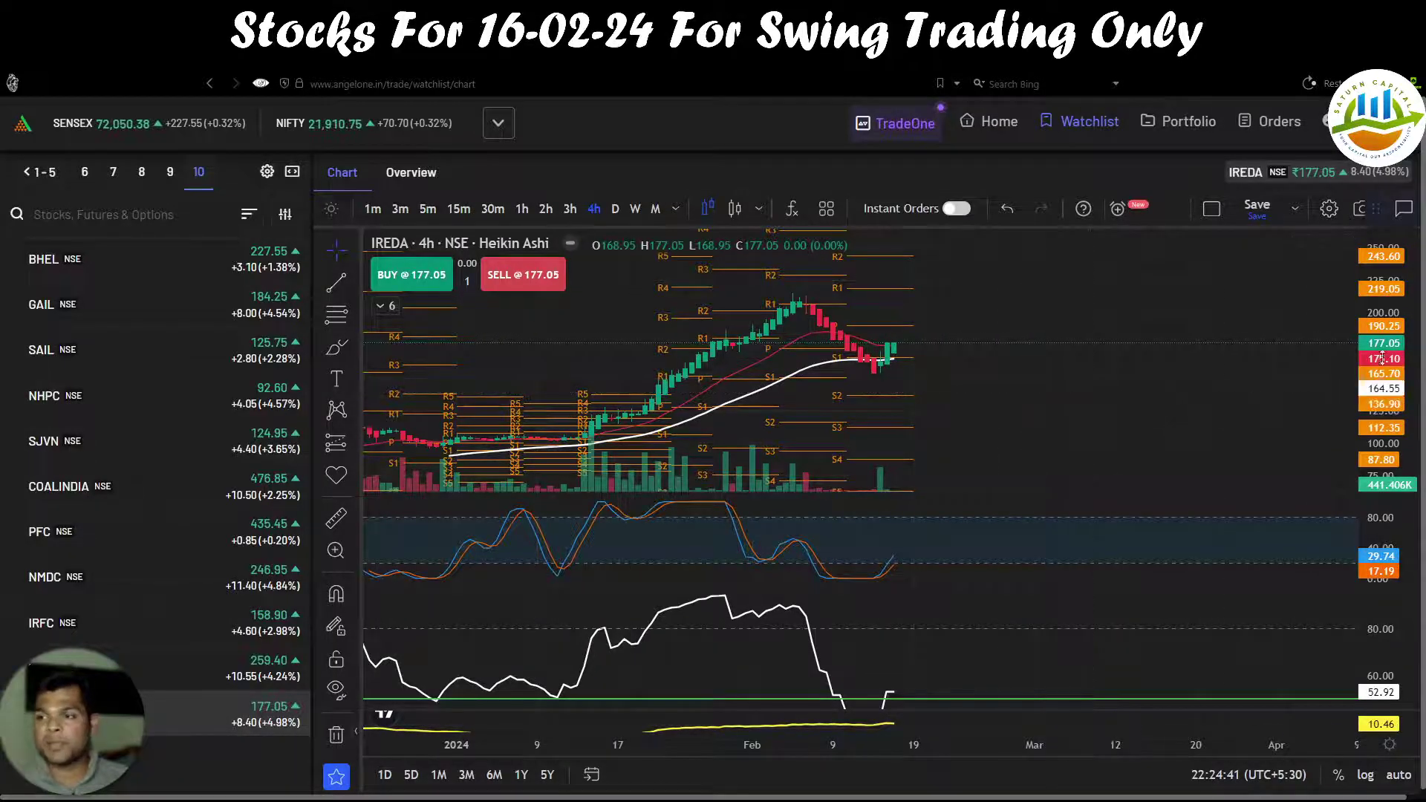
click(614, 211)
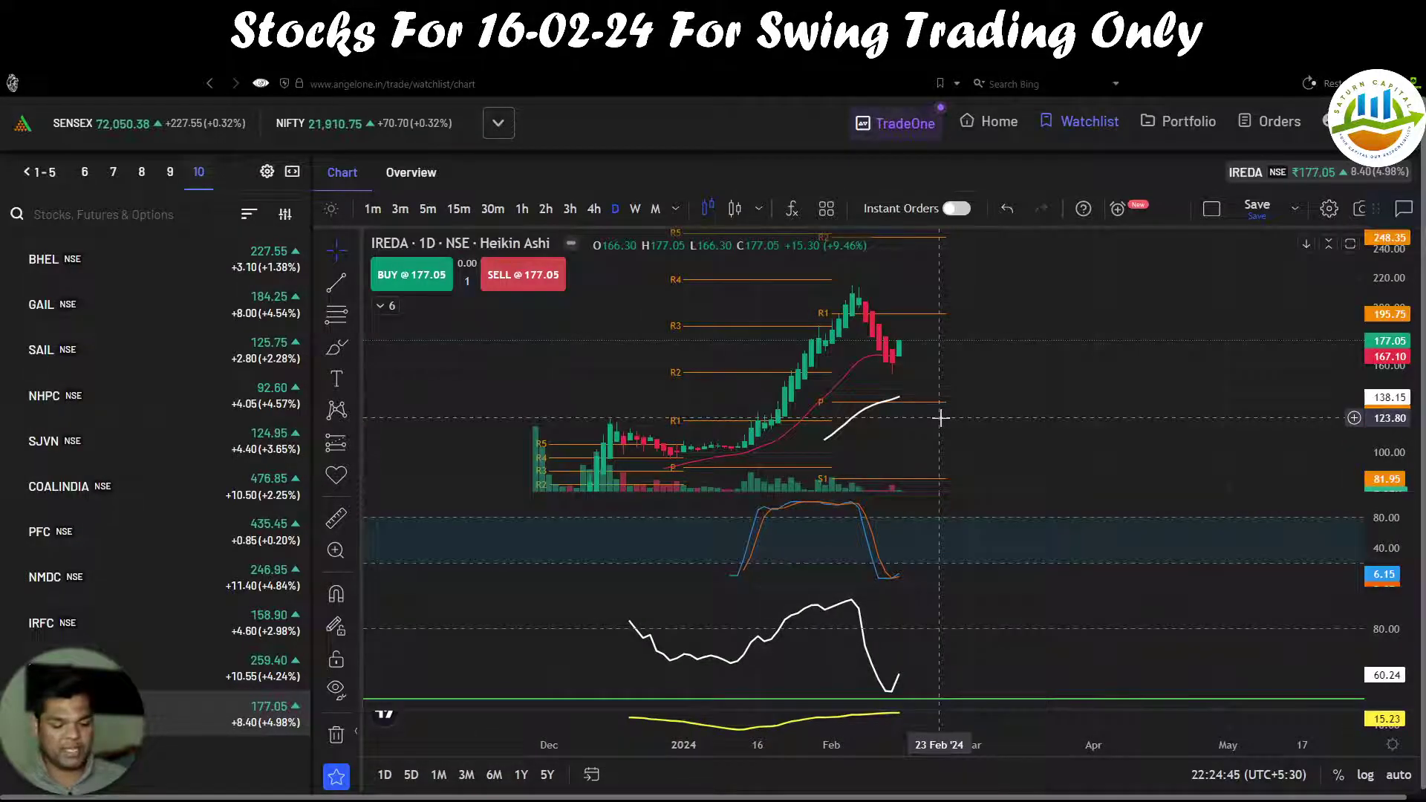
drag(880, 371, 947, 360)
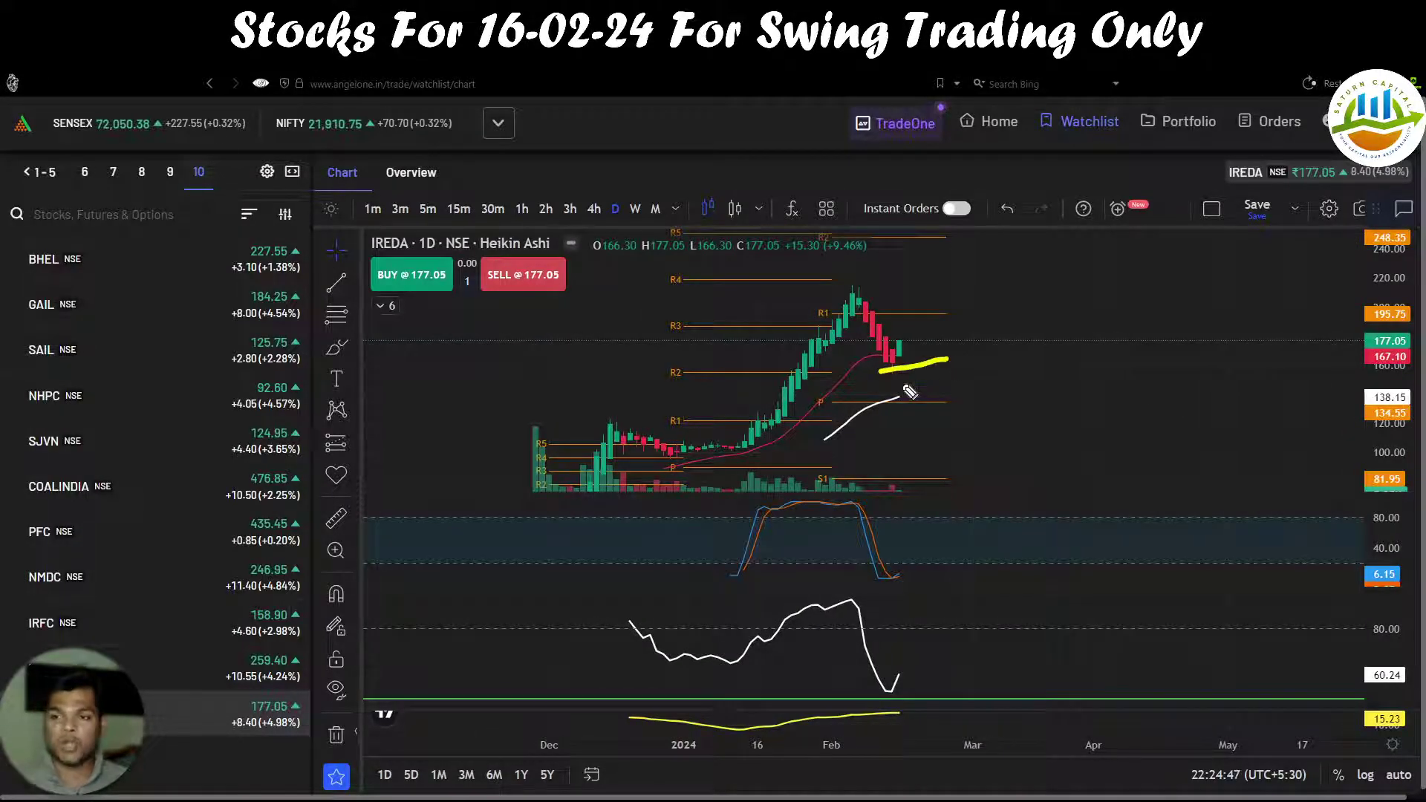
key(ctrl+z)
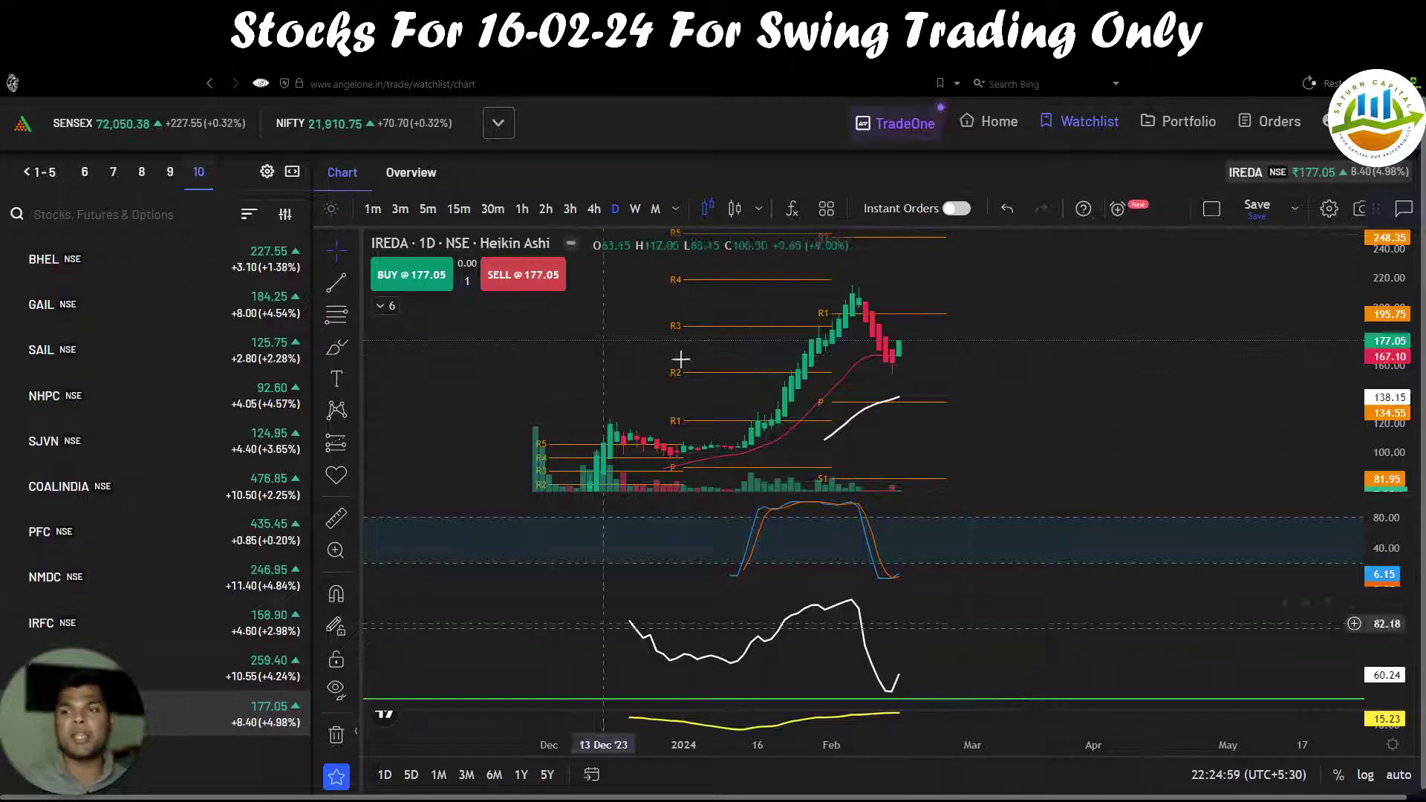
Step: Switch to the Google Sheets journal, add IREDA with view DAY in the row below CANFINHOME, and correct CANFINHOME's view to DAY
key(ctrl+Tab)
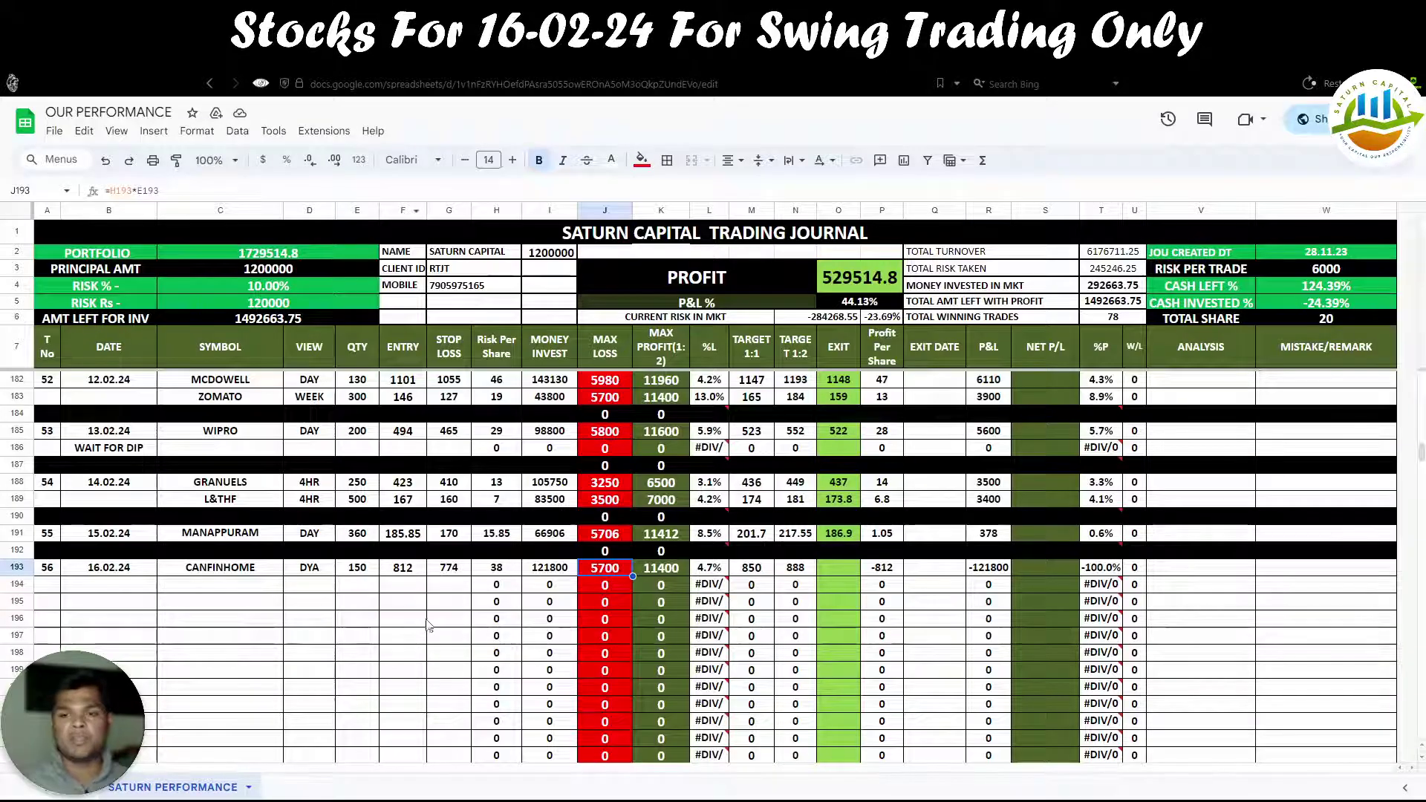
click(245, 586)
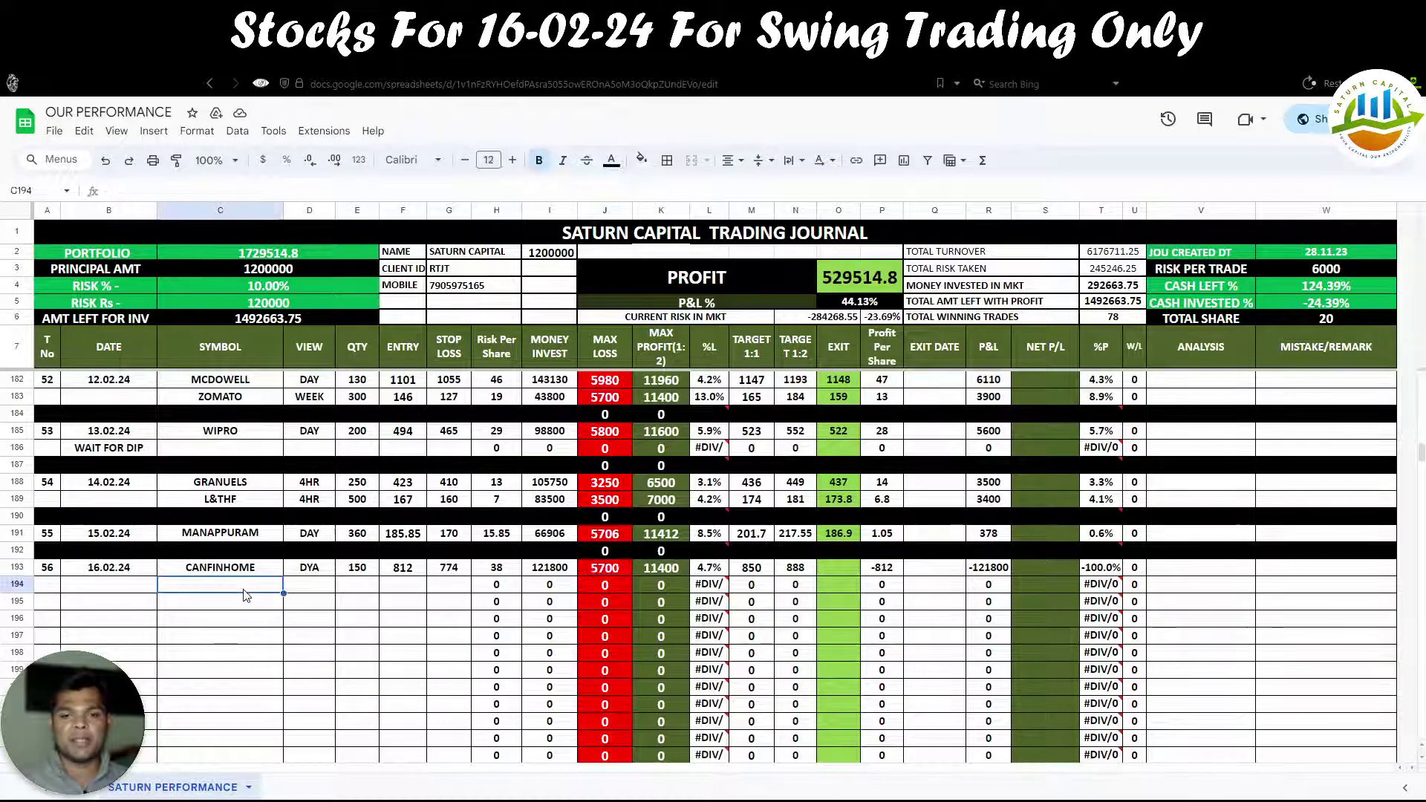
text(IREDA)
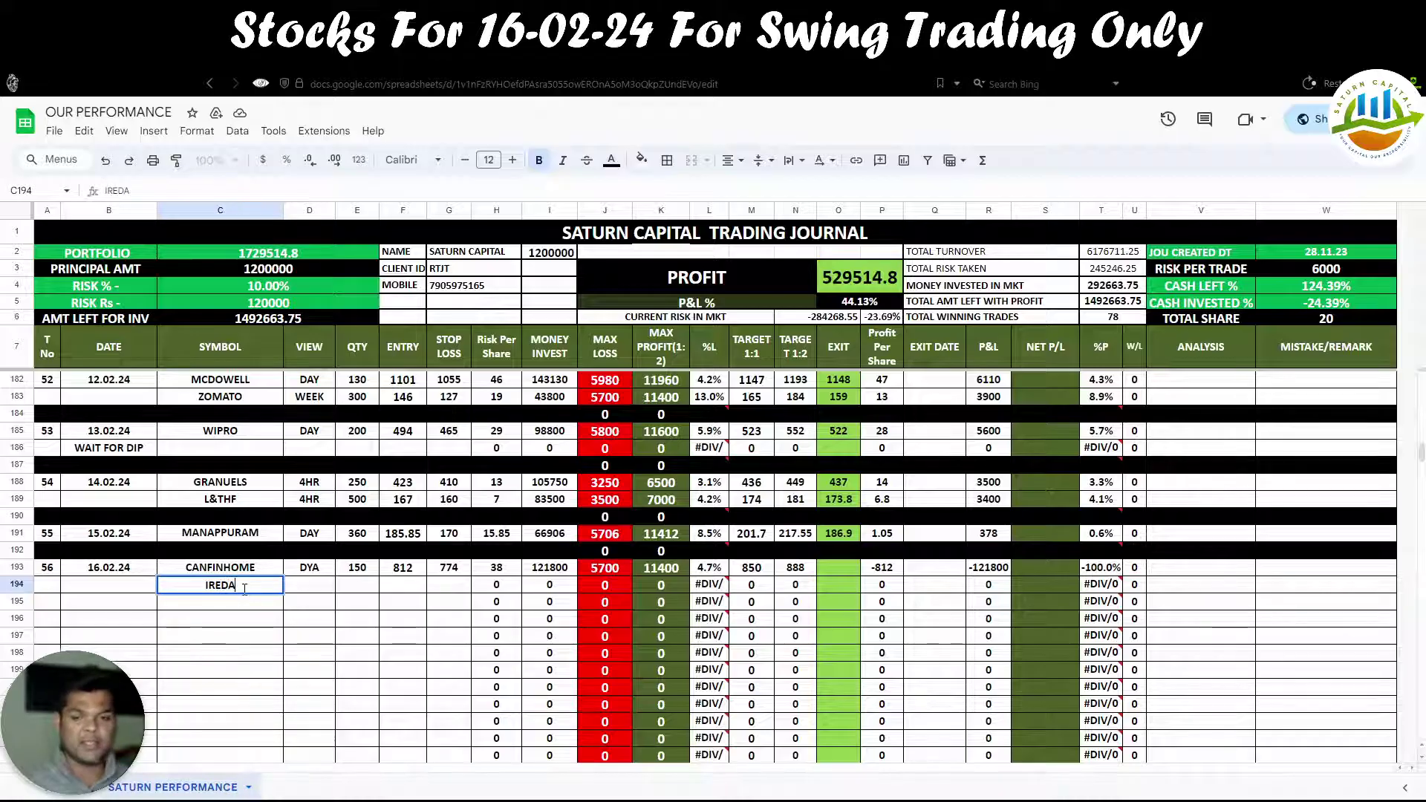
key(Tab)
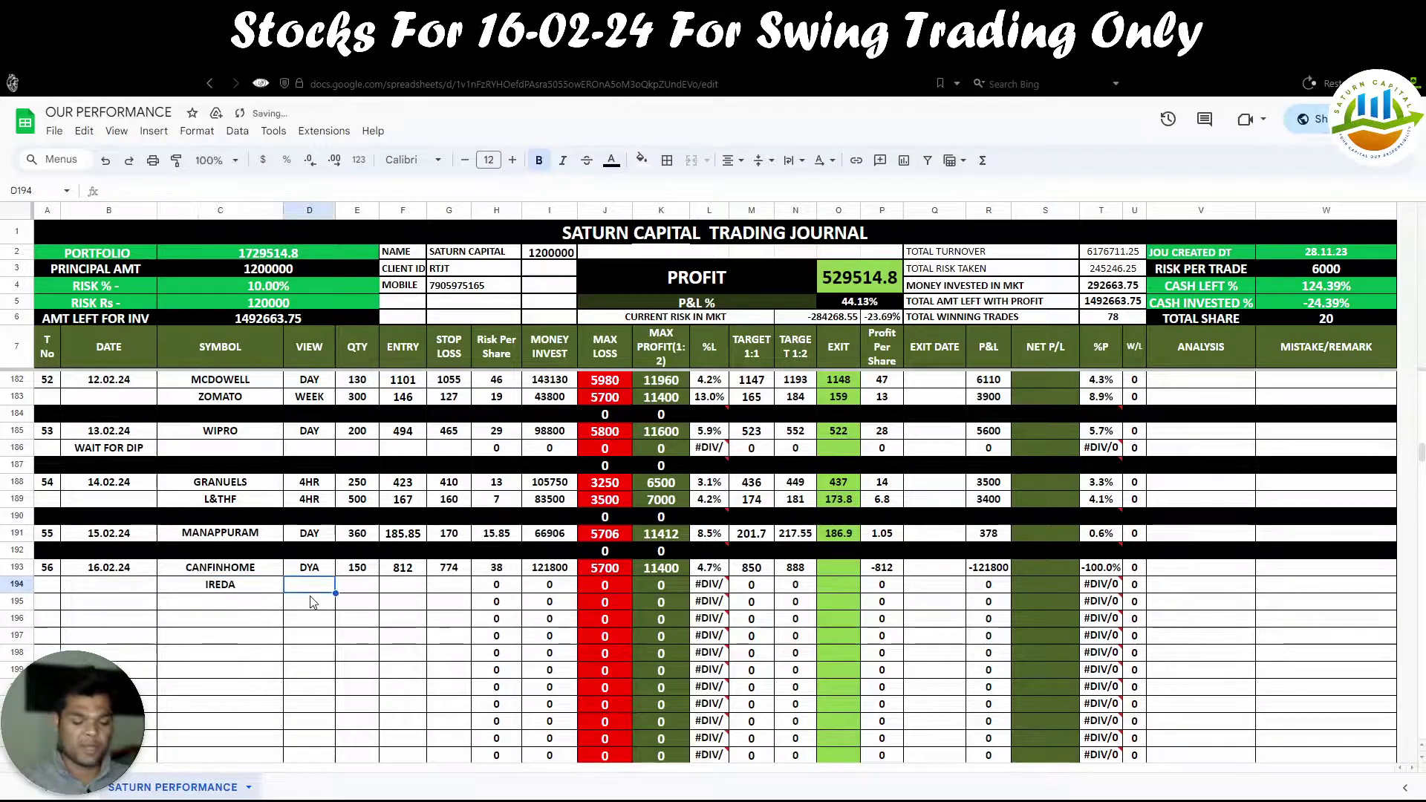
text(DAY)
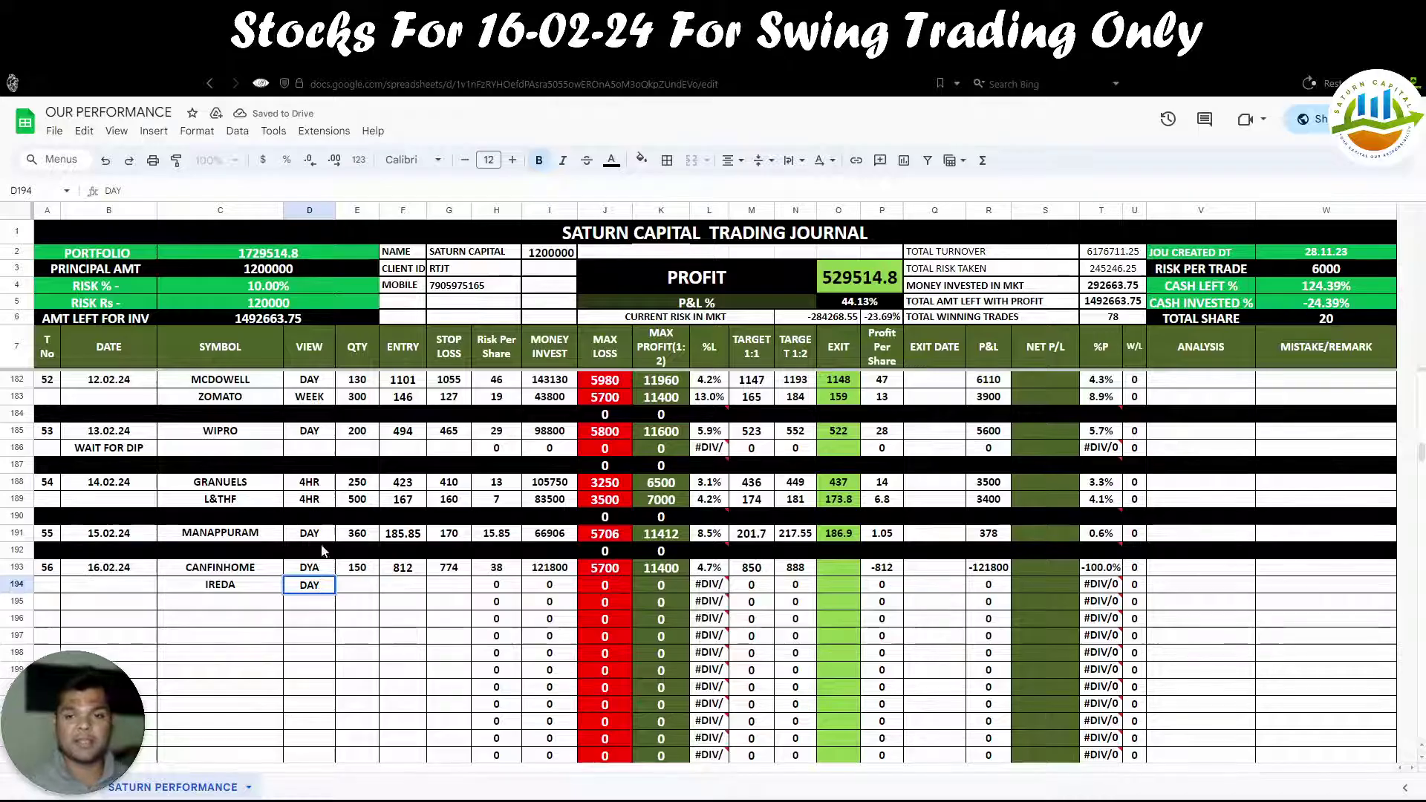
click(317, 572)
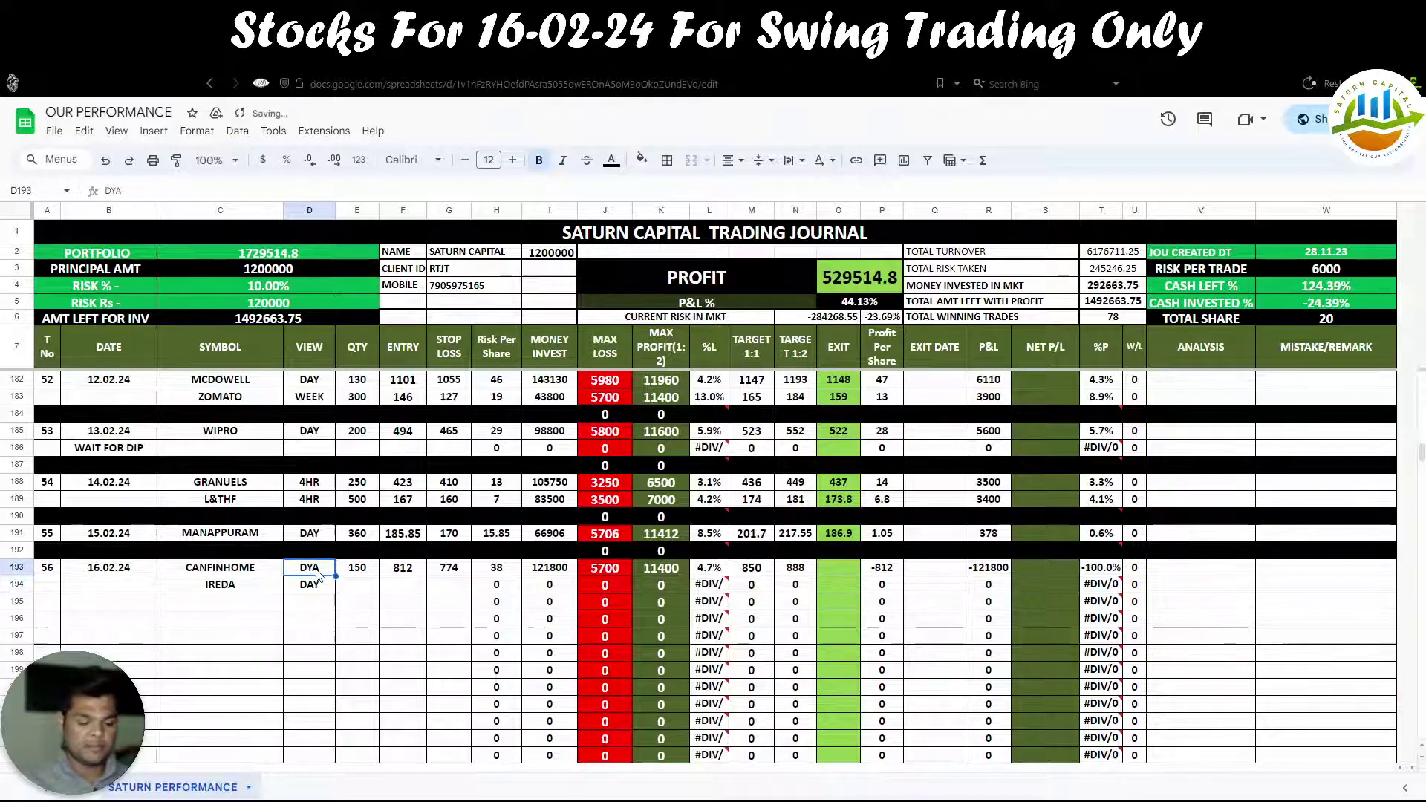
text(DAY)
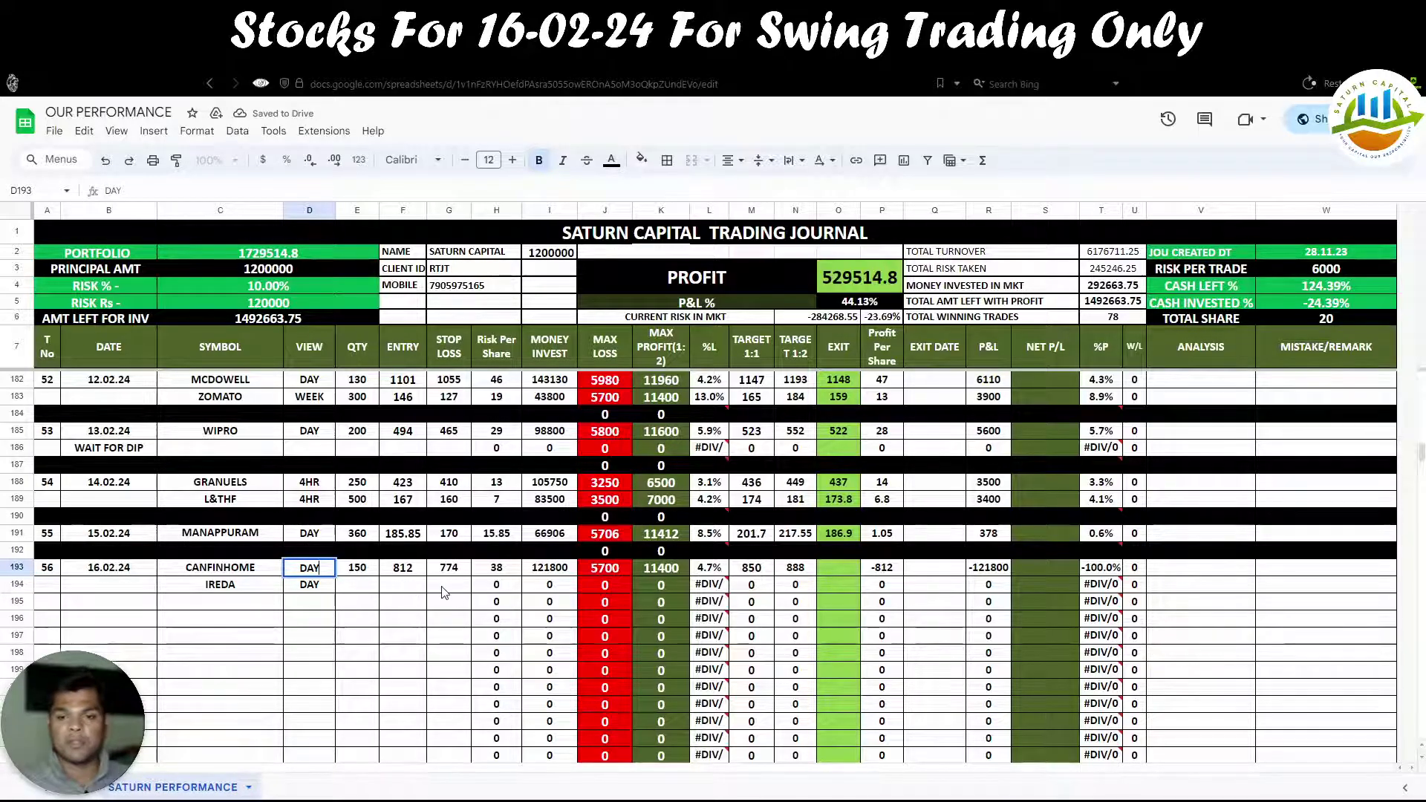
Step: Enter 158 as IREDA's stop loss in the journal and recheck the level on its daily chart in Angel One
click(450, 591)
text(158)
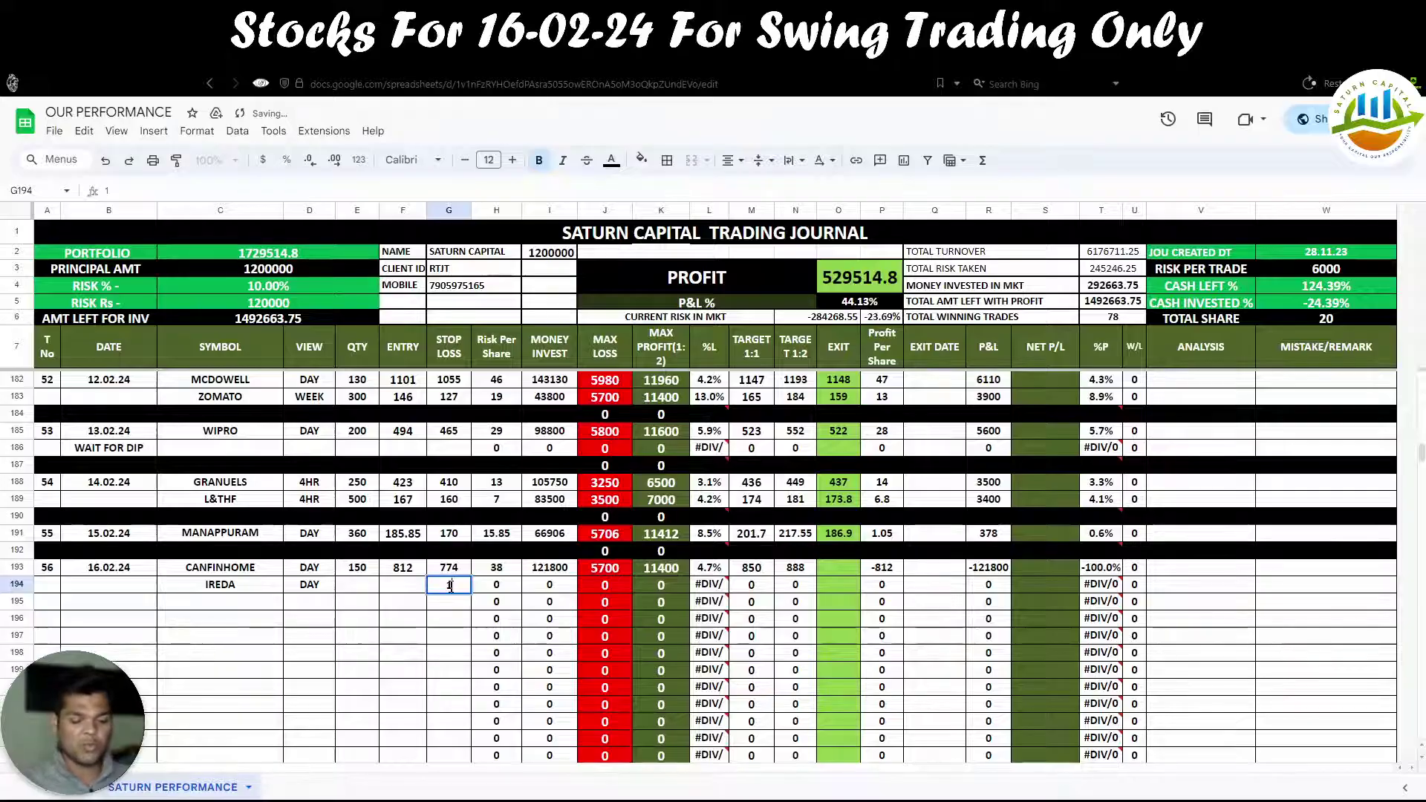
click(449, 637)
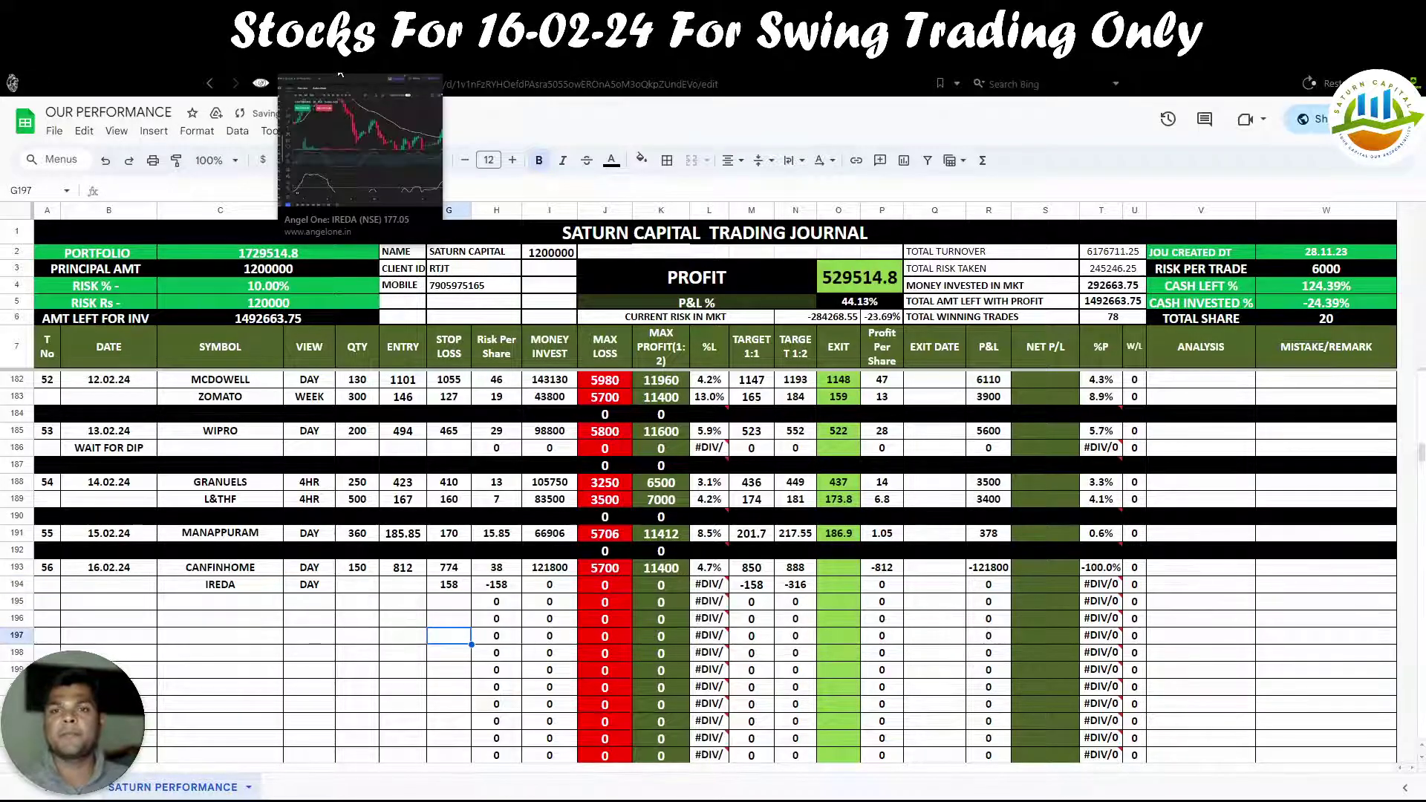
click(340, 74)
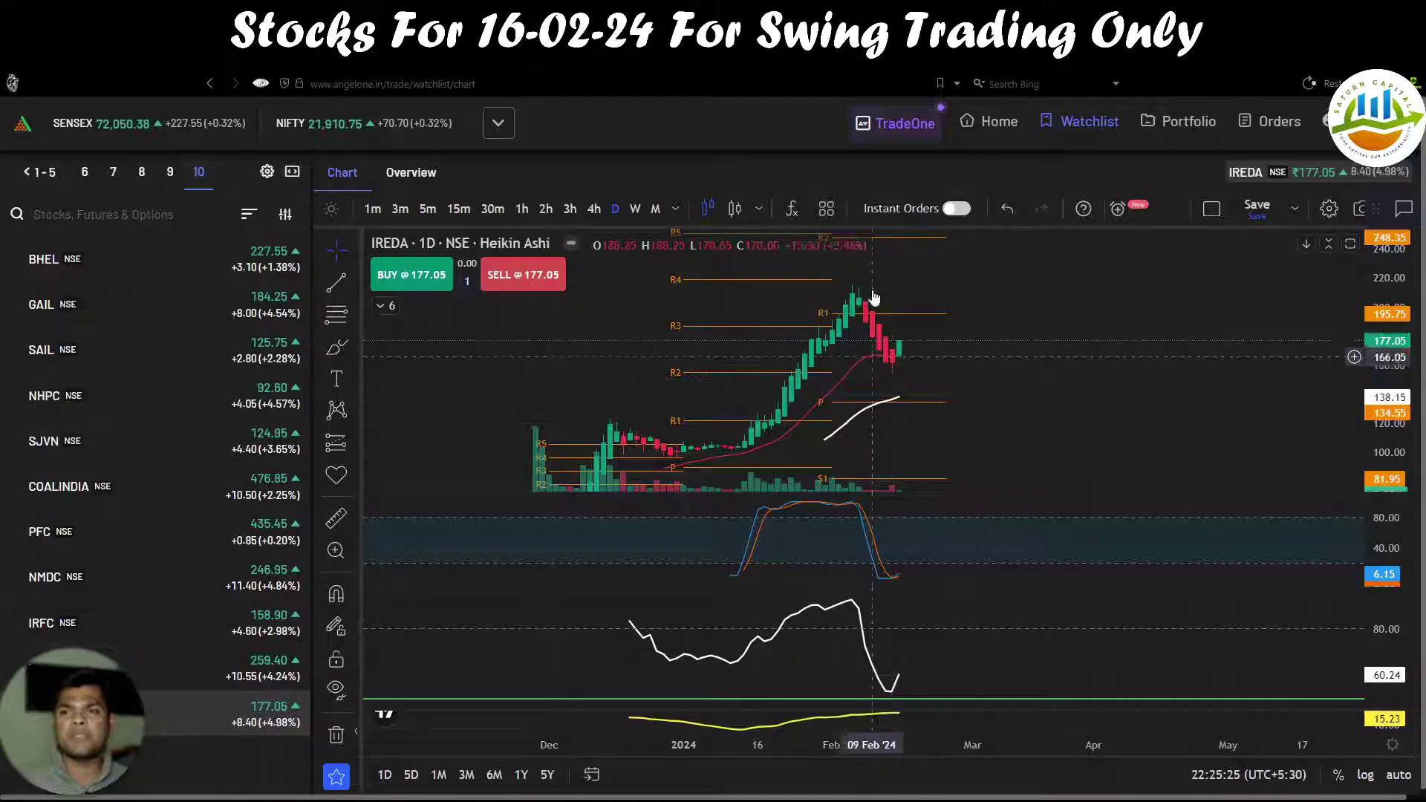
click(790, 74)
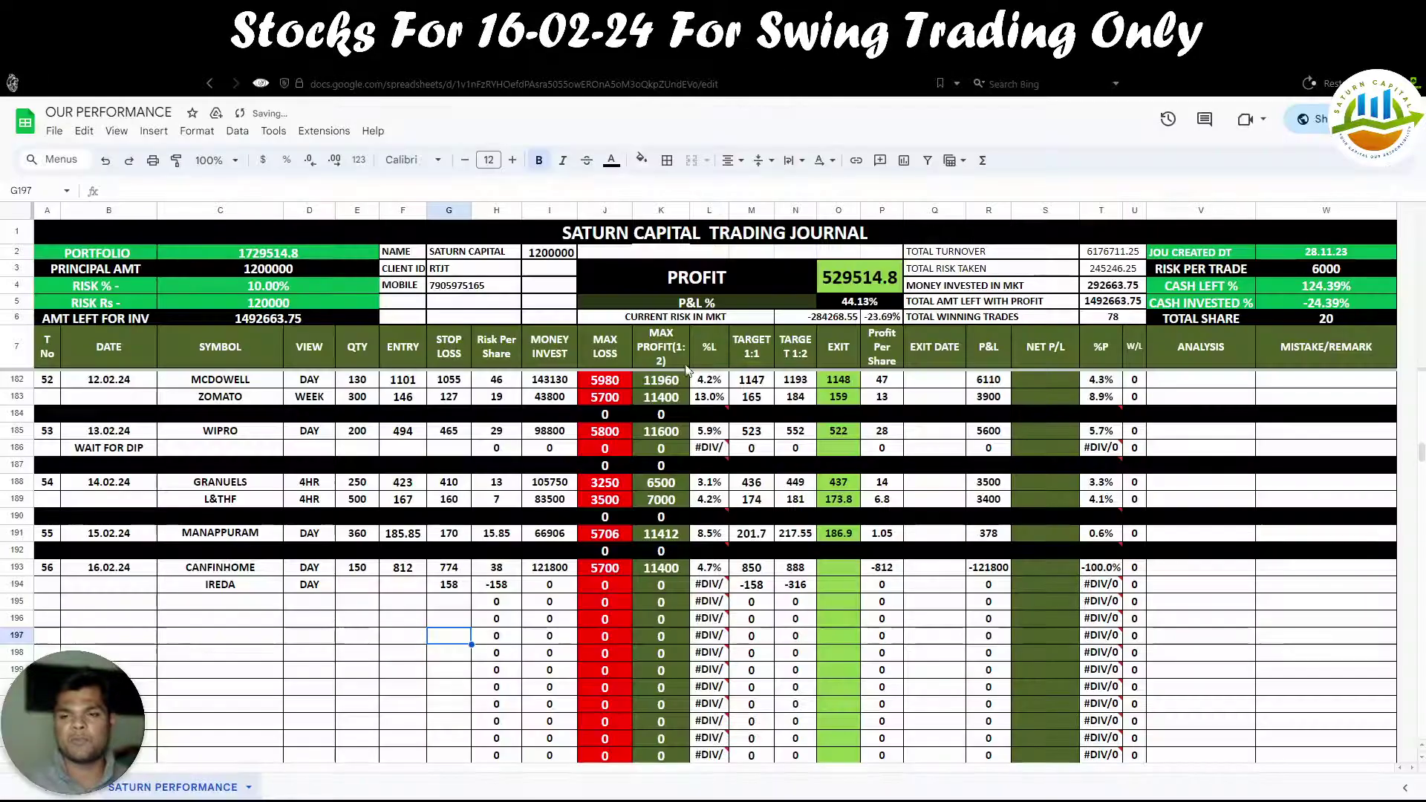
Step: Set IREDA's stop loss to 152 and its entry to 180, and check the resulting risk per share
click(453, 586)
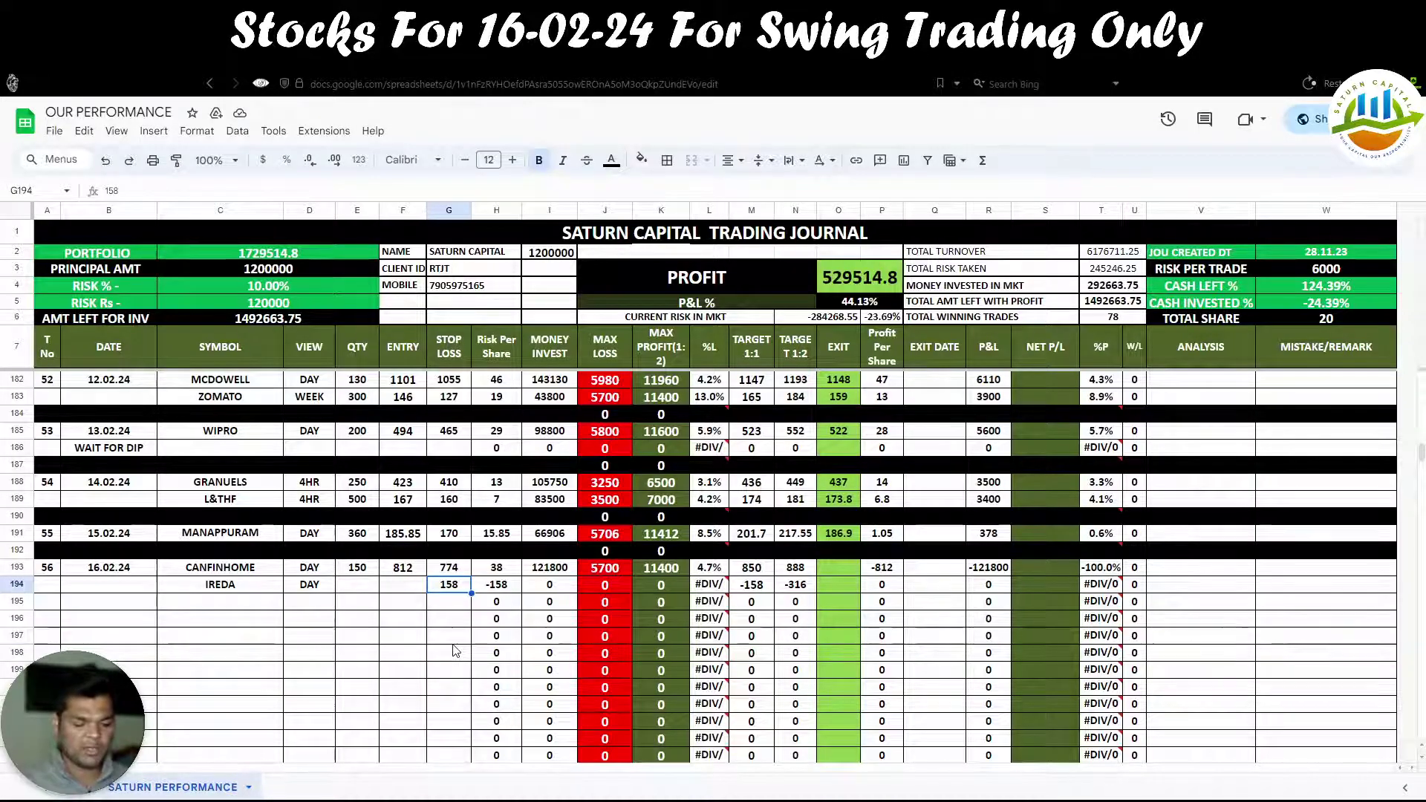
text(152)
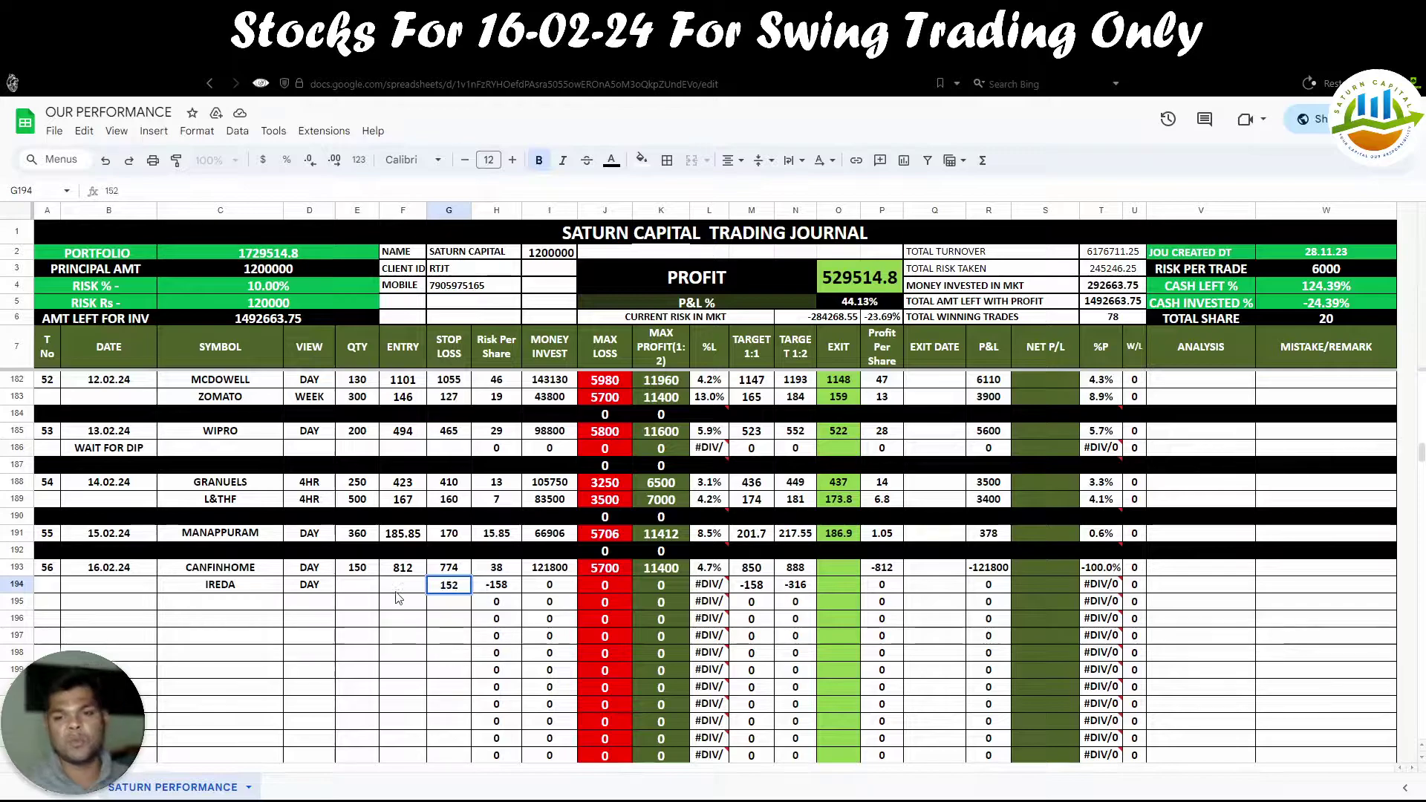
key(Left)
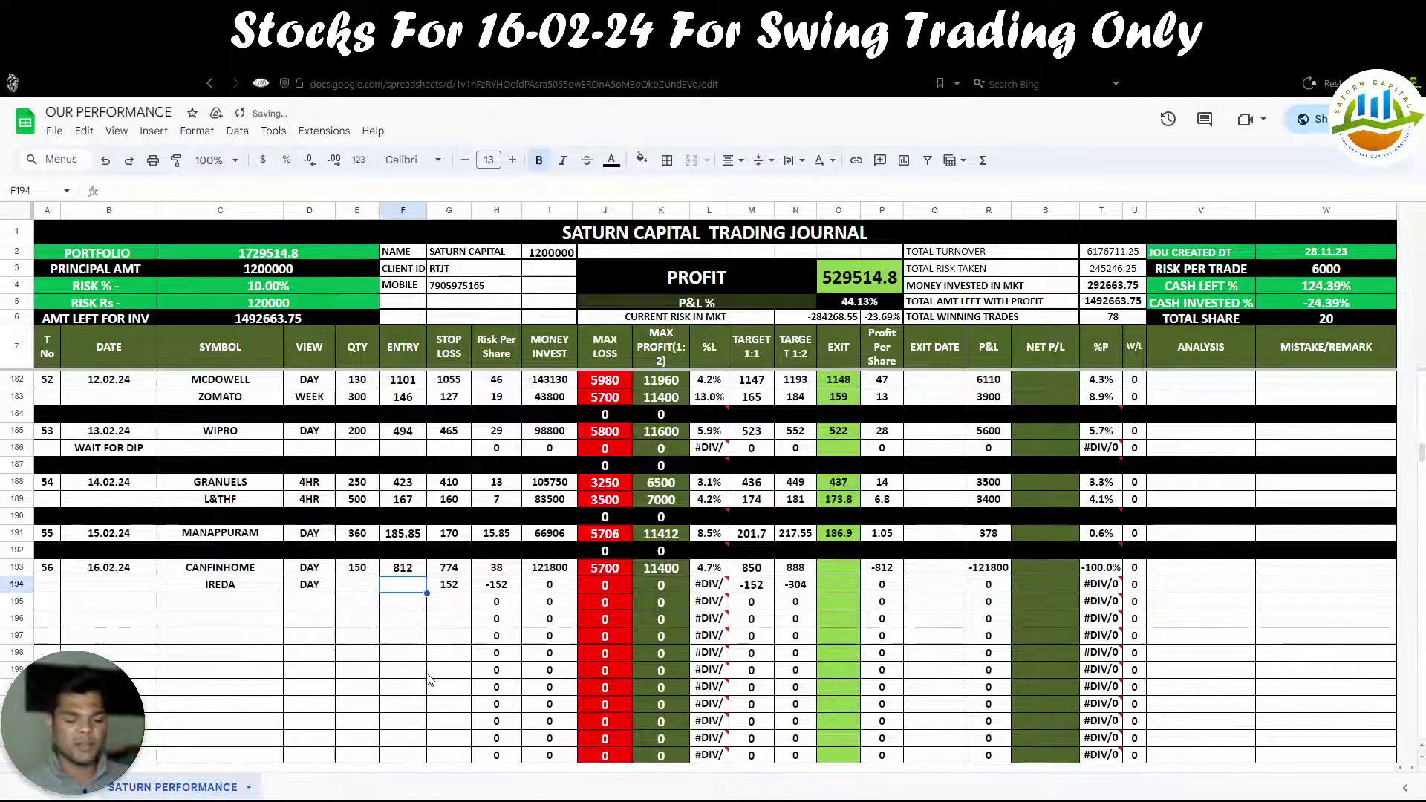
text(180)
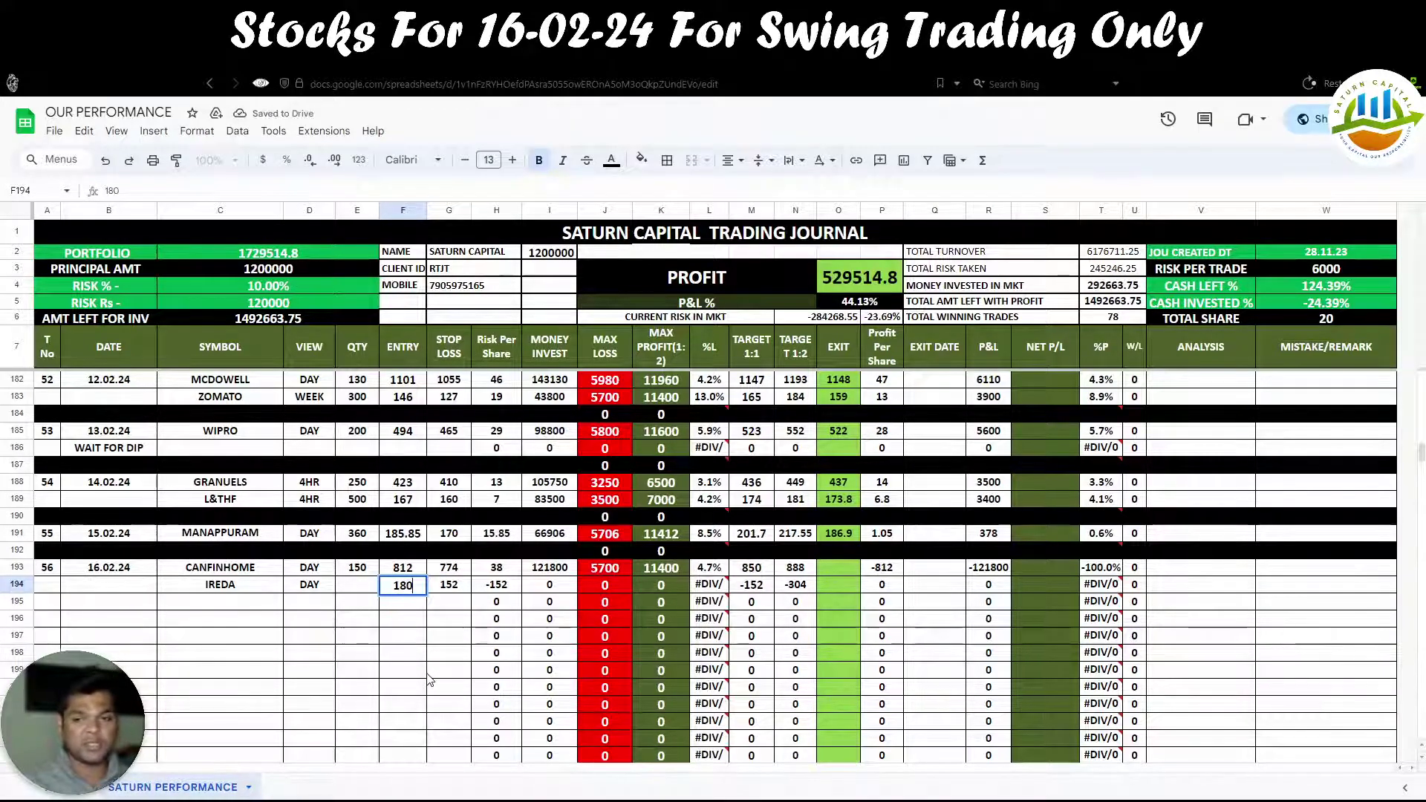
click(413, 622)
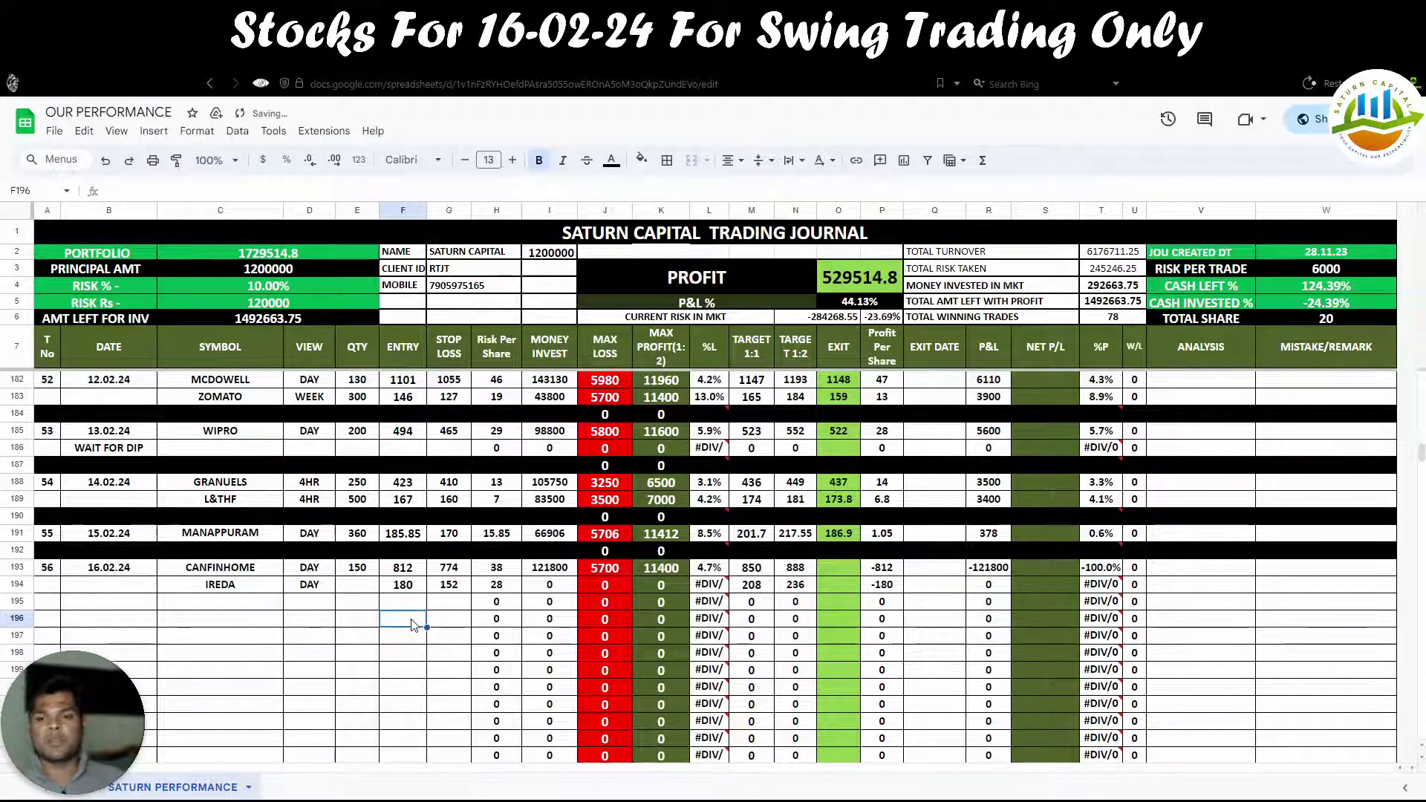
click(507, 590)
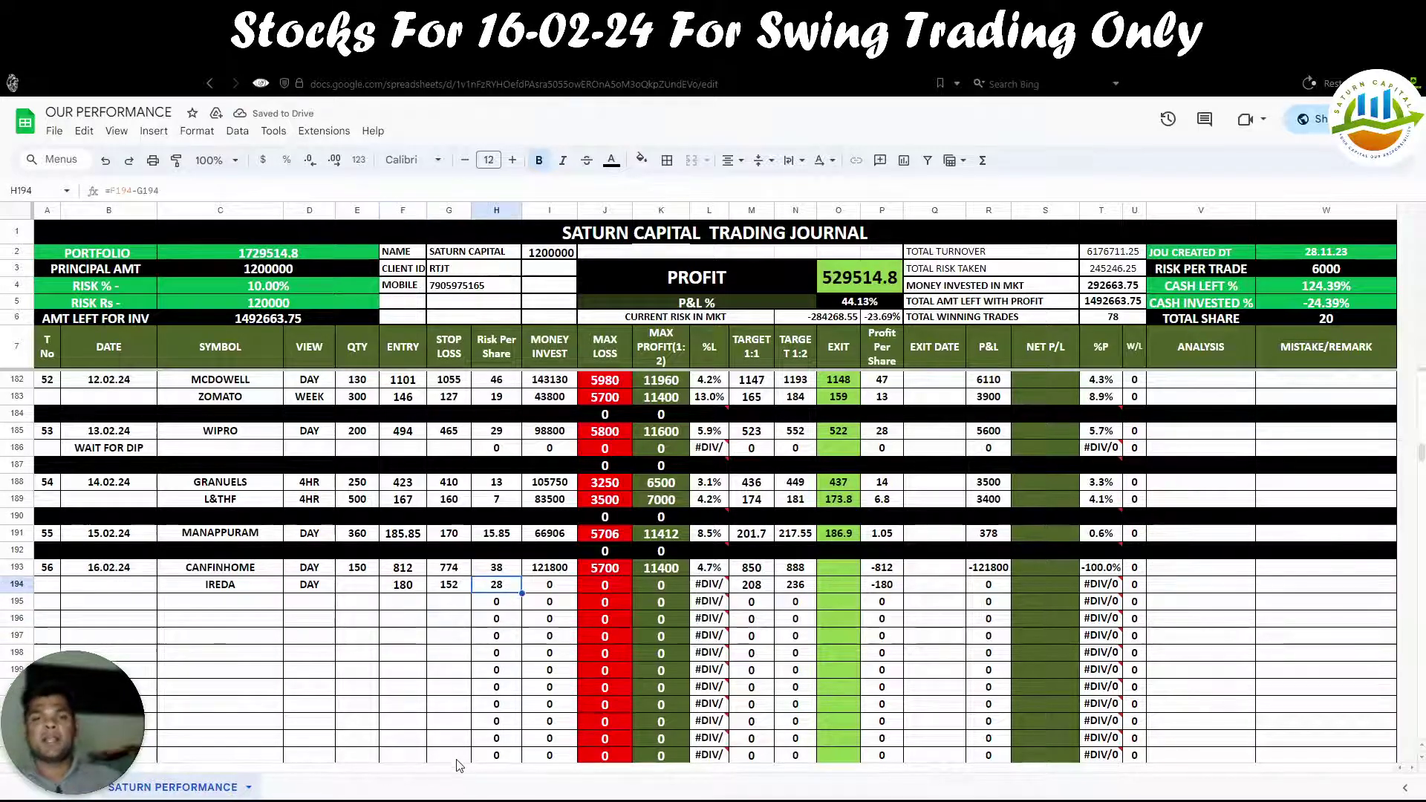
Step: Enter 100 as IREDA's quantity and circle the journal's risk per trade for comparison, clearing the mark again
click(355, 588)
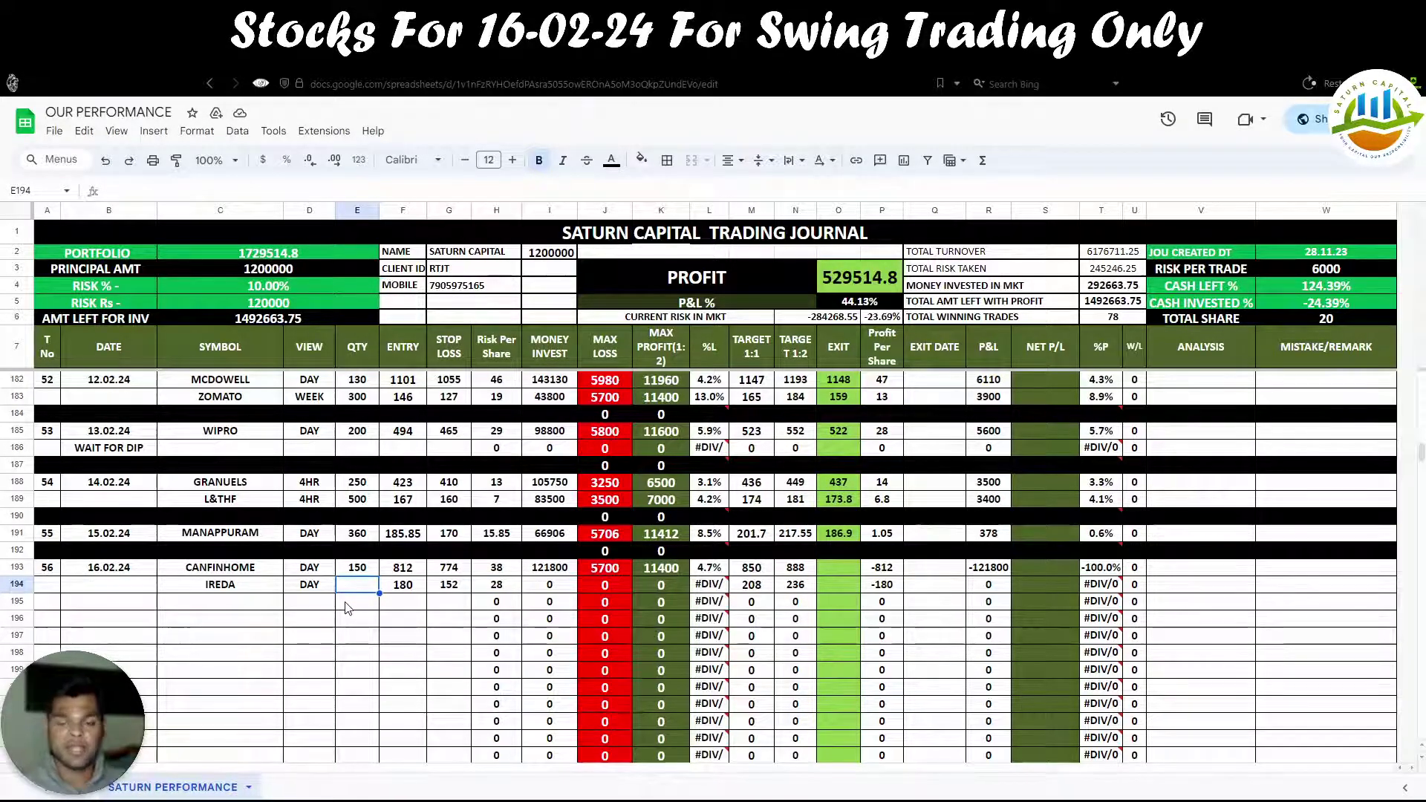
text(10)
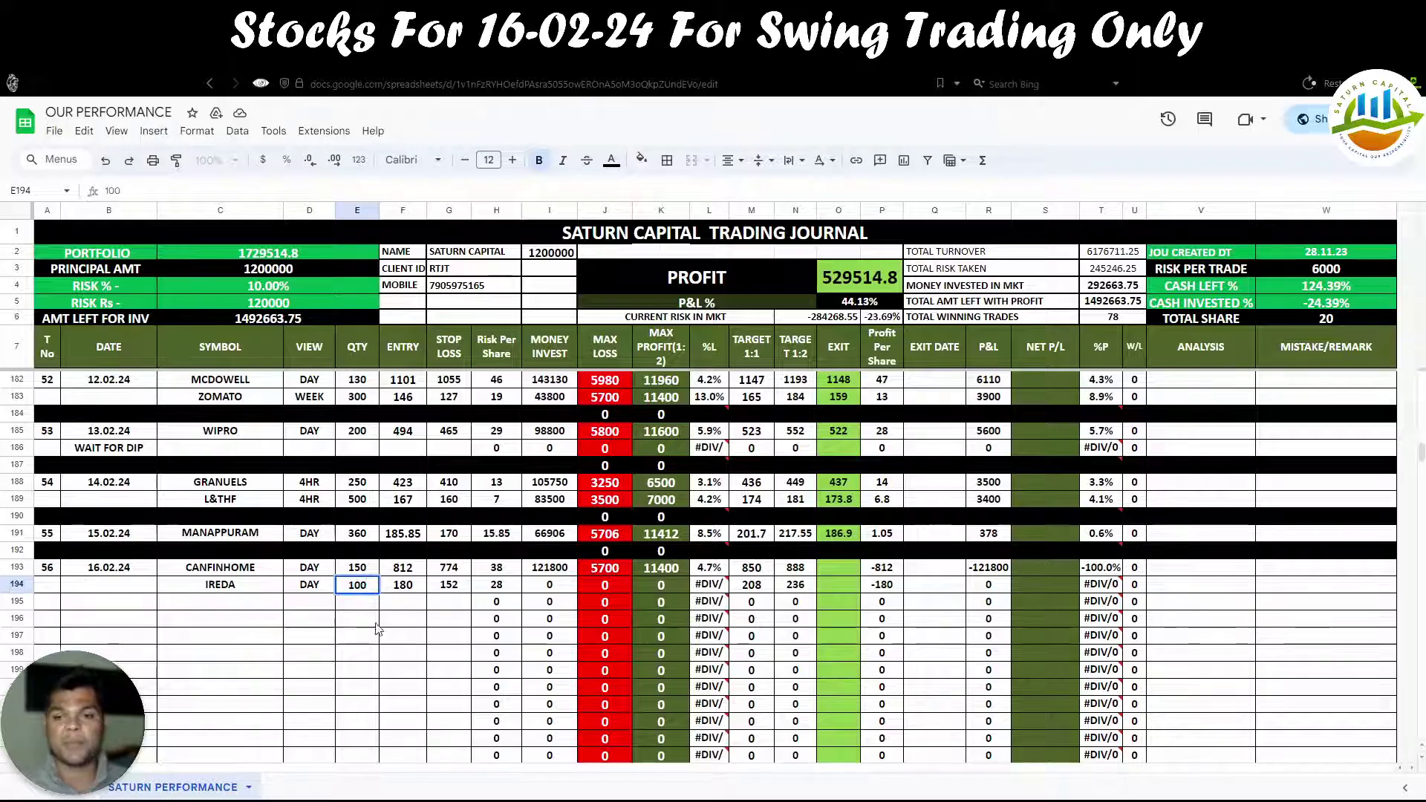
text(0)
click(385, 634)
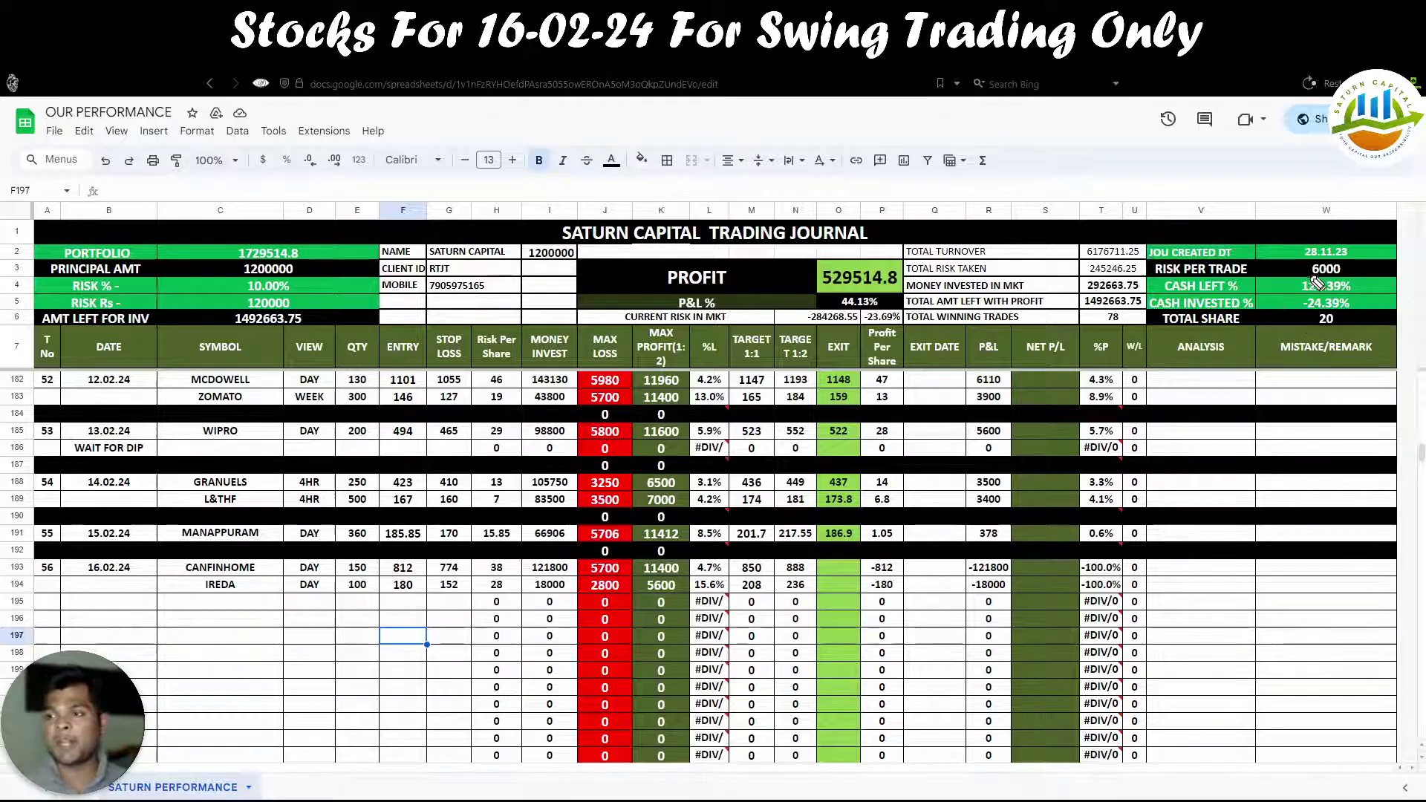
mouse_move(1307, 276)
mouse_down()
mouse_move(1373, 277)
mouse_move(1279, 283)
mouse_move(1280, 297)
mouse_up()
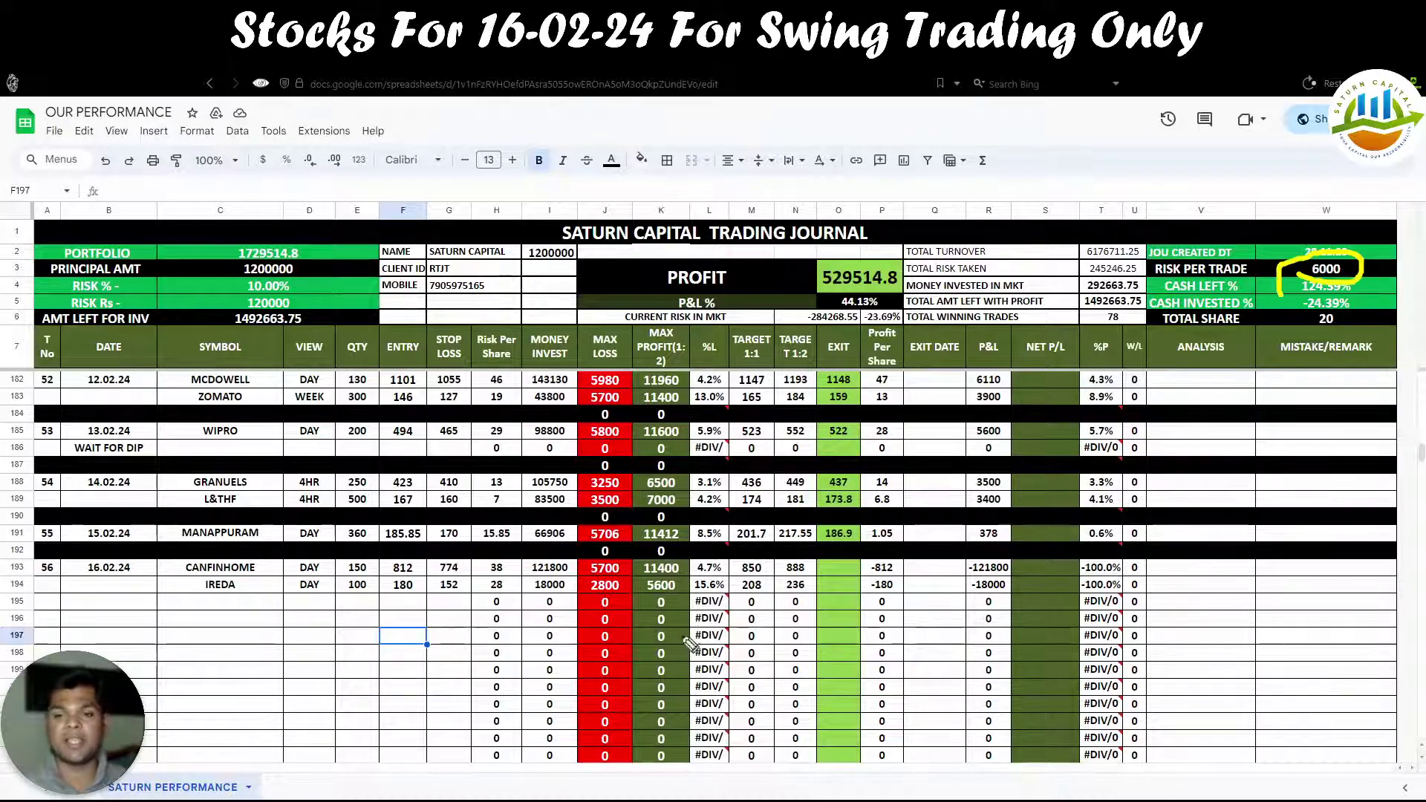
key(Escape)
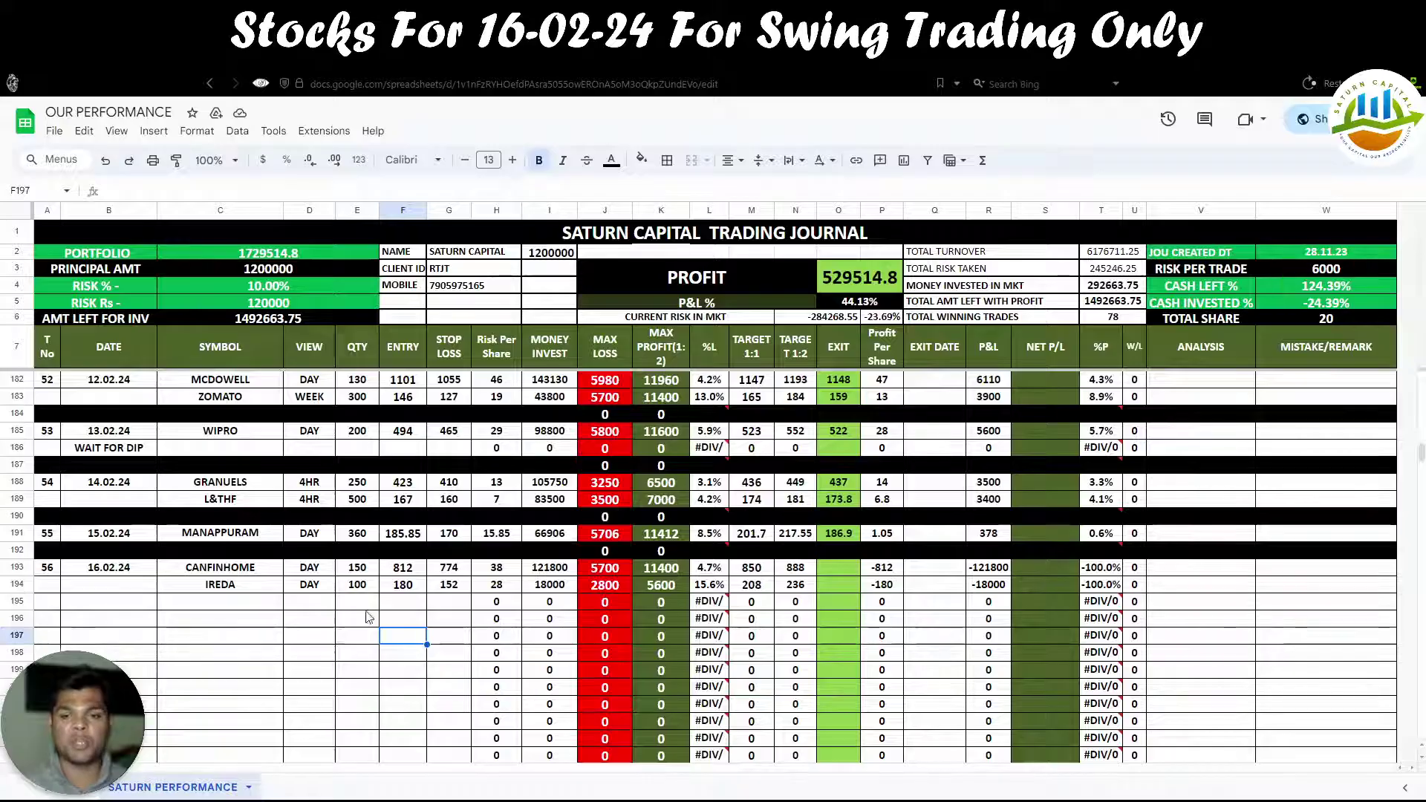
Step: Set IREDA's quantity to 200 and check its 1:1 target and maximum profit cells
click(358, 586)
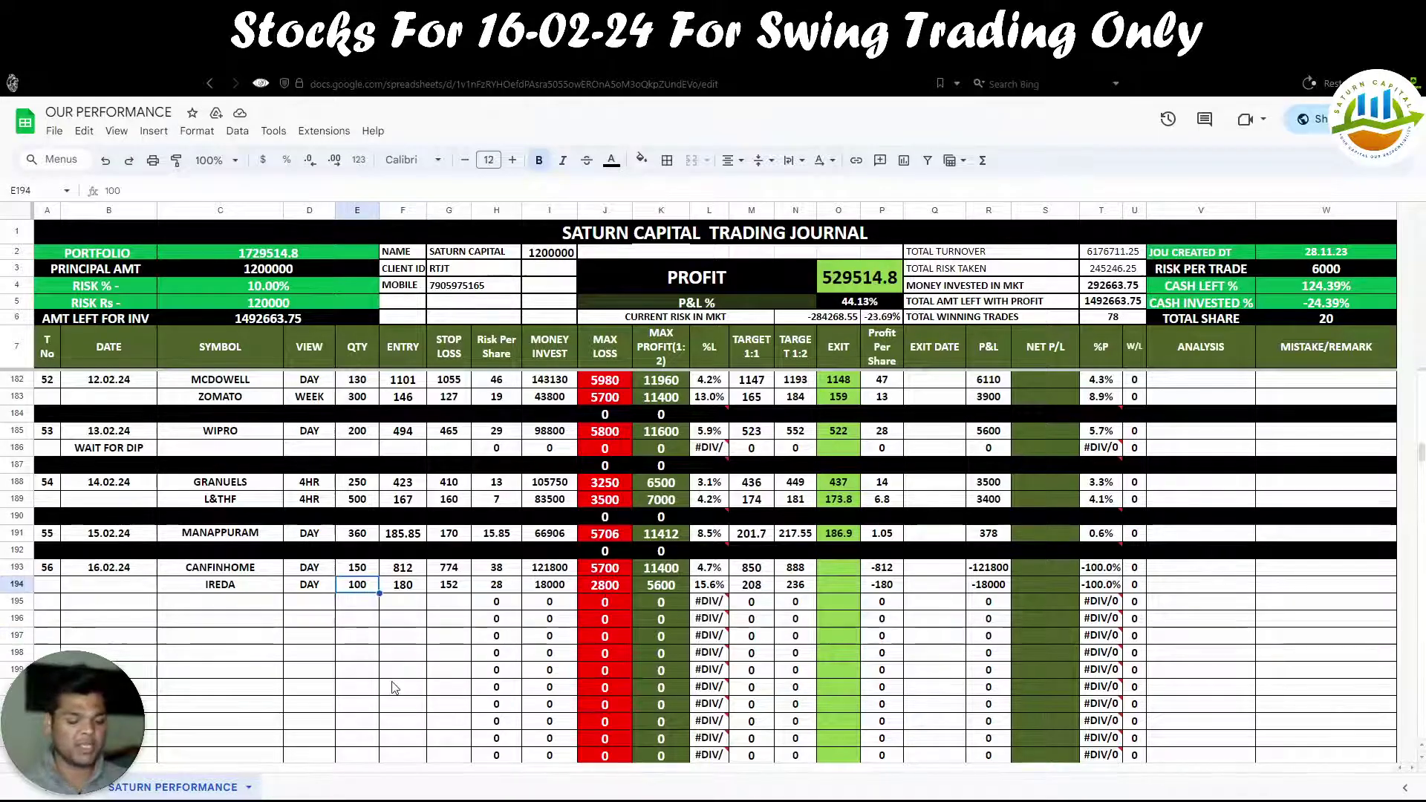
text(200)
click(404, 636)
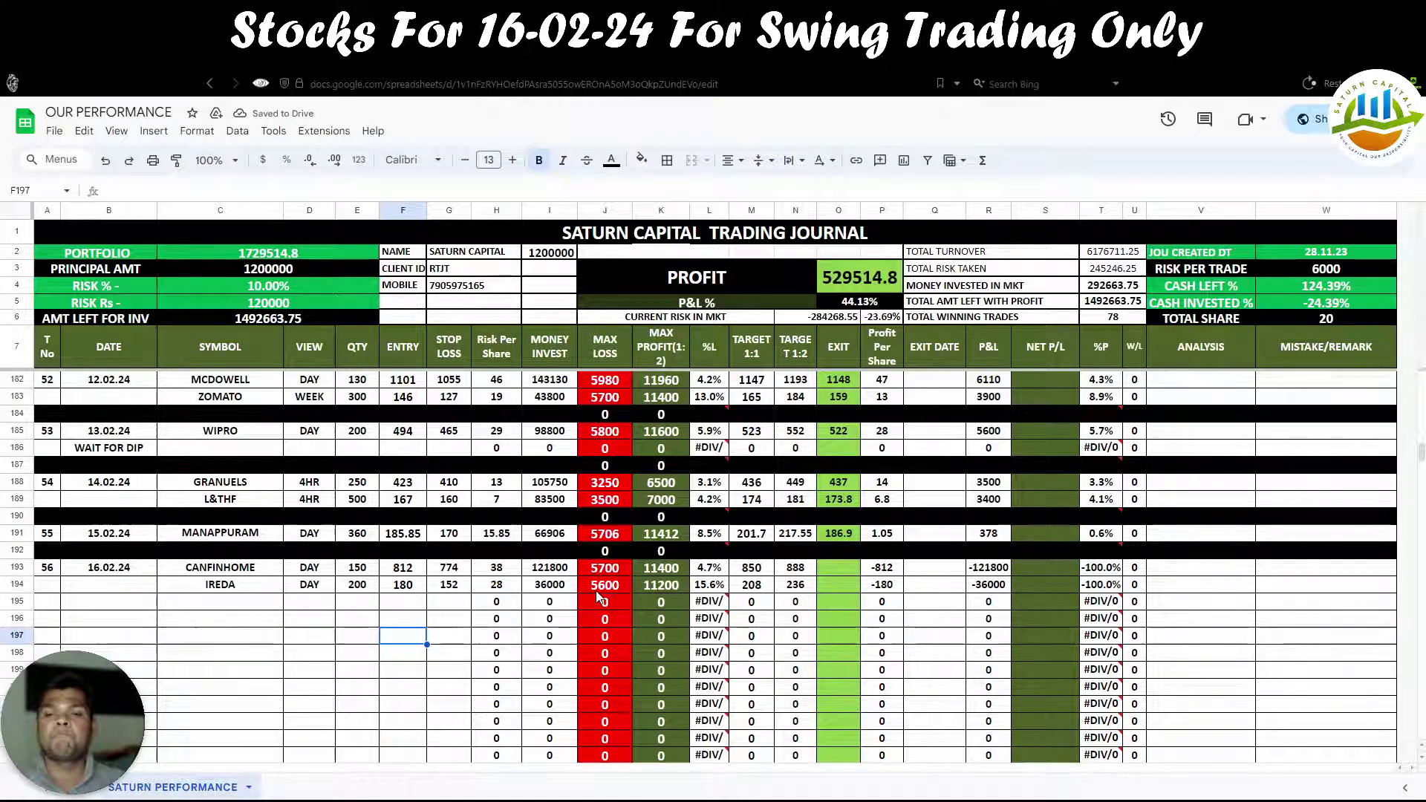
click(752, 591)
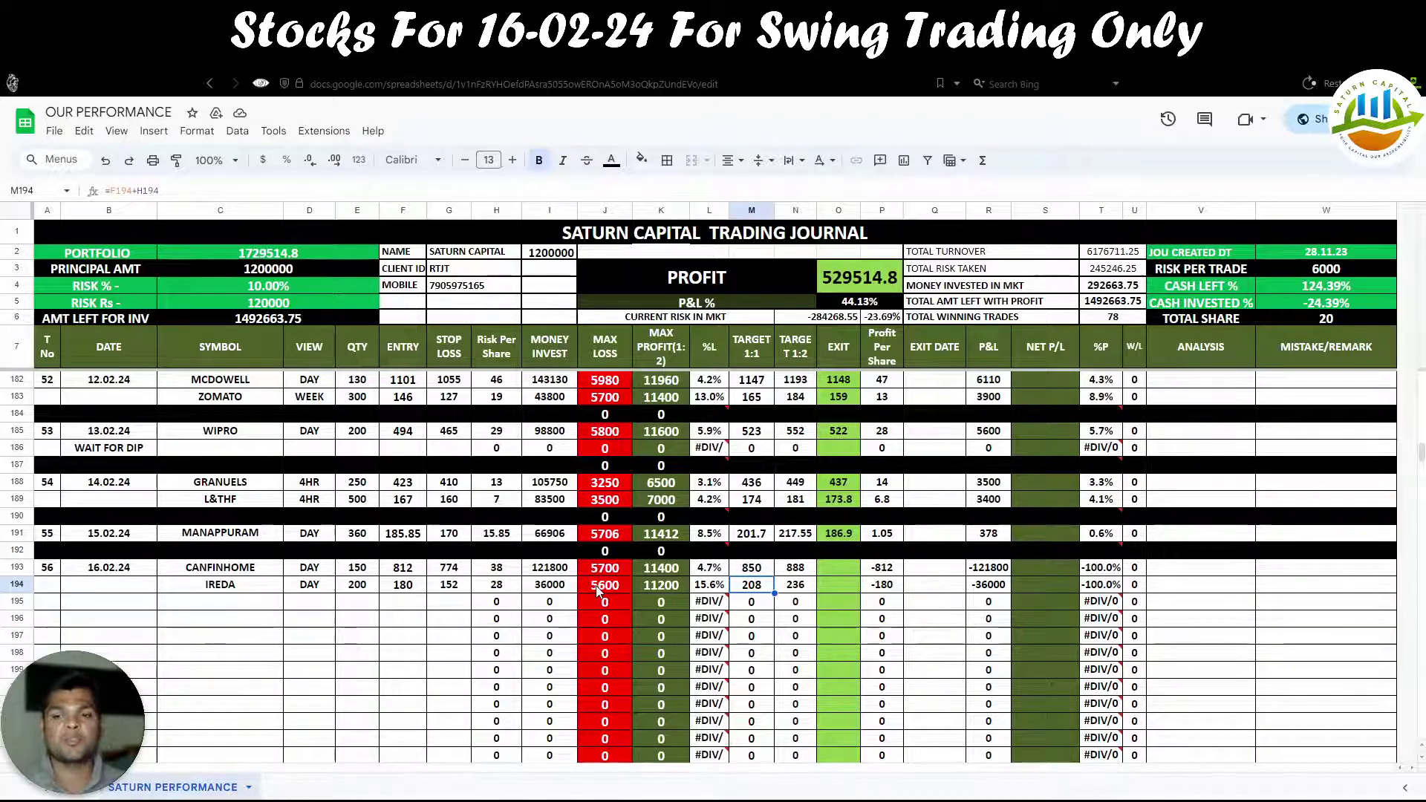
click(652, 588)
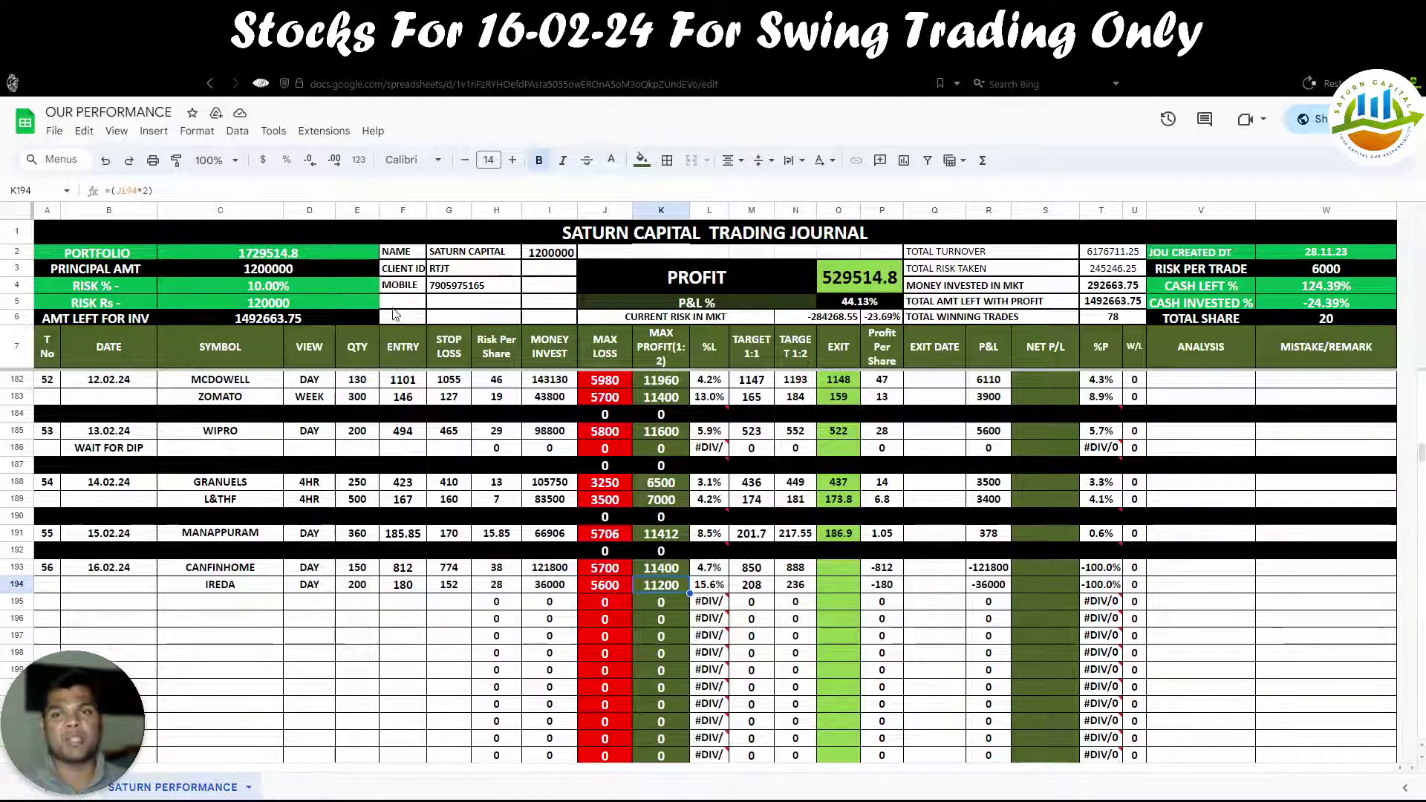
Step: Switch to Angel One, search for IGL and open the chart of its NSE listing
click(346, 72)
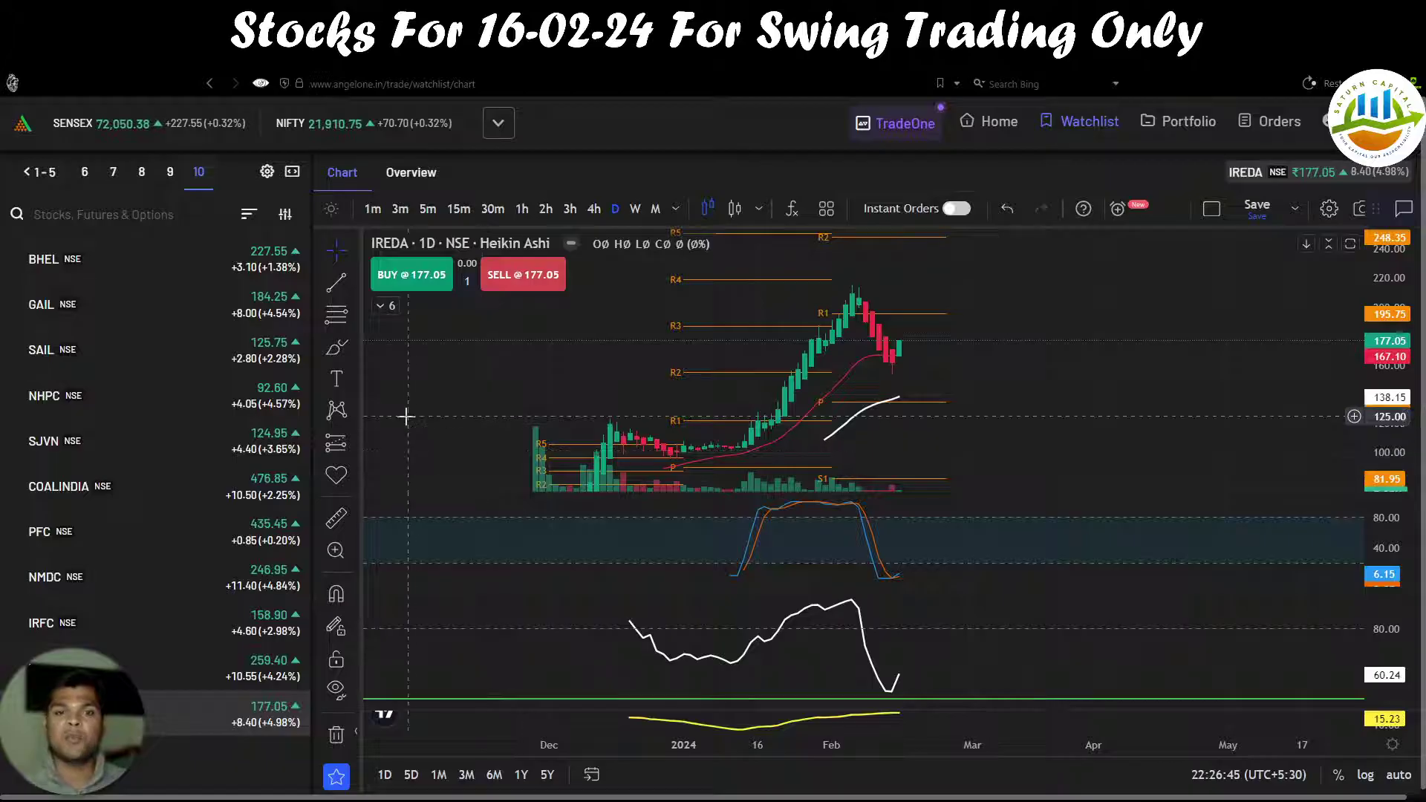
scroll(404, 414, up, 2)
click(132, 213)
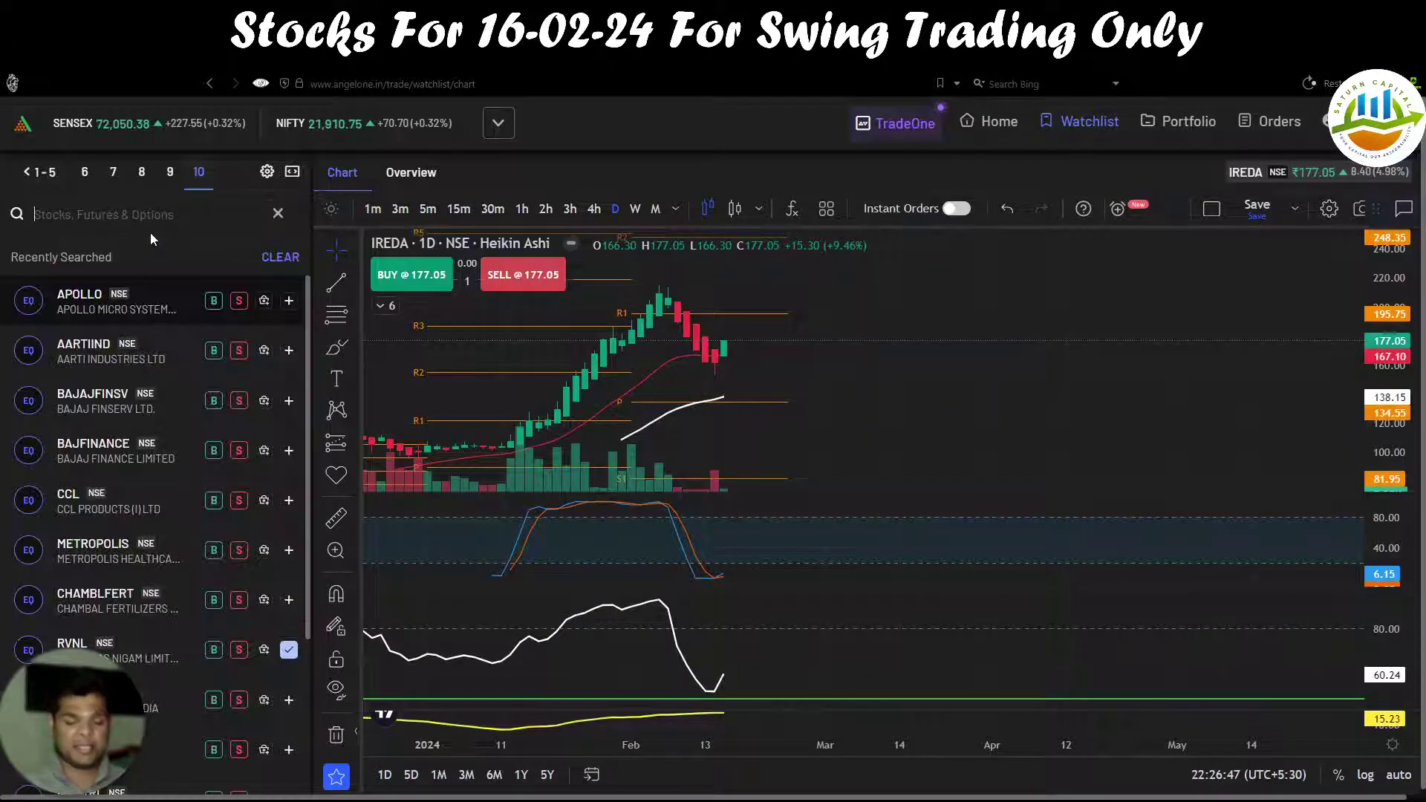
text(IGL)
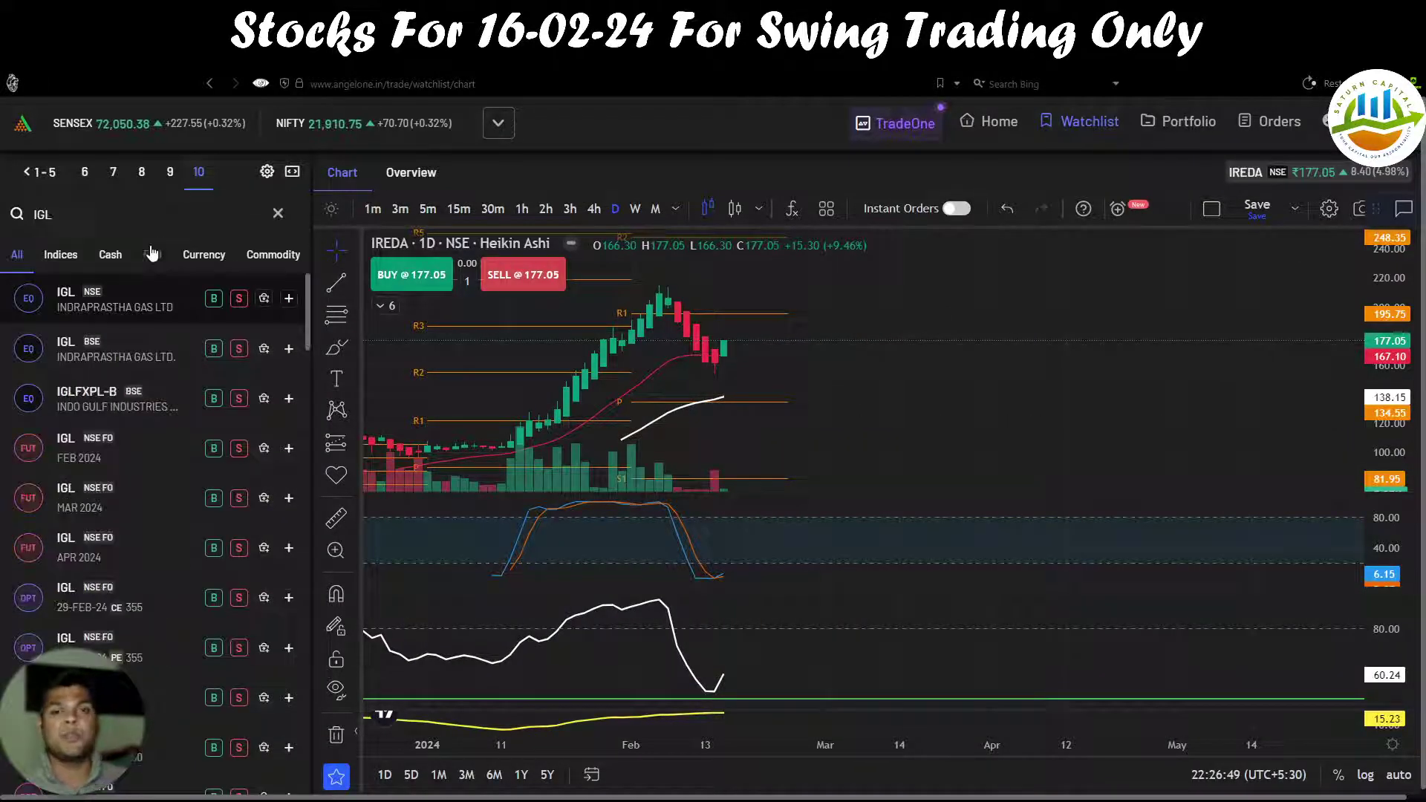
click(139, 307)
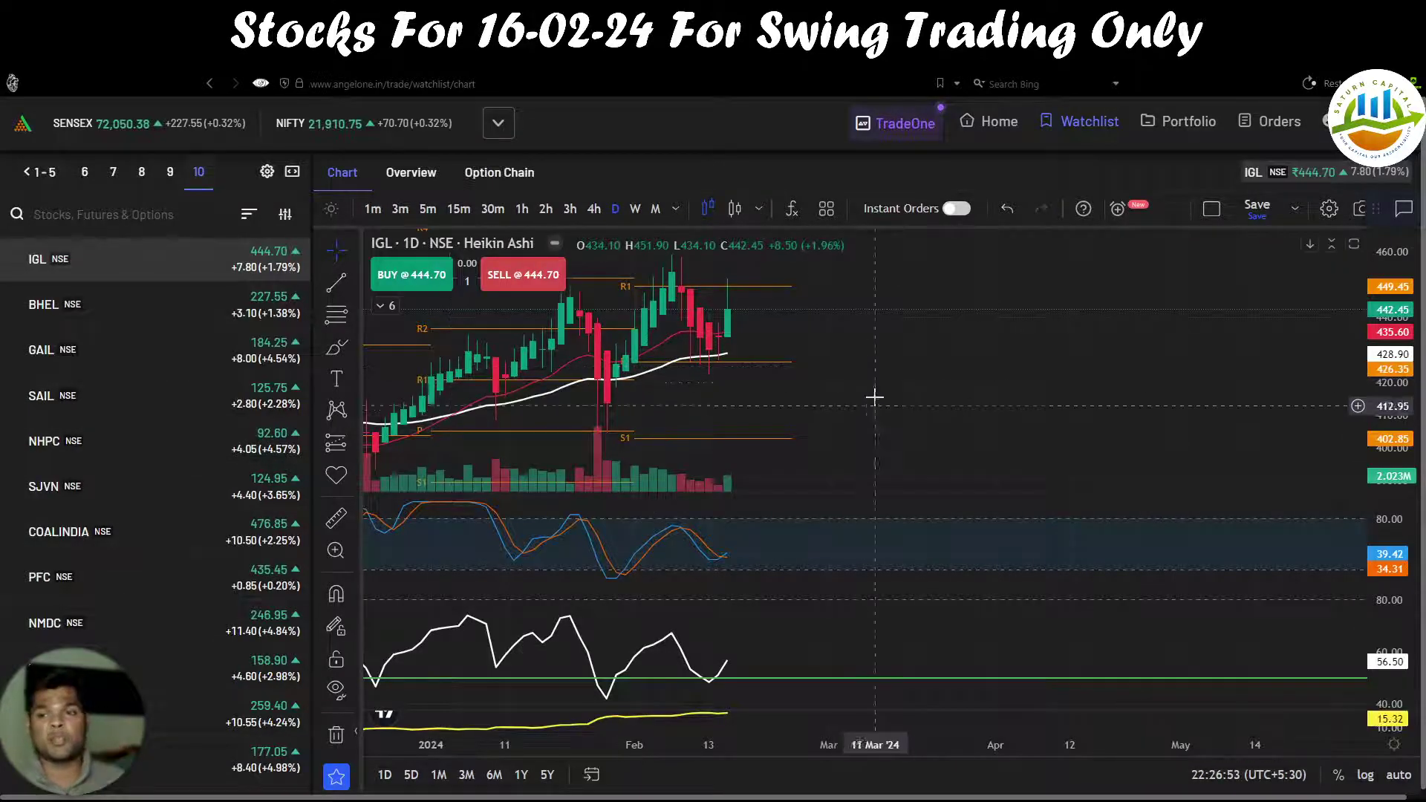
Step: Trace IGL's daily price swings and a projected rise to the R2 pivot level, removing the drawing again
drag(939, 398, 1022, 394)
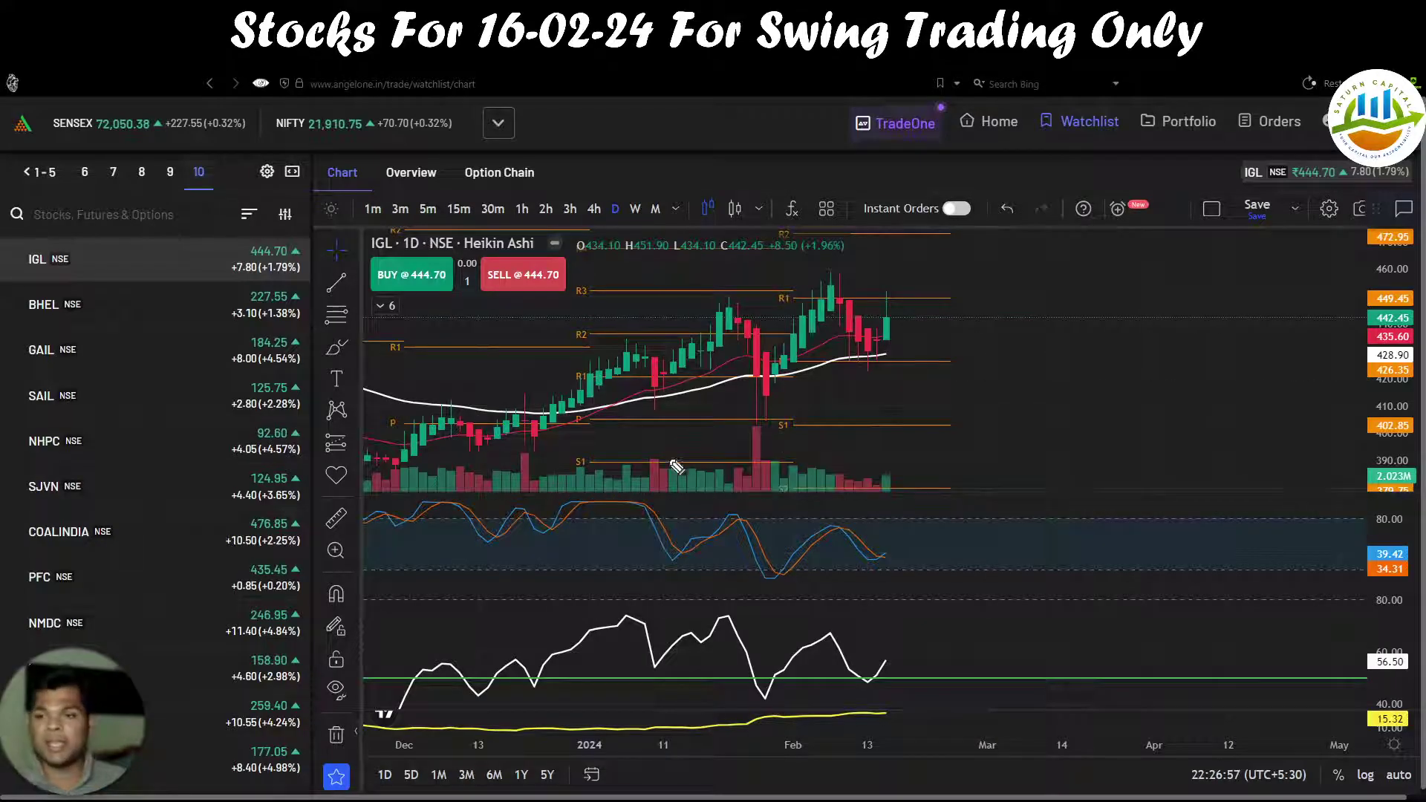
mouse_move(656, 391)
mouse_down()
mouse_move(729, 297)
mouse_move(778, 380)
mouse_move(832, 273)
mouse_move(884, 343)
mouse_move(908, 235)
mouse_move(943, 235)
mouse_up()
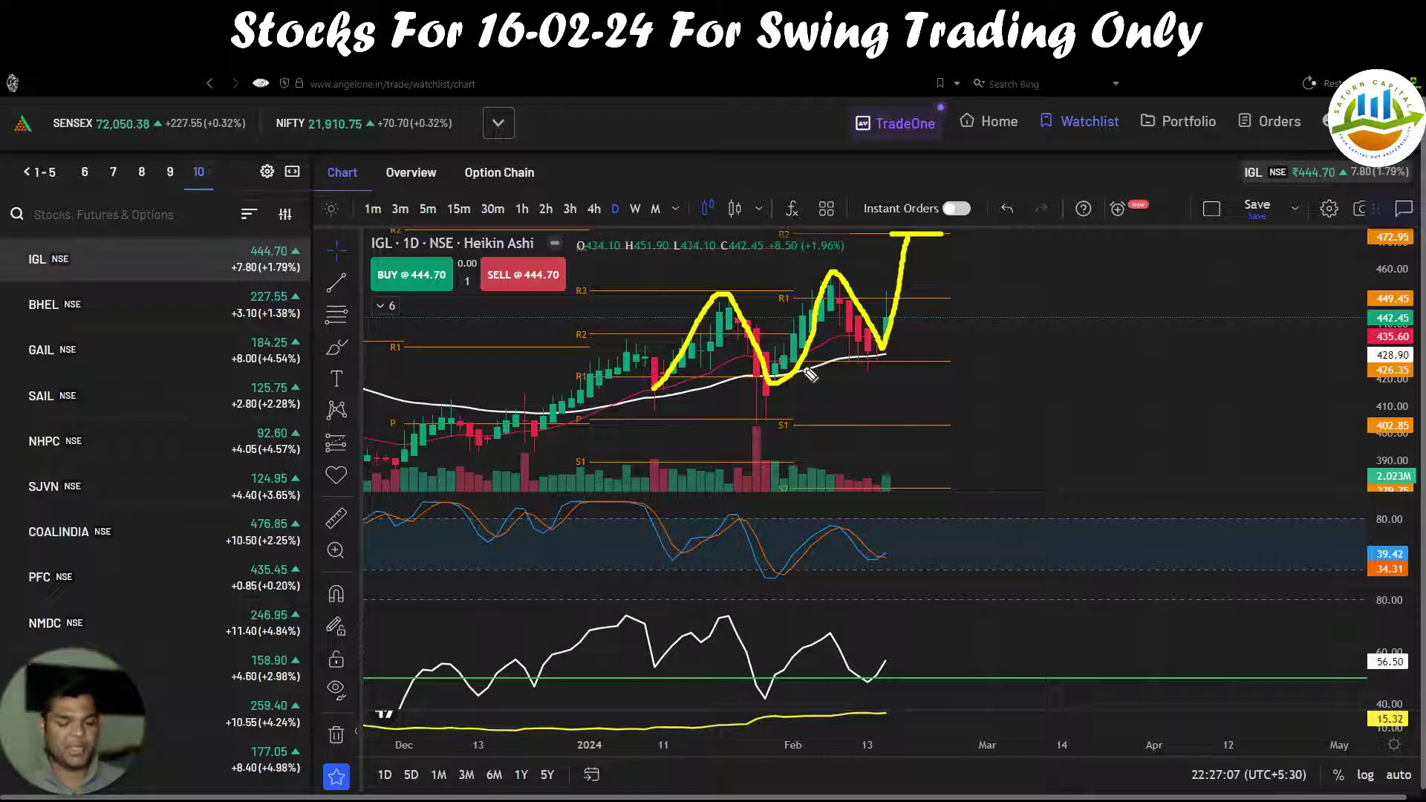
key(ctrl+z)
Step: On IGL's 4-hour chart, mark the moving-average support and both oscillator upturns as 1M, 2M and 3M, clearing the marks again
drag(1075, 388, 1035, 423)
click(595, 211)
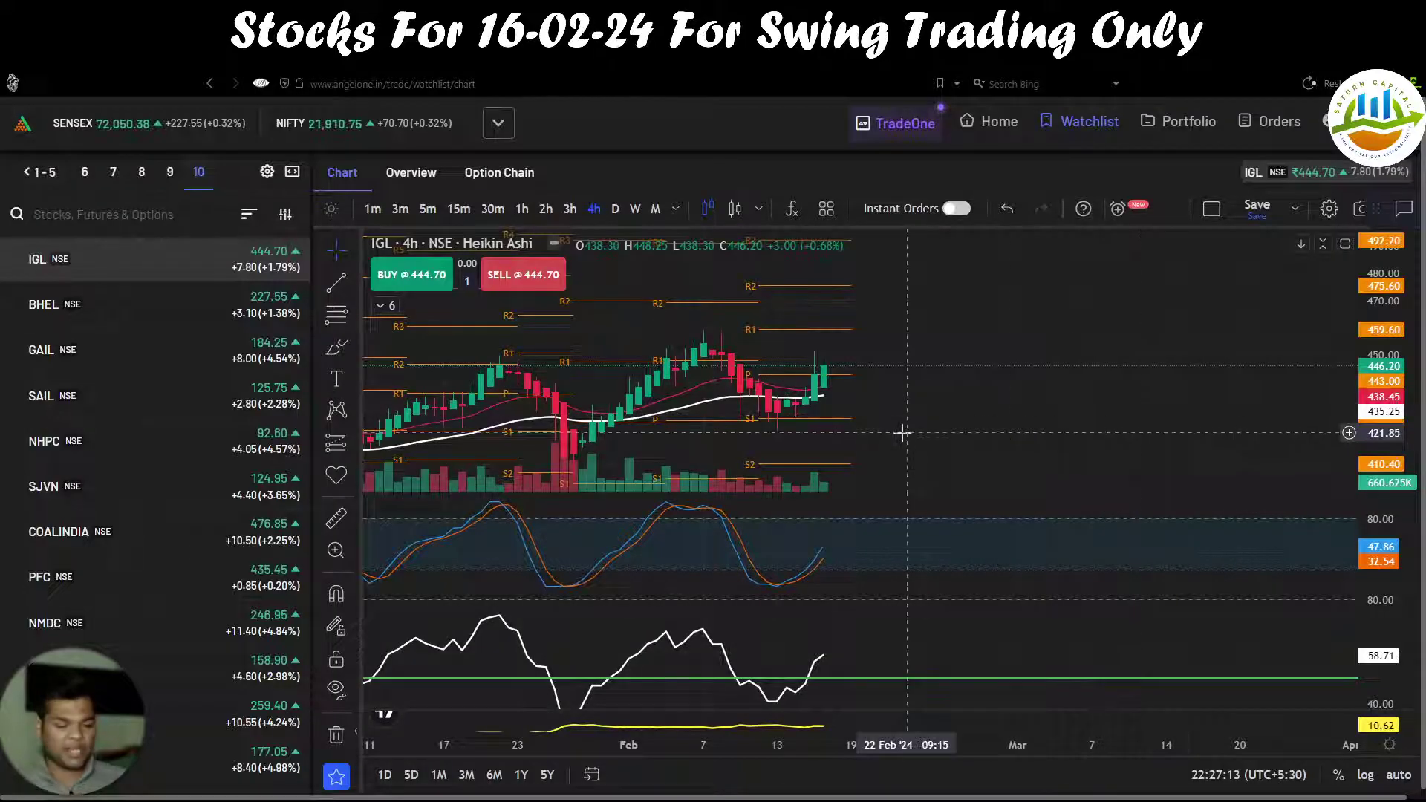
mouse_move(823, 383)
mouse_down()
mouse_move(853, 374)
mouse_move(845, 401)
mouse_move(907, 362)
mouse_move(945, 364)
mouse_up()
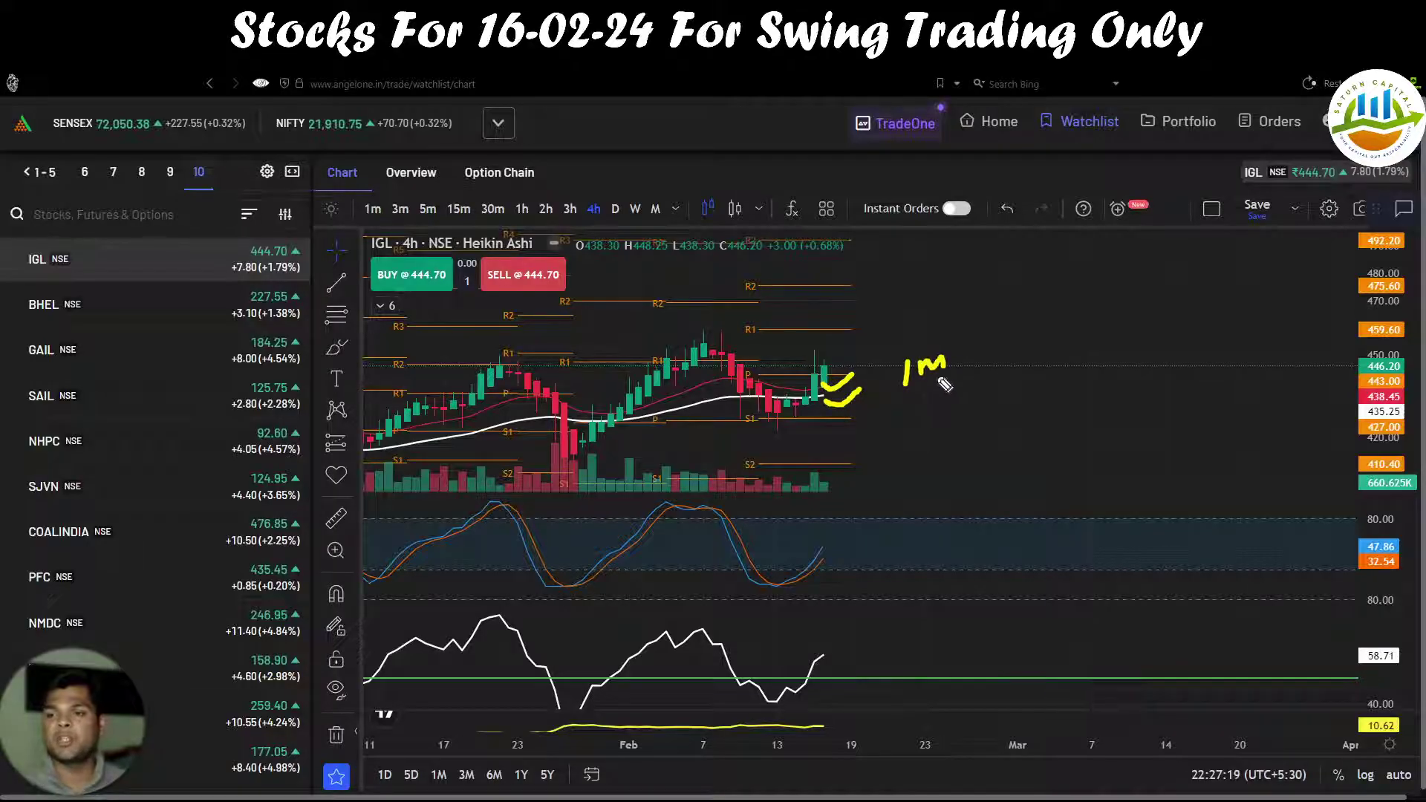
click(774, 579)
mouse_move(774, 578)
mouse_down()
mouse_move(854, 521)
mouse_move(940, 566)
mouse_move(945, 542)
mouse_move(958, 547)
mouse_up()
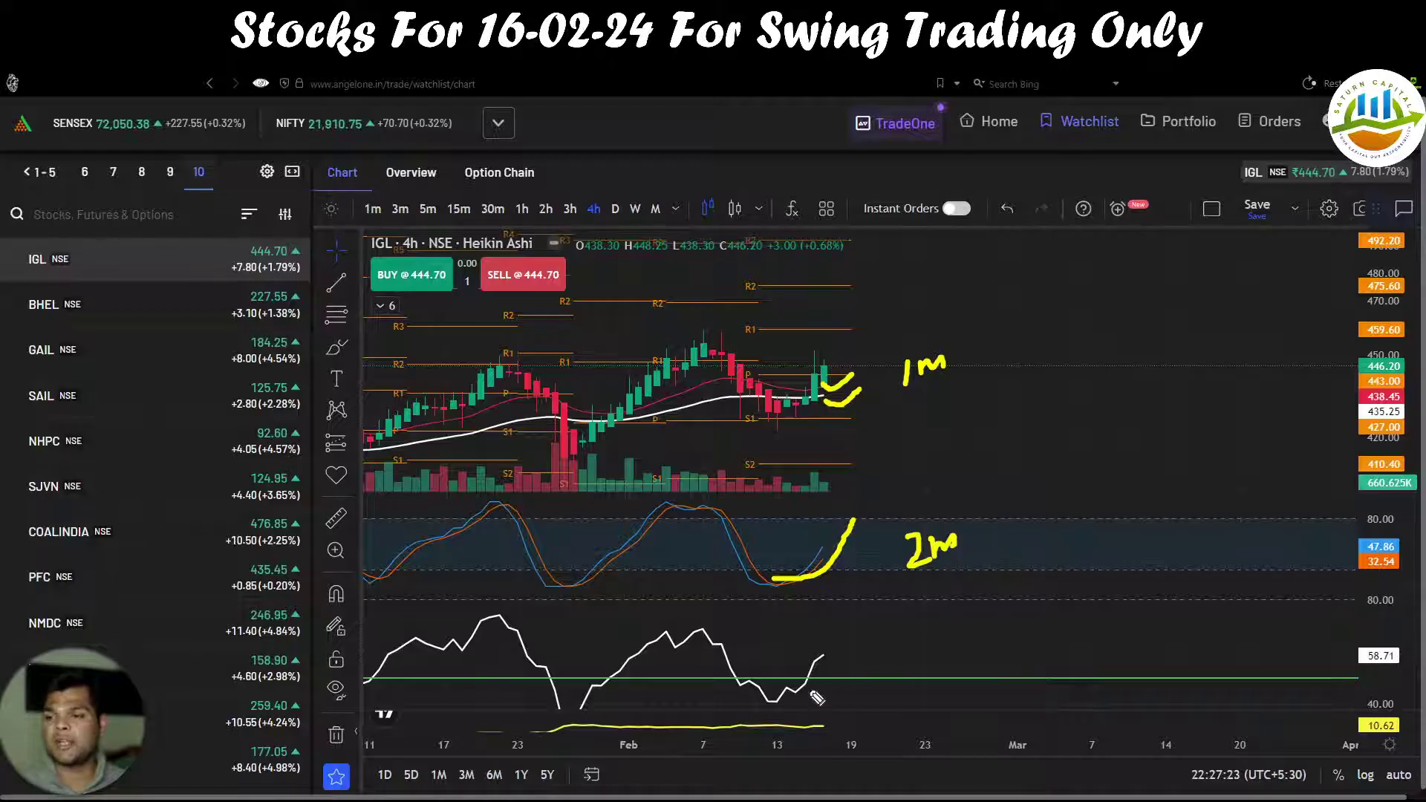
mouse_move(786, 690)
mouse_down()
mouse_move(833, 656)
mouse_move(918, 675)
mouse_move(958, 640)
mouse_move(969, 648)
mouse_up()
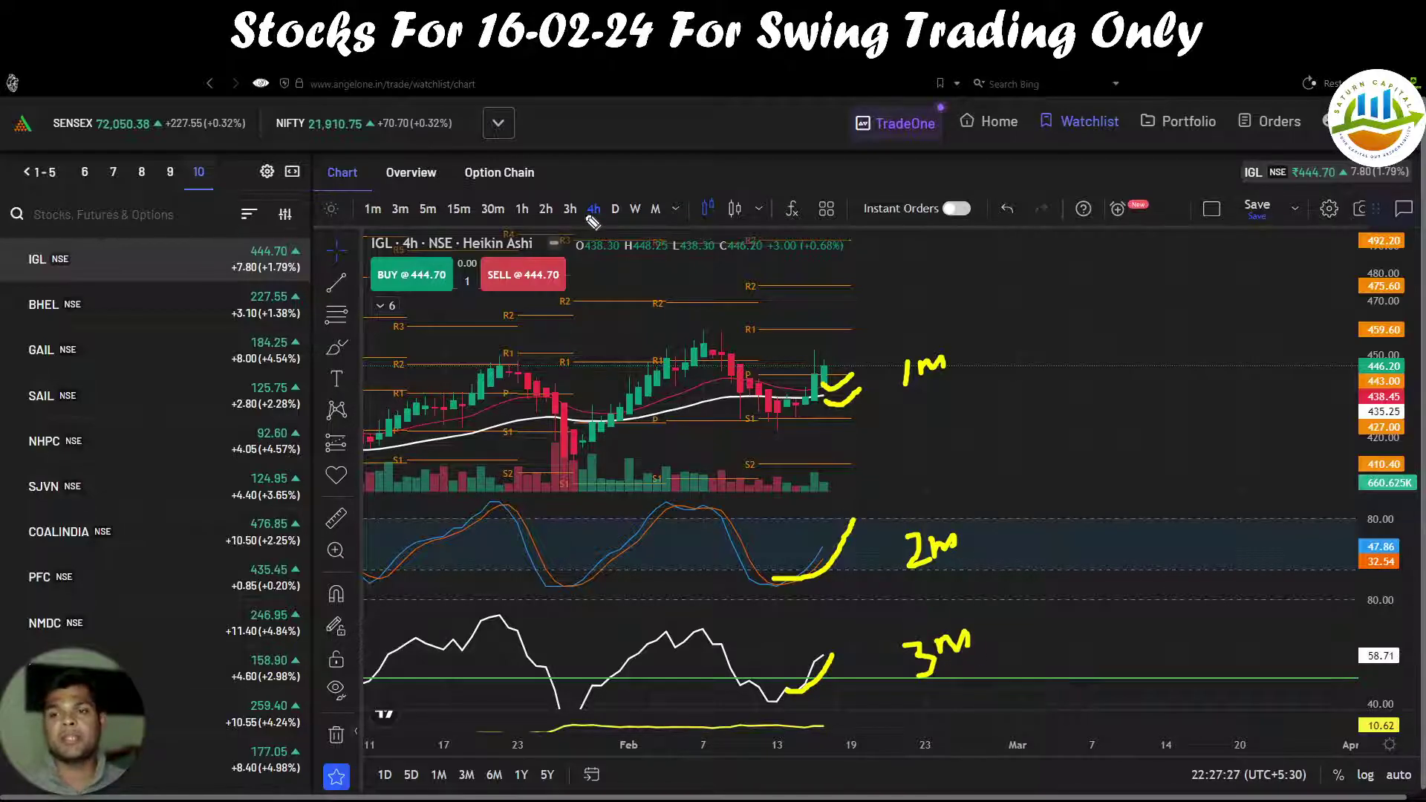
drag(584, 222, 590, 226)
key(Escape)
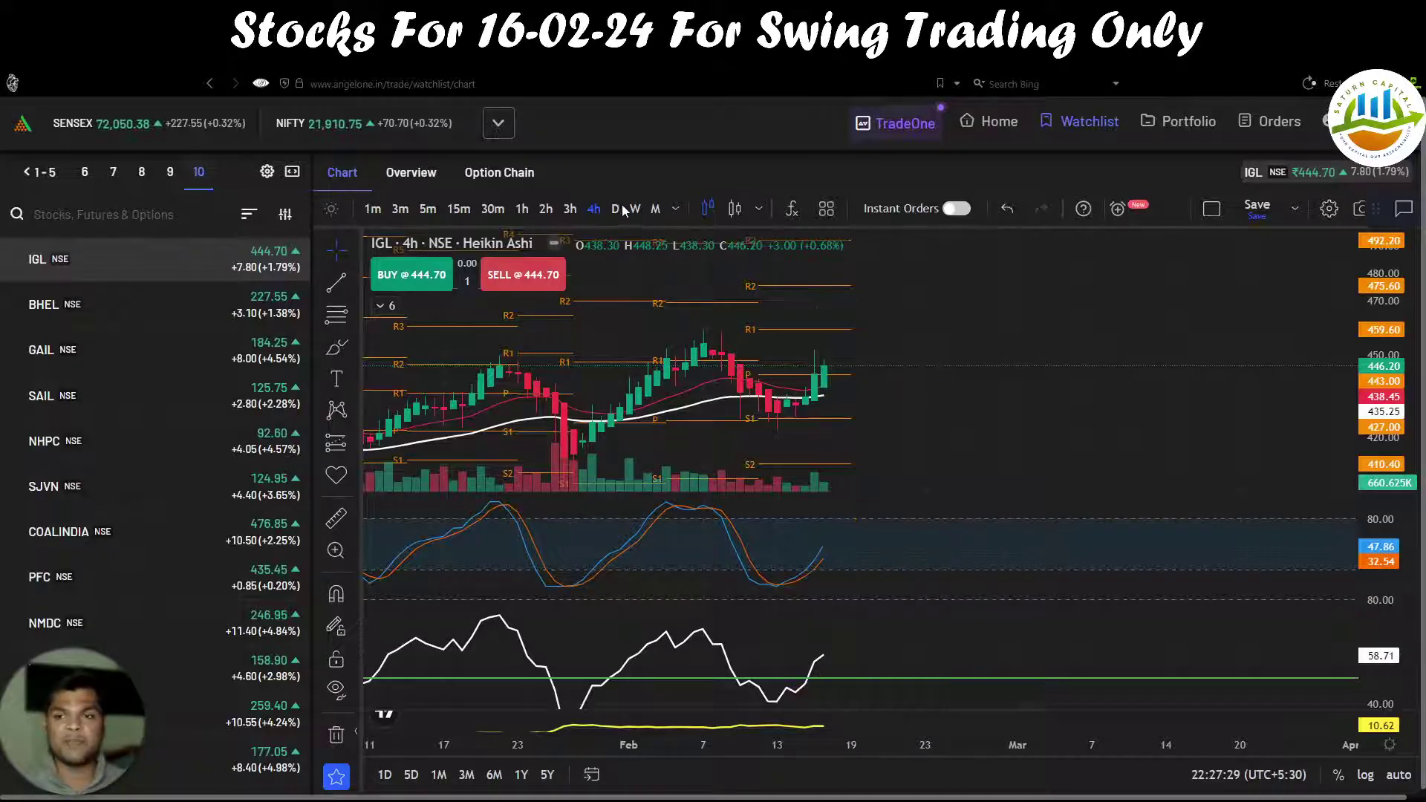
Step: On IGL's daily chart, mark the moving-average support and both oscillator upturns as 1, 2M and 3M, erasing the marks again
click(614, 211)
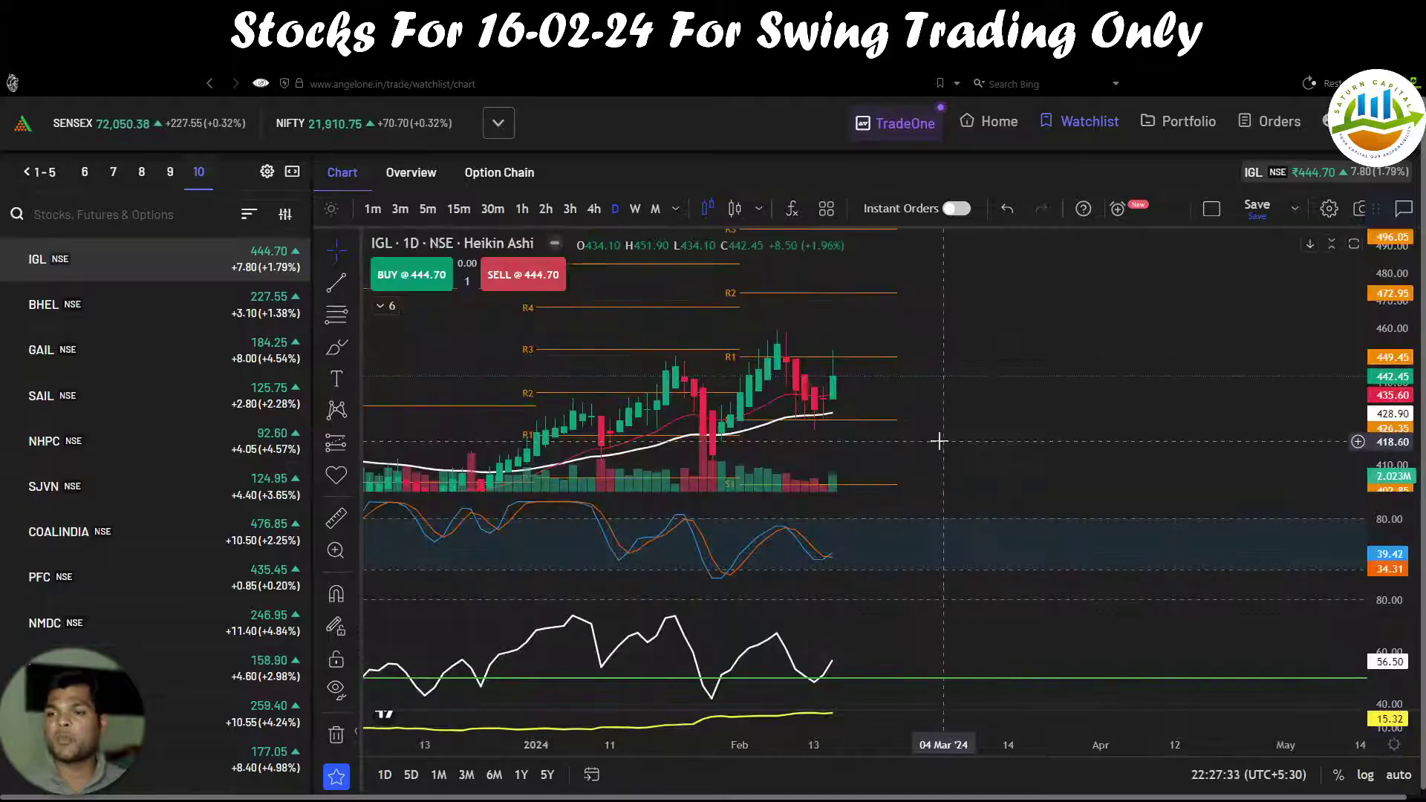
drag(939, 440, 1067, 395)
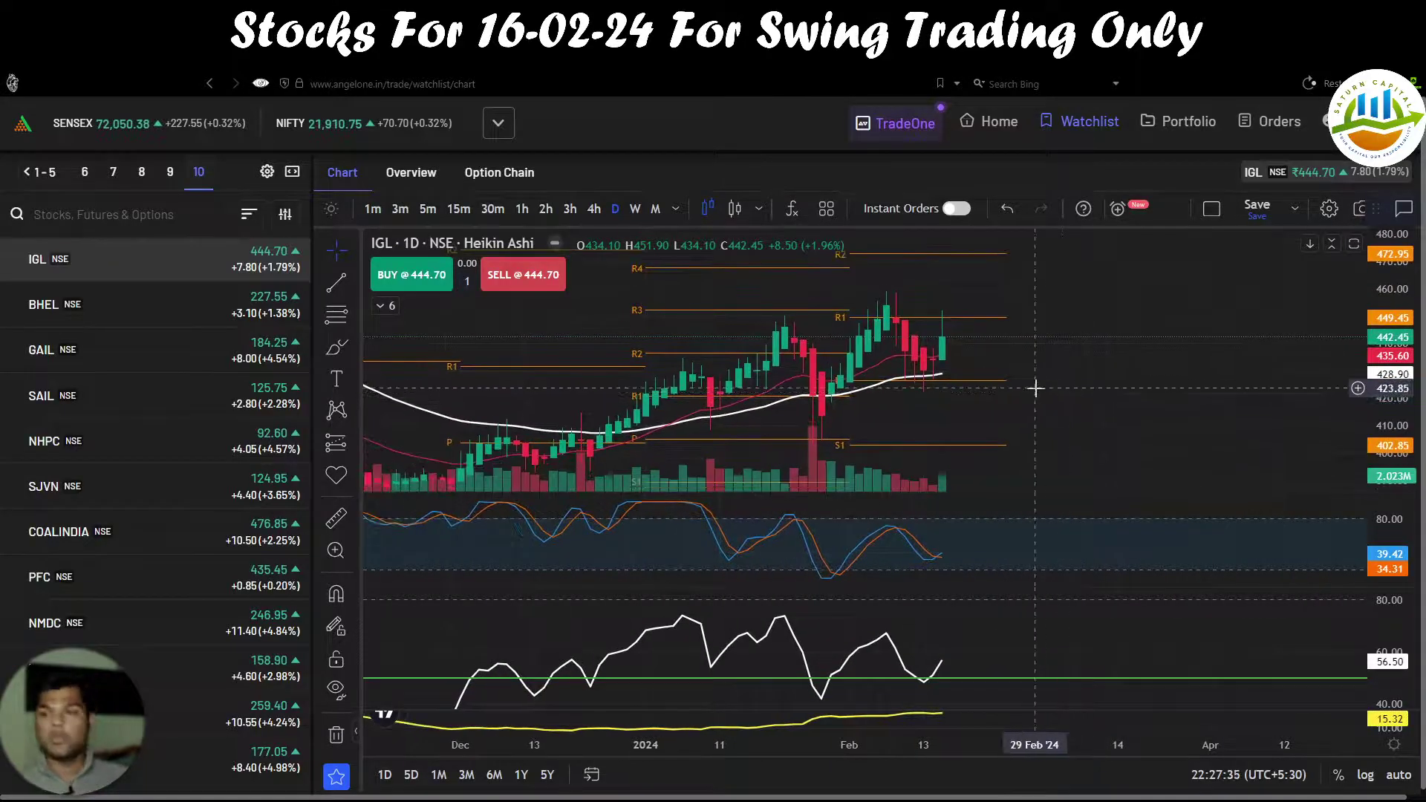
mouse_move(940, 361)
mouse_down()
mouse_move(975, 344)
mouse_move(978, 362)
mouse_move(989, 342)
mouse_up()
click(989, 344)
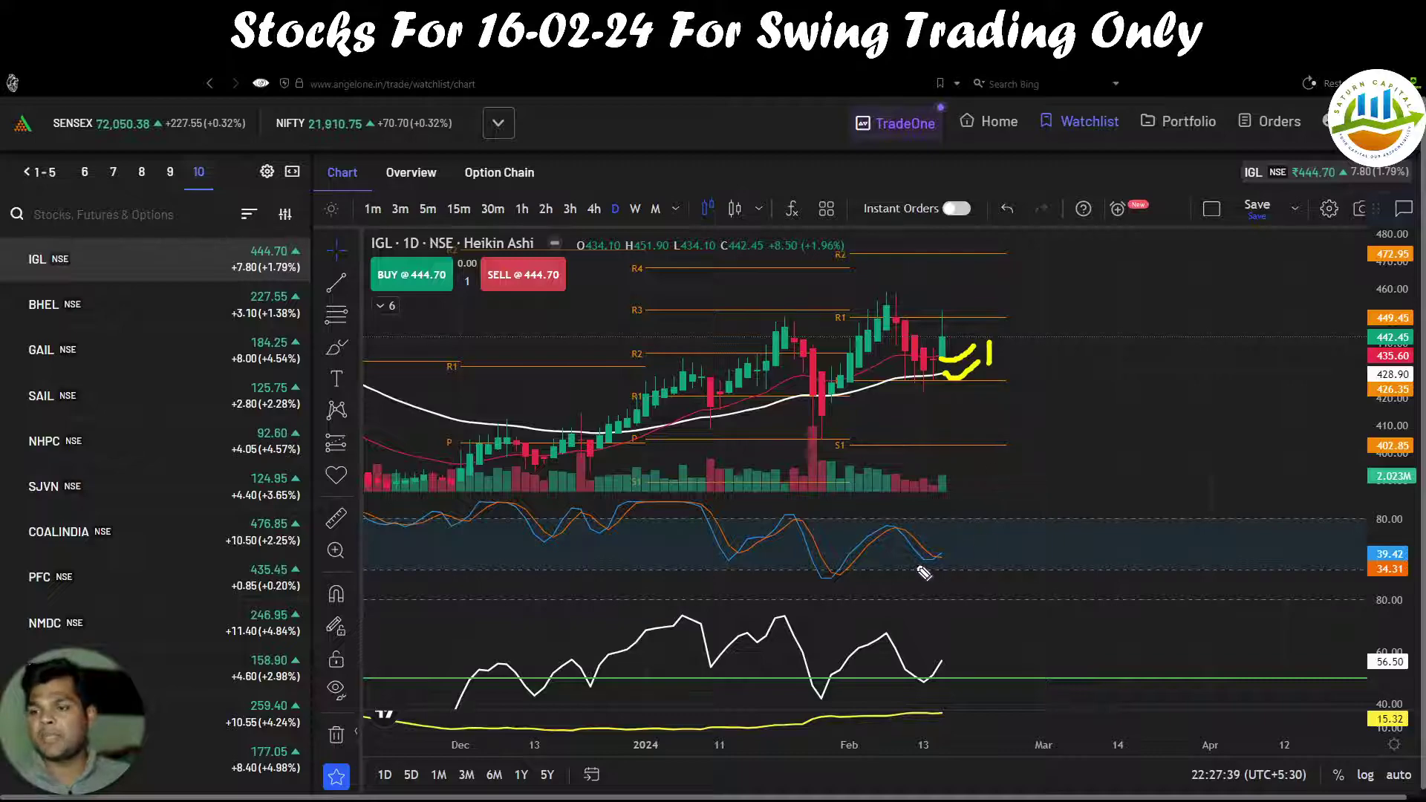
mouse_move(915, 566)
mouse_down()
mouse_move(995, 513)
mouse_move(1008, 569)
mouse_move(1055, 545)
mouse_up()
mouse_move(913, 684)
mouse_down()
mouse_move(966, 641)
mouse_move(1024, 658)
mouse_move(1041, 637)
mouse_up()
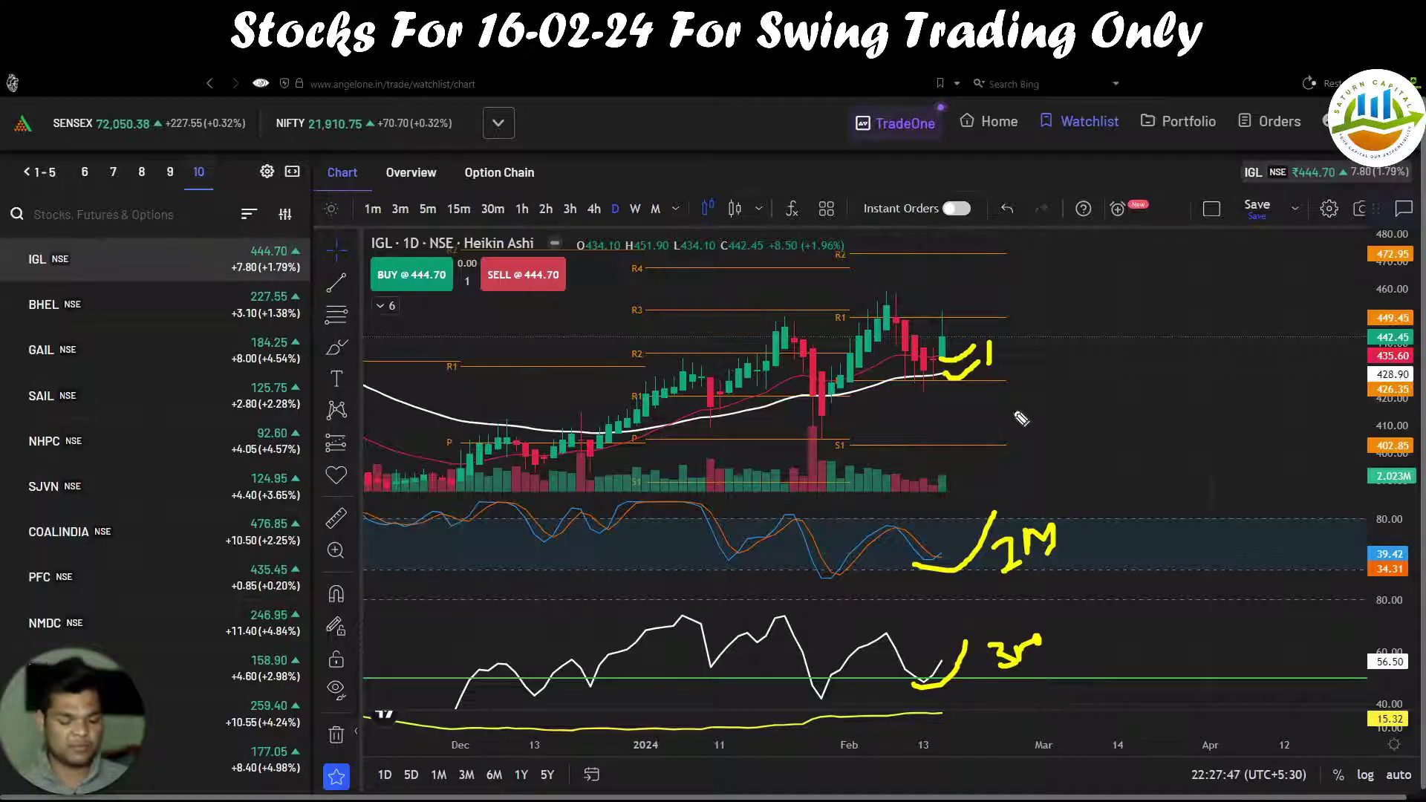
key(e)
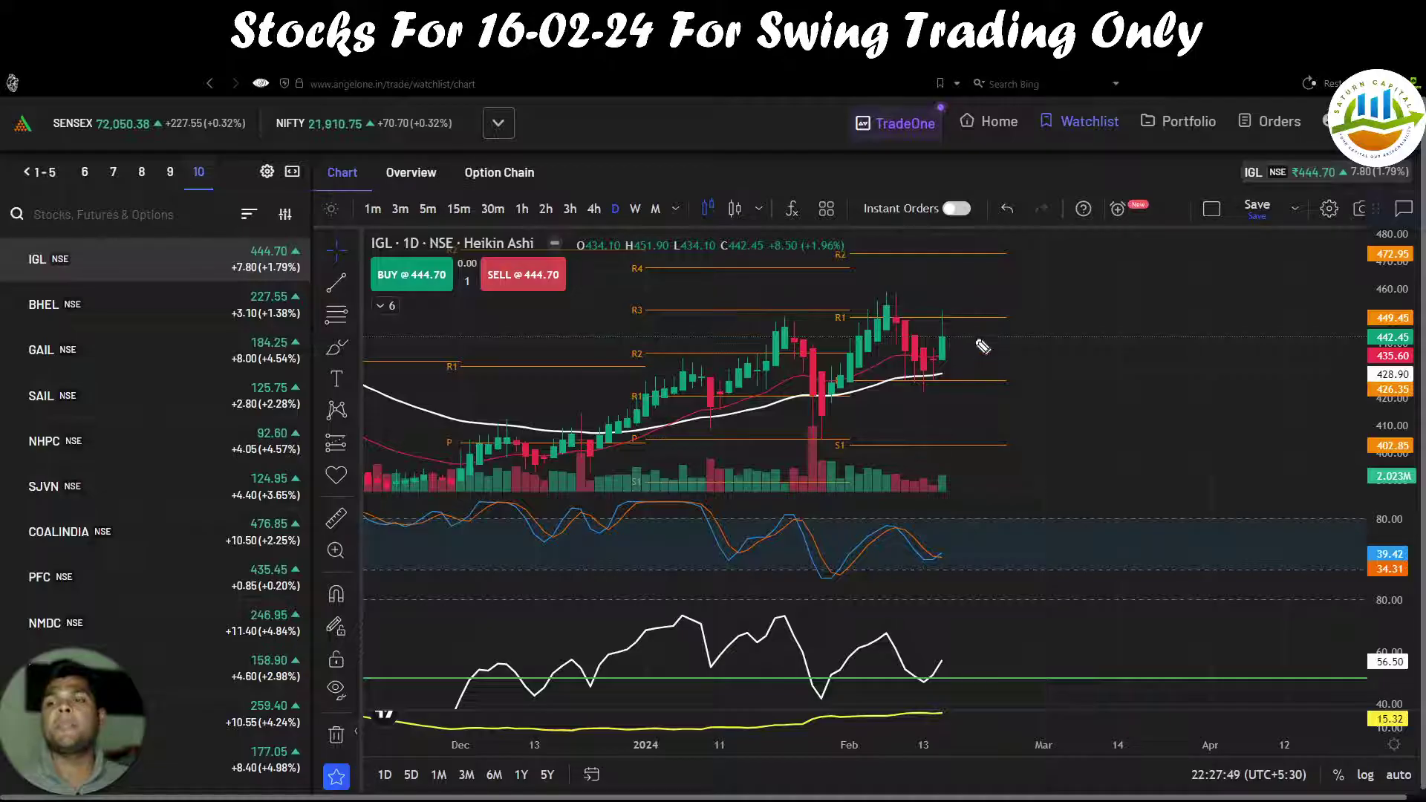
Step: On IGL's daily chart, mark the R2 pivot level and a rising line beneath the latest candles, clearing both strokes again
drag(915, 251, 1016, 251)
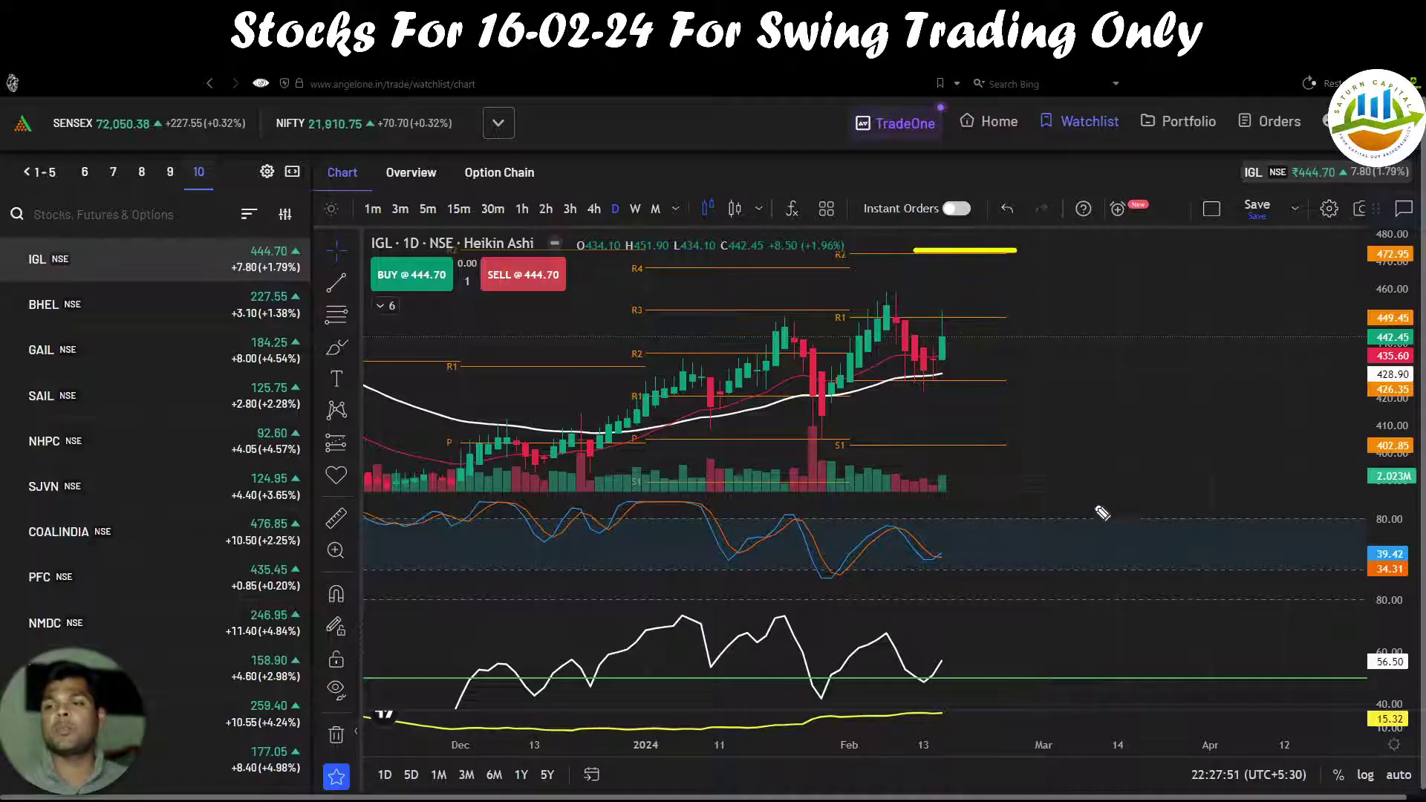
drag(910, 405, 984, 358)
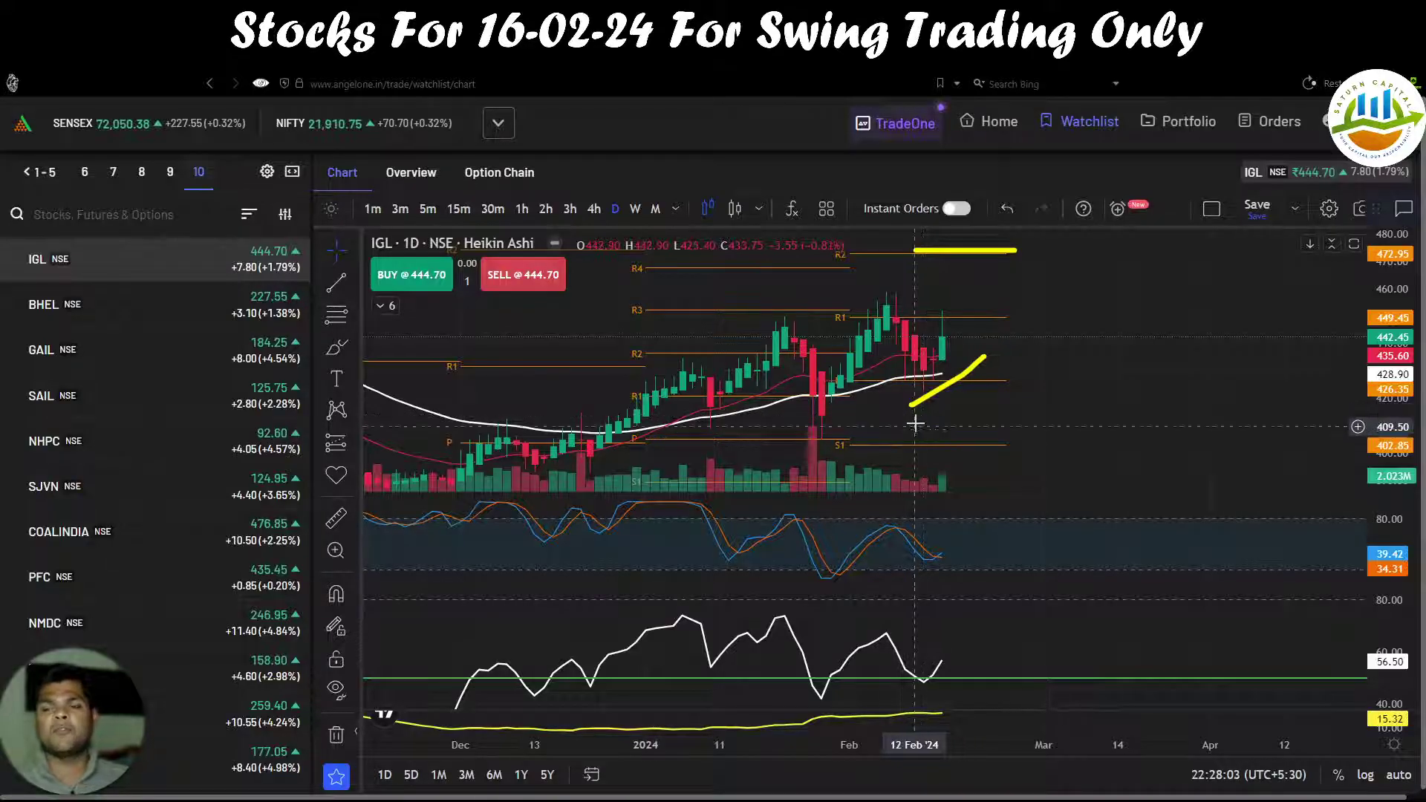
key(Escape)
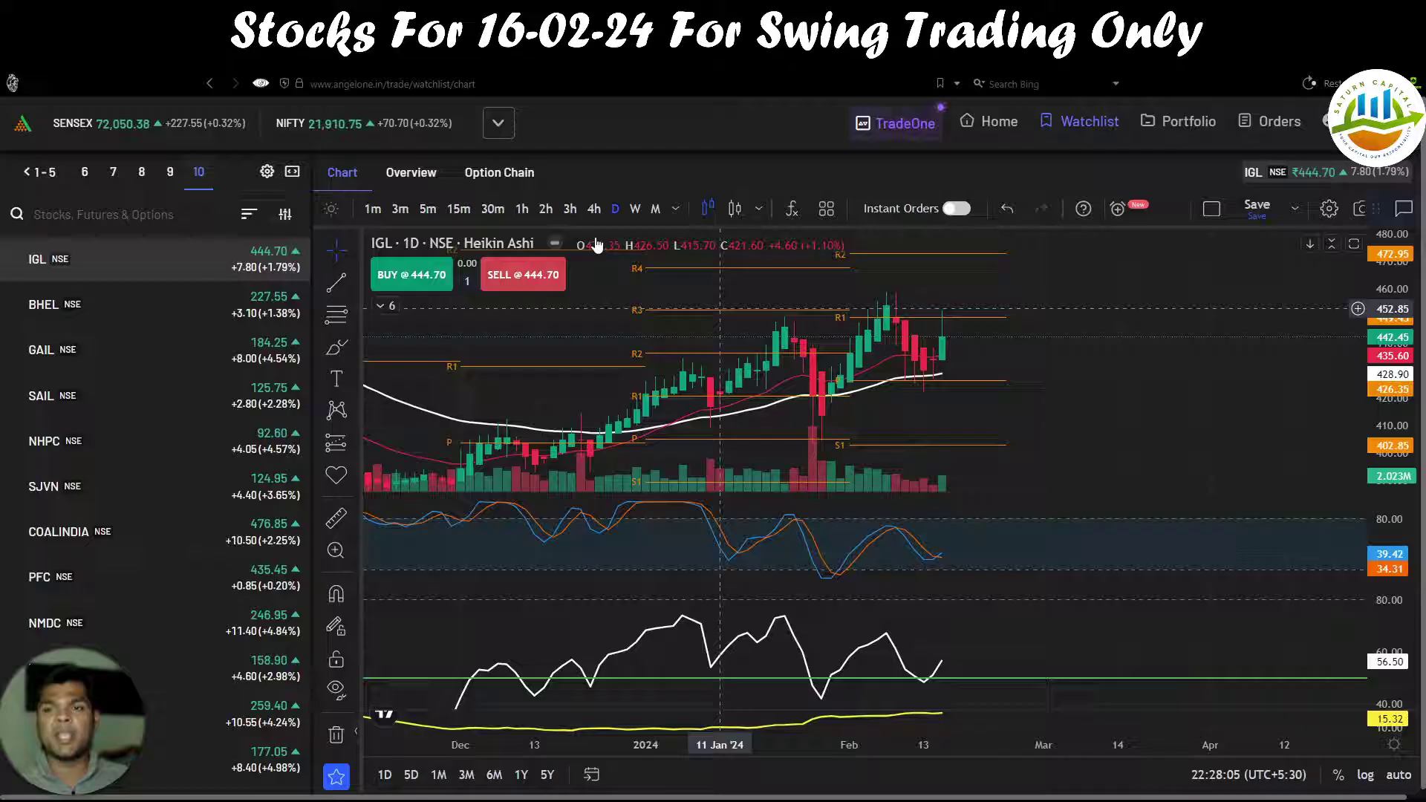
Step: On IGL's 30-minute chart, sketch a dip and upturn on both oscillators and extend both moving averages forward, erasing the marks again
click(494, 209)
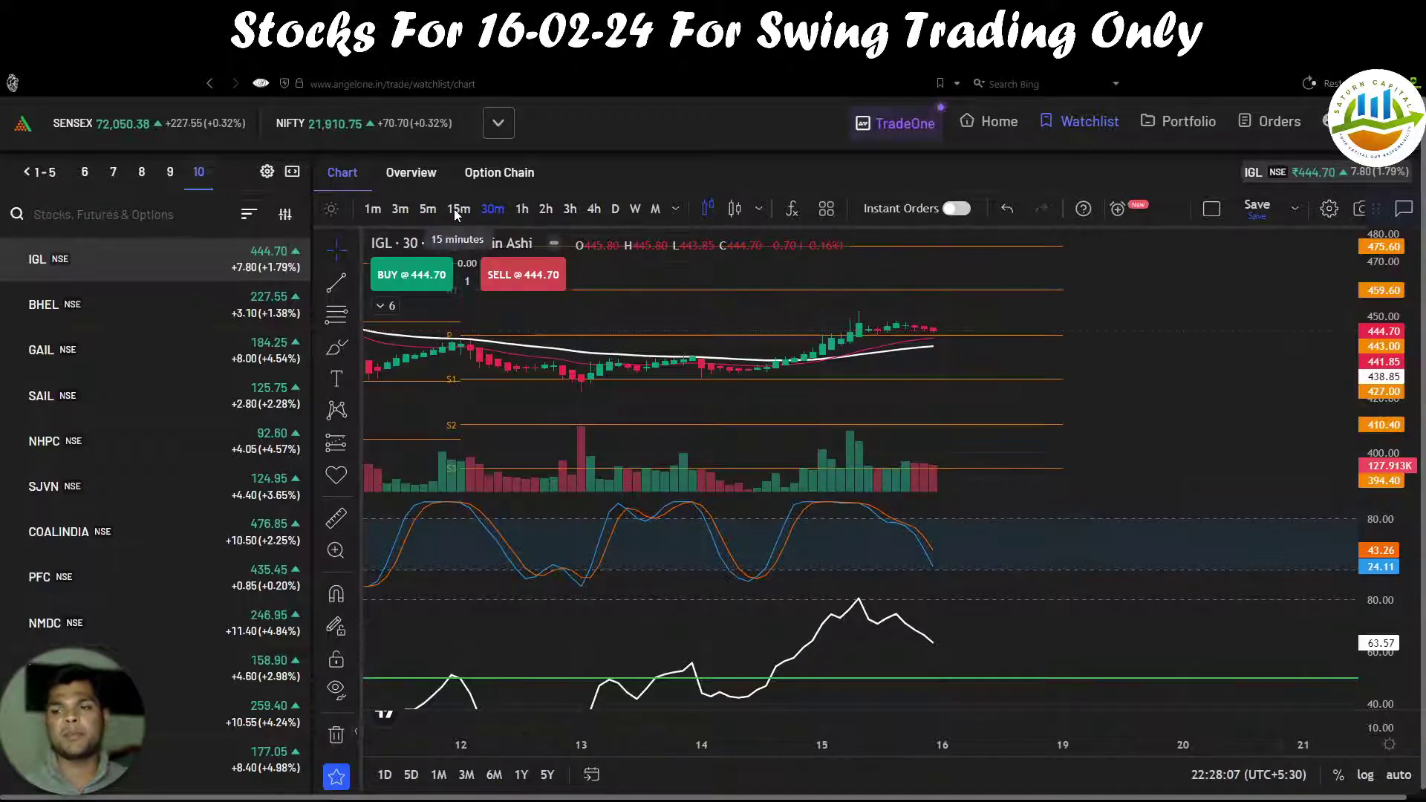
scroll(1372, 378, up, 2)
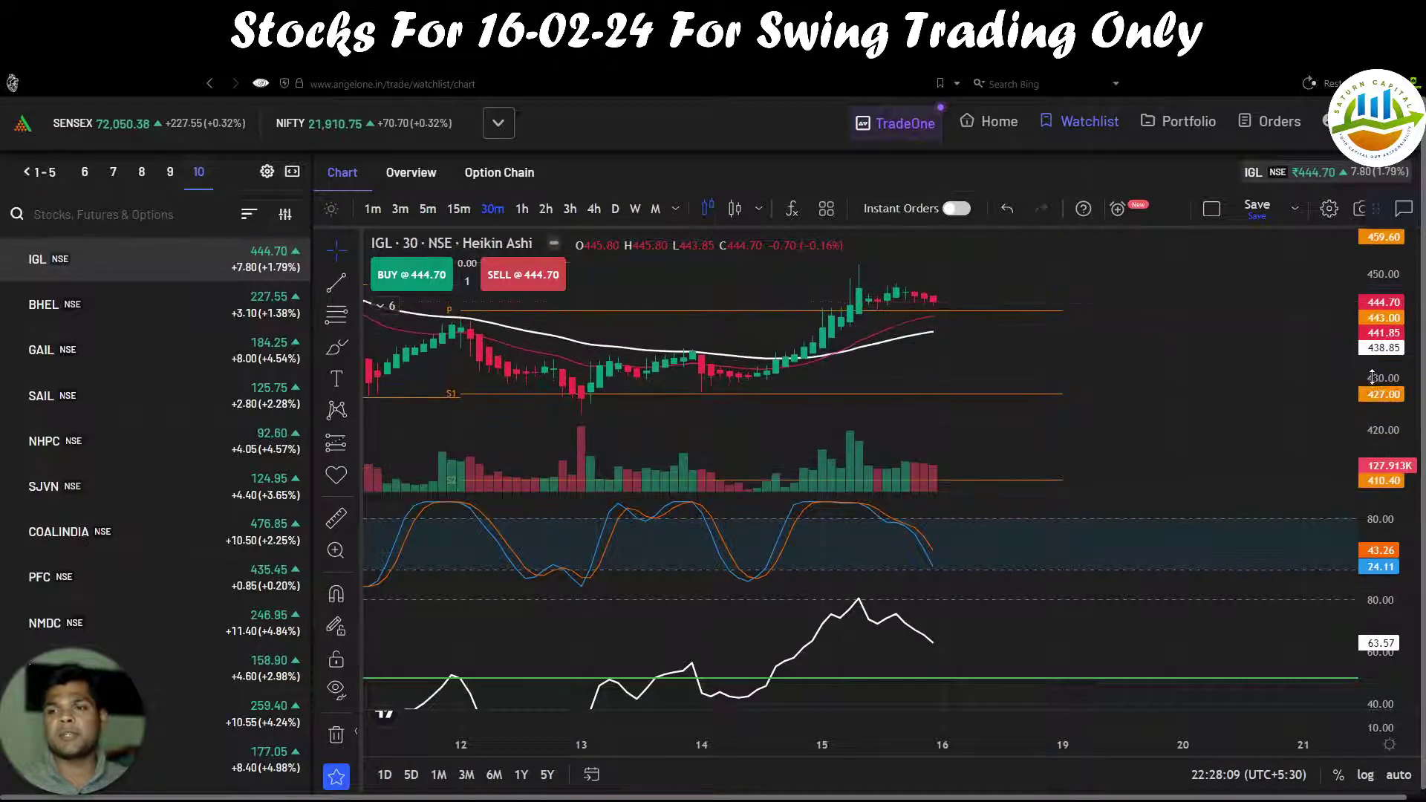
mouse_move(928, 554)
mouse_down()
mouse_move(945, 587)
mouse_move(969, 590)
mouse_move(990, 566)
mouse_up()
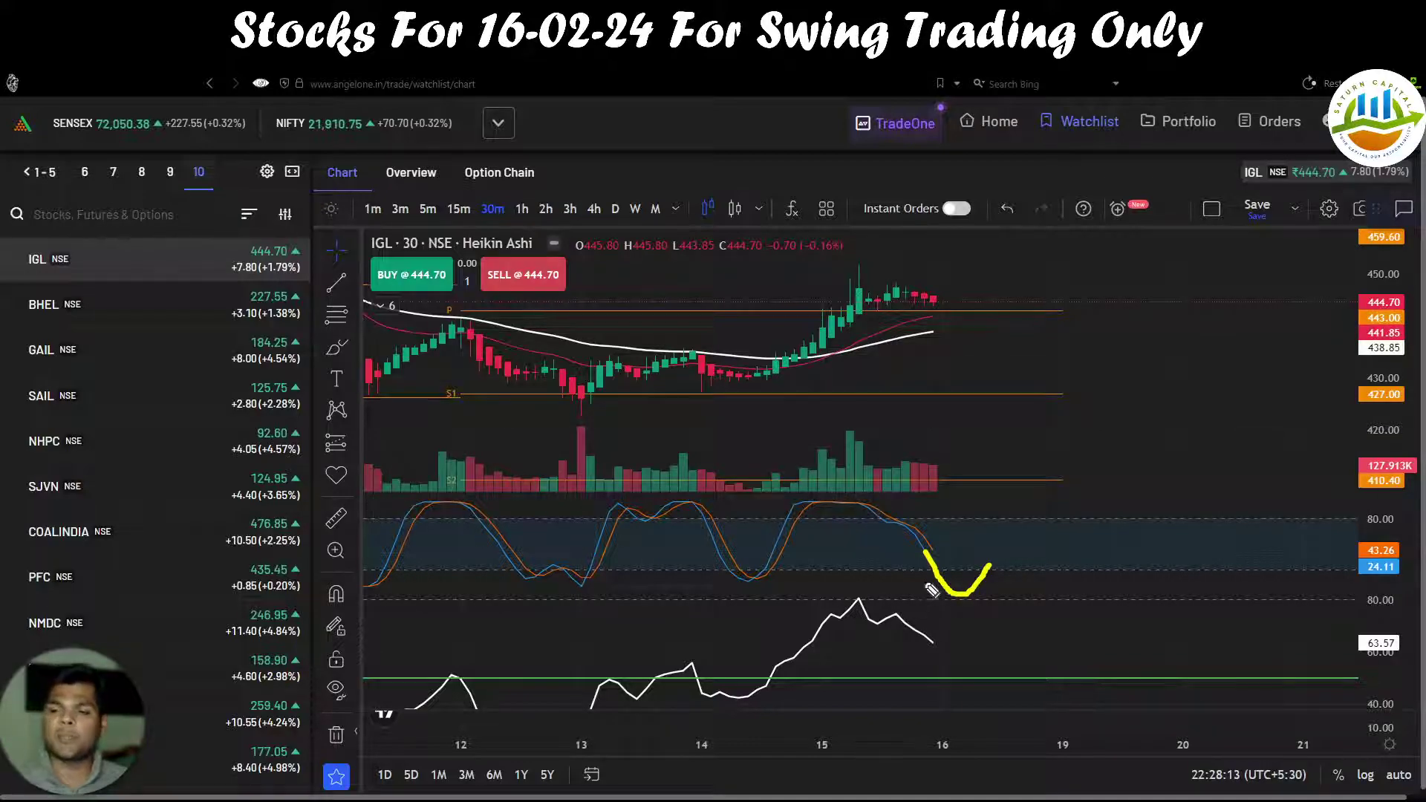
mouse_move(930, 643)
mouse_down()
mouse_move(949, 668)
mouse_move(980, 649)
mouse_up()
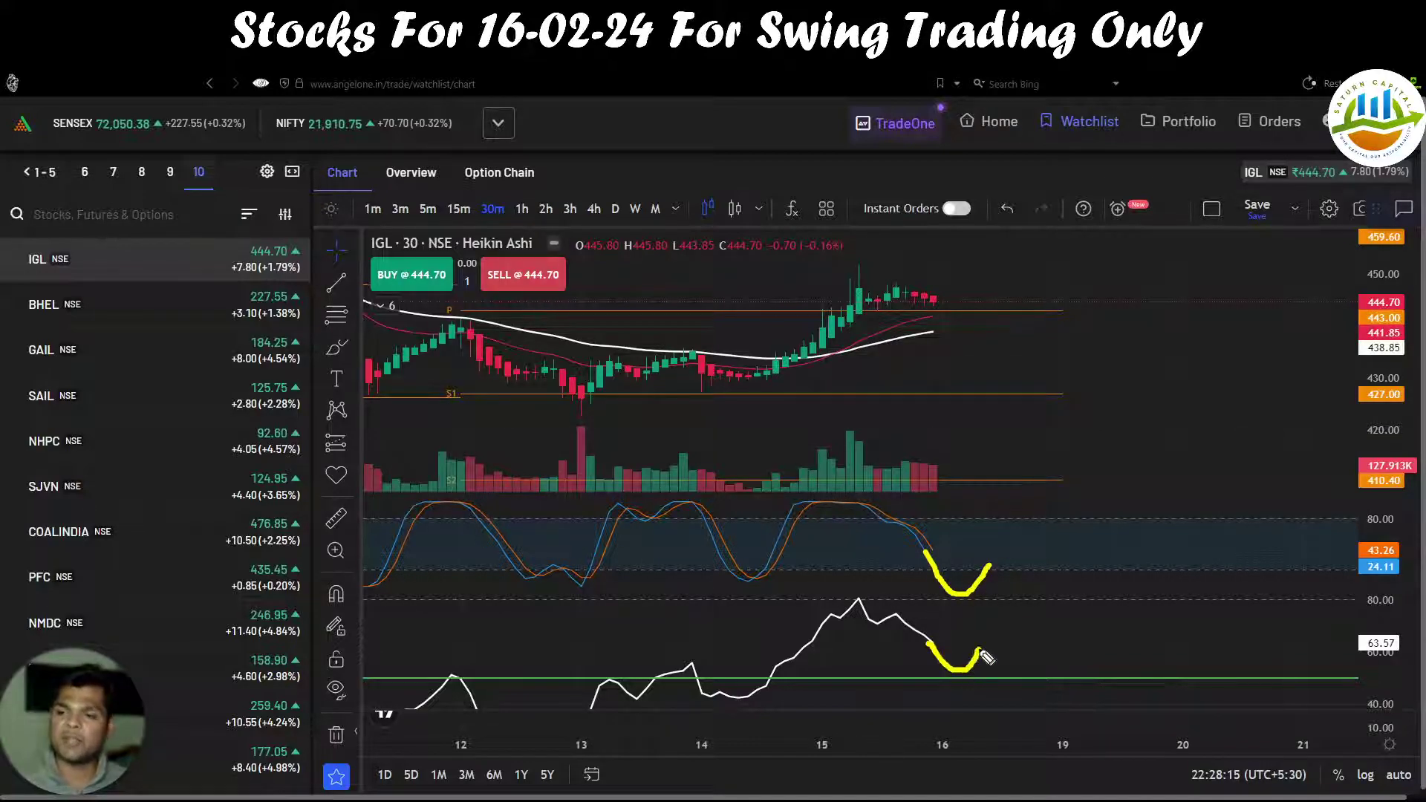
drag(926, 320, 1303, 314)
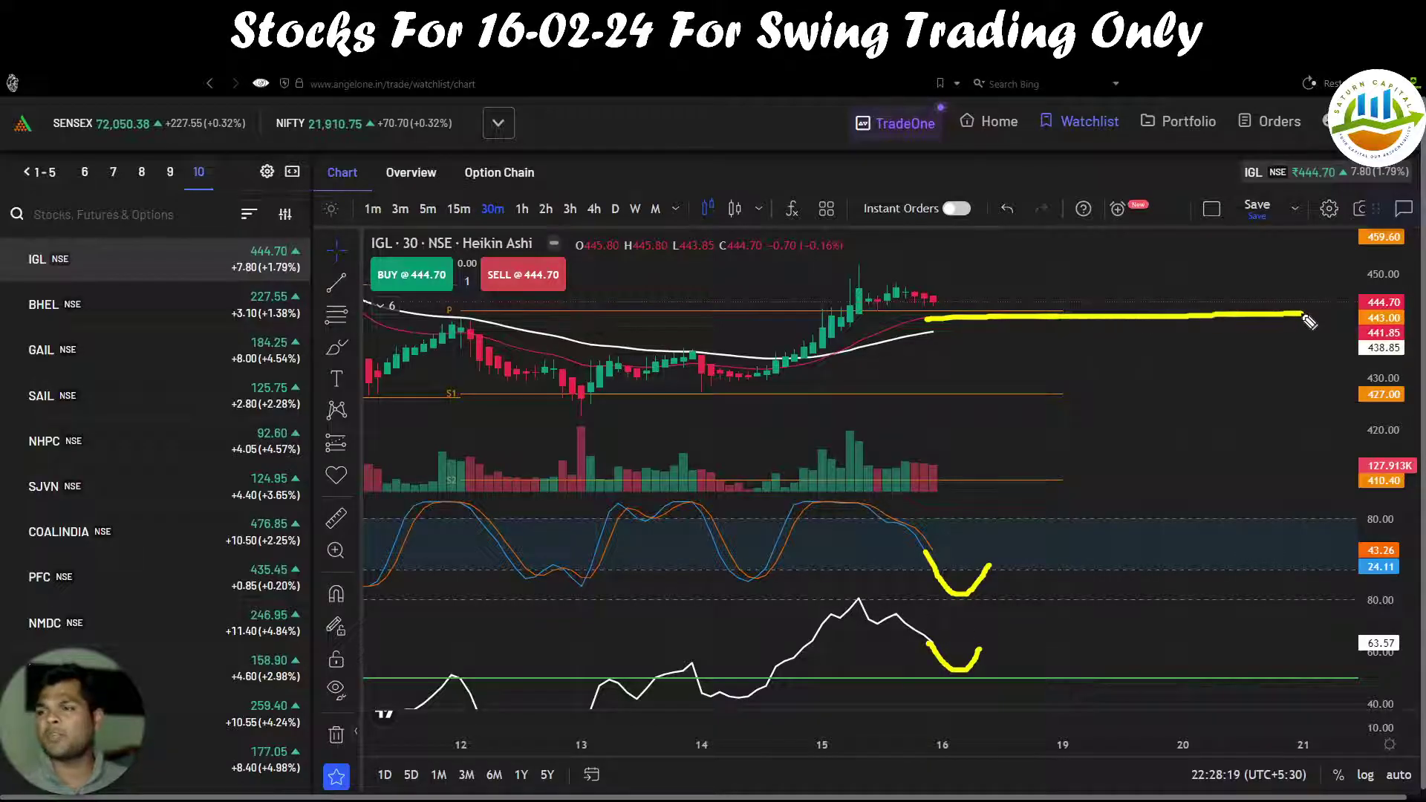
mouse_move(930, 336)
mouse_down()
mouse_move(1095, 354)
mouse_move(1333, 346)
mouse_up()
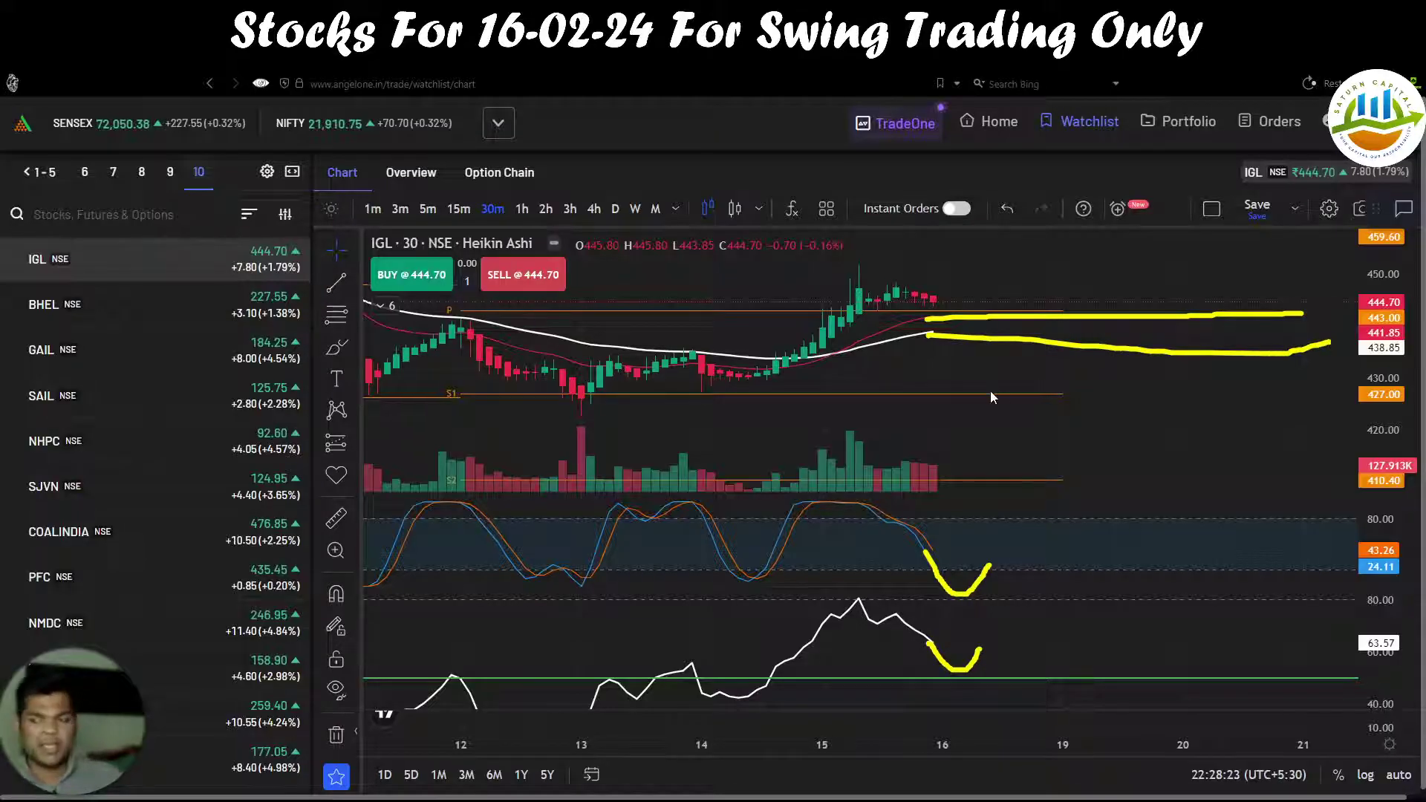
key(Escape)
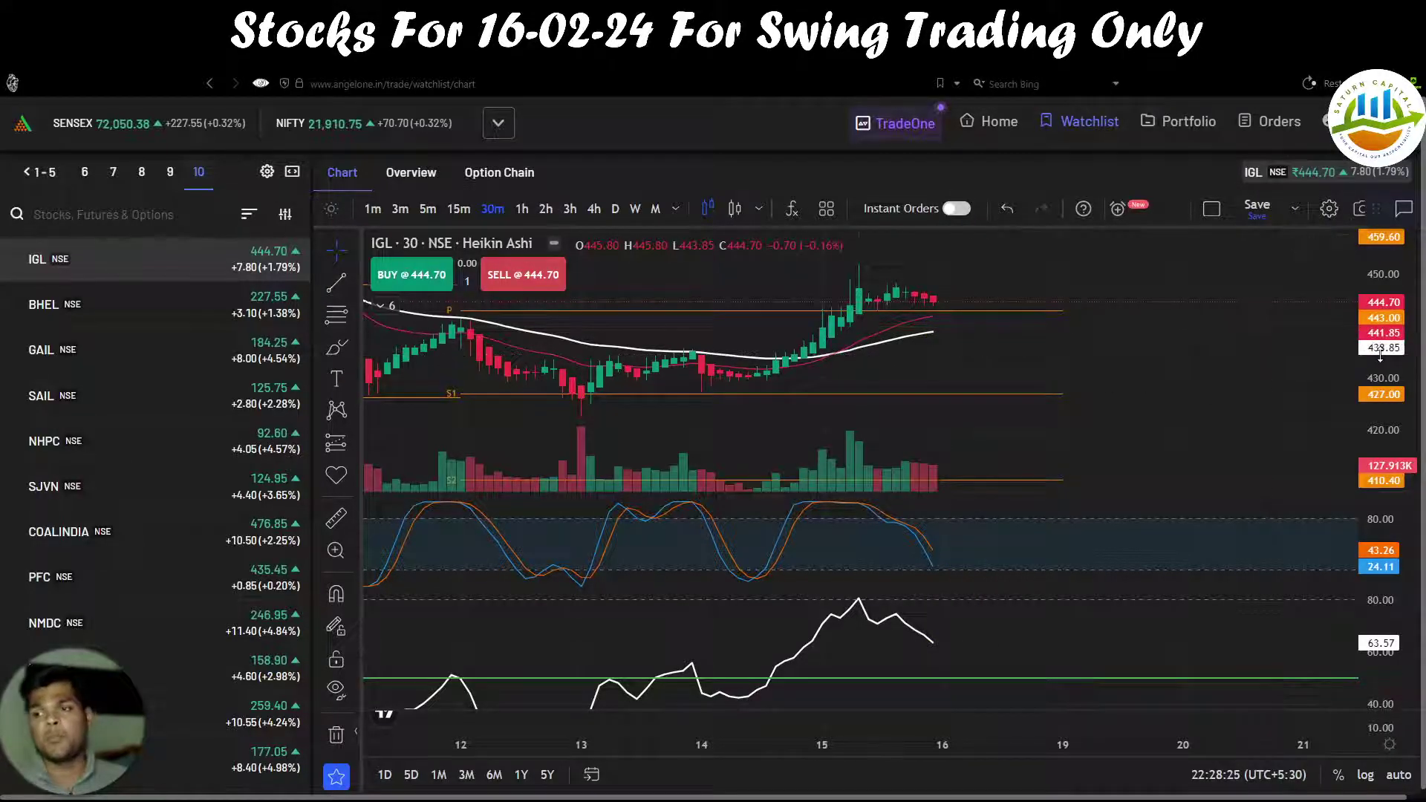
Step: On IGL's 15-minute chart, mark a drop to R2, the oscillator upturn and the white moving average, then clear them and return to 30 minutes
click(463, 212)
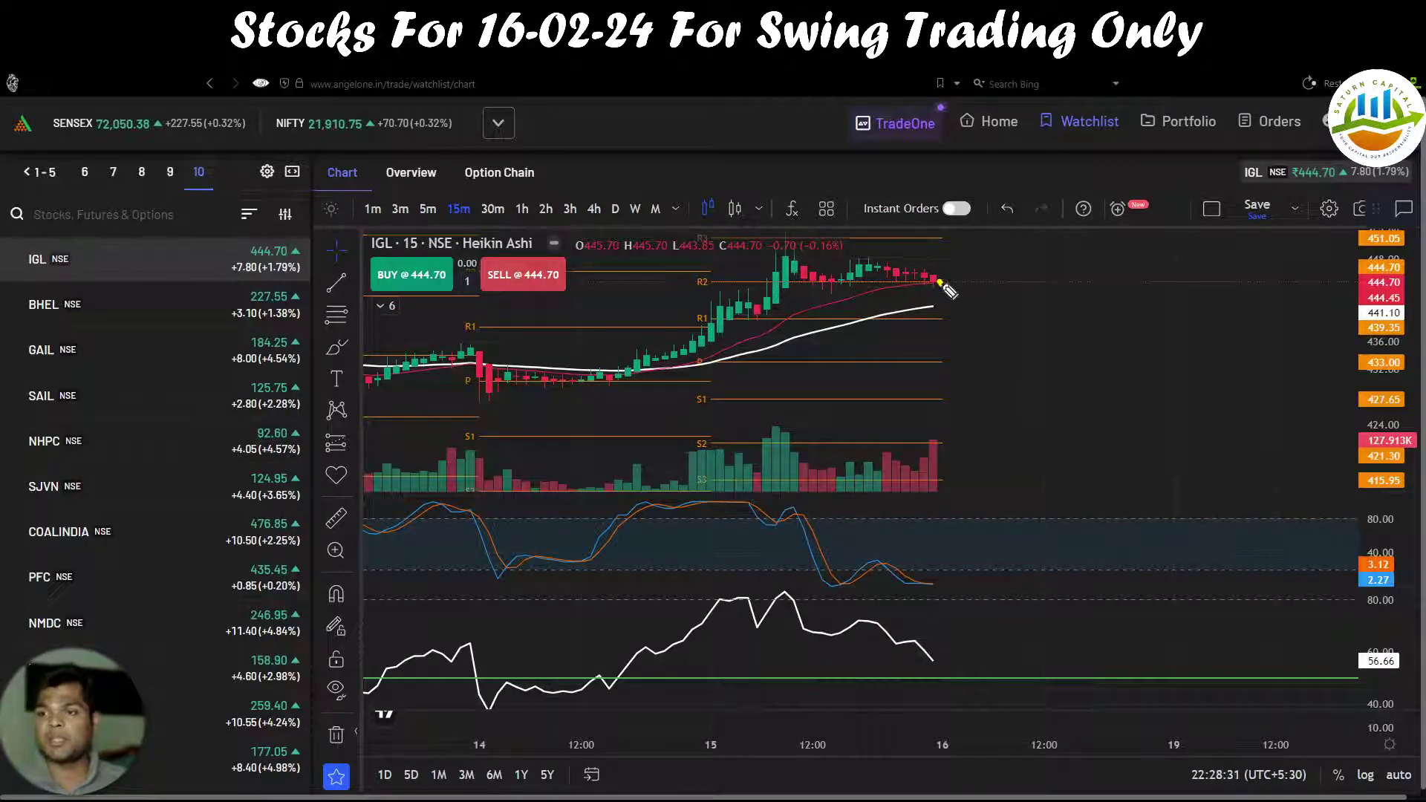
drag(941, 283, 942, 239)
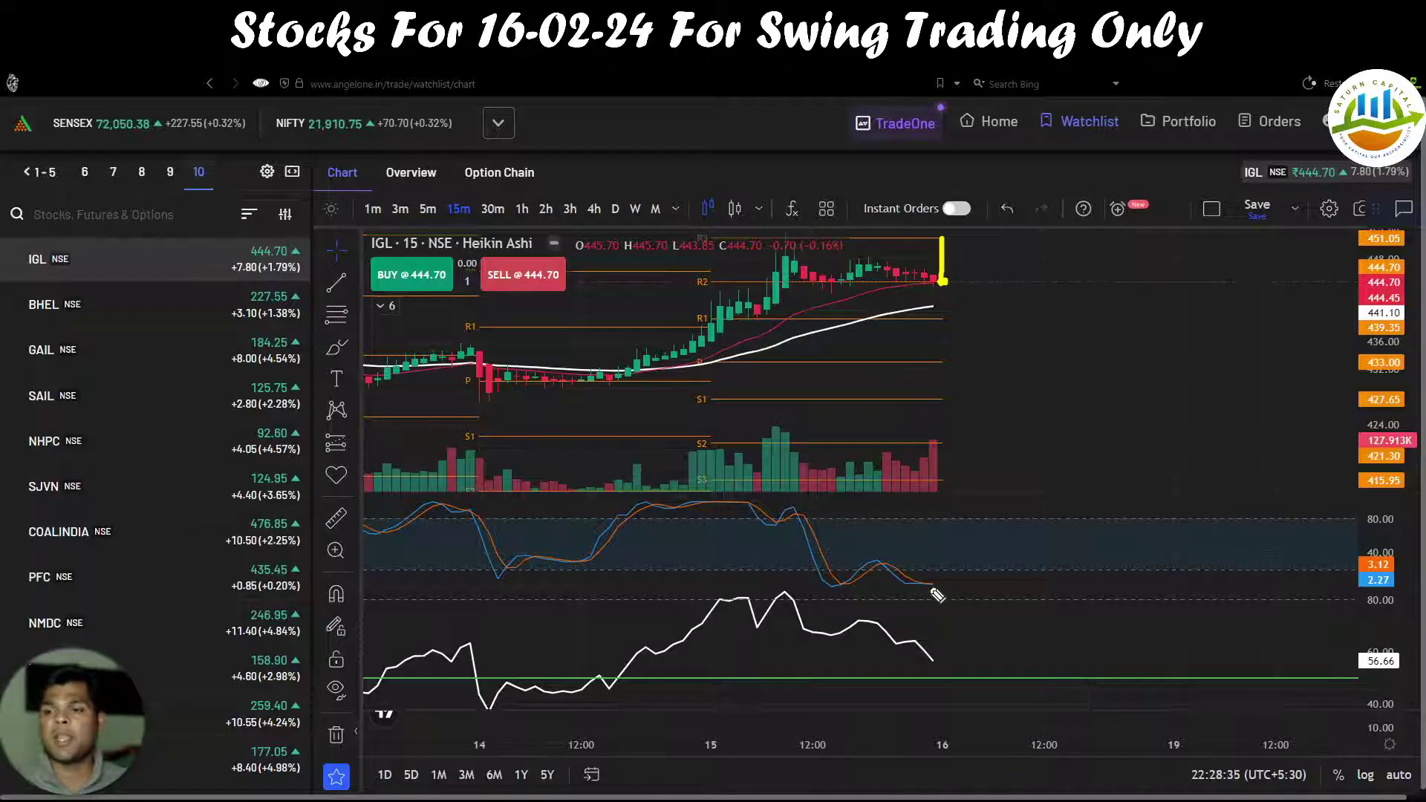
drag(929, 587, 963, 569)
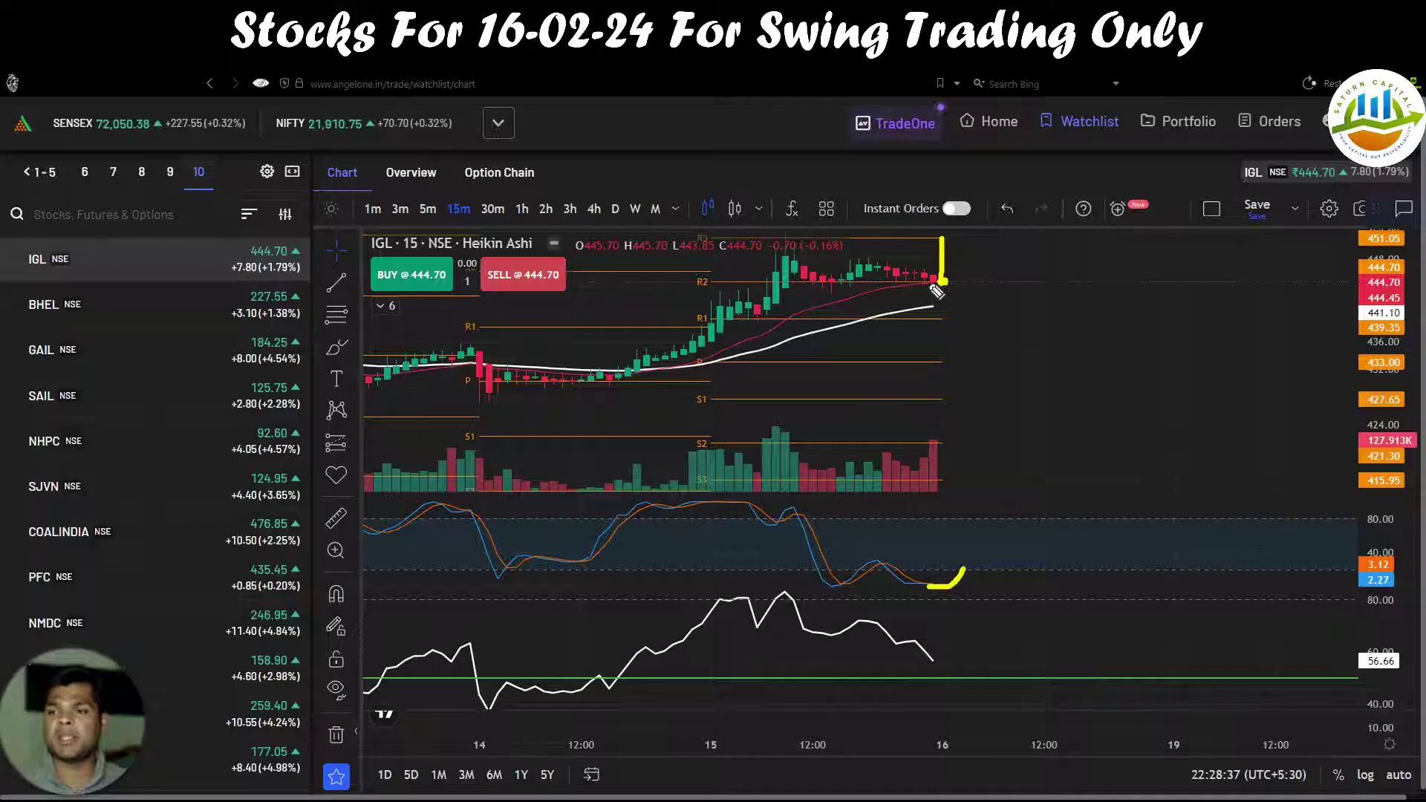
mouse_move(927, 281)
mouse_down()
mouse_move(958, 279)
mouse_move(954, 309)
mouse_move(999, 309)
mouse_up()
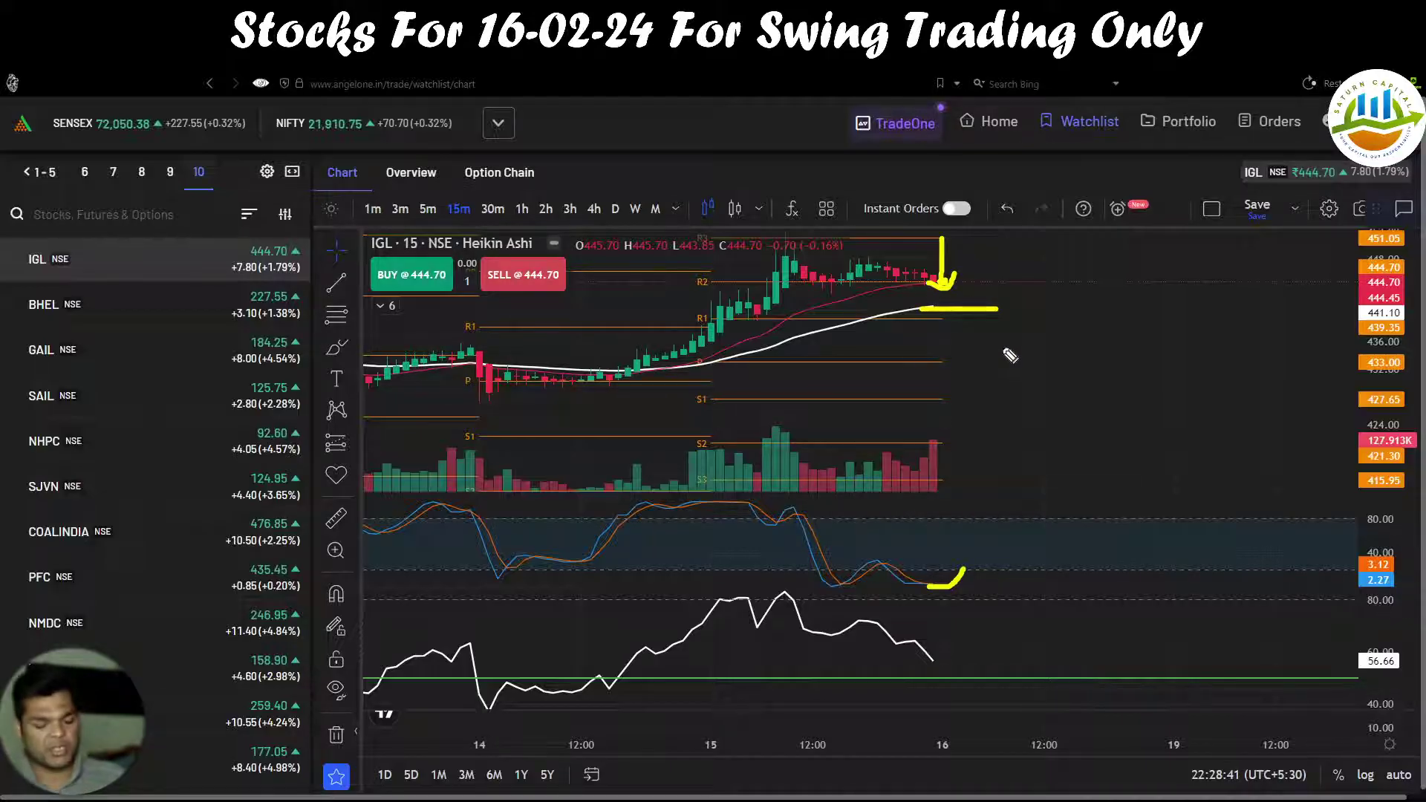
click(493, 209)
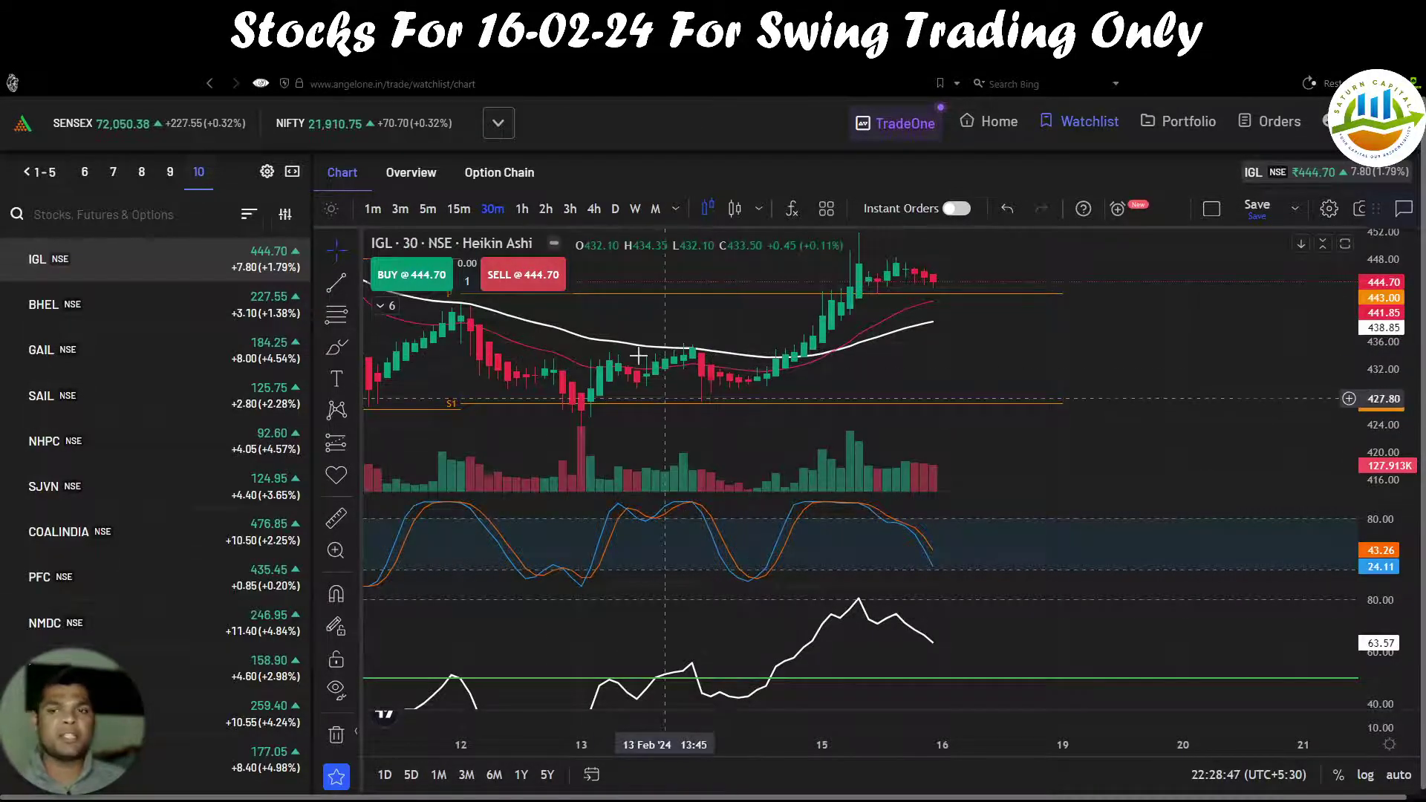
Step: Switch to the Google Sheets trading journal and add IGL with a DAY view in the row below IREDA
key(ctrl+Tab)
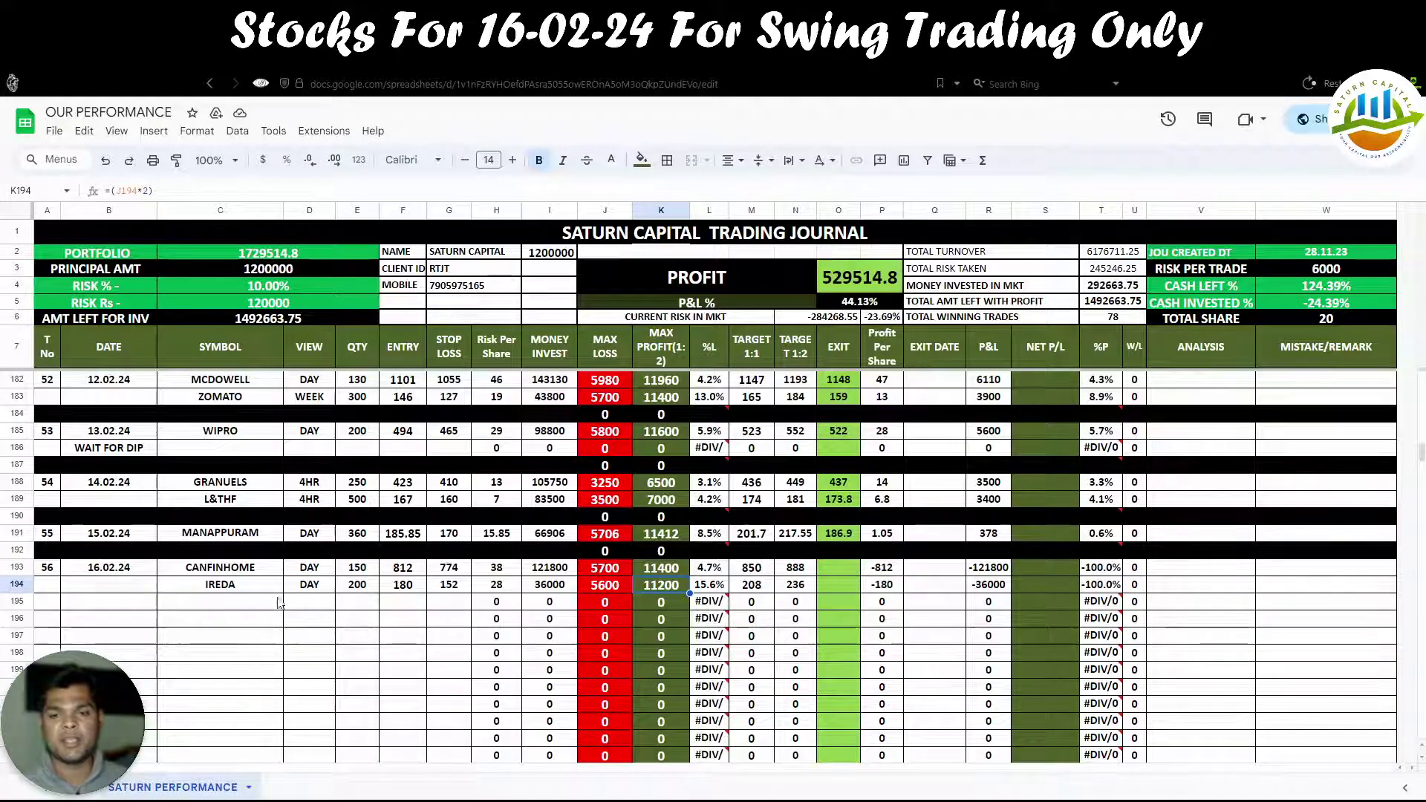
click(227, 604)
text(IGL)
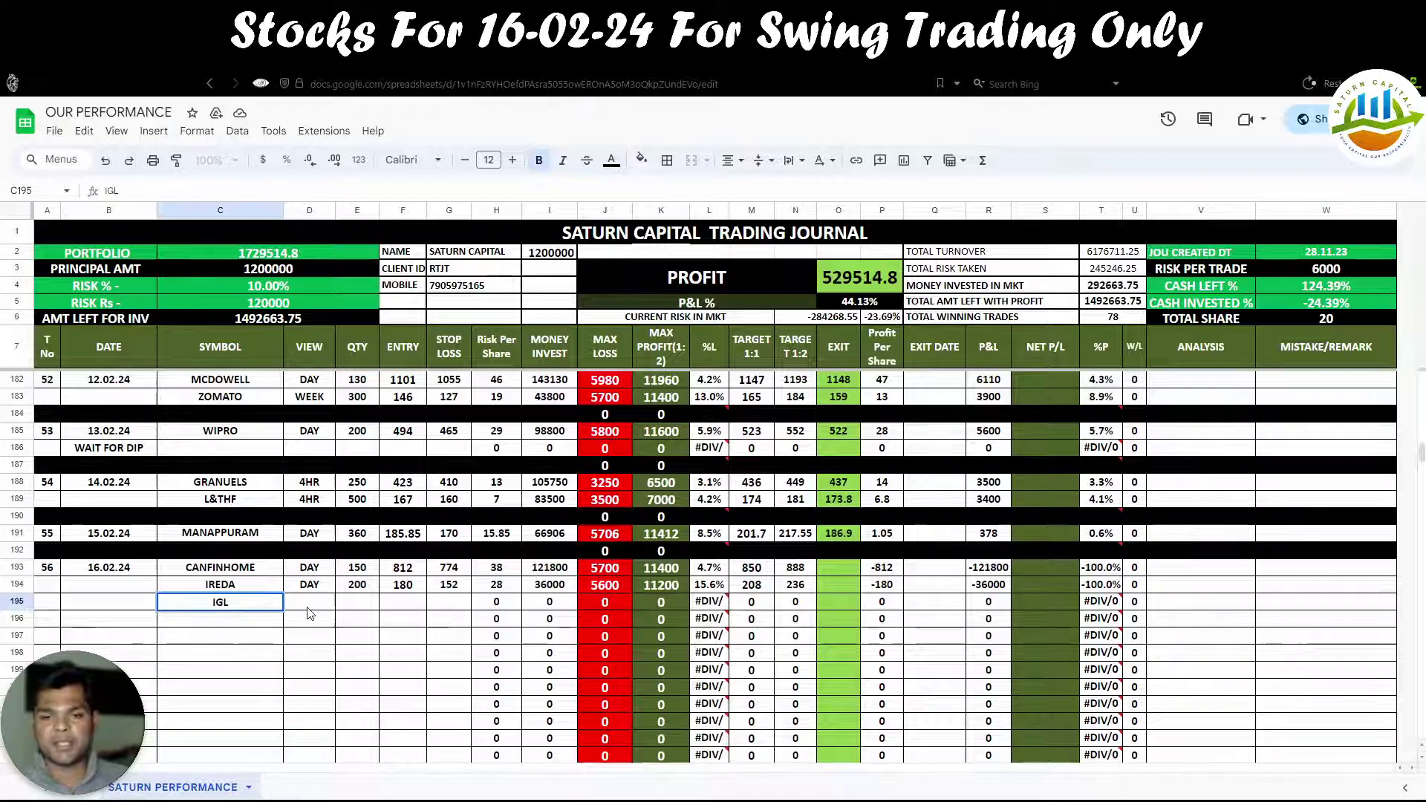
key(Tab)
text(DAY)
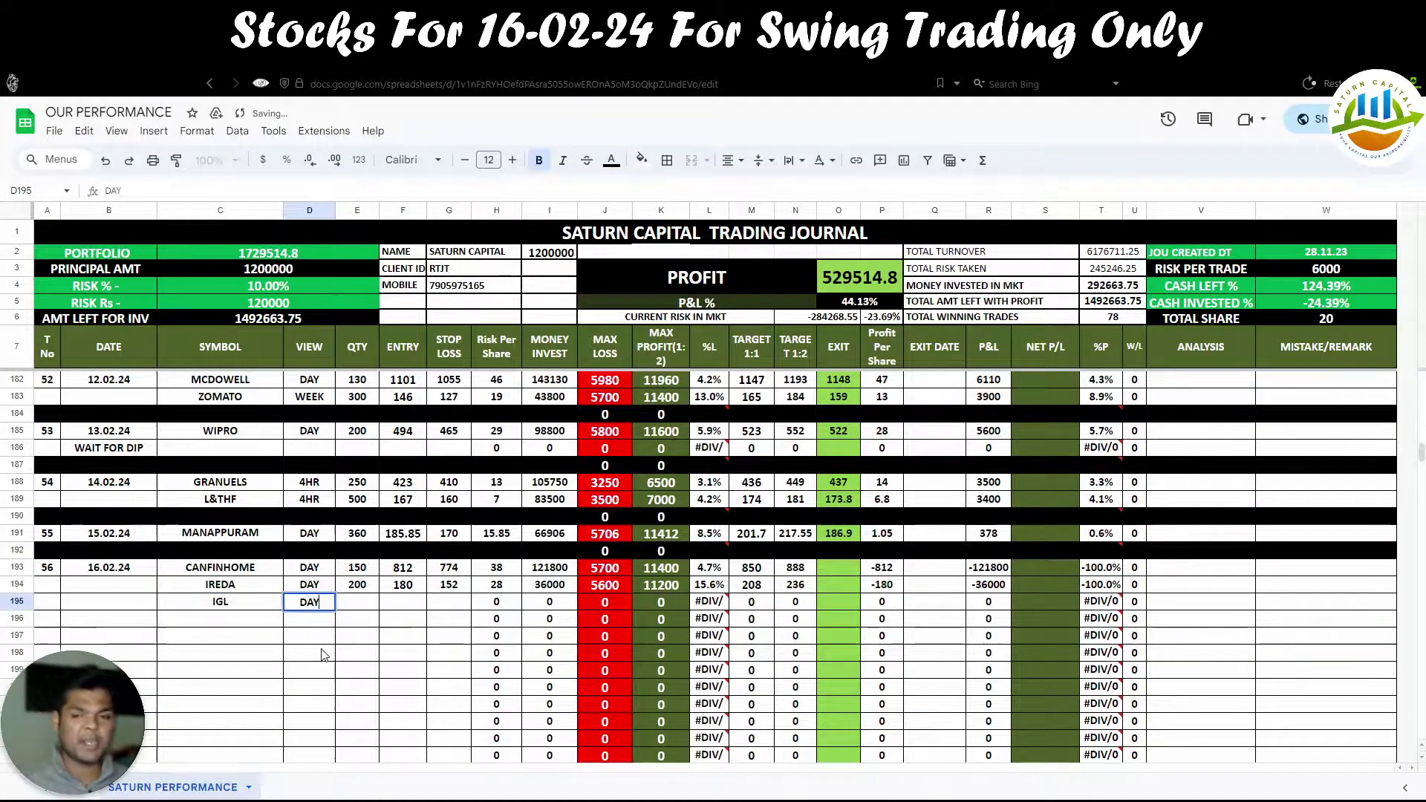
Step: Set IGL's stop loss to 420 and its entry price to 441, and check the risk per share
click(440, 607)
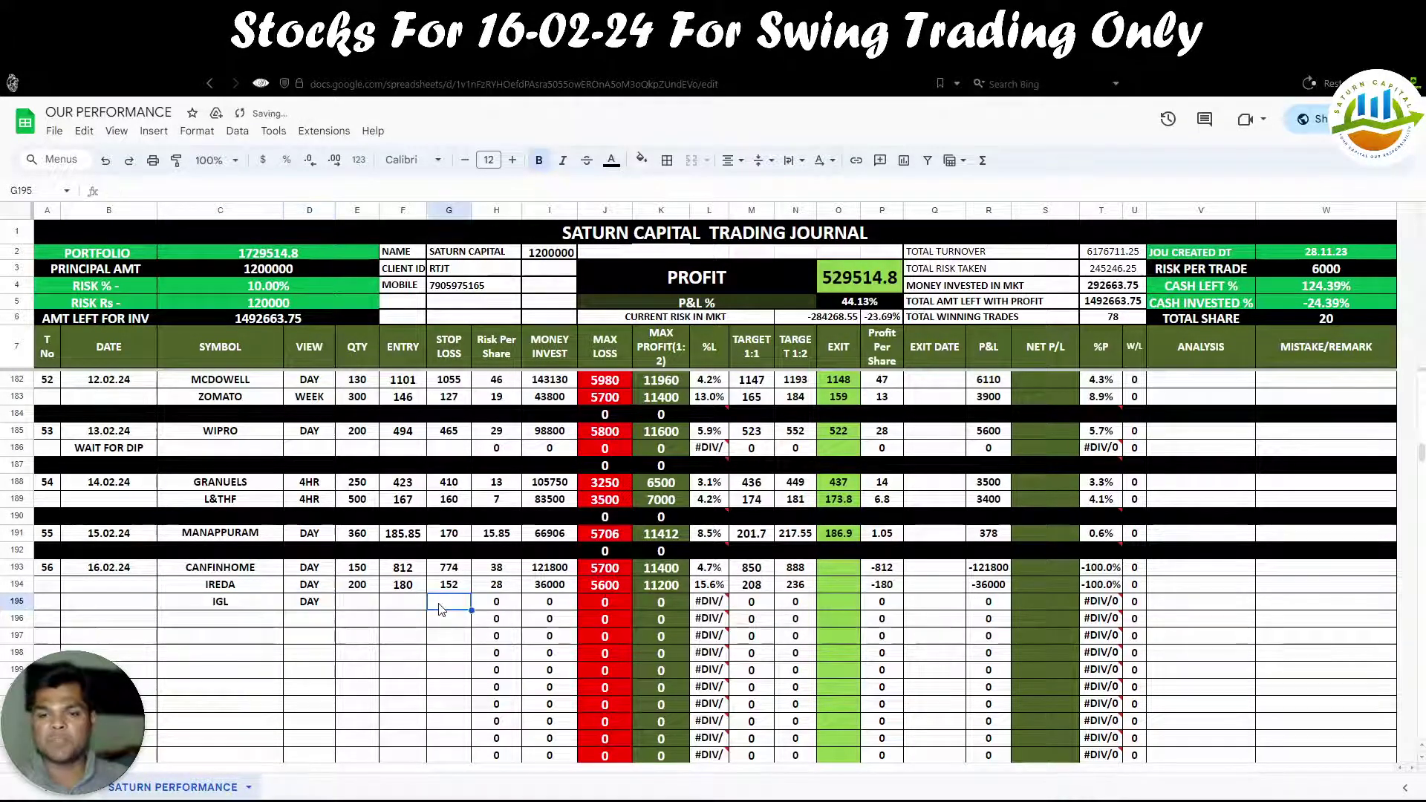
text(420)
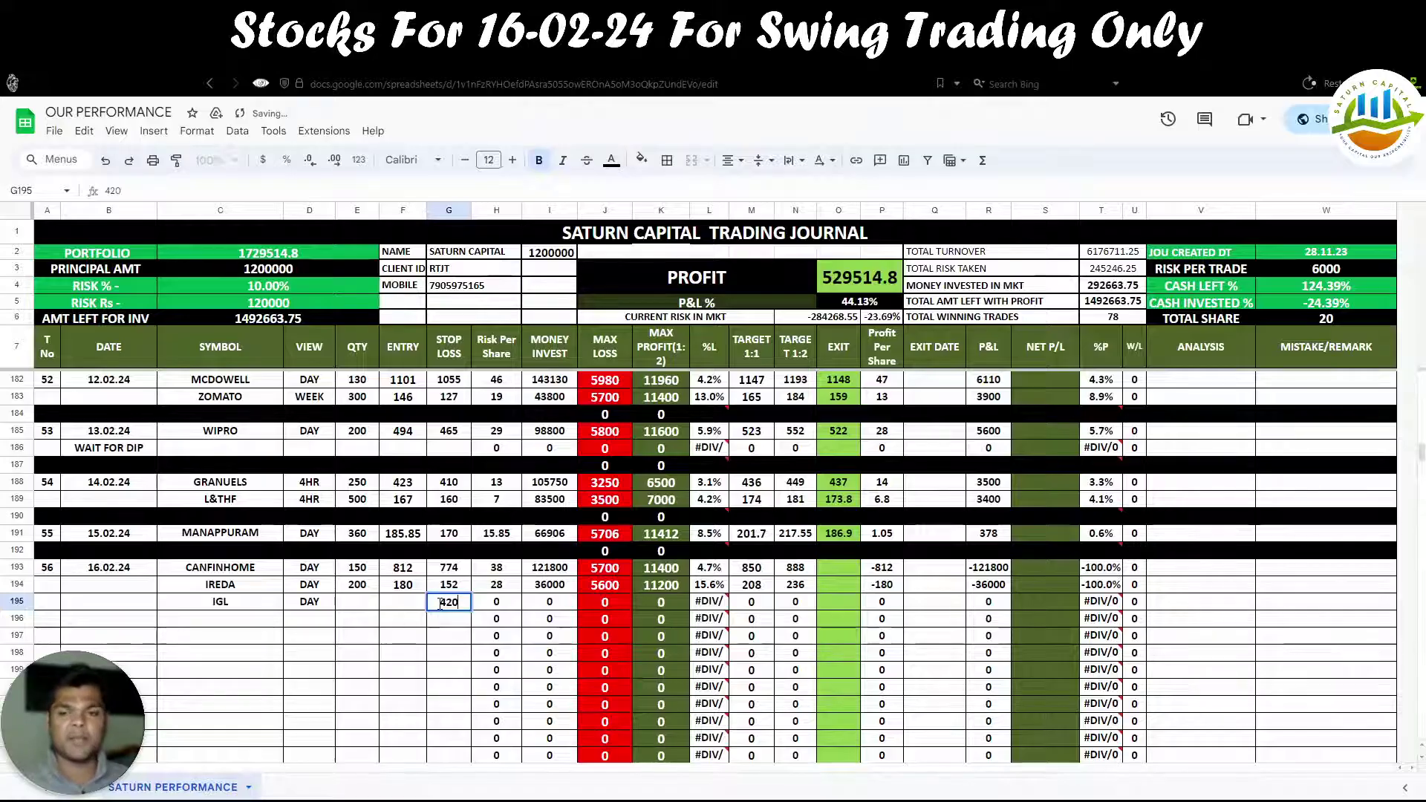
click(398, 605)
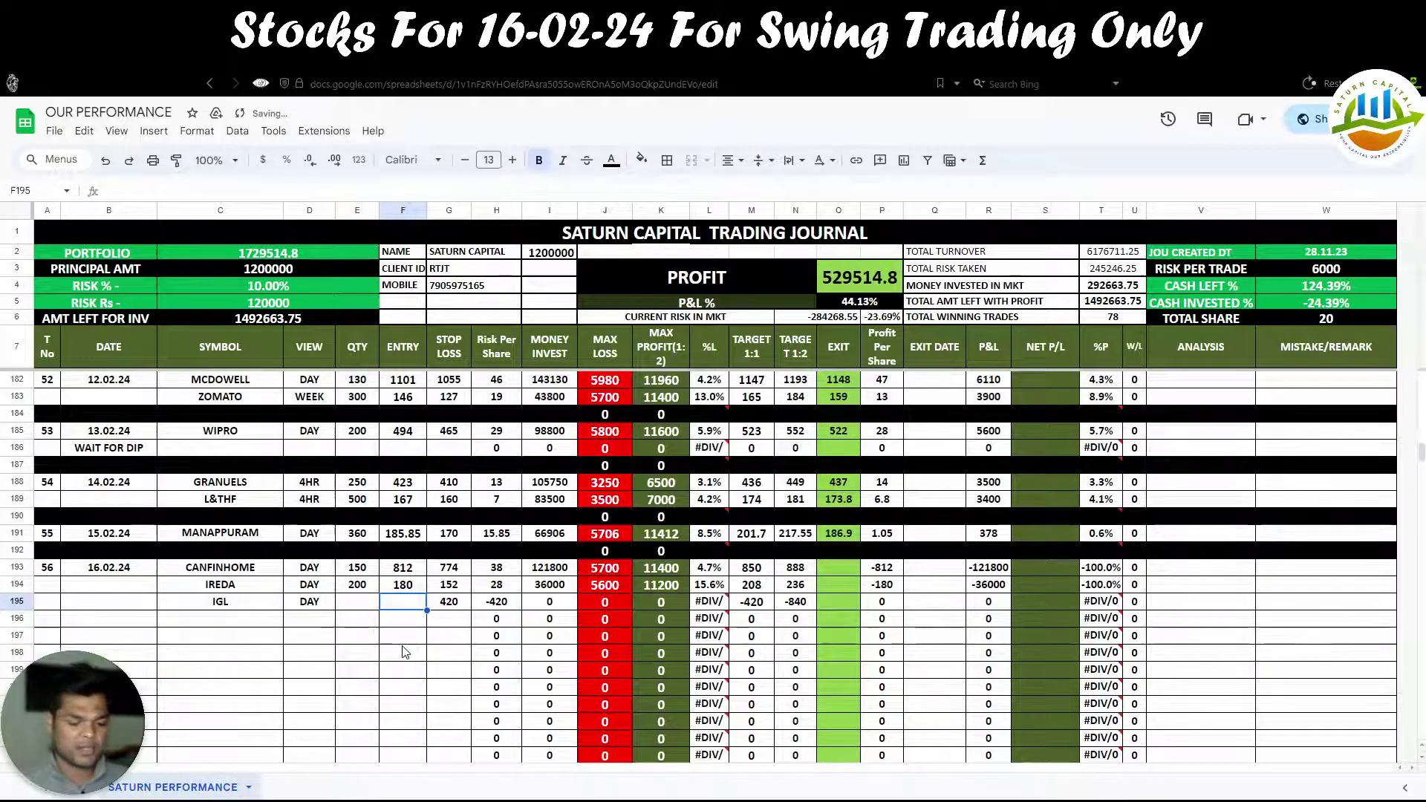
text(441)
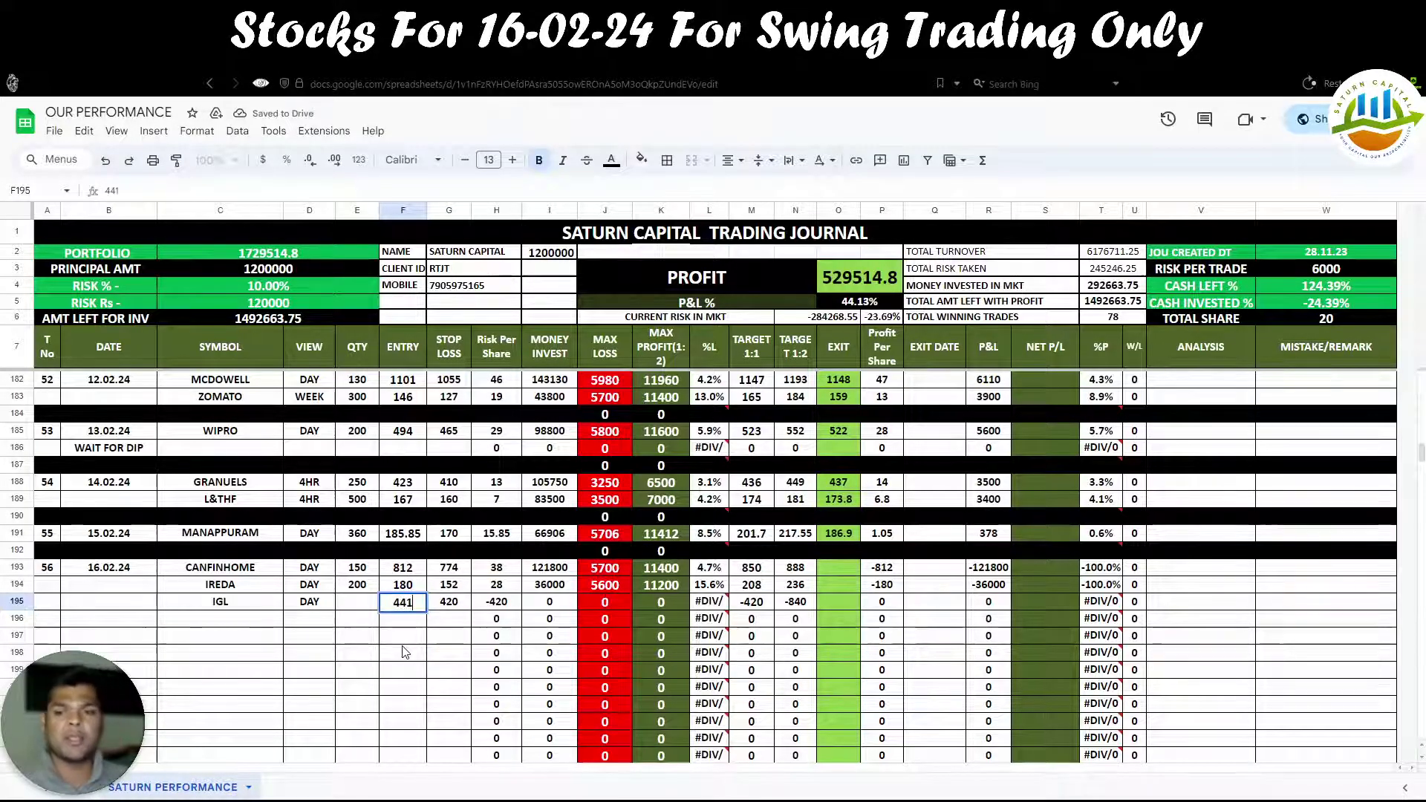
click(405, 652)
click(502, 608)
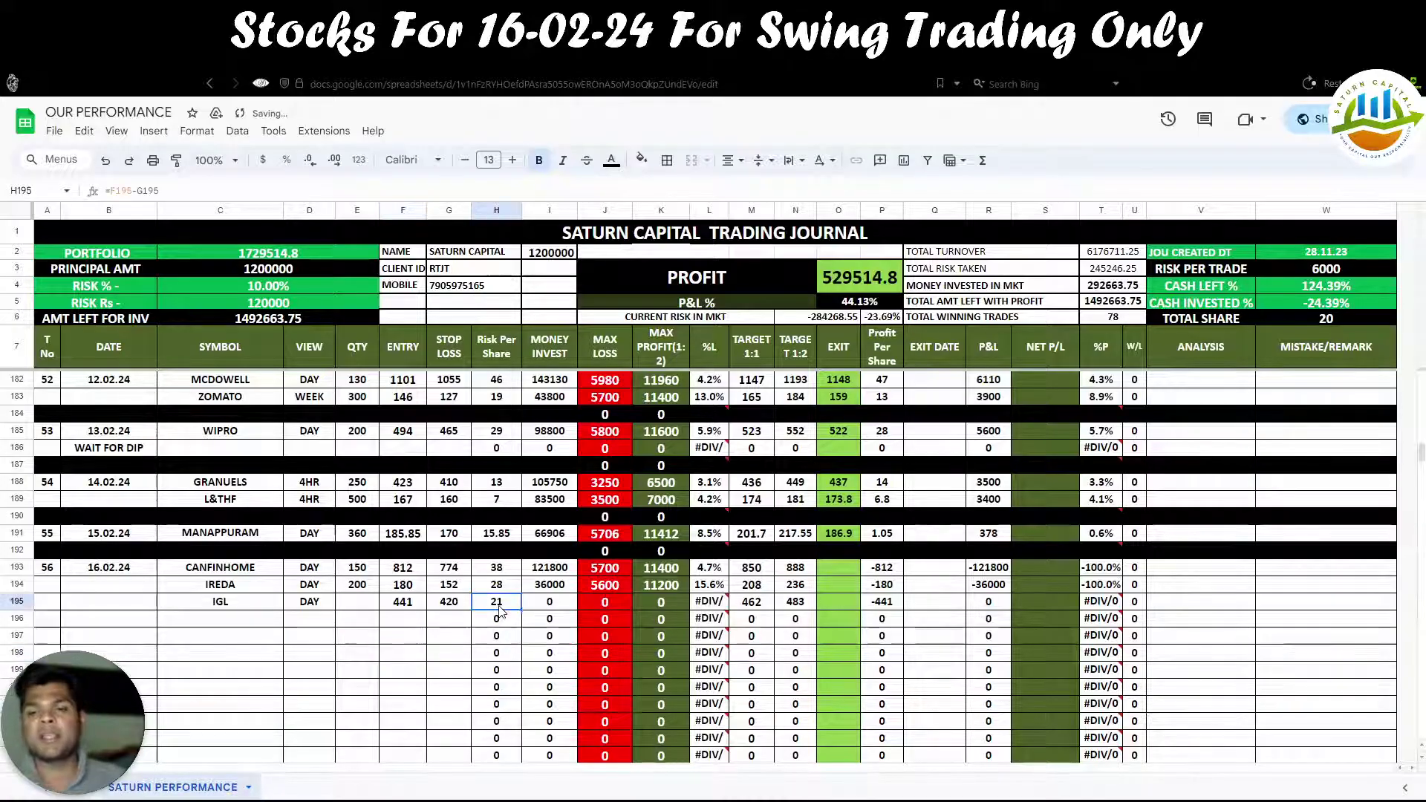
Step: Enter a trial quantity of 100 for IGL
click(352, 606)
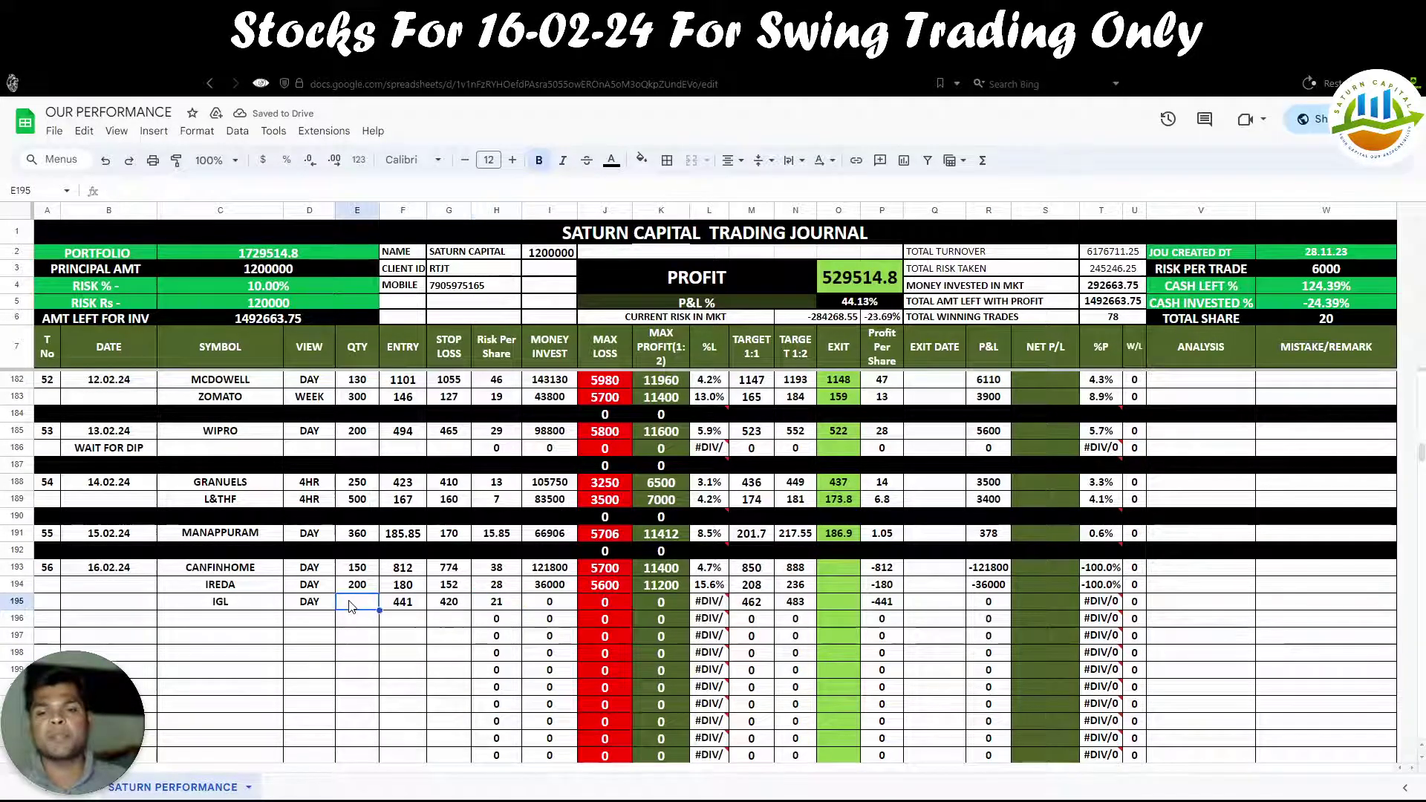
text(100)
click(372, 705)
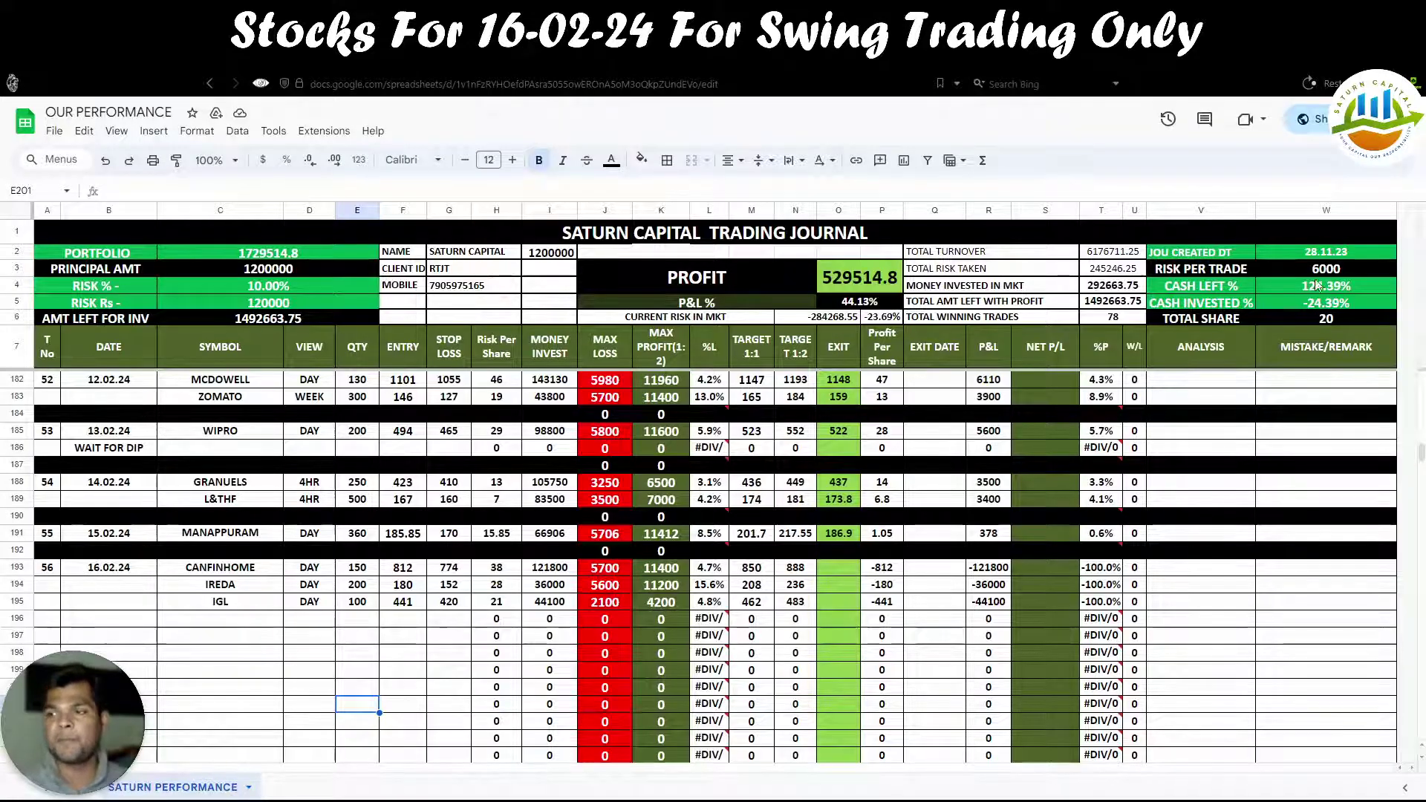
Step: Set IGL's quantity to 280 and check the resulting maximum loss
click(361, 608)
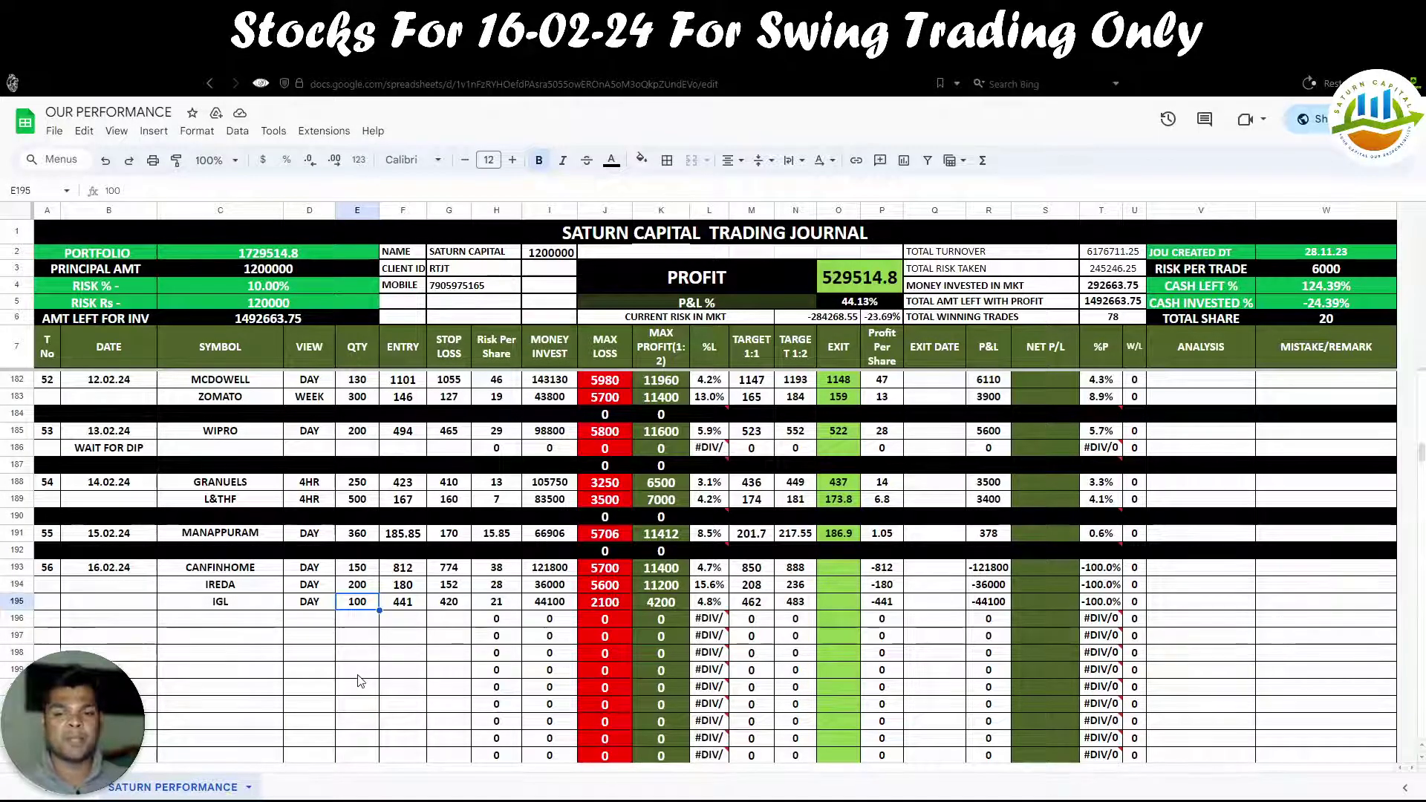
text(380)
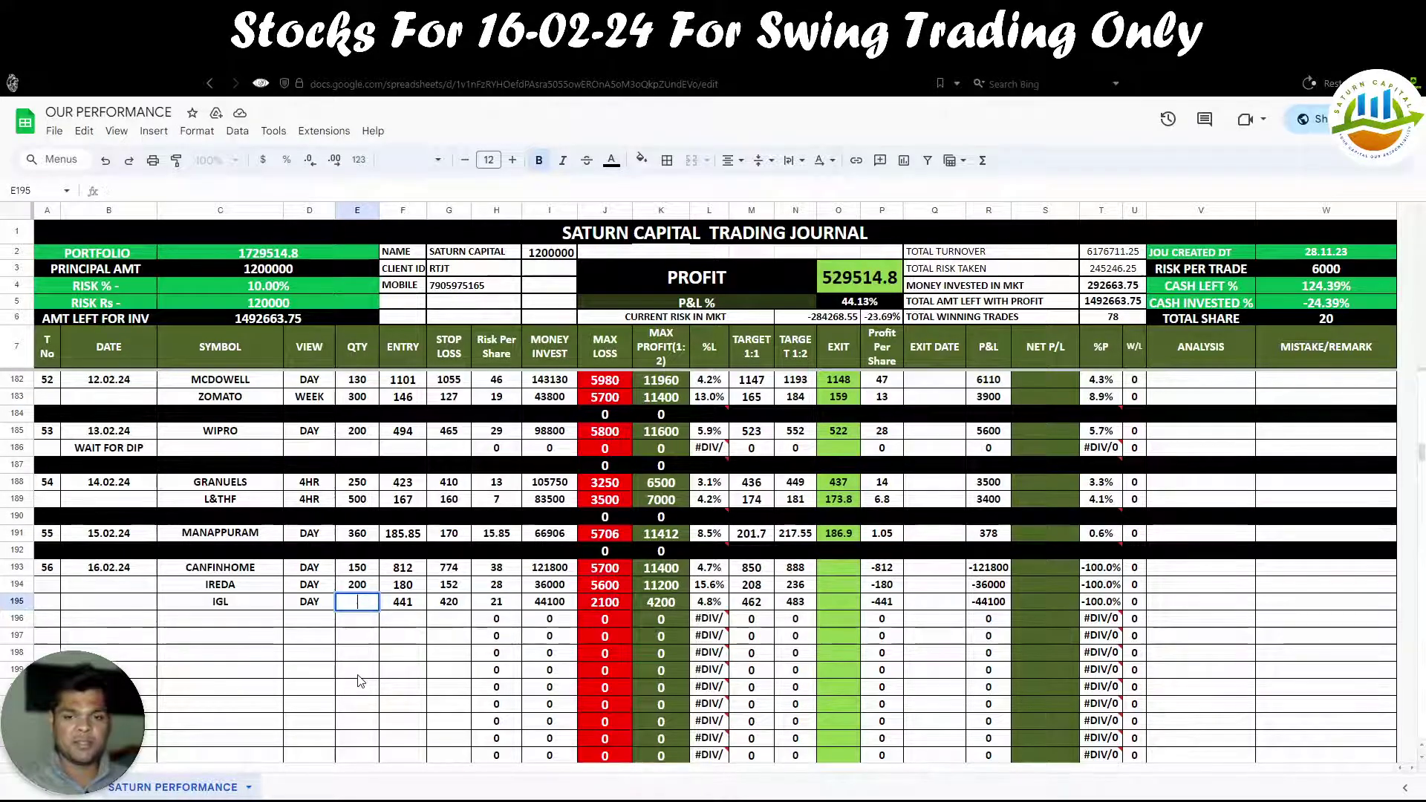
key(BackSpace)
text(280)
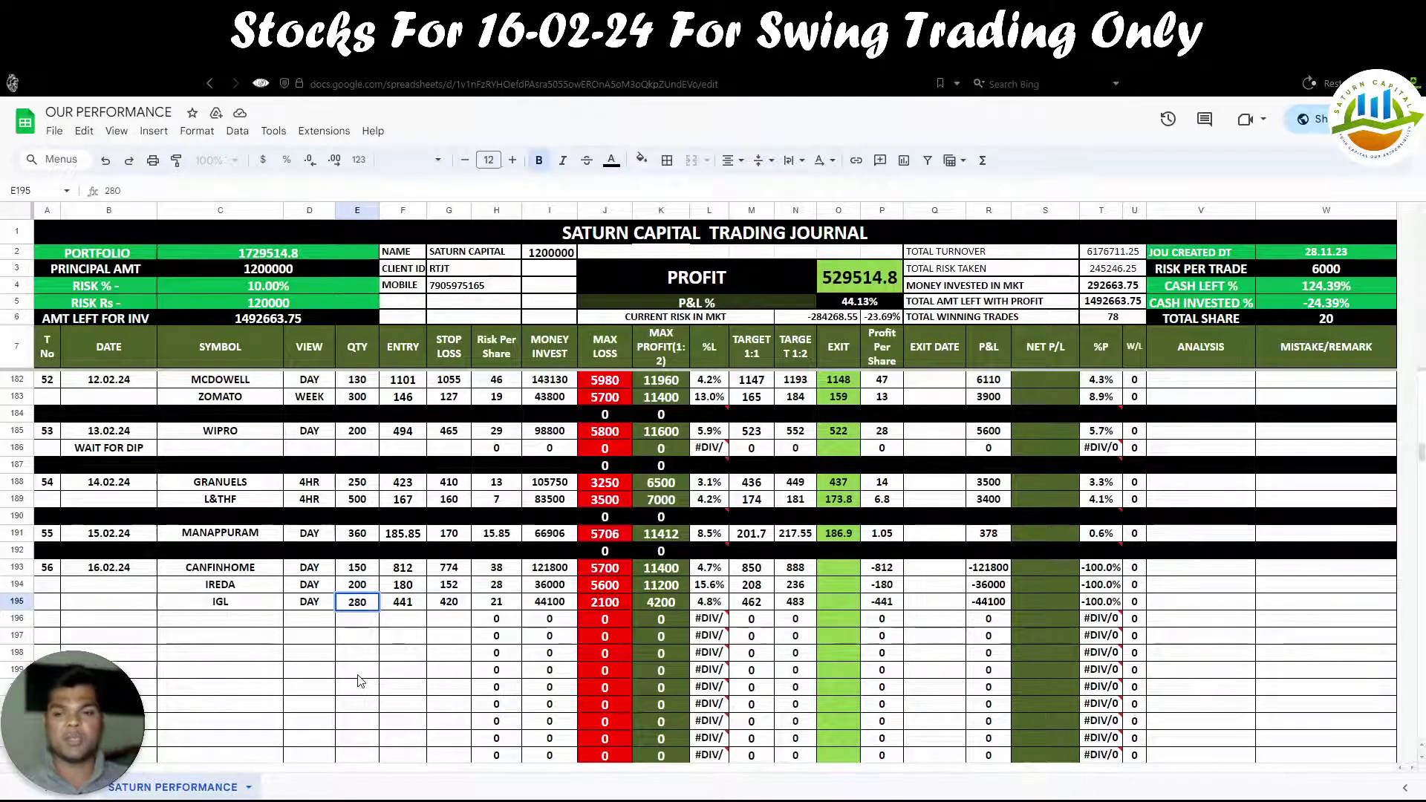
click(358, 672)
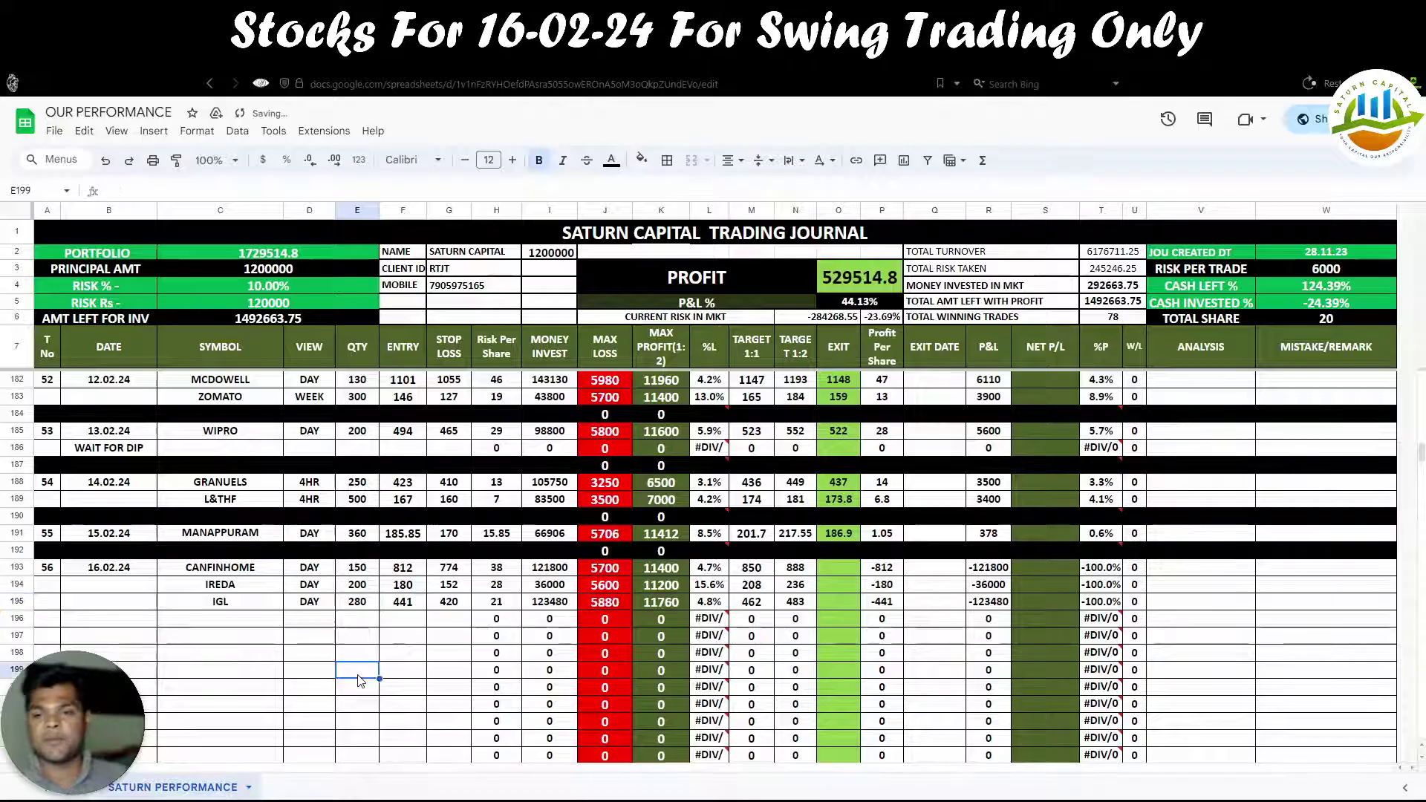
click(602, 609)
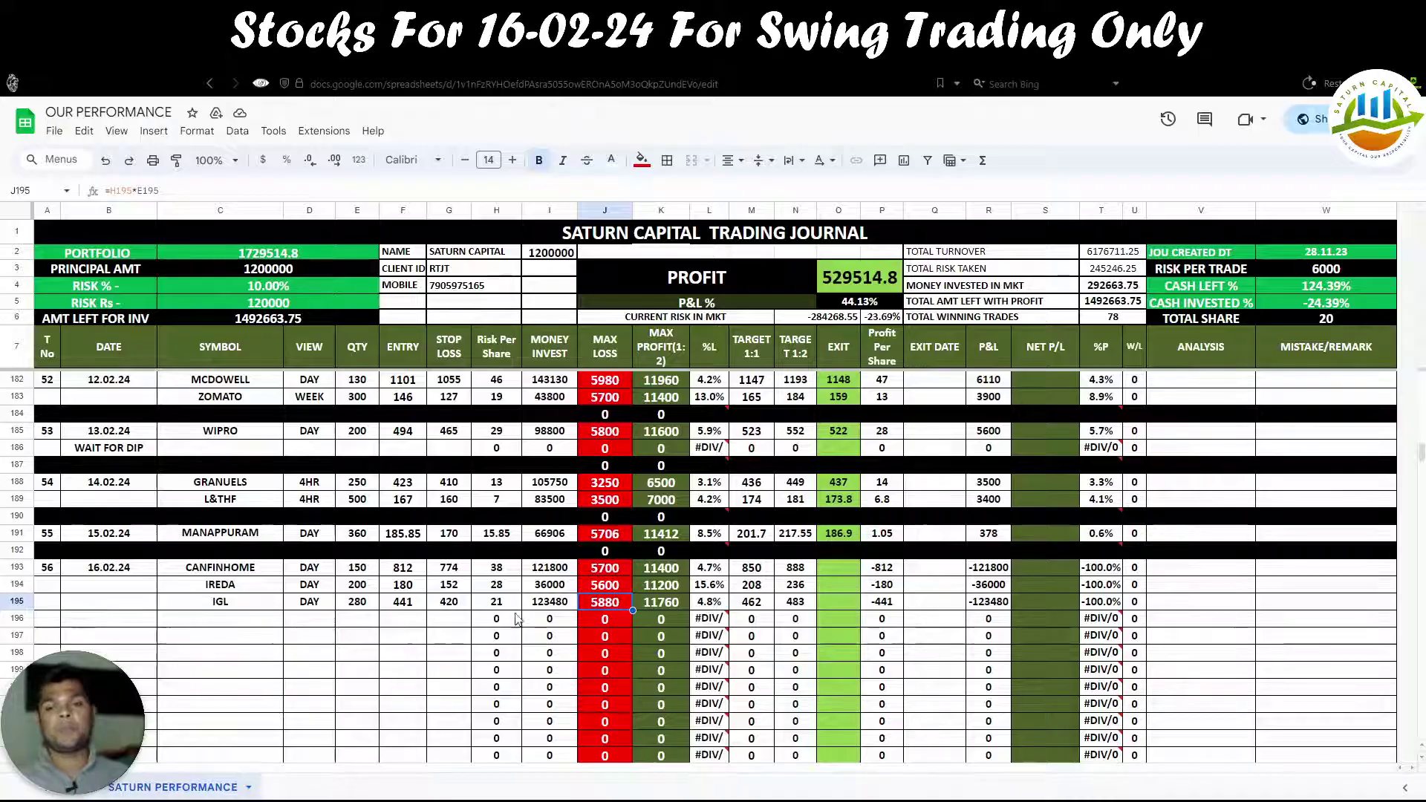
Step: Fill the whole of row 196 below IGL with black as a separator
click(18, 618)
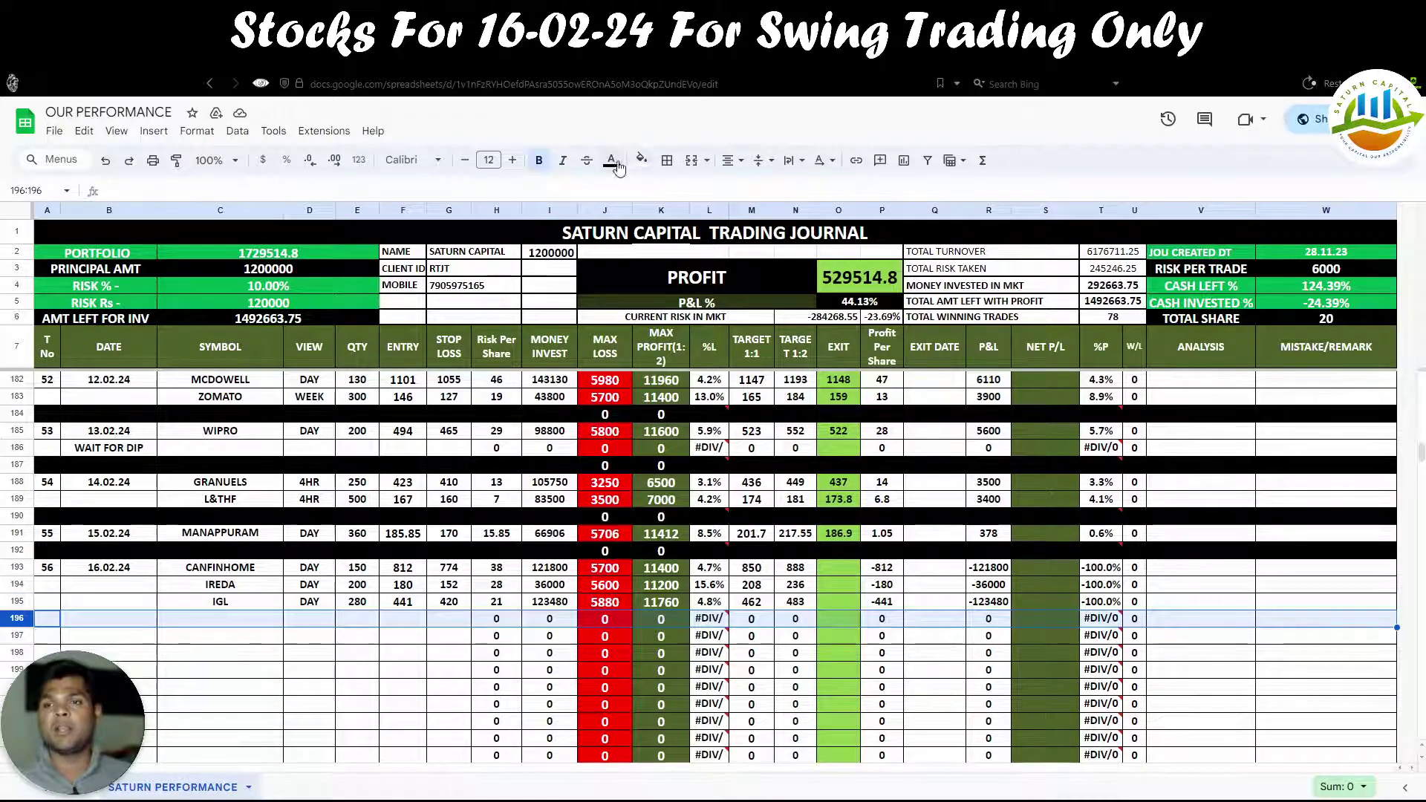
click(642, 159)
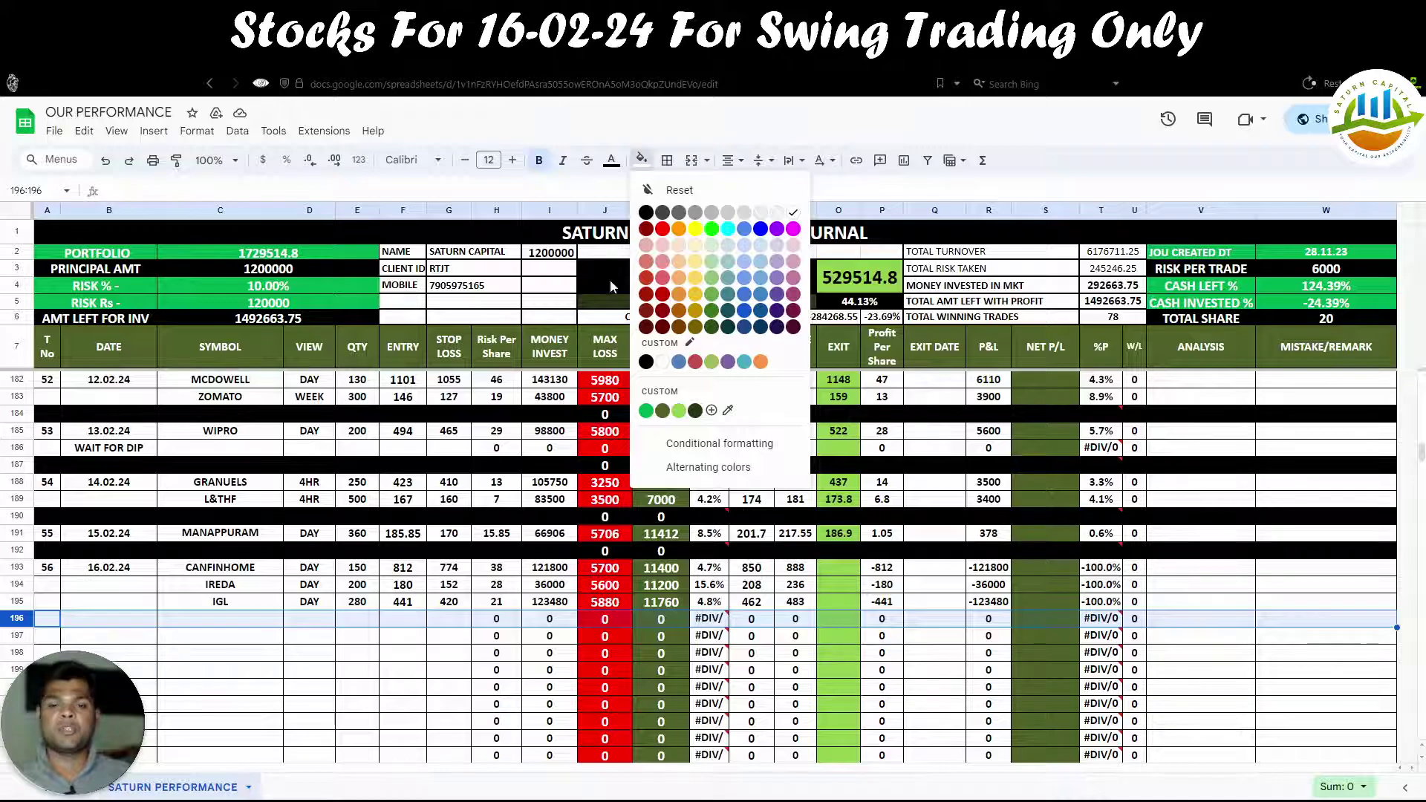
click(646, 361)
click(276, 689)
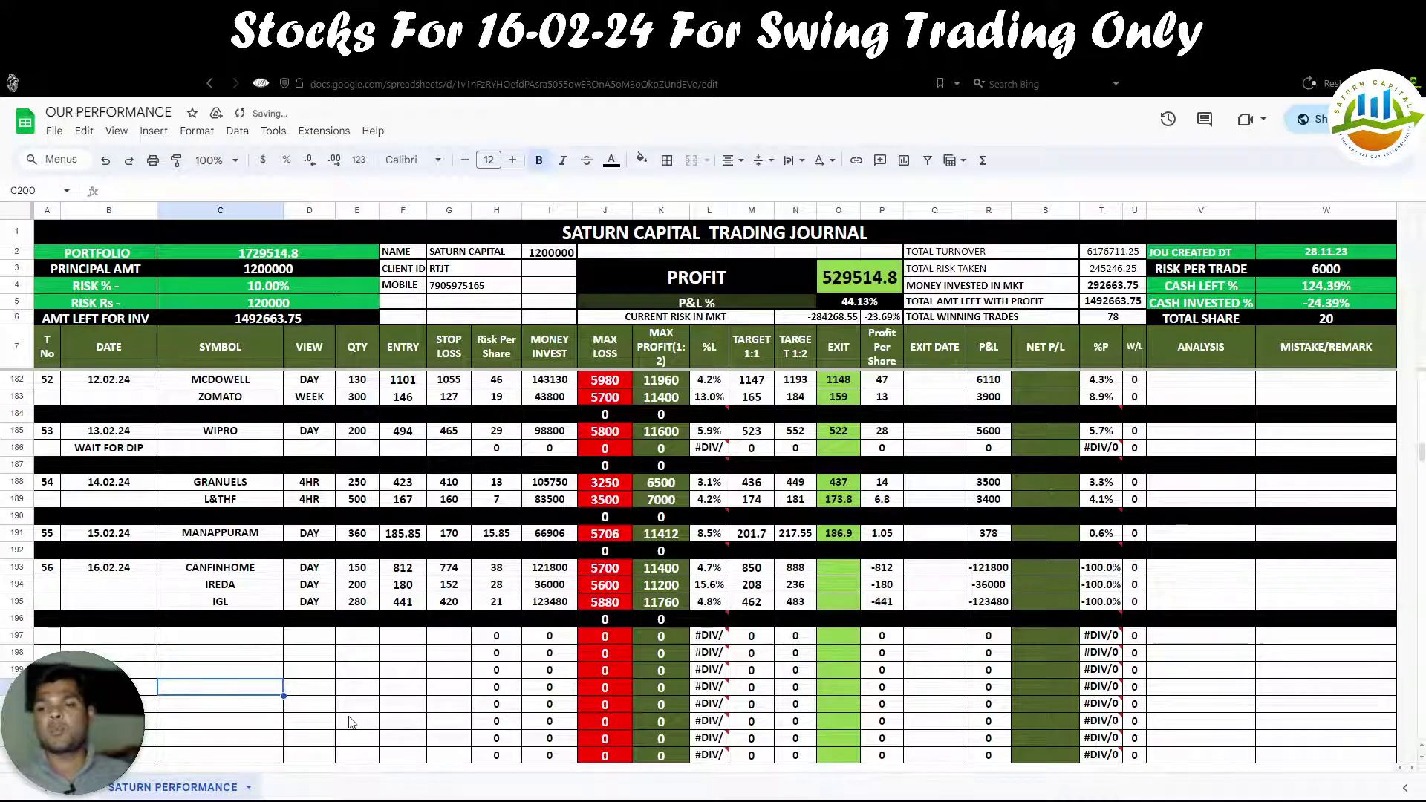